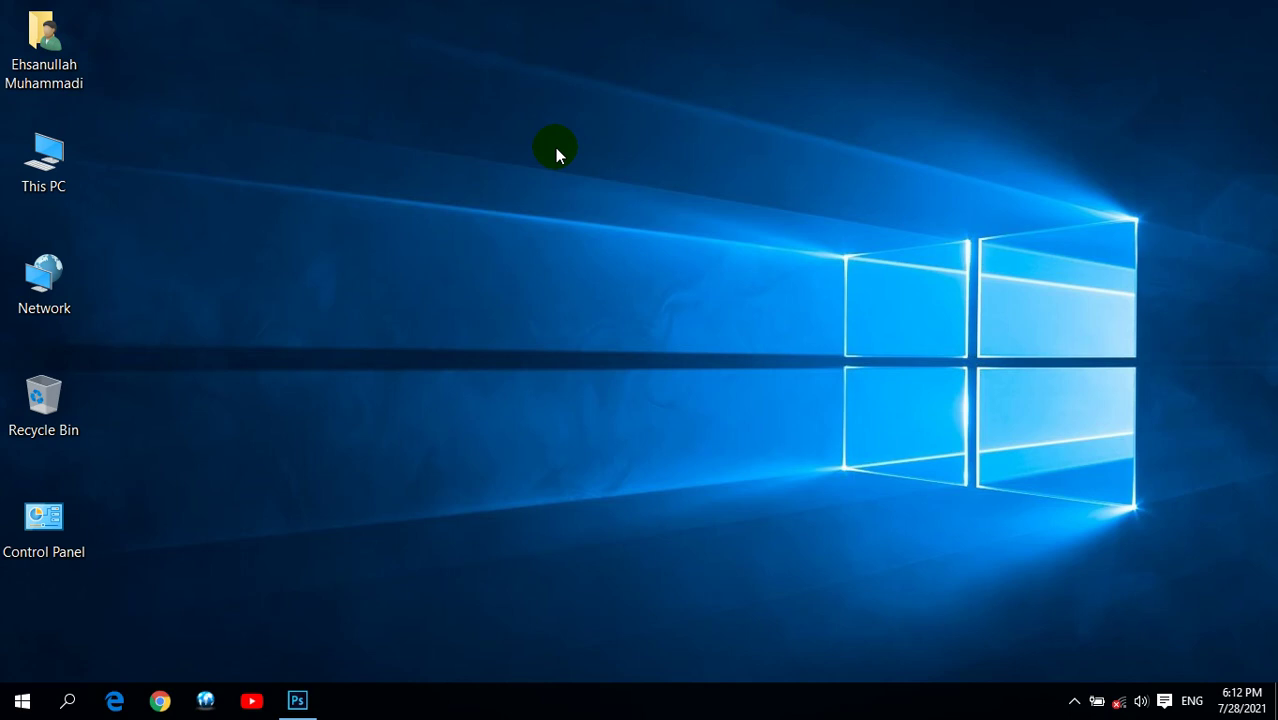
Restore the Photoshop window from the taskbar so the empty workspace fills the screen.
{"action": "left_click", "coordinate": [297, 700]}
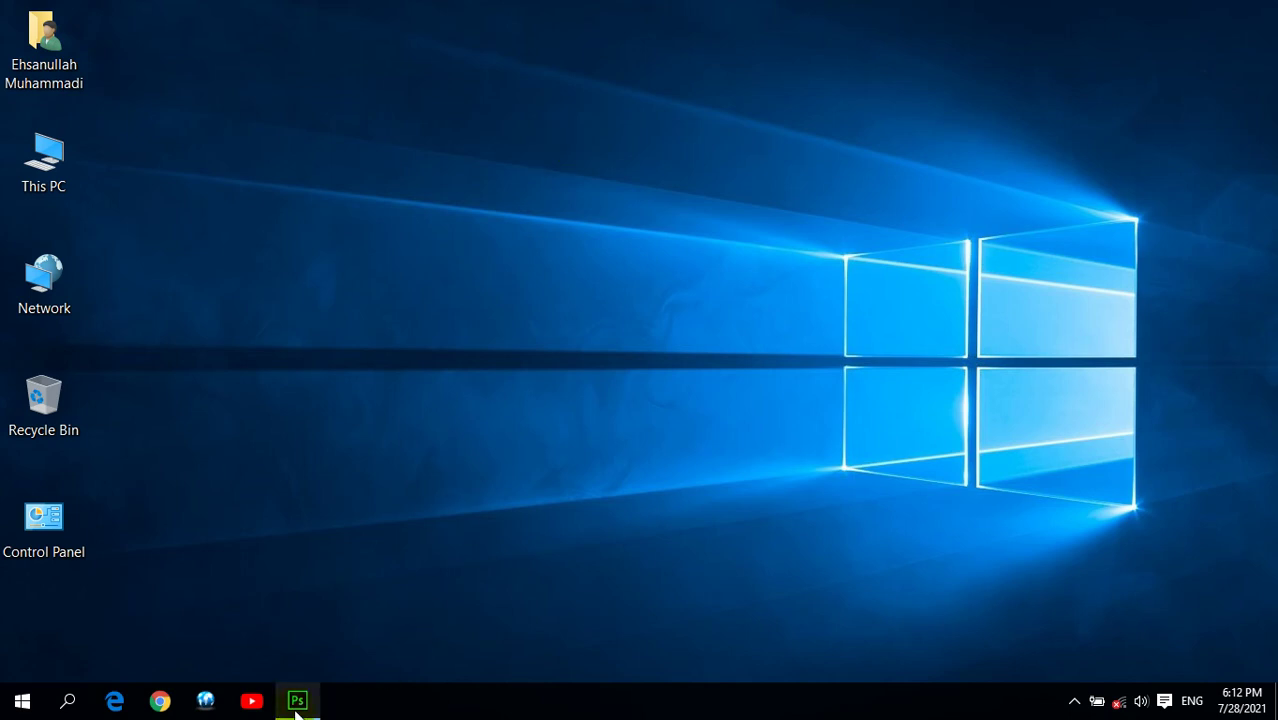
{"action": "left_click", "coordinate": [575, 308]}
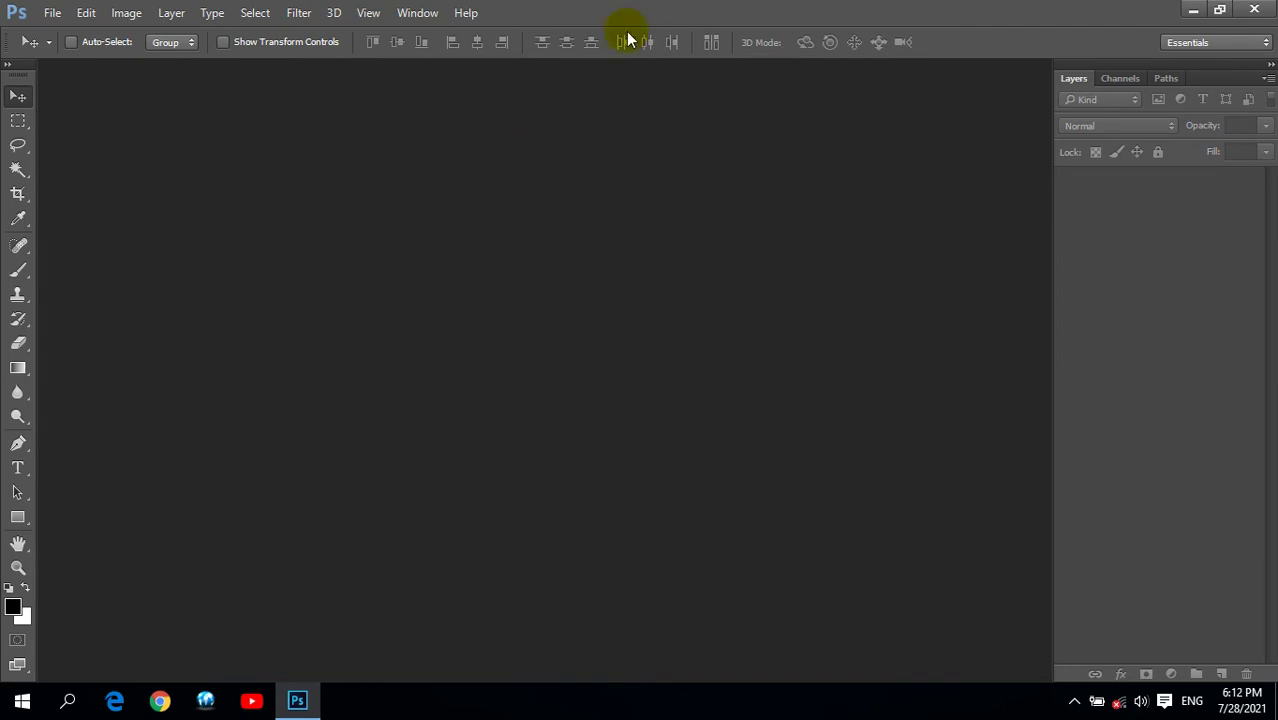
Look through the Select menu, then make the Lasso Tool active (Feather 0 px, Anti-alias on).
{"action": "left_click", "coordinate": [254, 14]}
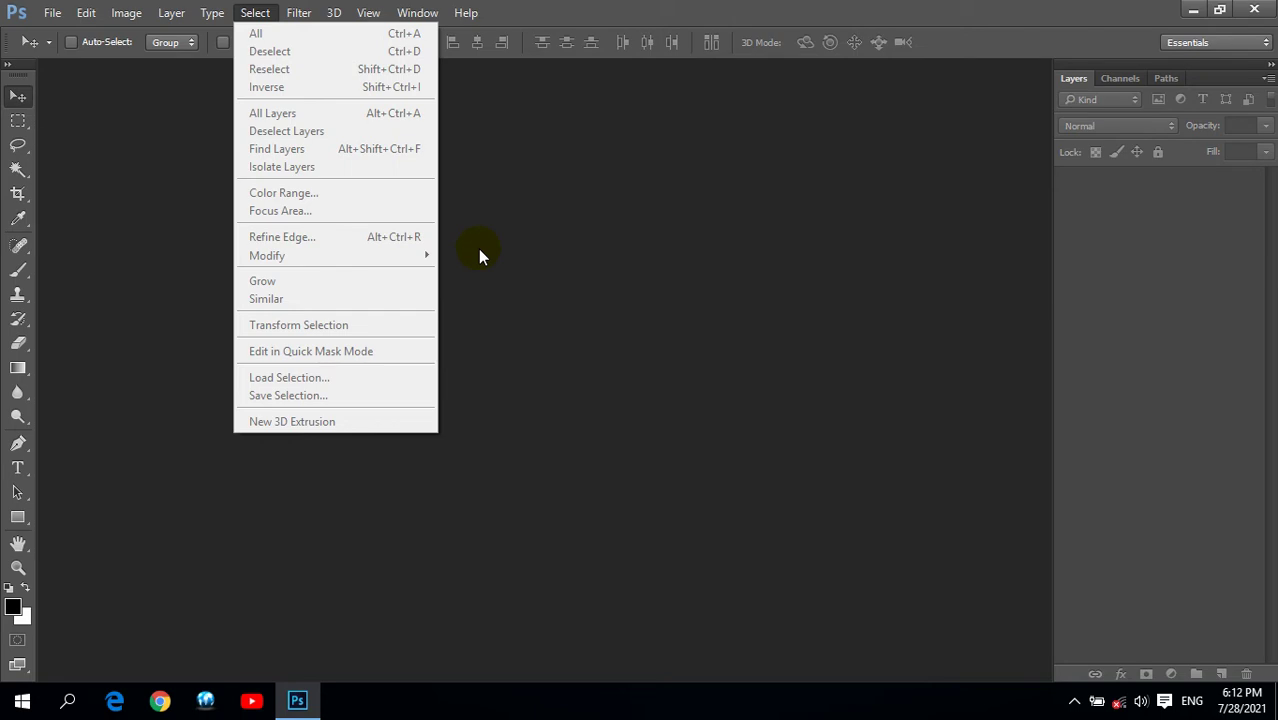
{"action": "left_click", "coordinate": [496, 232]}
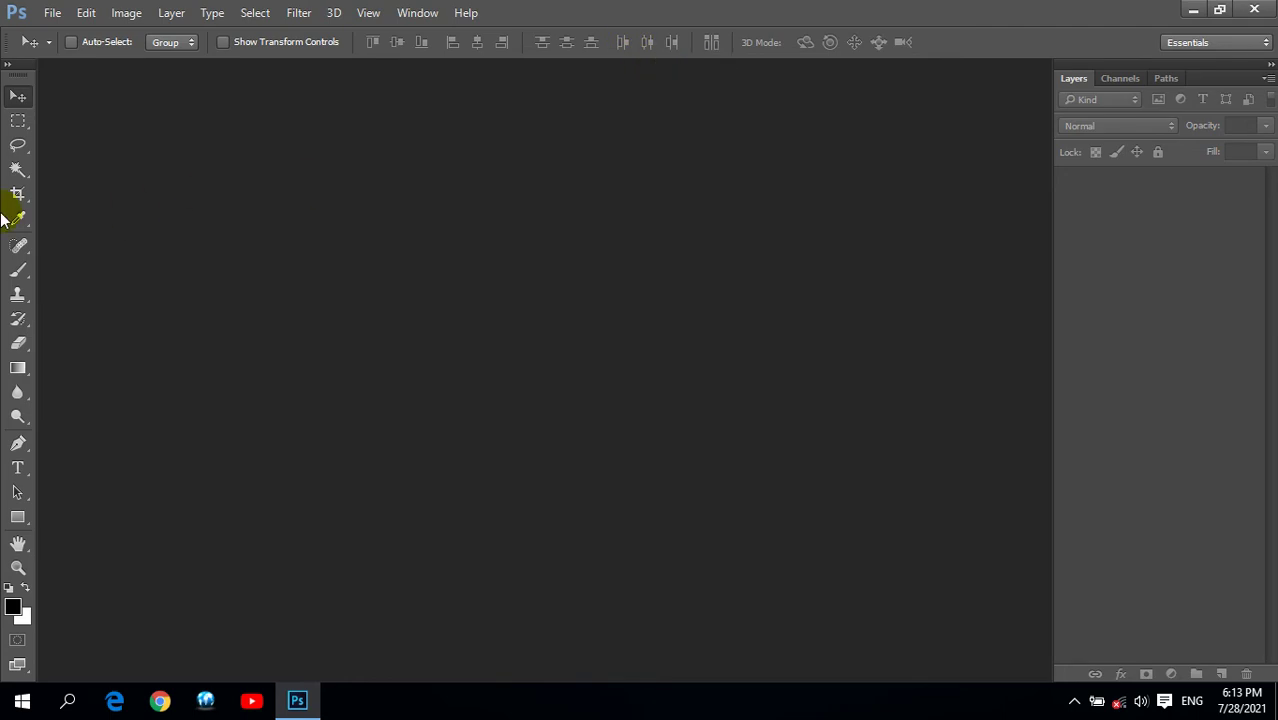
{"action": "left_click", "coordinate": [18, 144]}
{"action": "left_click", "coordinate": [92, 219]}
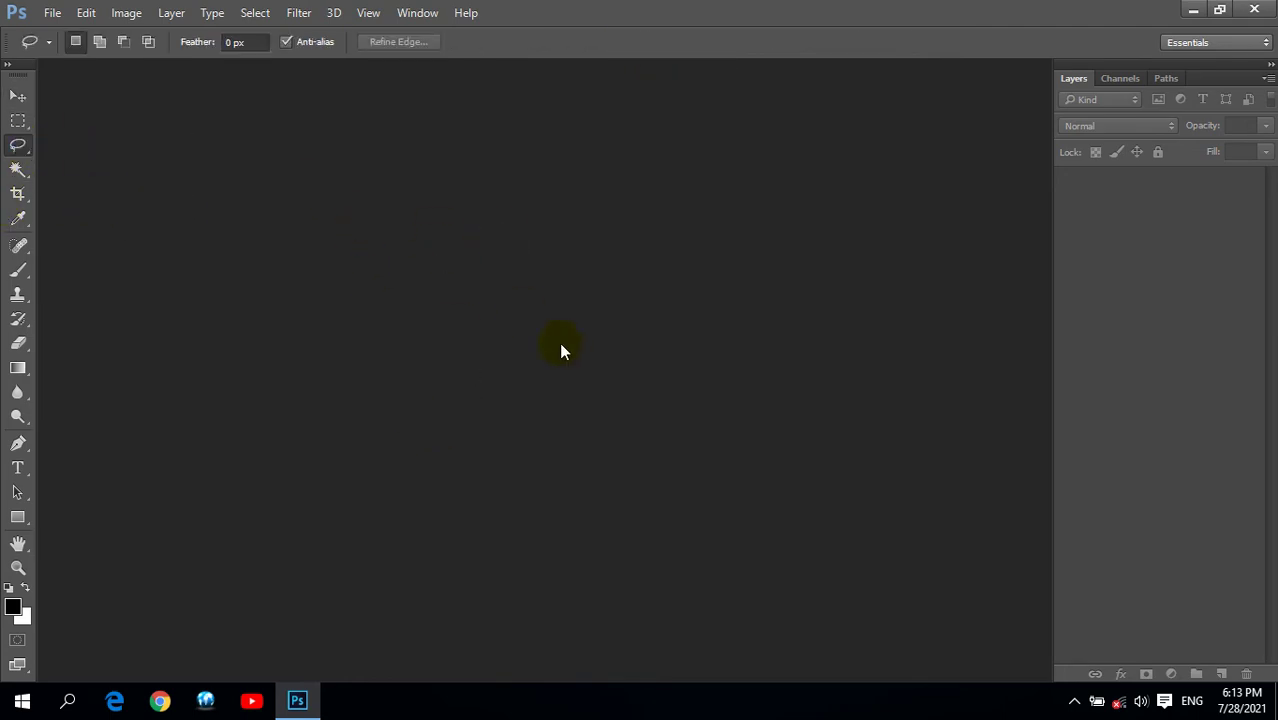
{"action": "left_click", "coordinate": [267, 18]}
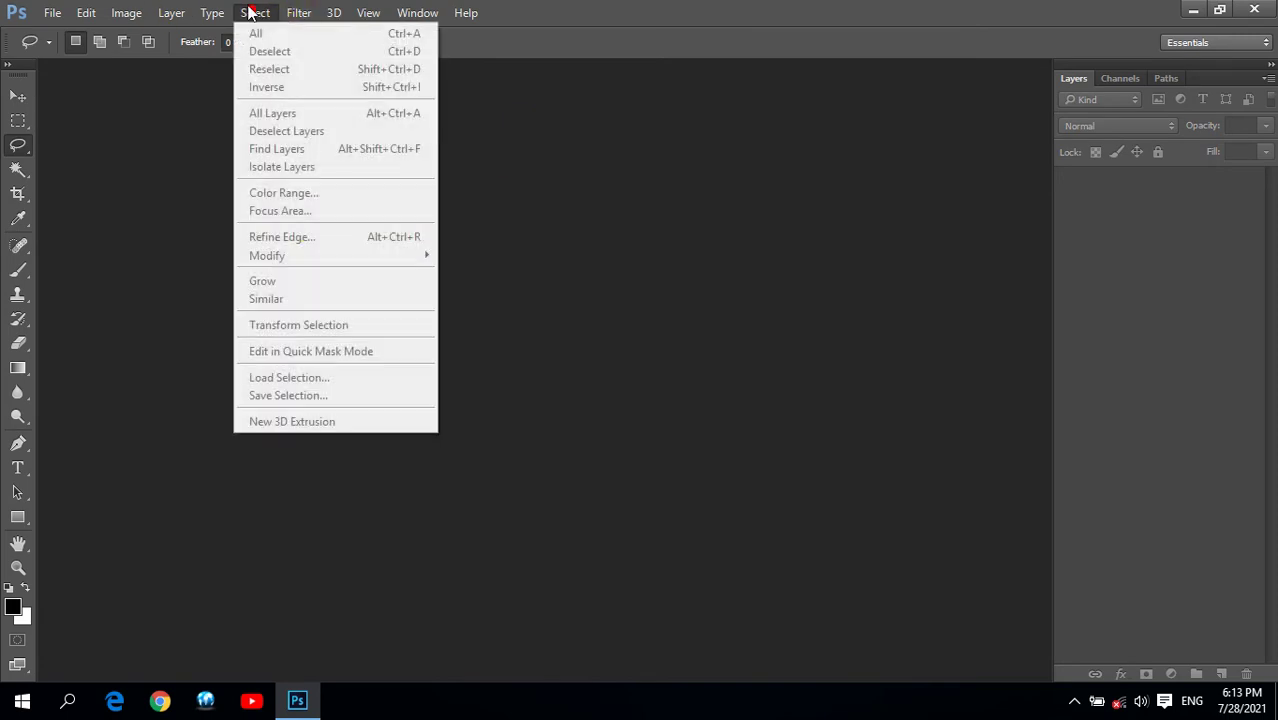
Open Gerdoo Wallpaper (76).jpg from Local Disk (D:) > Wallpapers.
{"action": "left_click", "coordinate": [366, 408]}
{"action": "left_click", "coordinate": [512, 256]}
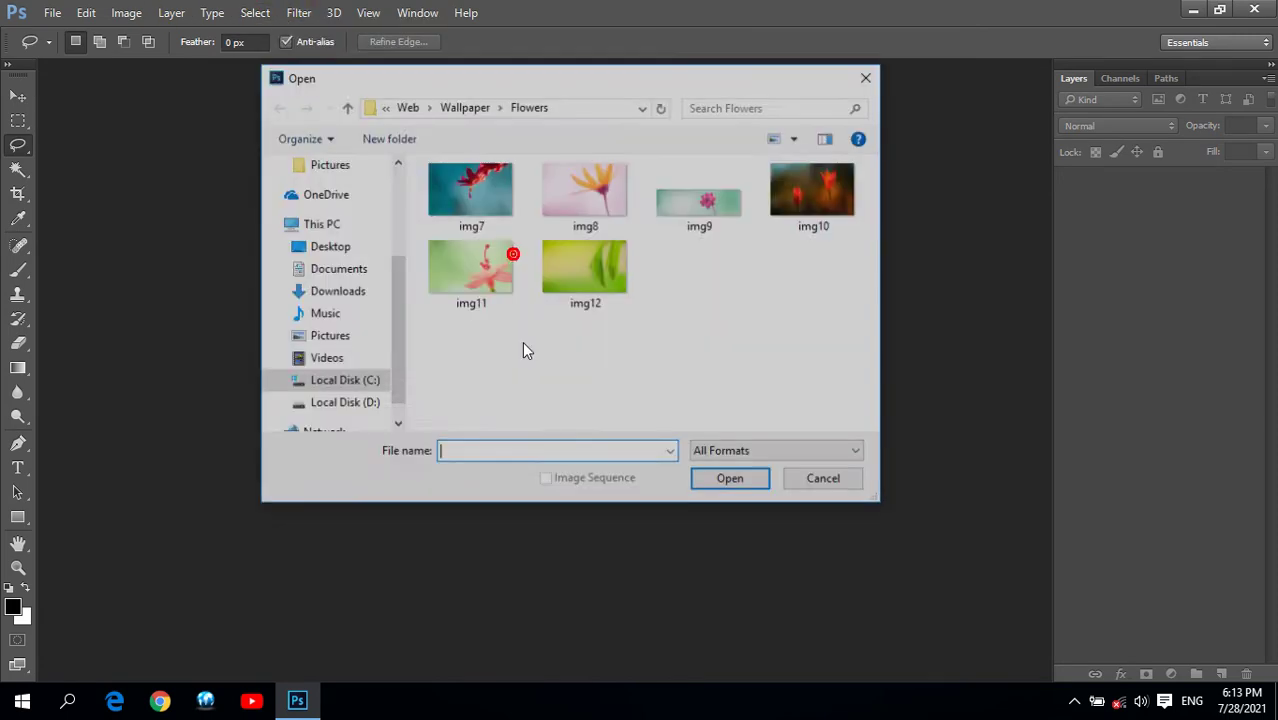
{"action": "left_click_drag", "start_coordinate": [665, 78], "coordinate": [630, 84]}
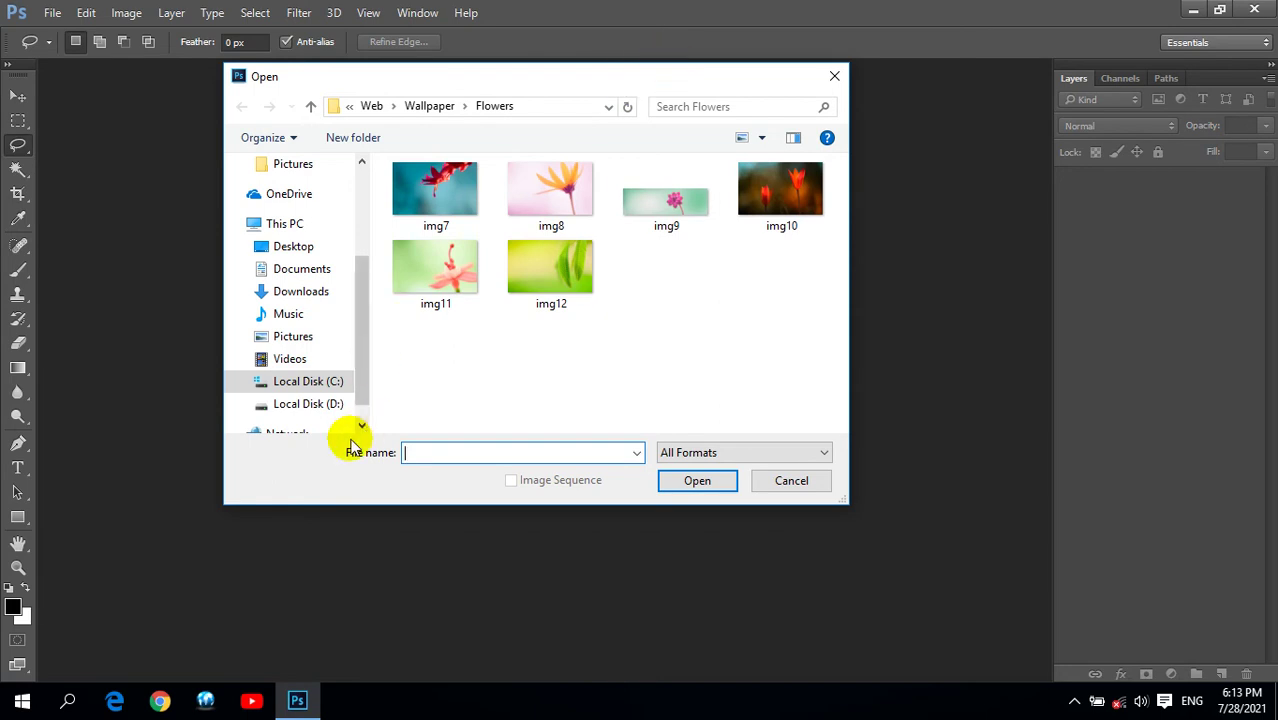
{"action": "left_click", "coordinate": [329, 404]}
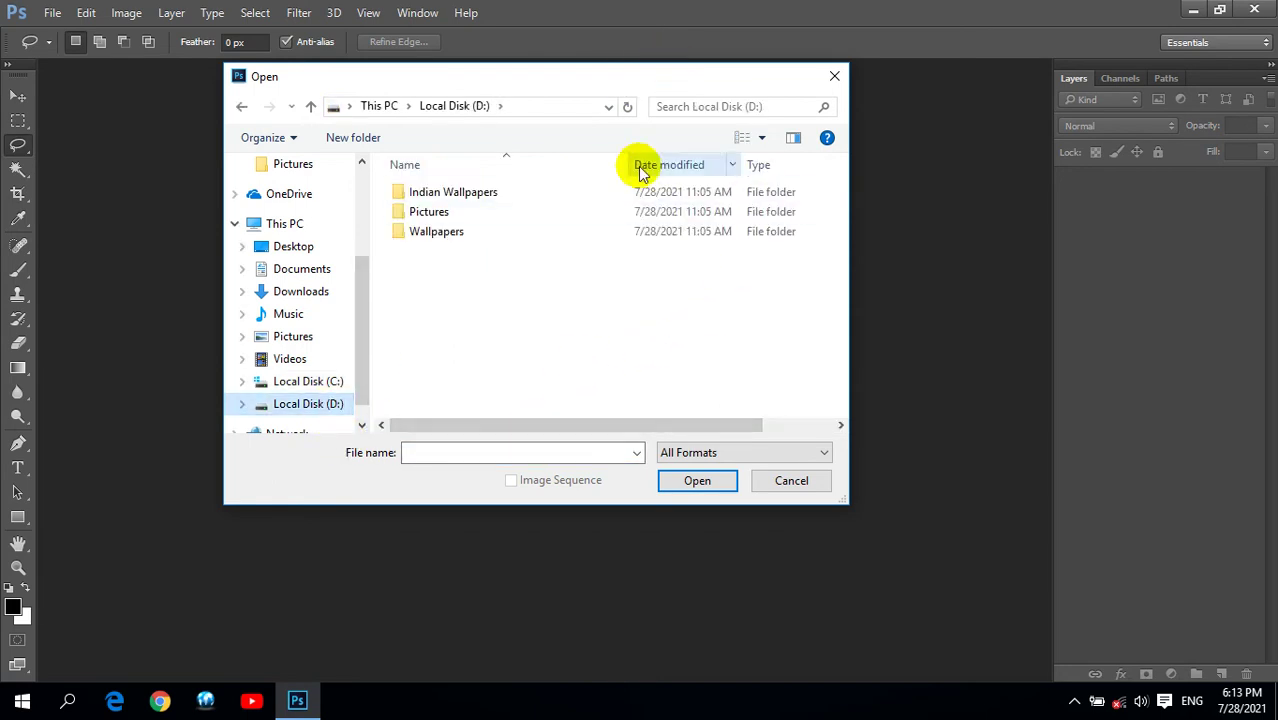
{"action": "left_click_drag", "start_coordinate": [676, 86], "coordinate": [712, 110]}
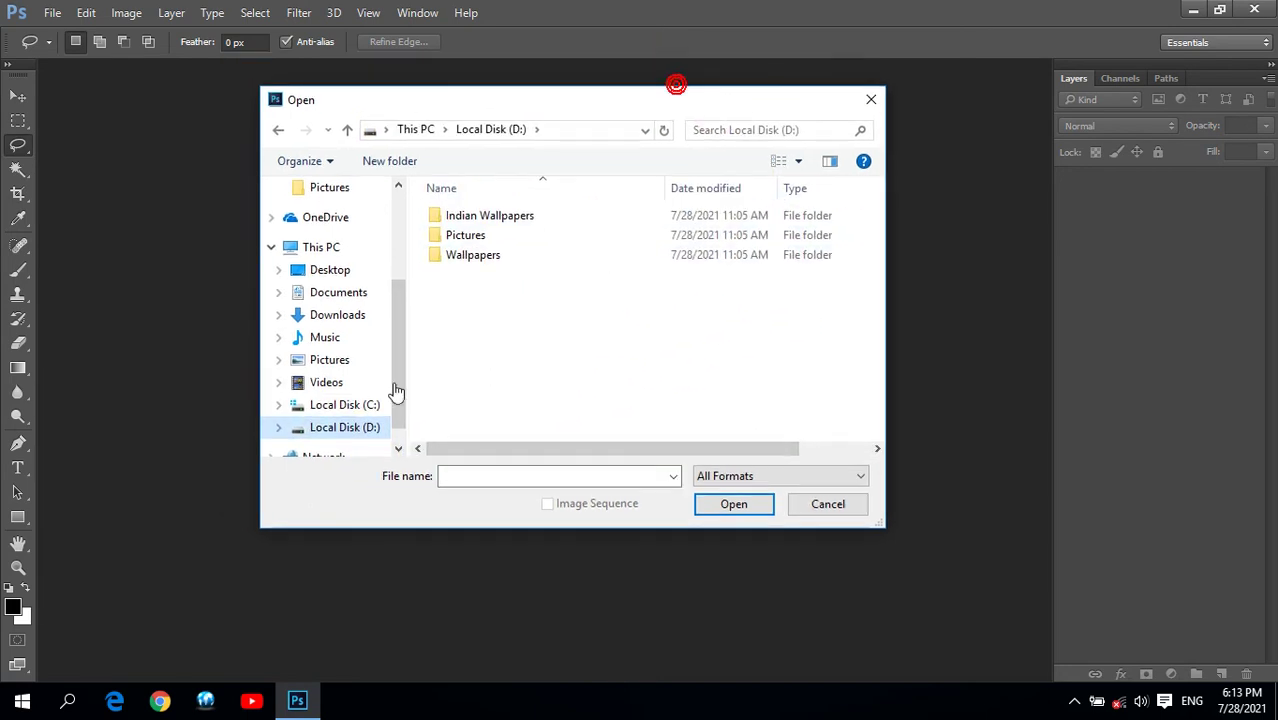
{"action": "left_click", "coordinate": [475, 257]}
{"action": "double_click", "coordinate": [475, 257]}
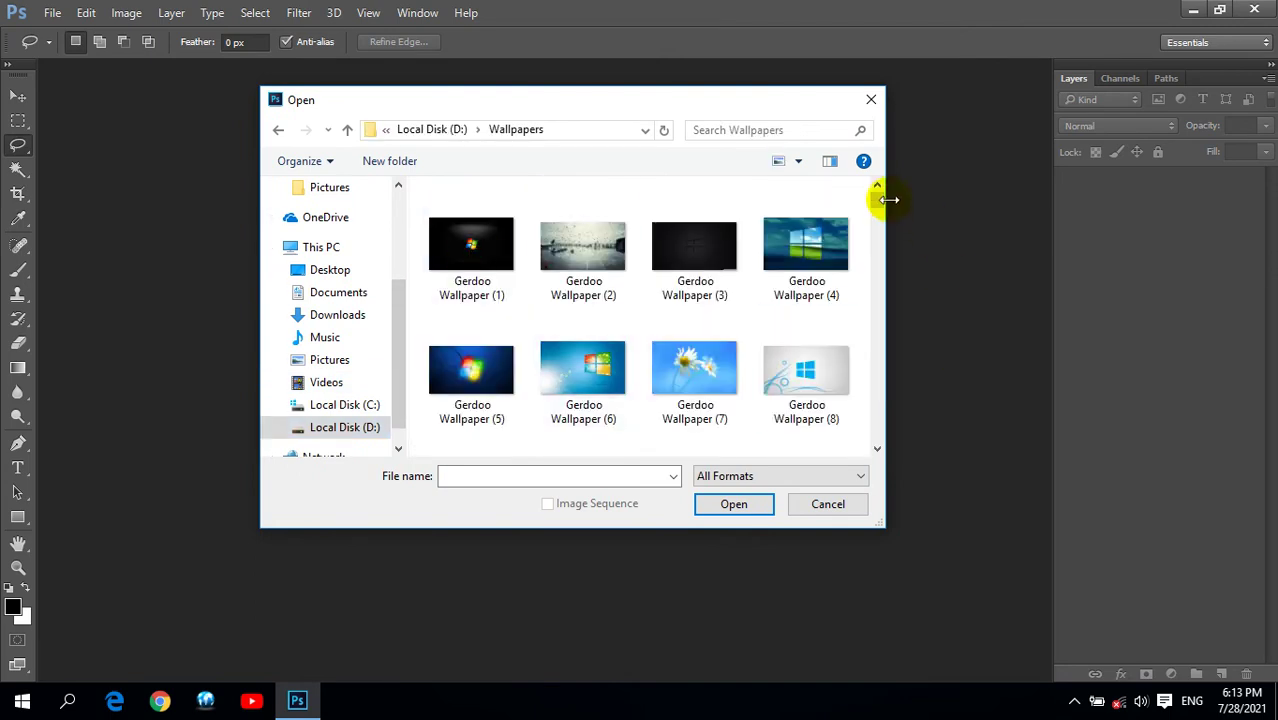
{"action": "left_click_drag", "start_coordinate": [877, 196], "coordinate": [874, 266]}
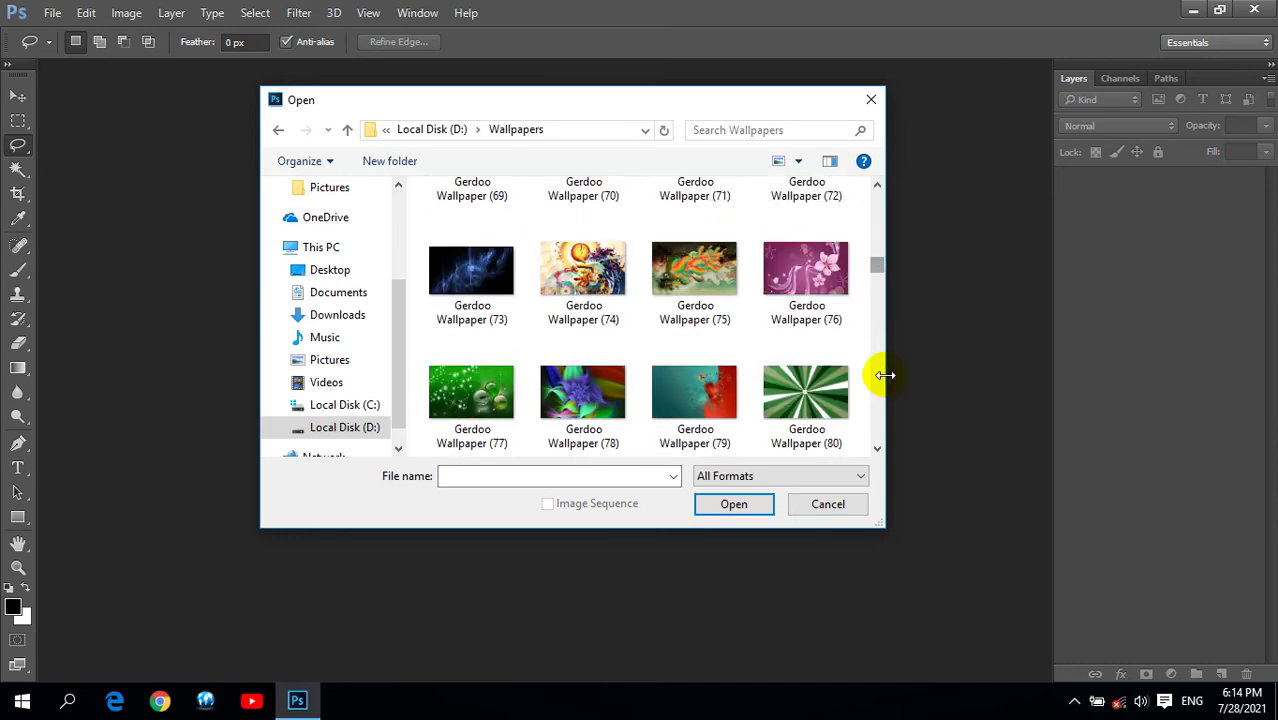
{"action": "left_click", "coordinate": [690, 425]}
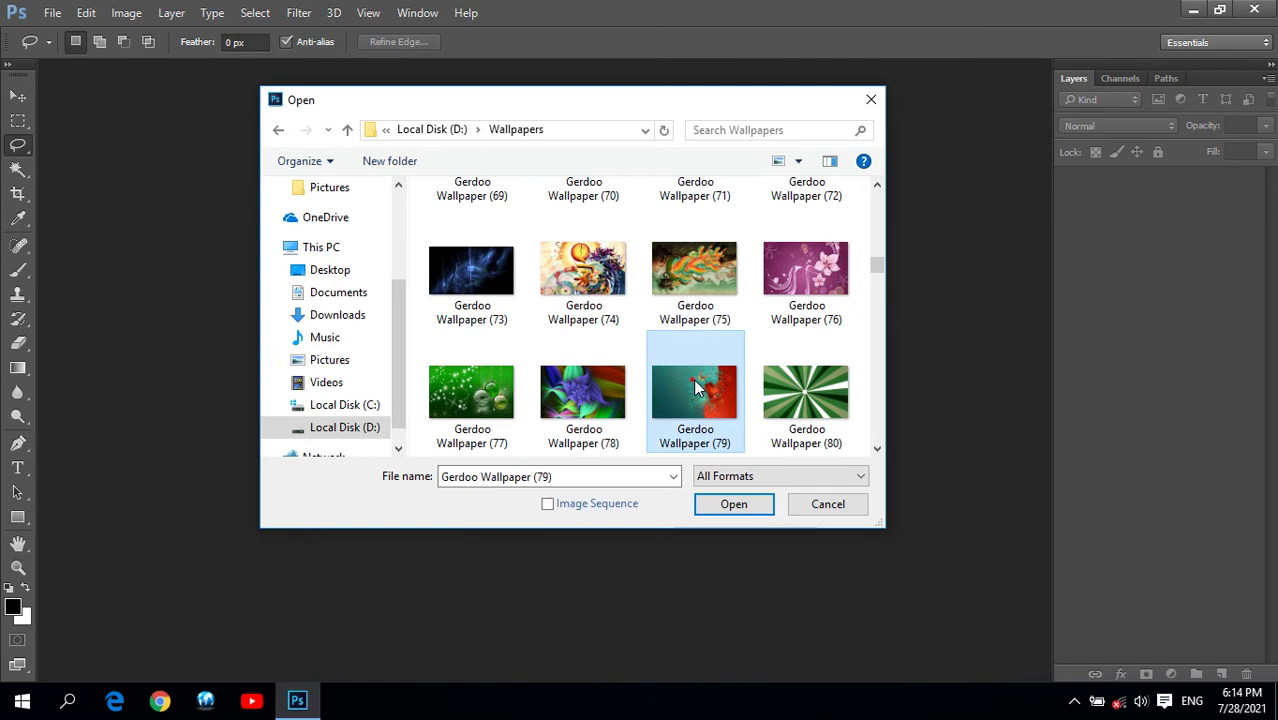
{"action": "left_click", "coordinate": [786, 270]}
{"action": "left_click", "coordinate": [733, 504]}
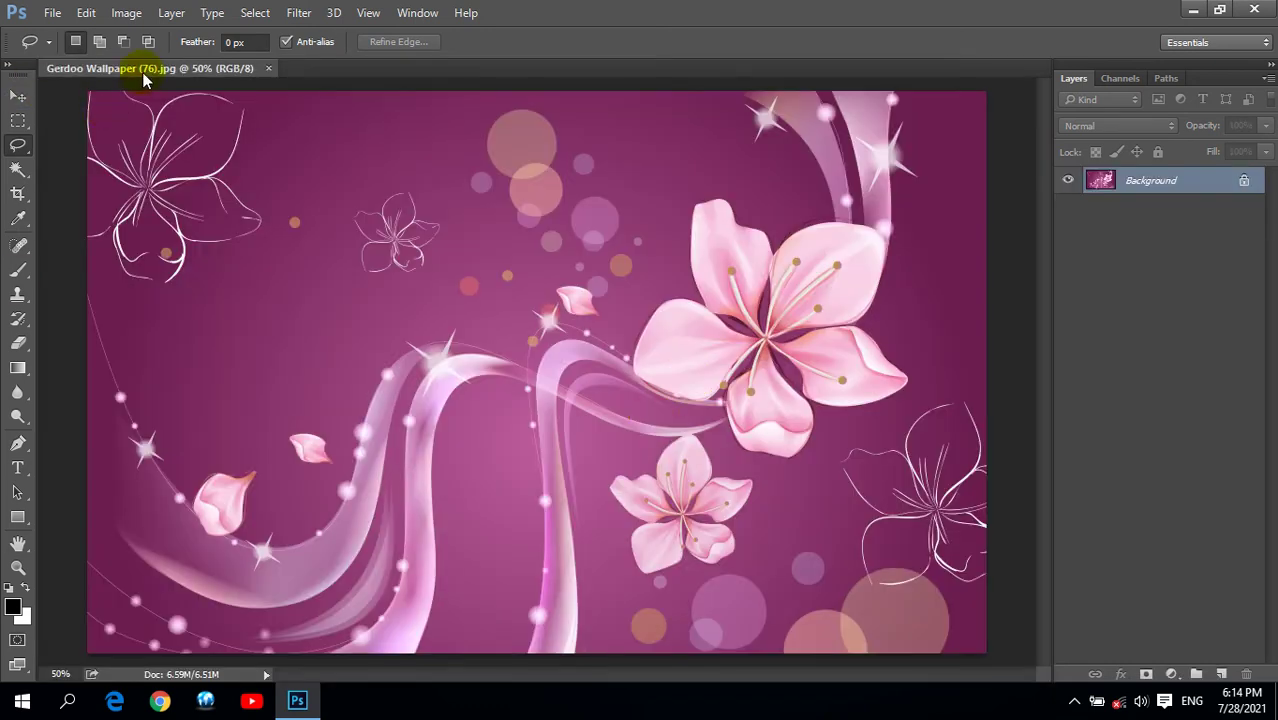
Float the flower wallpaper in its own window up and right, then check the lasso variants and Select menu.
{"action": "left_click_drag", "start_coordinate": [143, 80], "coordinate": [150, 130]}
{"action": "left_click_drag", "start_coordinate": [582, 143], "coordinate": [838, 89]}
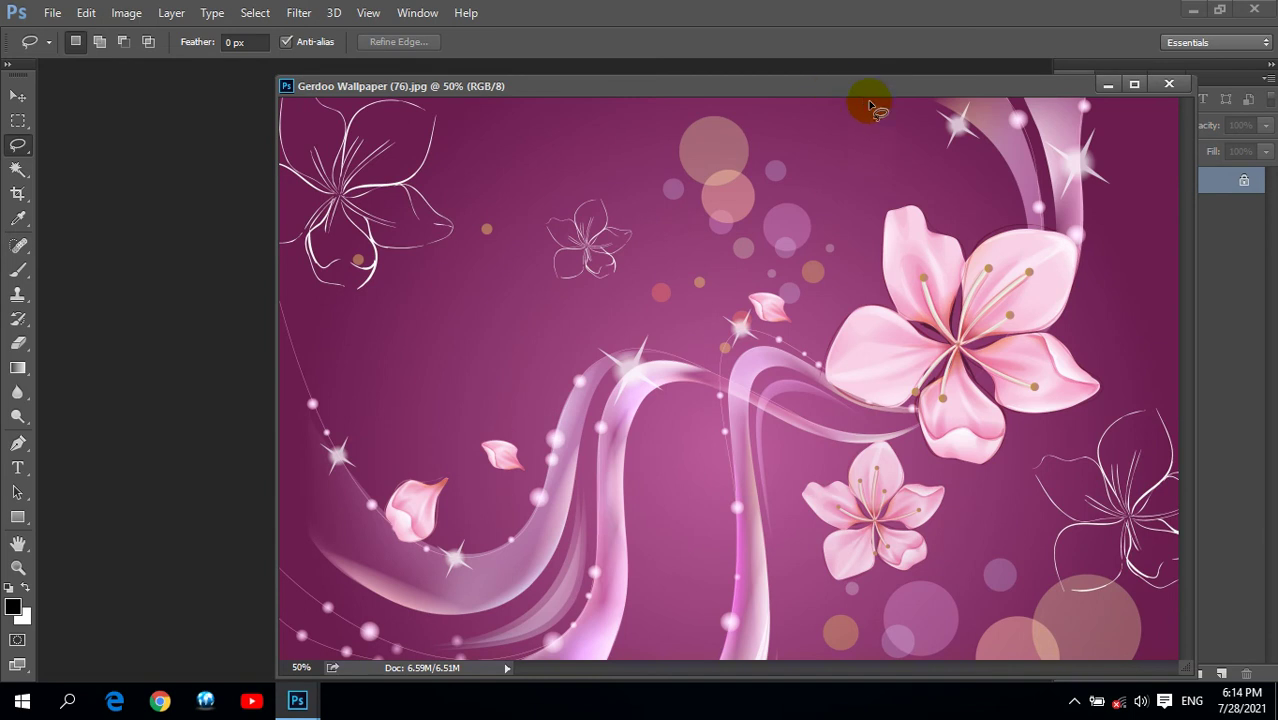
{"action": "right_click", "coordinate": [18, 145]}
{"action": "left_click", "coordinate": [706, 8]}
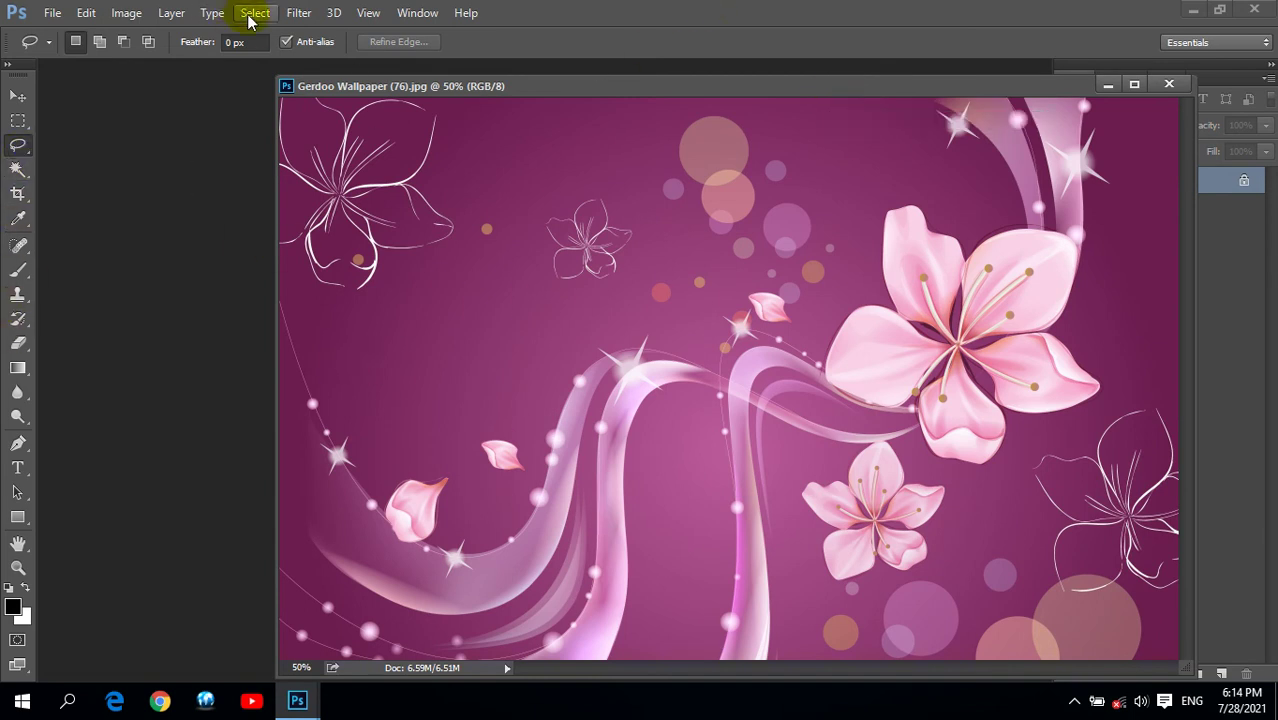
{"action": "left_click", "coordinate": [252, 13]}
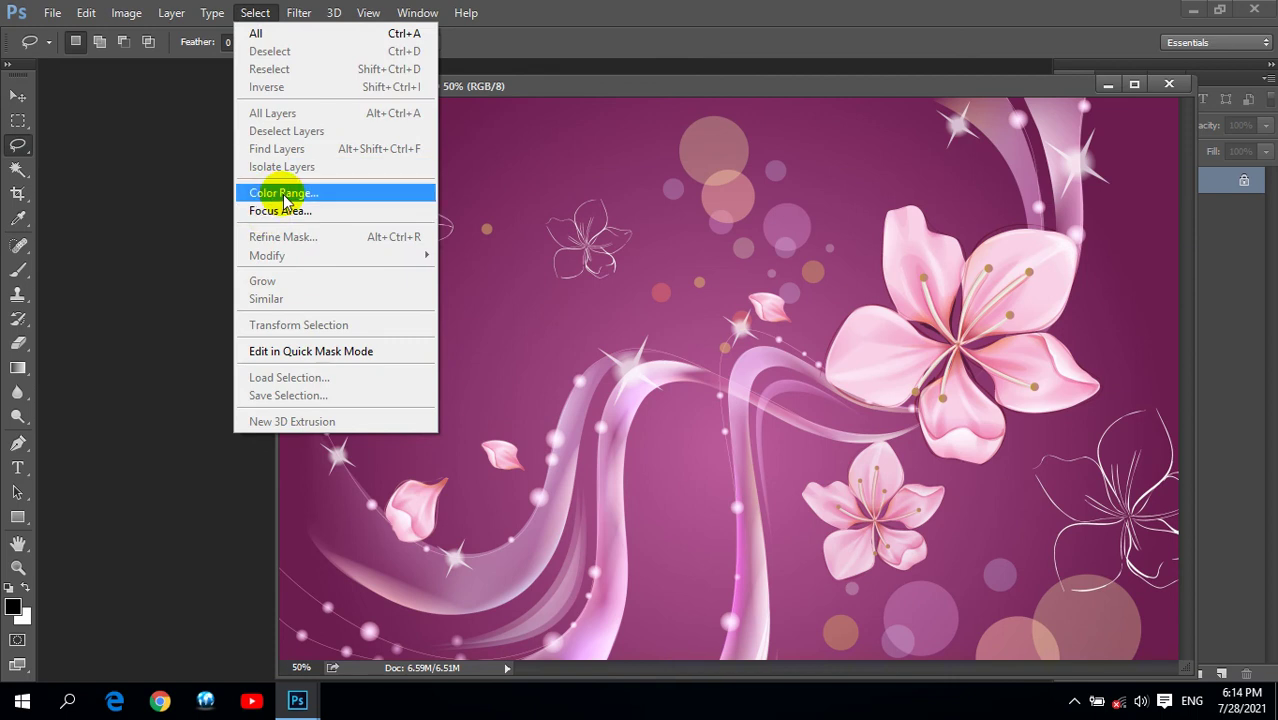
{"action": "left_click", "coordinate": [640, 8]}
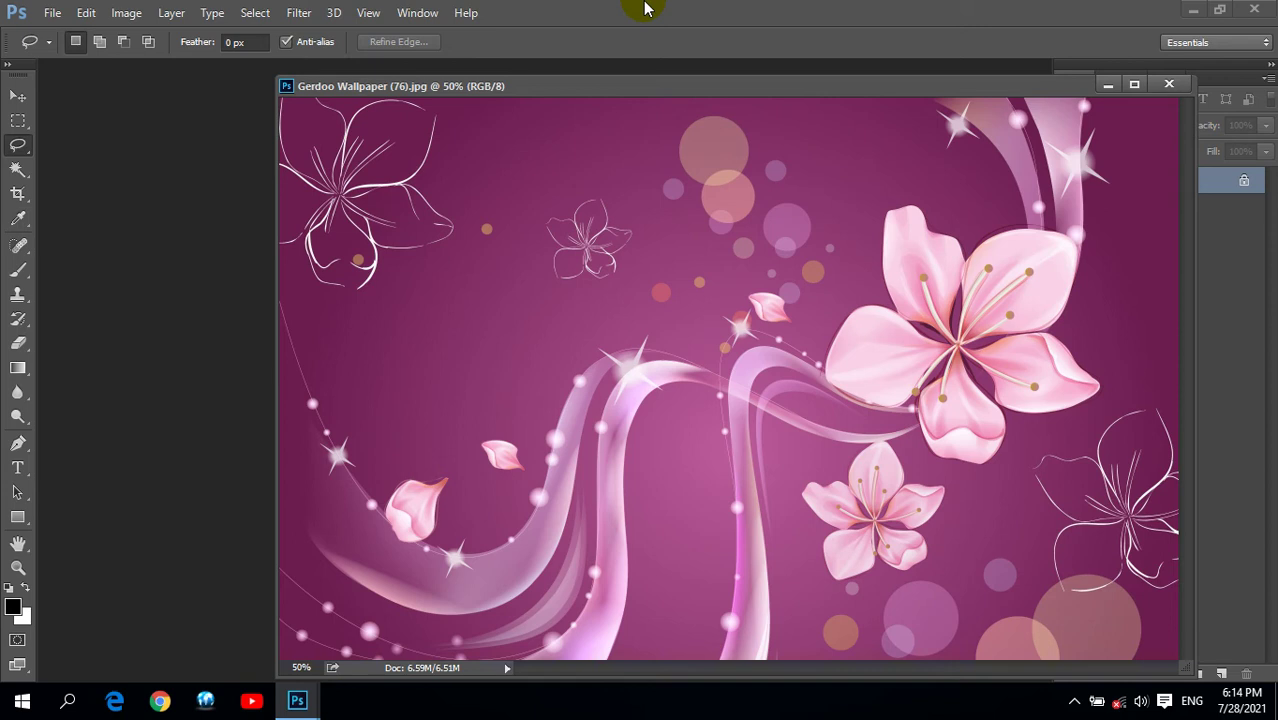
Open the teddy-hoodie photo from D:\Indian Wallpapers and float it in its own window.
{"action": "double_click", "coordinate": [150, 215]}
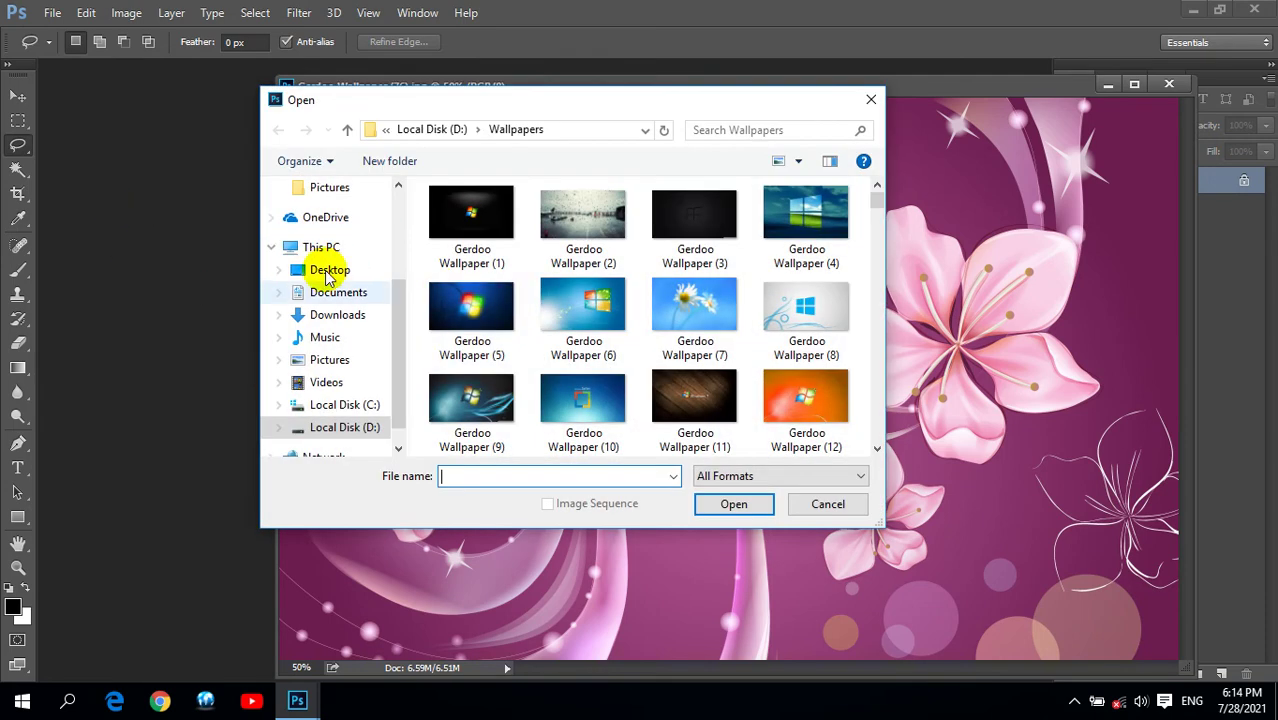
{"action": "left_click", "coordinate": [345, 129]}
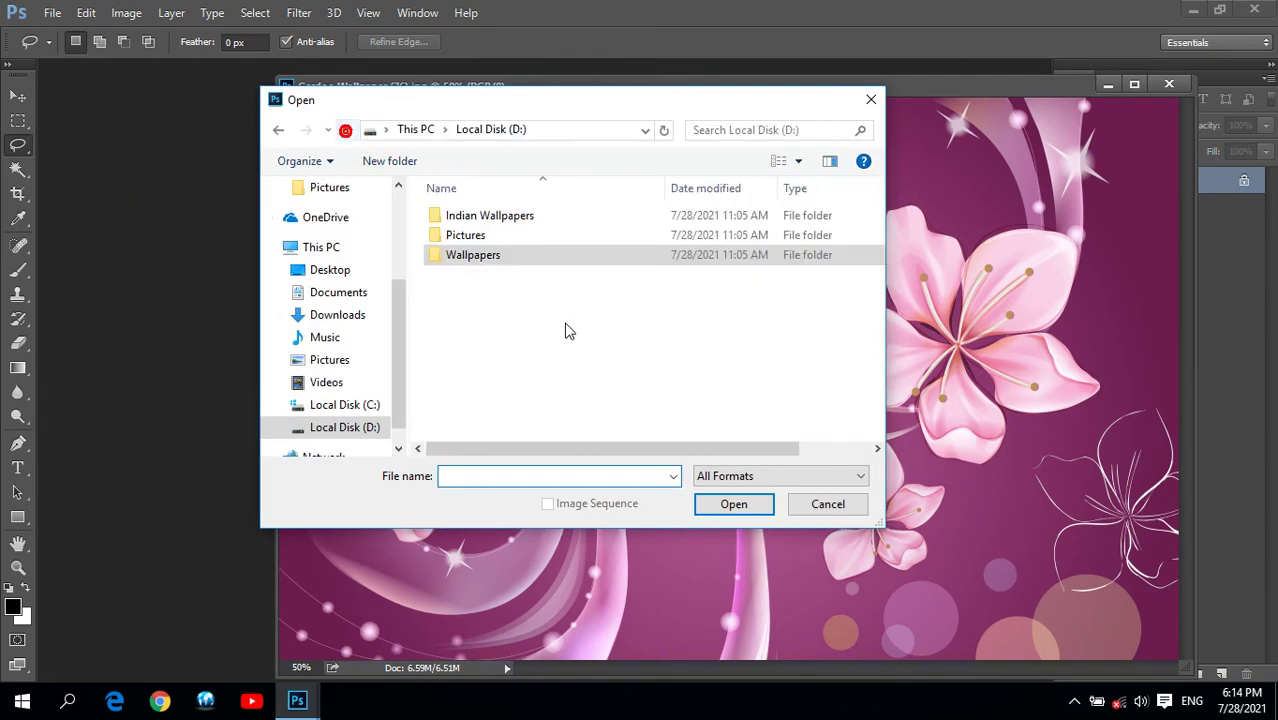
{"action": "double_click", "coordinate": [490, 216]}
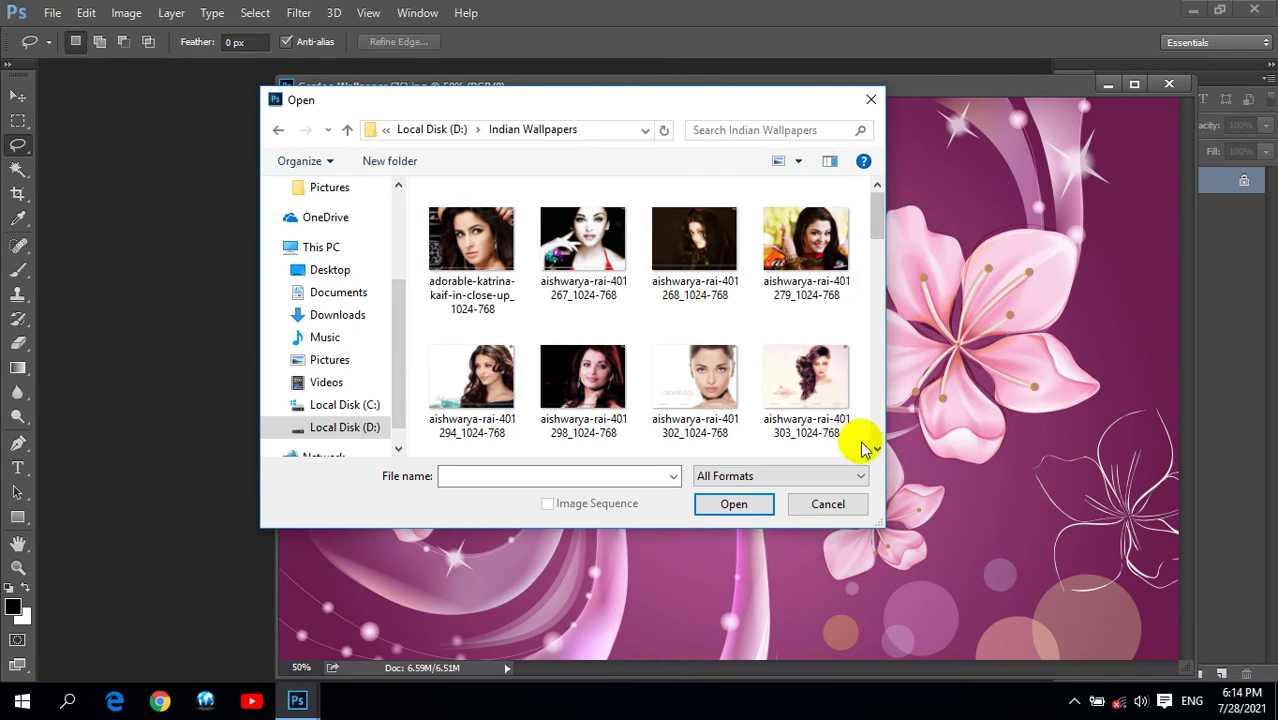
{"action": "left_click_drag", "start_coordinate": [737, 107], "coordinate": [759, 108]}
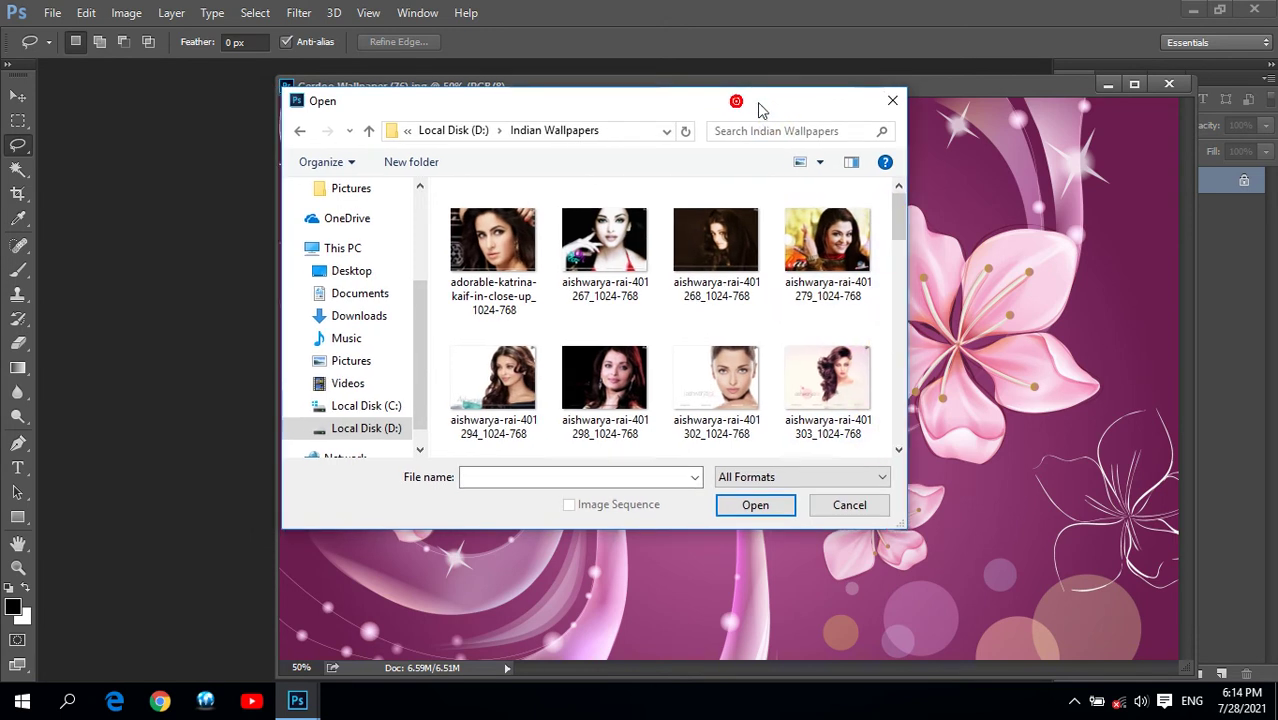
{"action": "left_click_drag", "start_coordinate": [900, 210], "coordinate": [896, 266]}
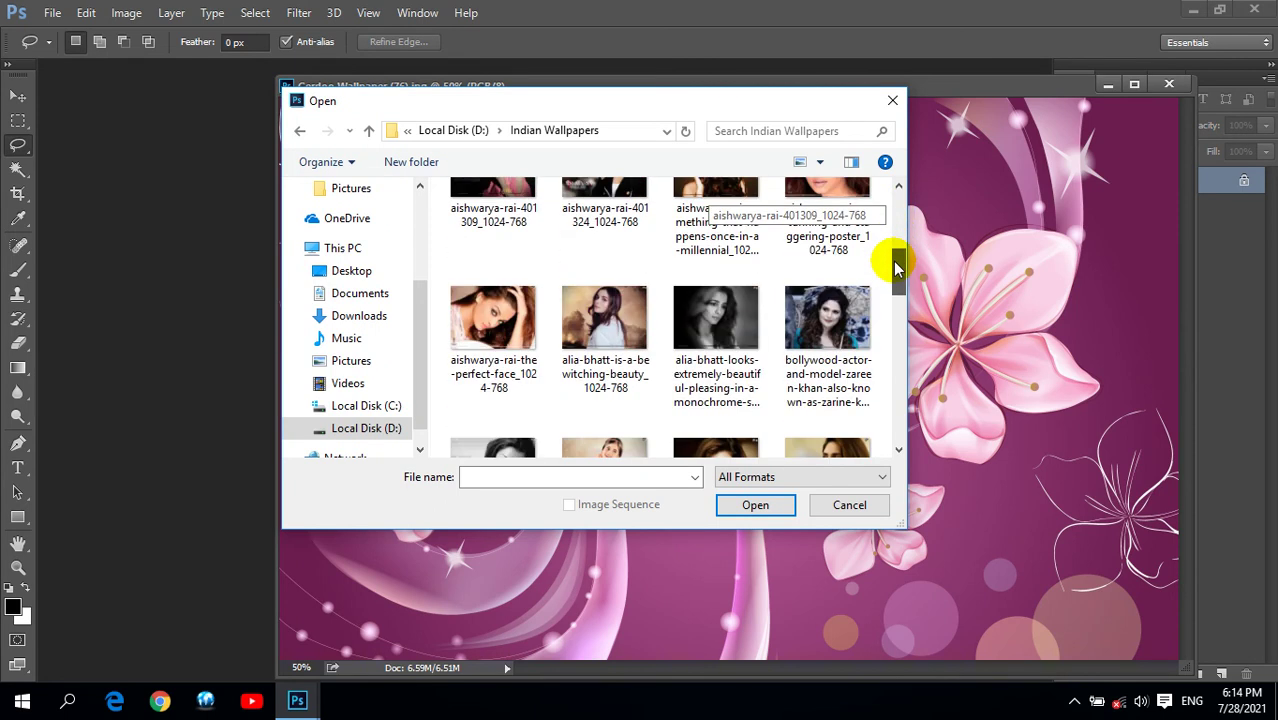
{"action": "left_click_drag", "start_coordinate": [896, 266], "coordinate": [896, 288]}
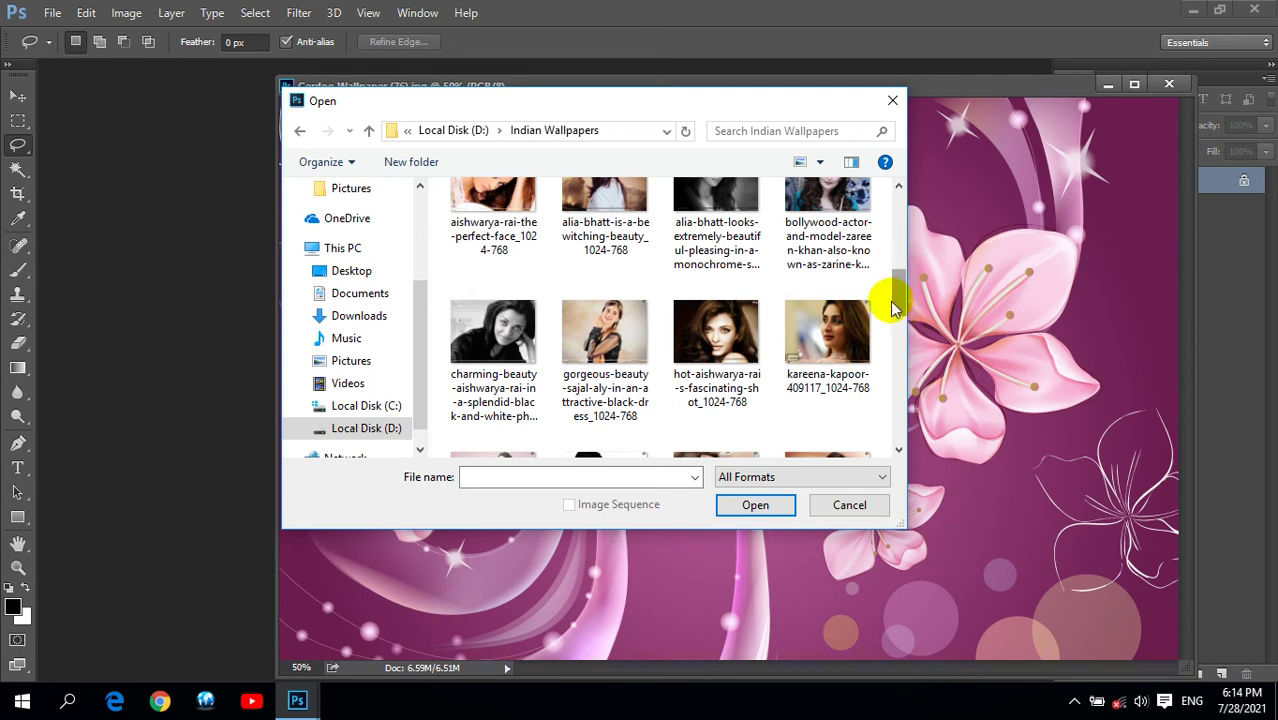
{"action": "left_click", "coordinate": [900, 318]}
{"action": "left_click_drag", "start_coordinate": [900, 318], "coordinate": [890, 425]}
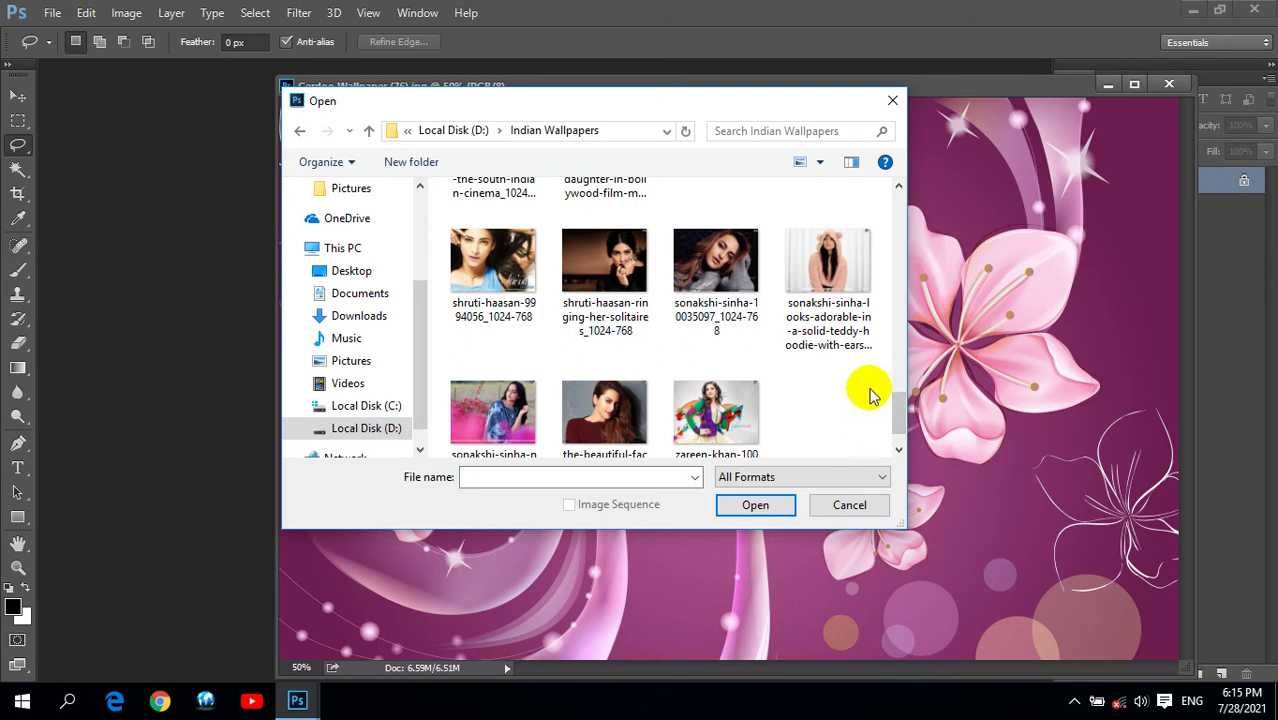
{"action": "left_click", "coordinate": [847, 258]}
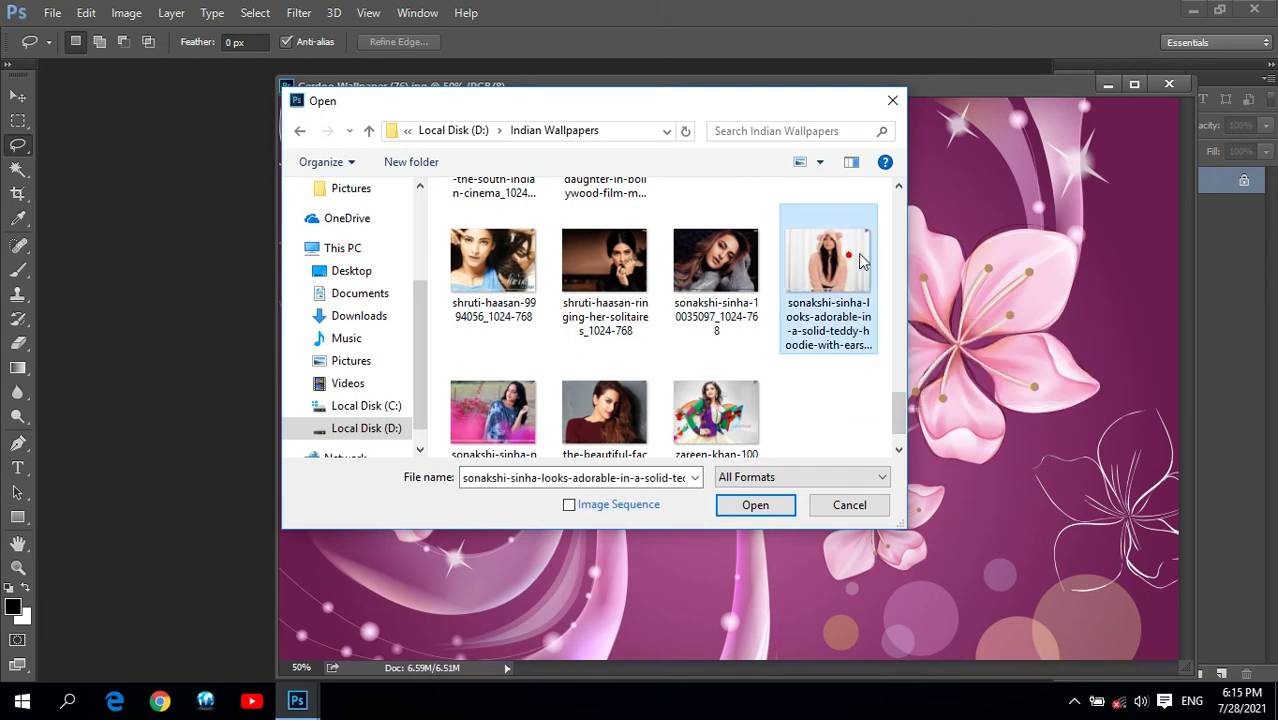
{"action": "left_click", "coordinate": [756, 507]}
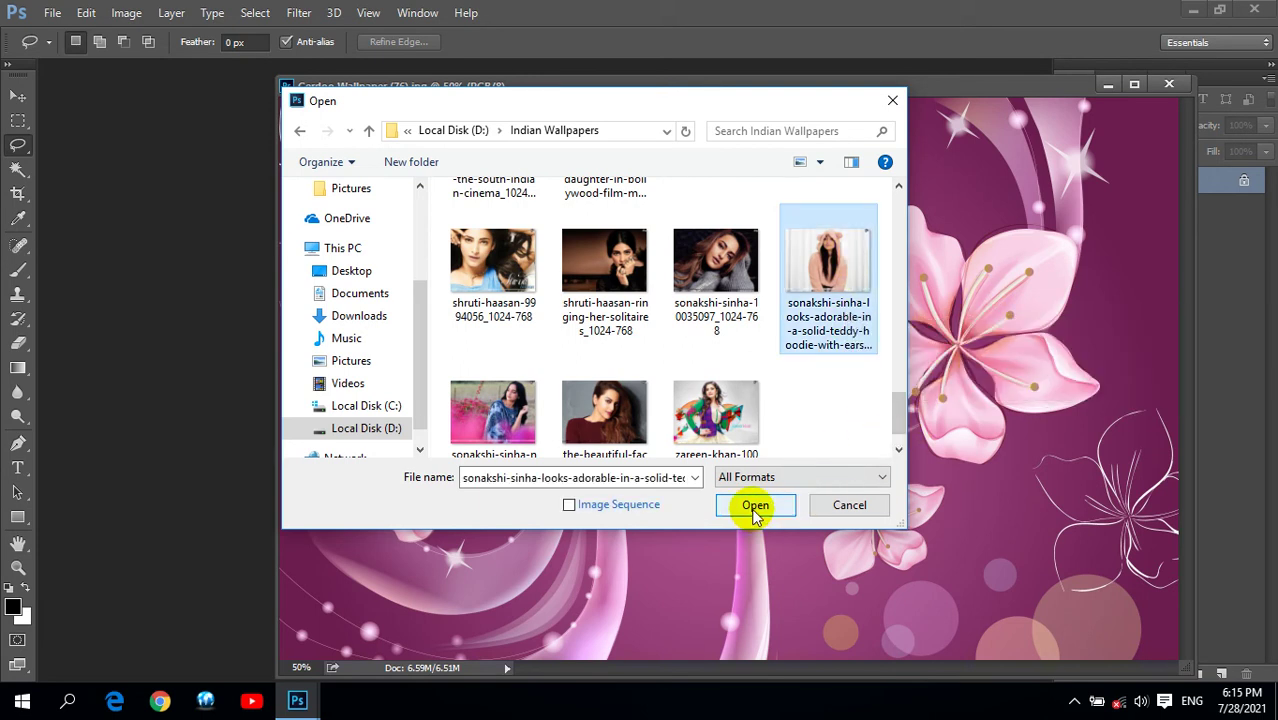
{"action": "mouse_move", "coordinate": [655, 106]}
{"action": "left_mouse_down"}
{"action": "mouse_move", "coordinate": [372, 195]}
{"action": "mouse_move", "coordinate": [553, 307]}
{"action": "left_mouse_up"}
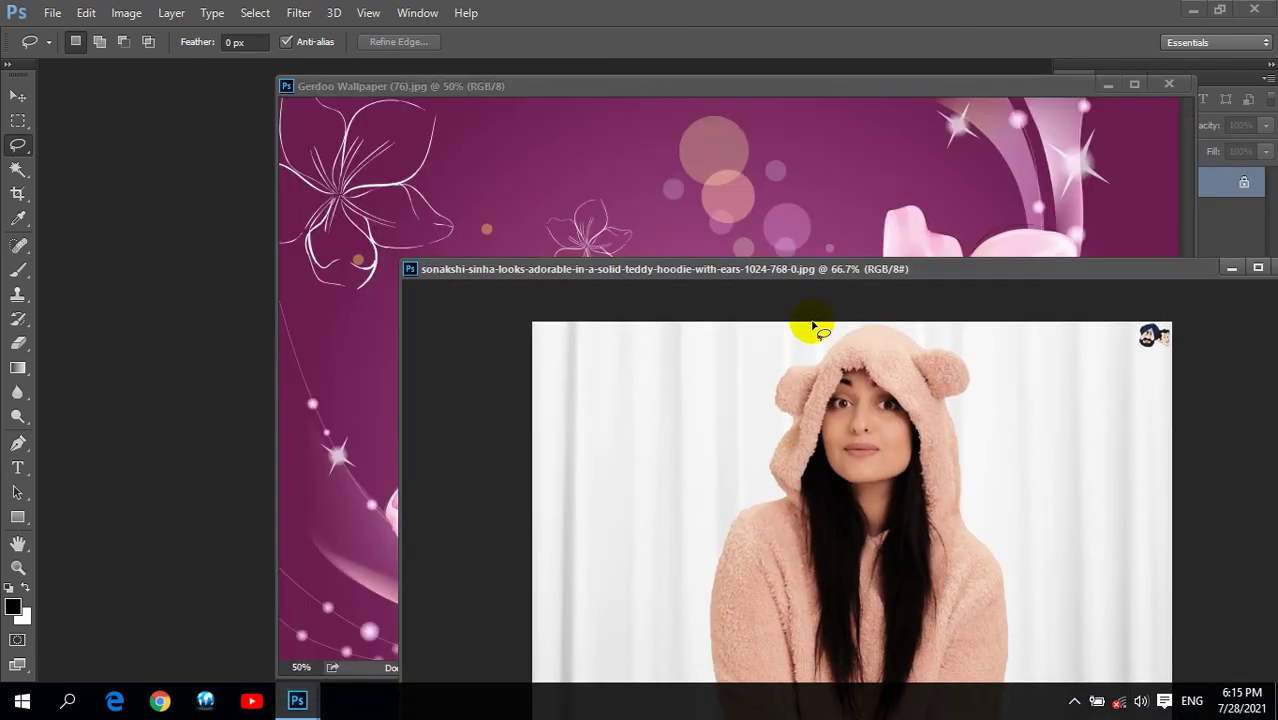
Rearrange the two photo windows, with the flower wallpaper on the left and the hoodie photo overlapping it.
{"action": "left_click", "coordinate": [705, 110]}
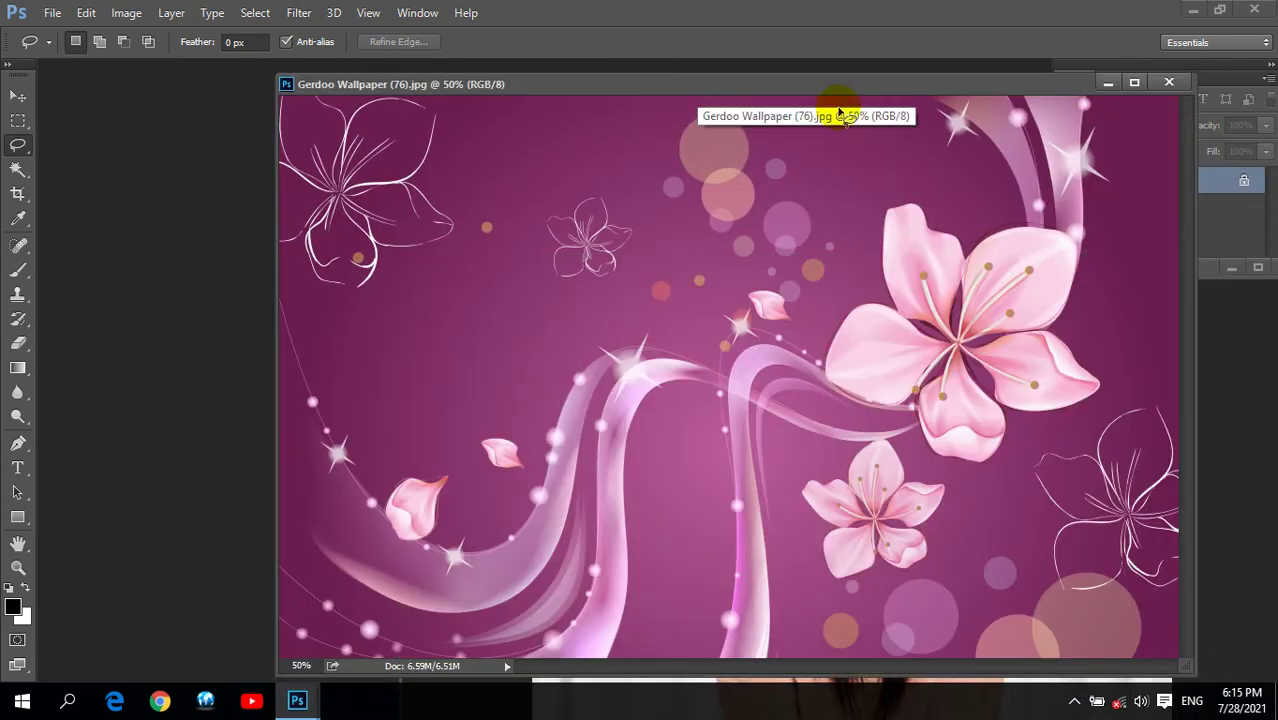
{"action": "left_click_drag", "start_coordinate": [847, 85], "coordinate": [582, 100]}
{"action": "left_click_drag", "start_coordinate": [995, 270], "coordinate": [850, 163]}
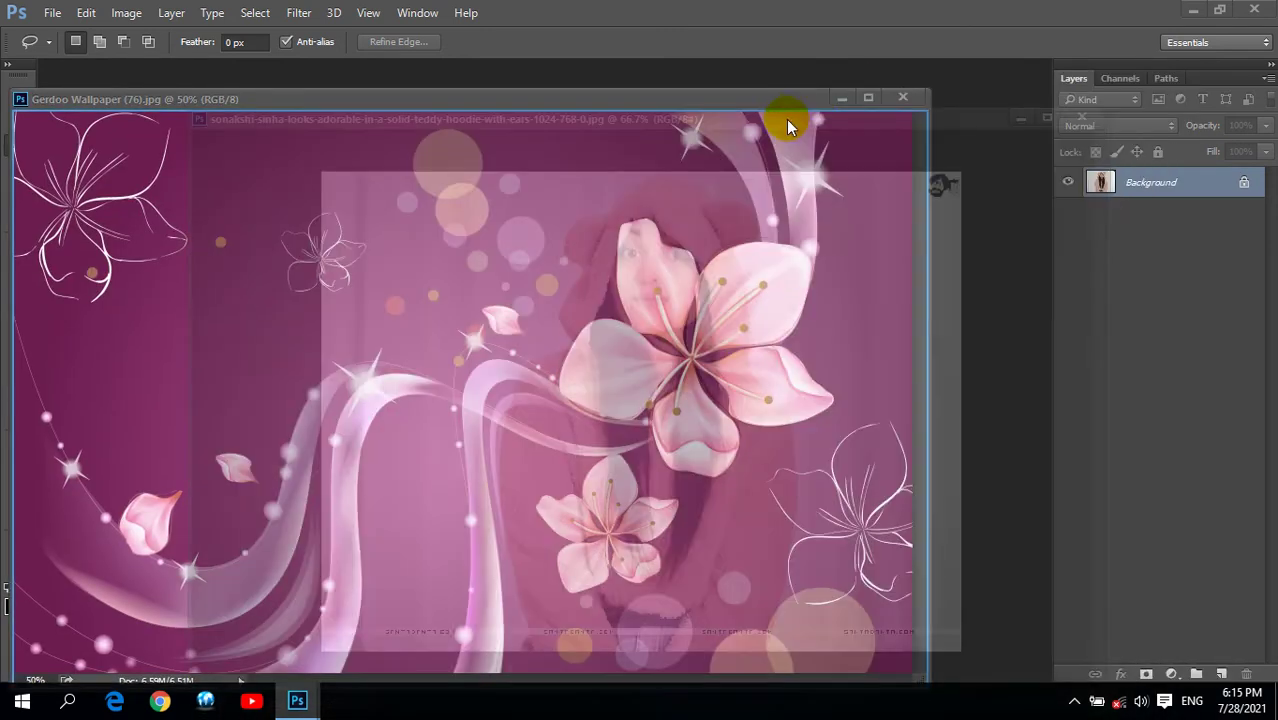
{"action": "left_click_drag", "start_coordinate": [850, 163], "coordinate": [803, 169]}
{"action": "left_click", "coordinate": [255, 12]}
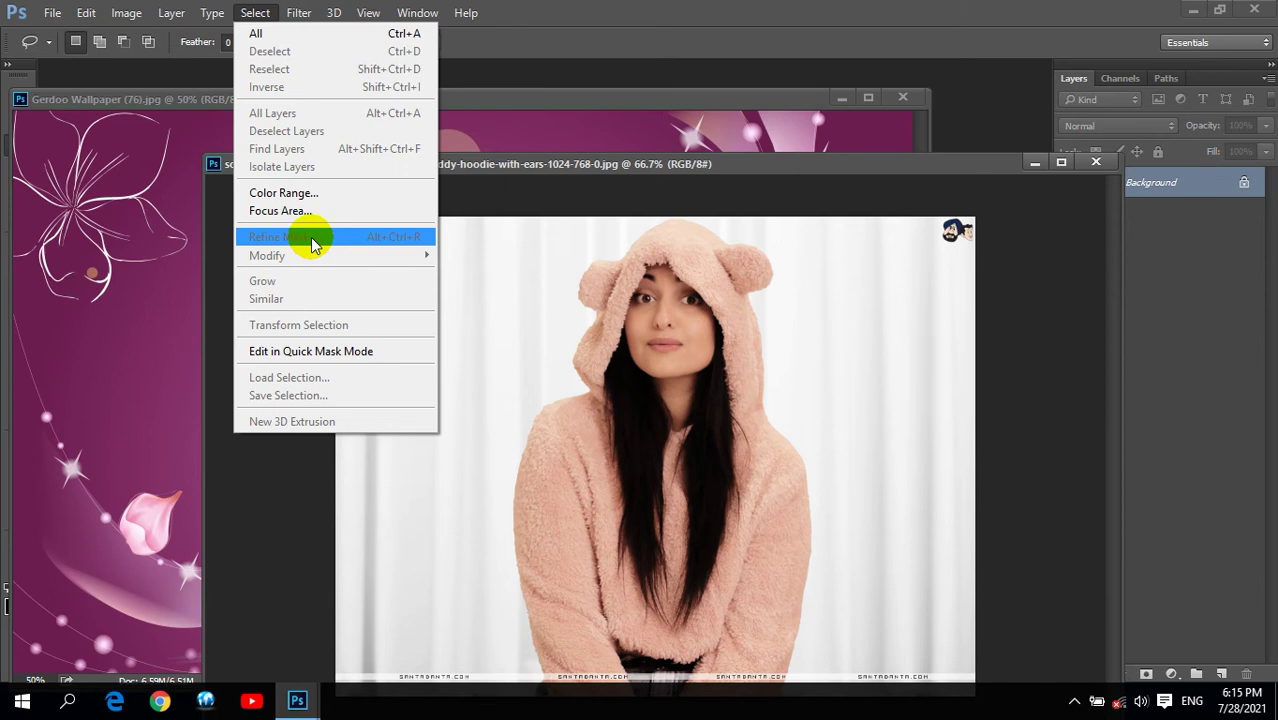
{"action": "left_click", "coordinate": [682, 163]}
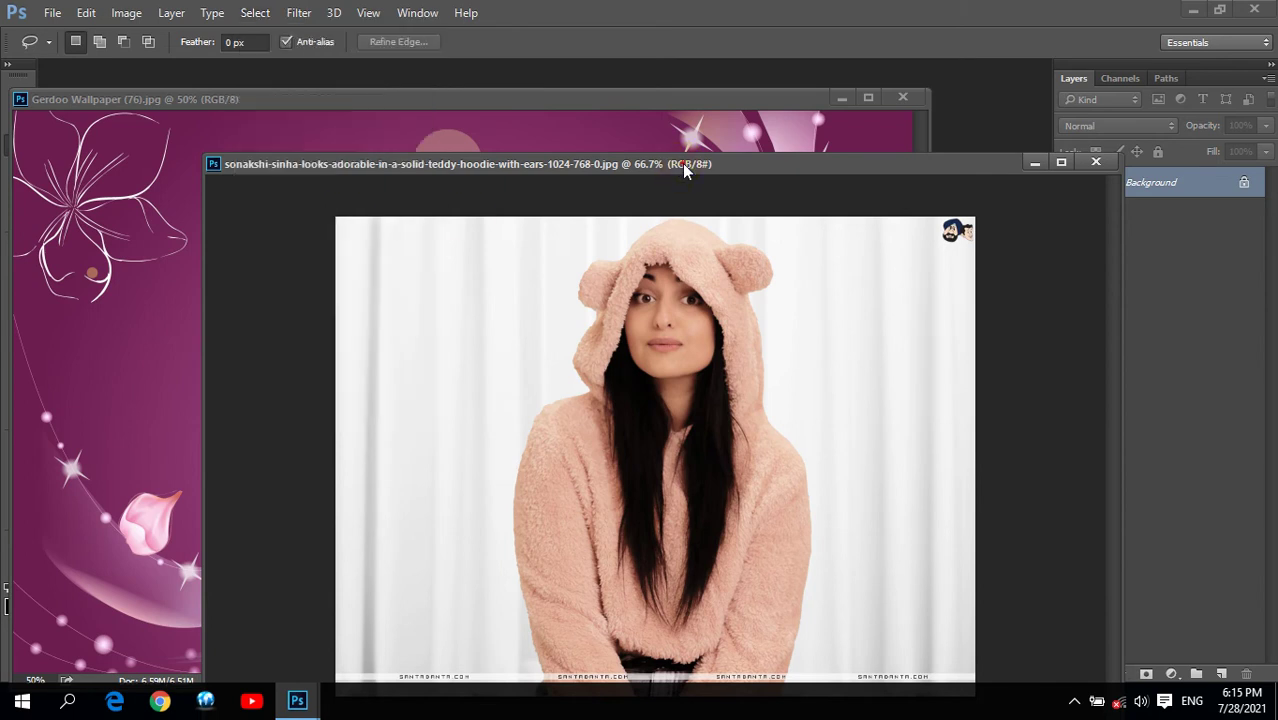
{"action": "left_click_drag", "start_coordinate": [686, 163], "coordinate": [650, 88]}
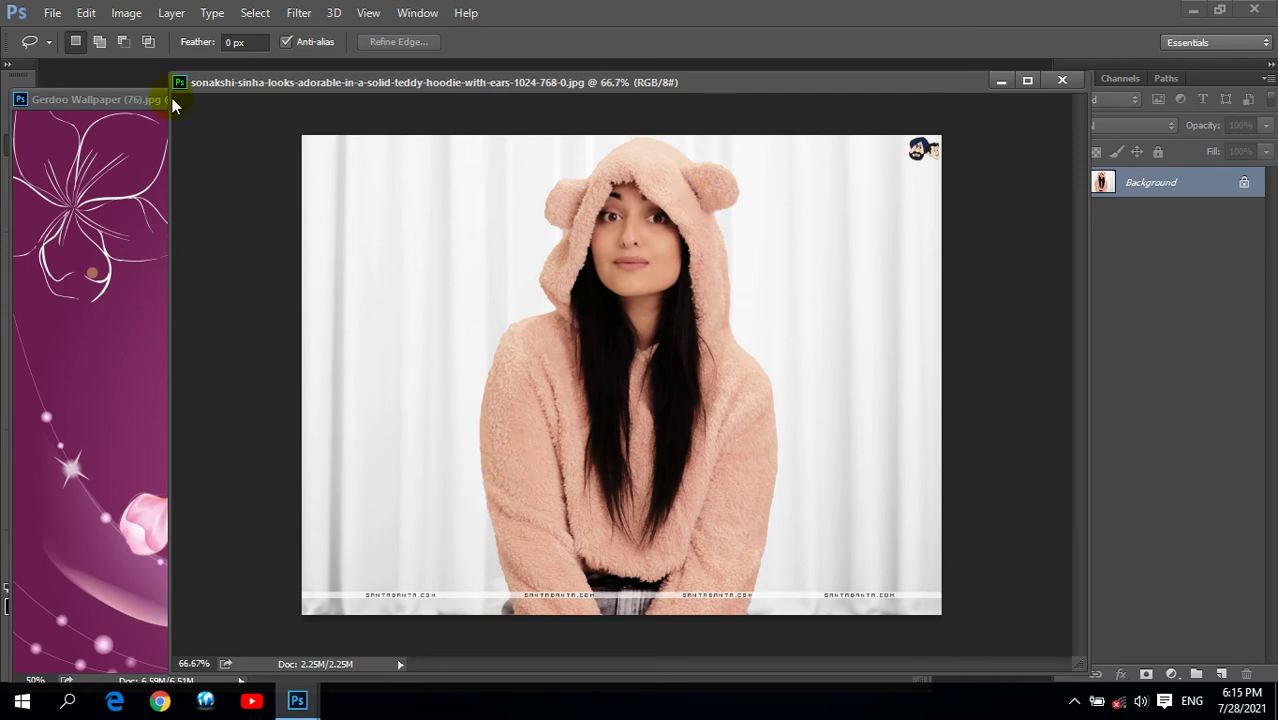
Bring the flower wallpaper forward and switch to the Polygonal Lasso Tool.
{"action": "left_click_drag", "start_coordinate": [95, 99], "coordinate": [253, 160]}
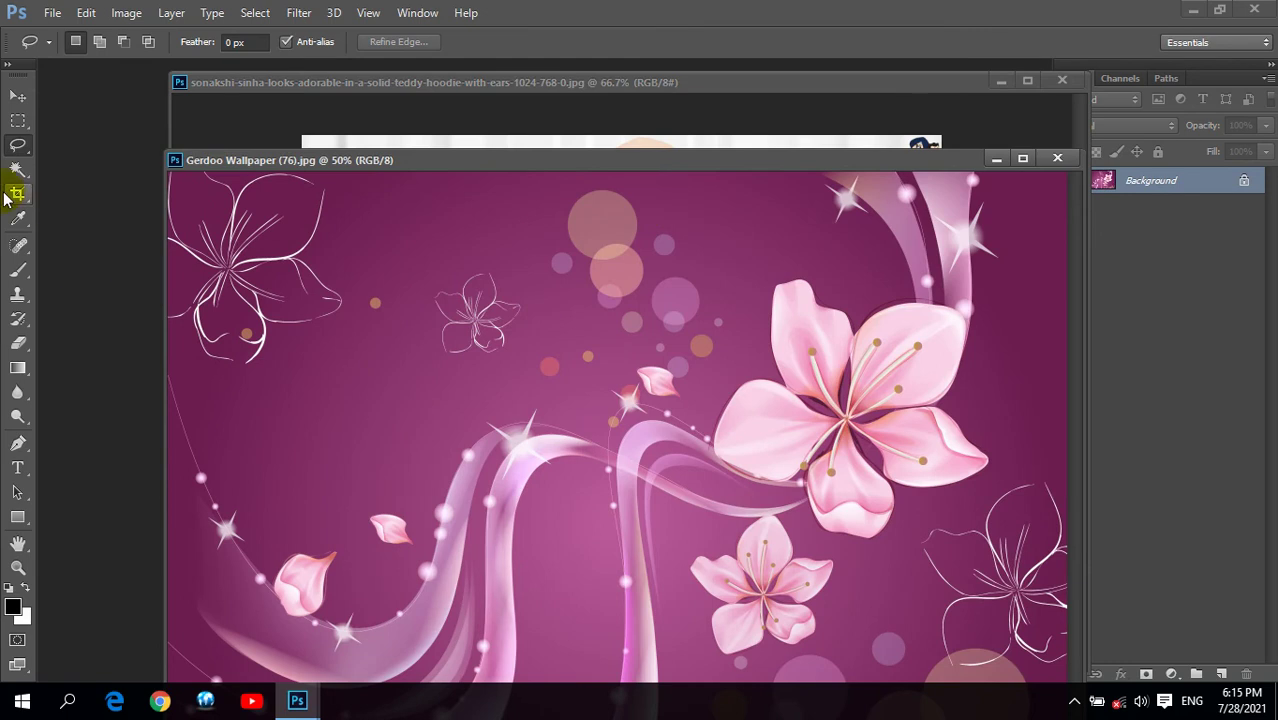
{"action": "right_click", "coordinate": [20, 149]}
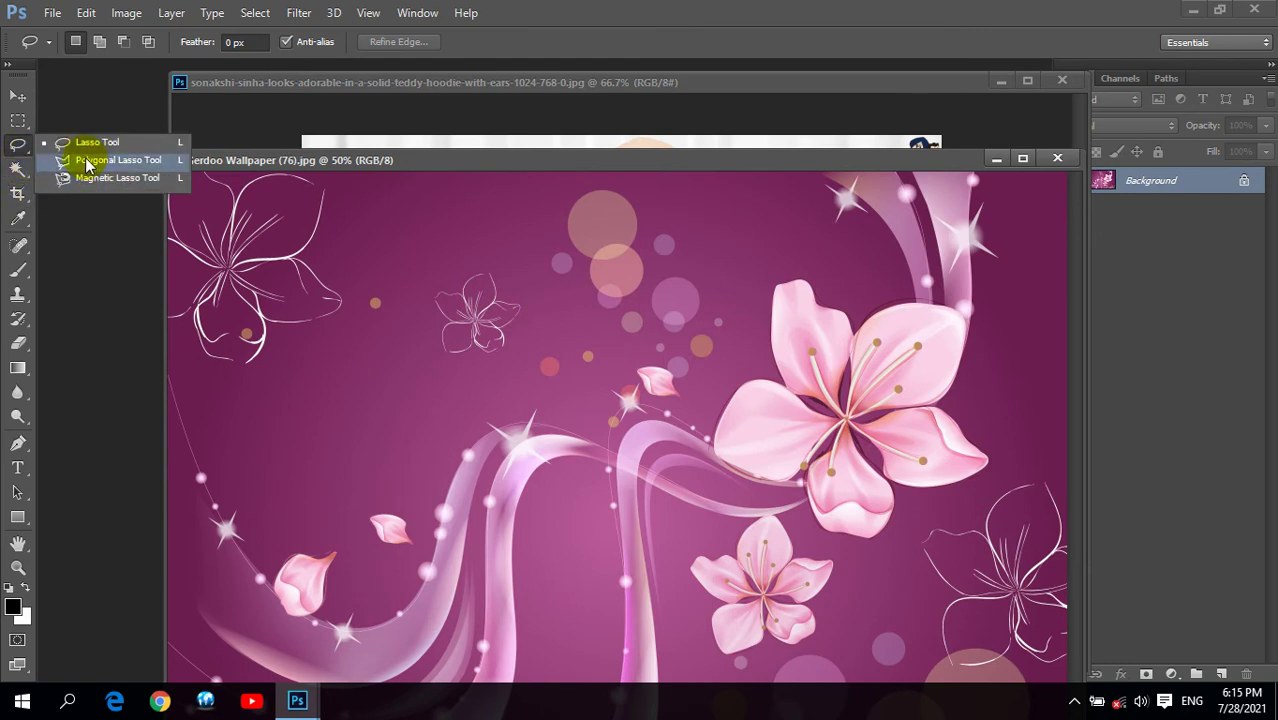
{"action": "left_click", "coordinate": [92, 172]}
Zoom the hoodie photo to 200% and start the polygonal outline up and over the left hood ear.
{"action": "left_click", "coordinate": [720, 80]}
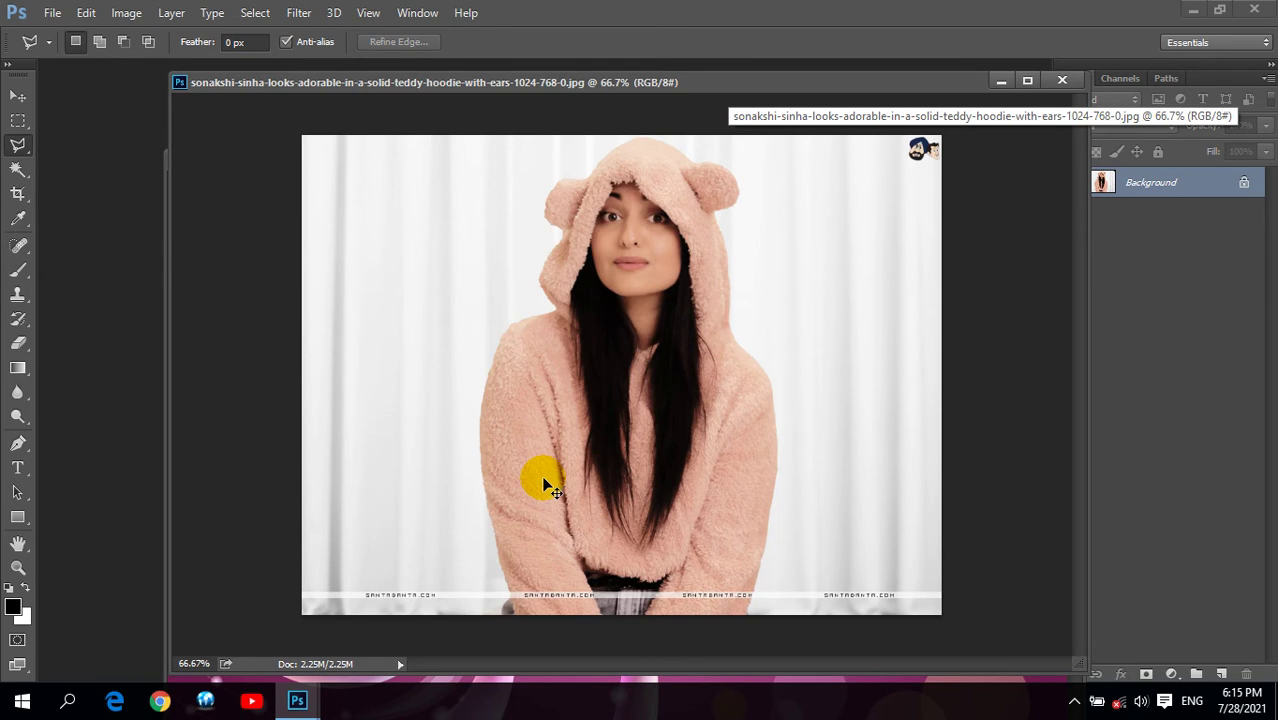
{"action": "key", "text": "ctrl+plus"}
{"action": "key", "text": "ctrl+plus"}
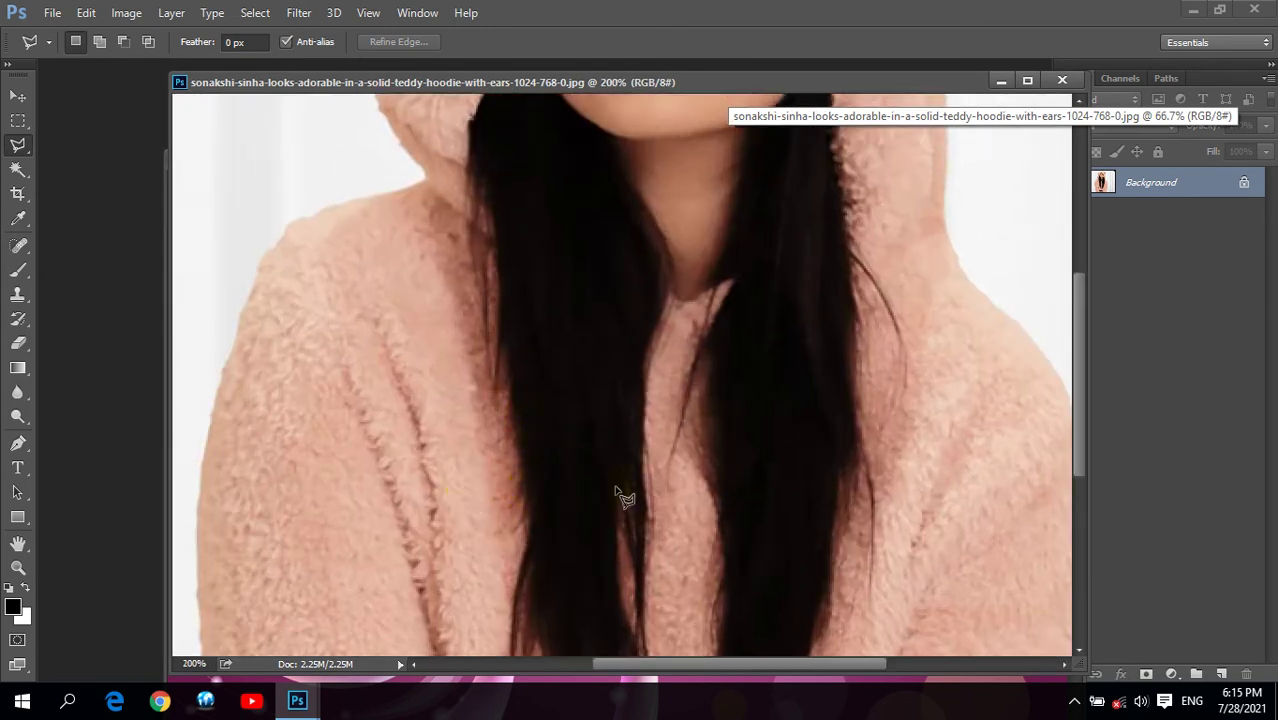
{"action": "left_click_drag", "start_coordinate": [448, 337], "coordinate": [463, 407]}
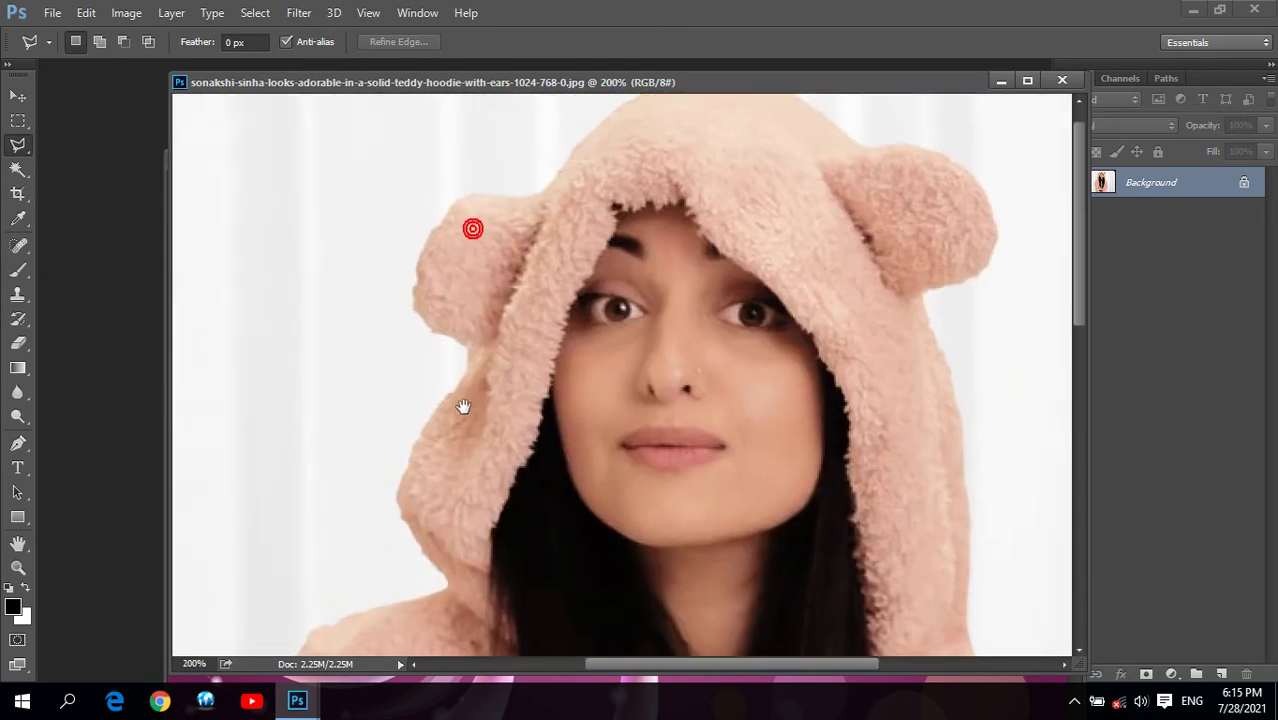
{"action": "left_click", "coordinate": [463, 348]}
{"action": "left_click", "coordinate": [431, 330]}
{"action": "left_click", "coordinate": [414, 300]}
{"action": "left_click", "coordinate": [418, 280]}
{"action": "left_click", "coordinate": [436, 221]}
{"action": "left_click", "coordinate": [465, 194]}
{"action": "left_click", "coordinate": [492, 189]}
Continue the outline along the hood's top edge to where it meets the right ear.
{"action": "left_click", "coordinate": [513, 192]}
{"action": "left_click", "coordinate": [545, 191]}
{"action": "left_click", "coordinate": [578, 156]}
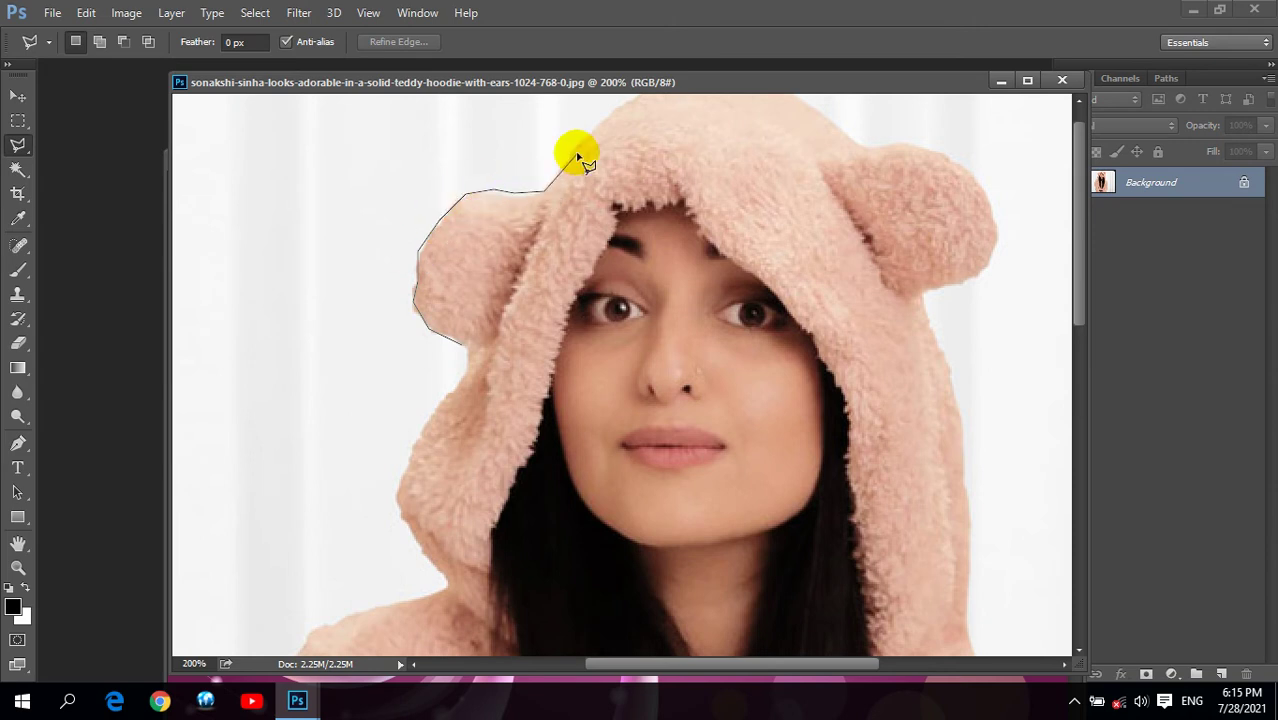
{"action": "left_click_drag", "start_coordinate": [650, 143], "coordinate": [614, 173]}
{"action": "left_click", "coordinate": [588, 131]}
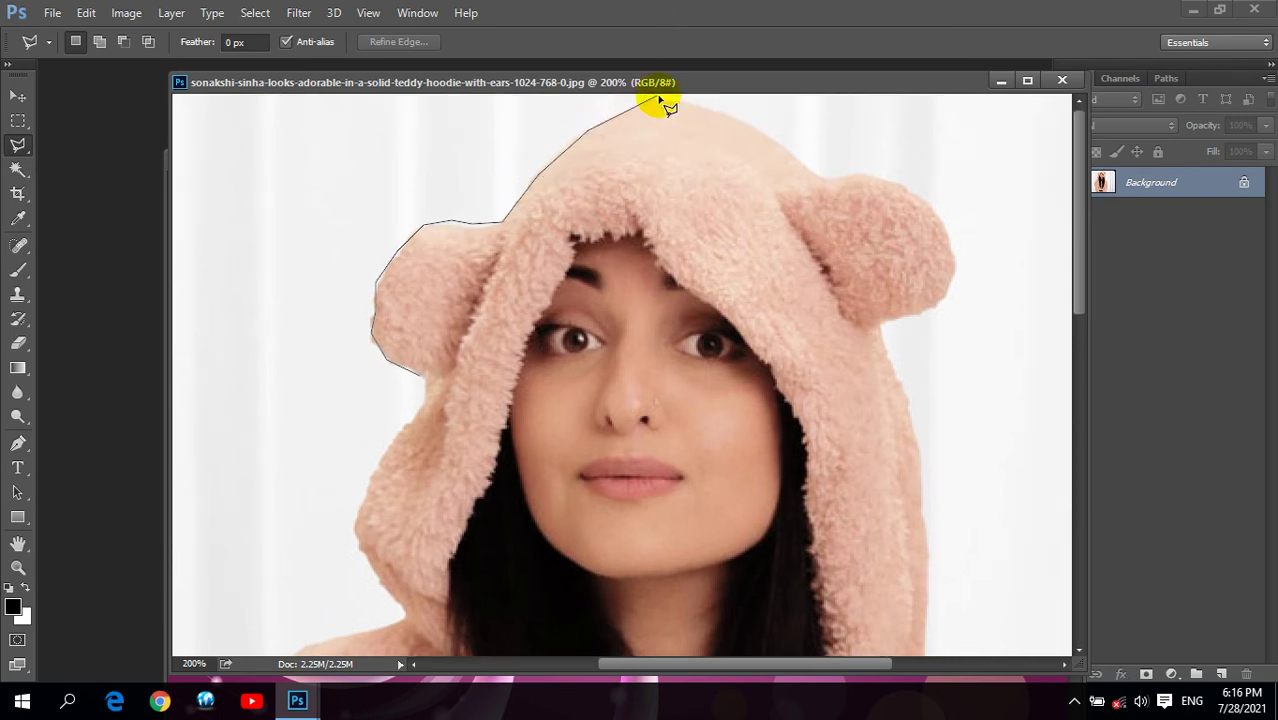
{"action": "left_click", "coordinate": [712, 108]}
{"action": "left_click", "coordinate": [789, 150]}
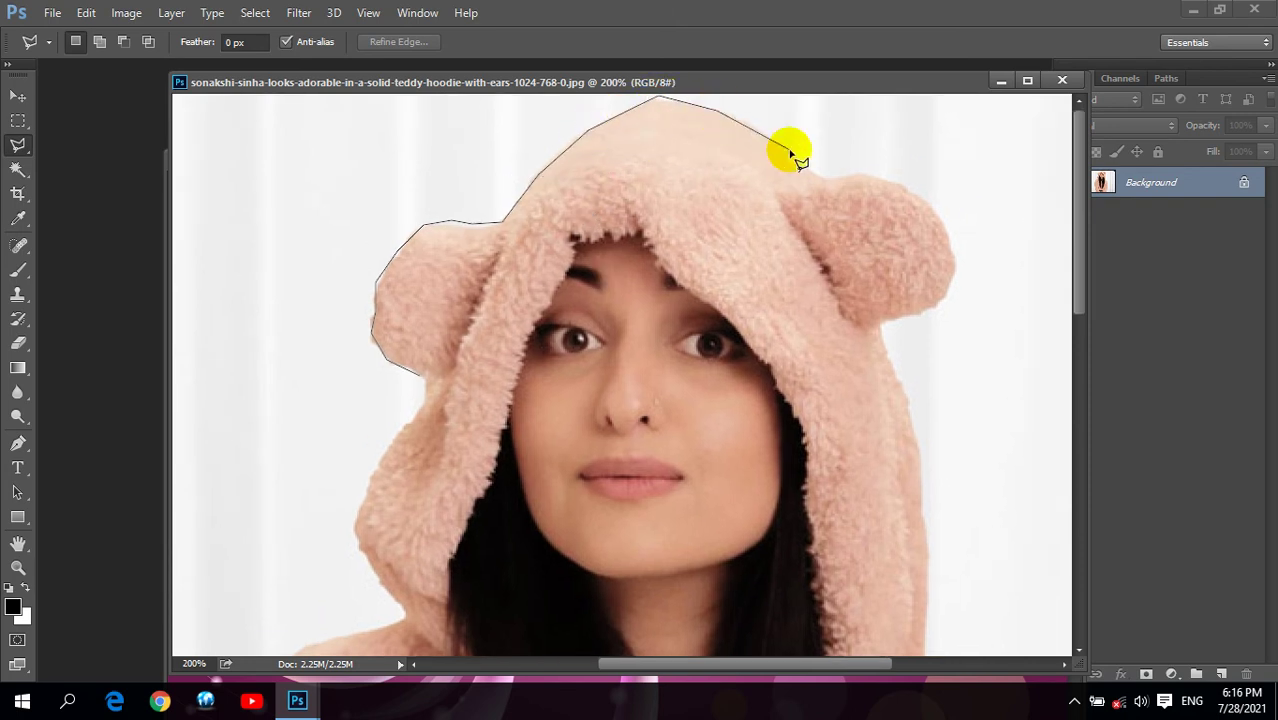
{"action": "left_click", "coordinate": [812, 171]}
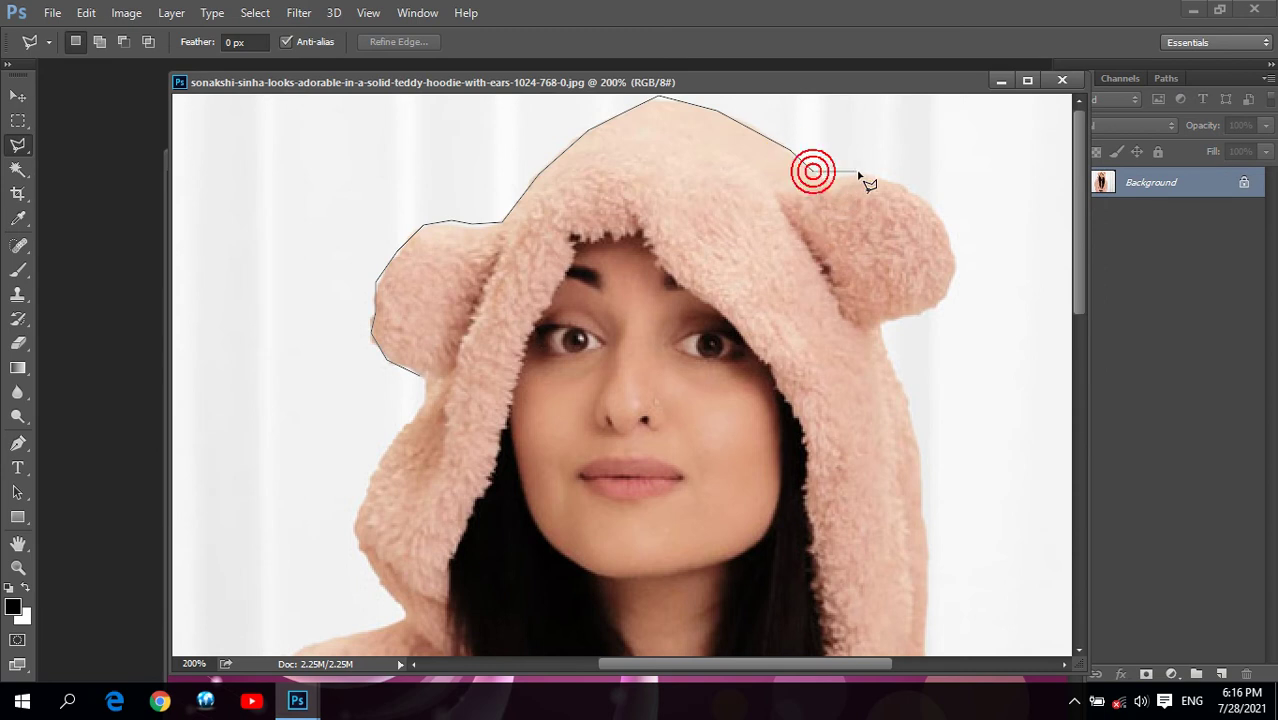
Trace around the right ear and down the hood's right side.
{"action": "left_click", "coordinate": [858, 176]}
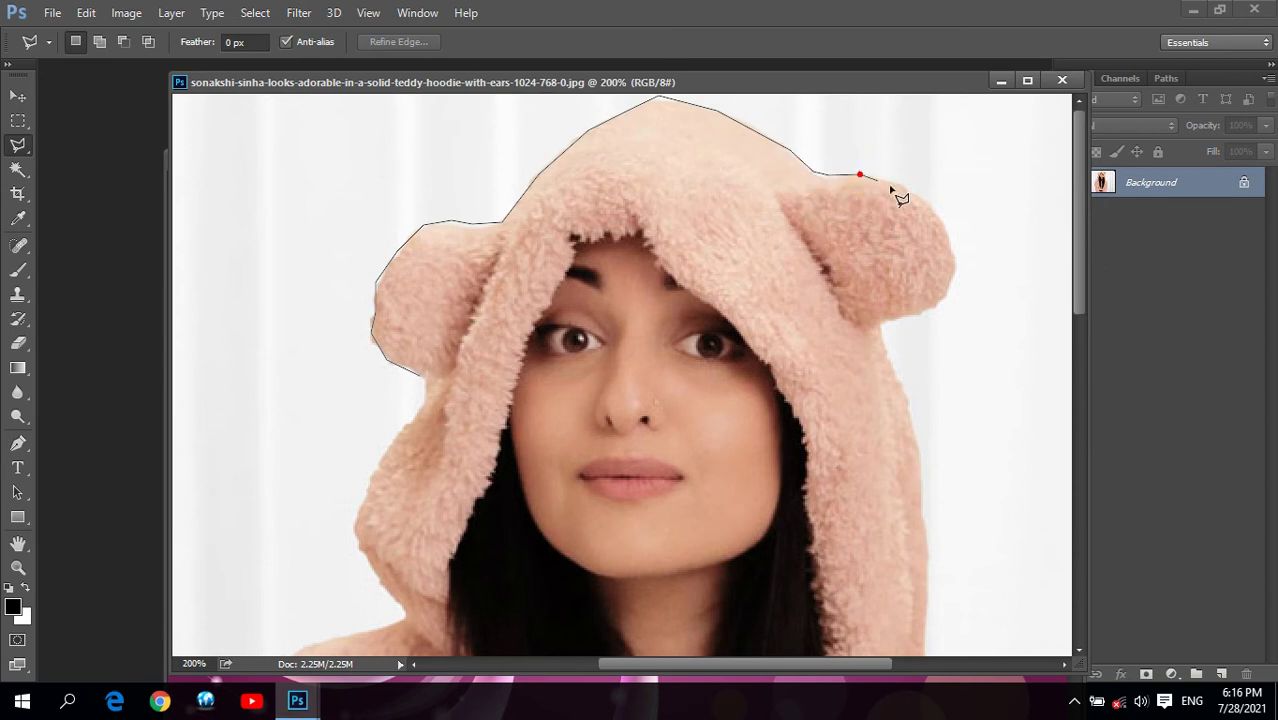
{"action": "left_click", "coordinate": [932, 207]}
{"action": "left_click", "coordinate": [947, 240]}
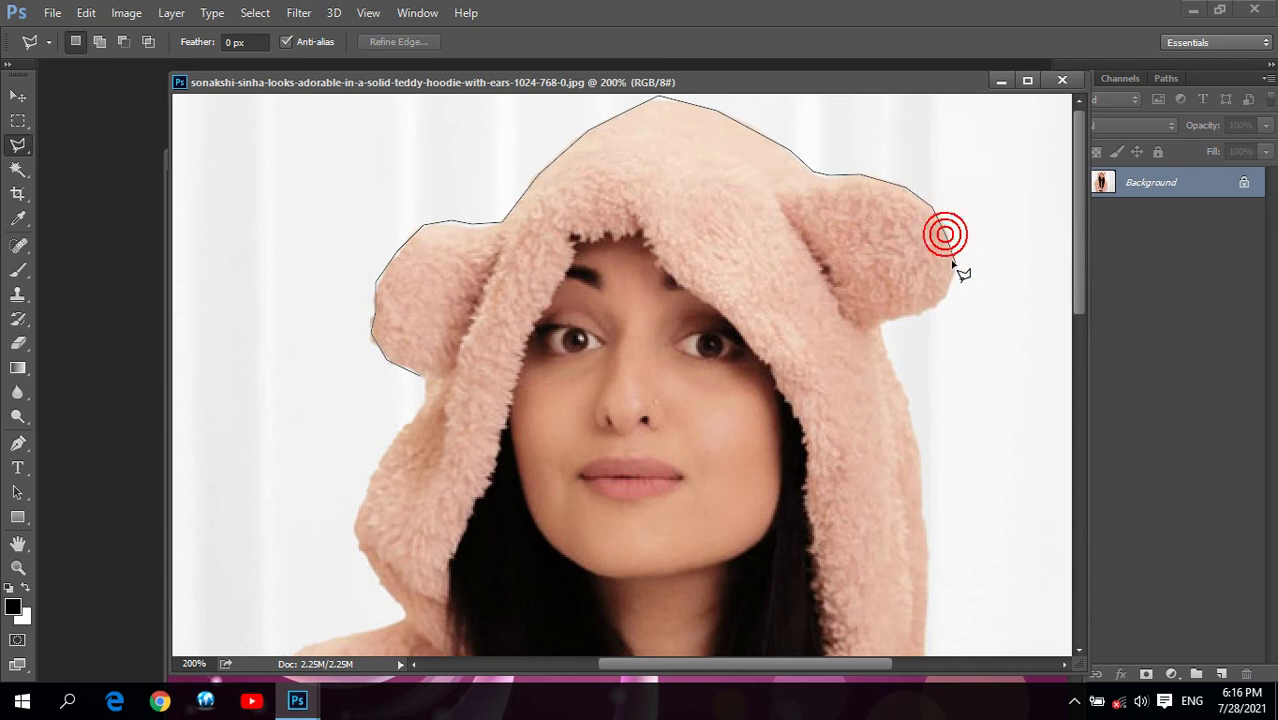
{"action": "left_click", "coordinate": [952, 263]}
{"action": "left_click", "coordinate": [948, 285]}
{"action": "left_click", "coordinate": [940, 297]}
{"action": "left_click", "coordinate": [904, 316]}
{"action": "left_click", "coordinate": [909, 417]}
{"action": "left_click", "coordinate": [787, 296]}
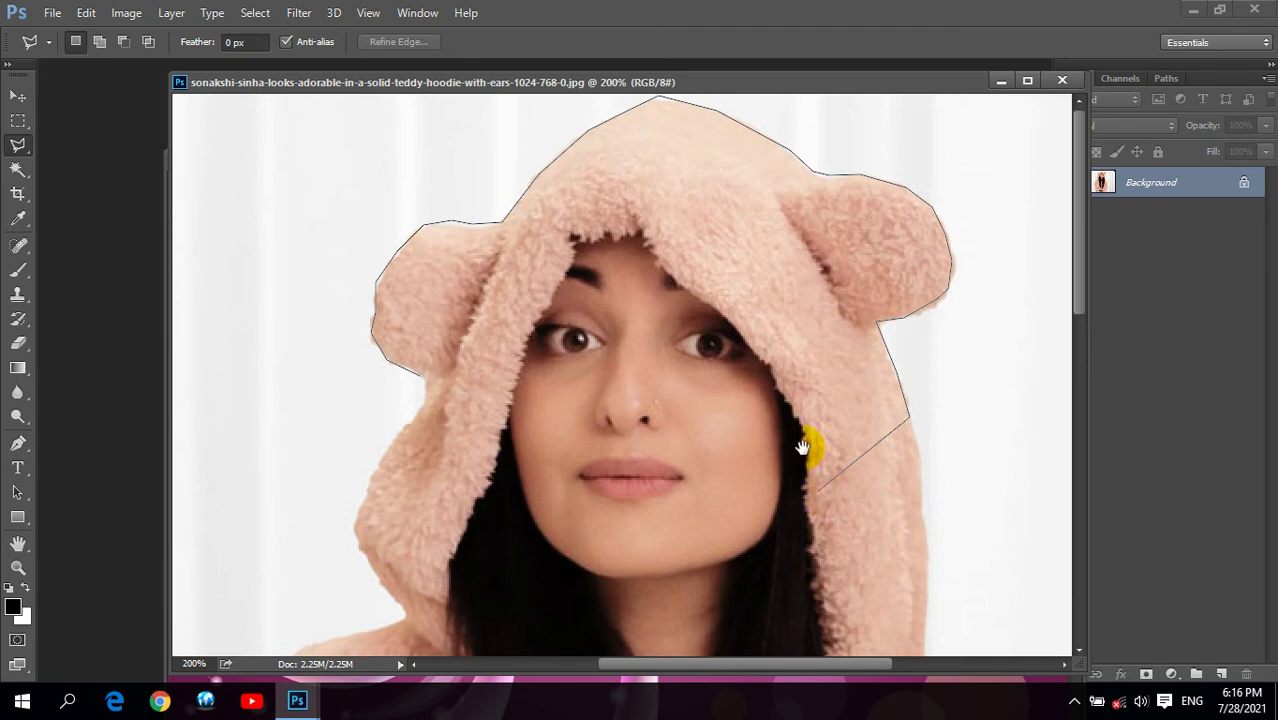
Extend the outline down the lower right edge of the hood.
{"action": "left_click_drag", "start_coordinate": [808, 445], "coordinate": [731, 280]}
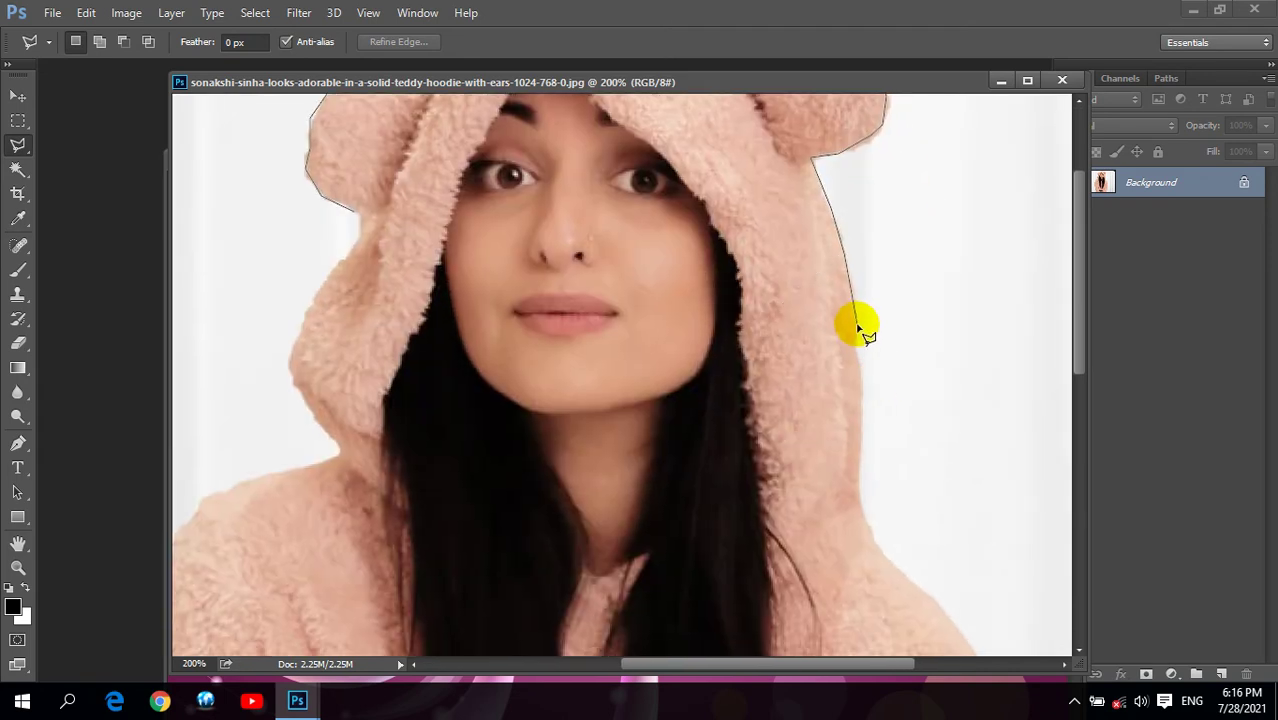
{"action": "left_click", "coordinate": [855, 350]}
{"action": "left_click", "coordinate": [865, 386]}
{"action": "left_click", "coordinate": [860, 443]}
{"action": "left_click", "coordinate": [860, 502]}
{"action": "left_click", "coordinate": [873, 537]}
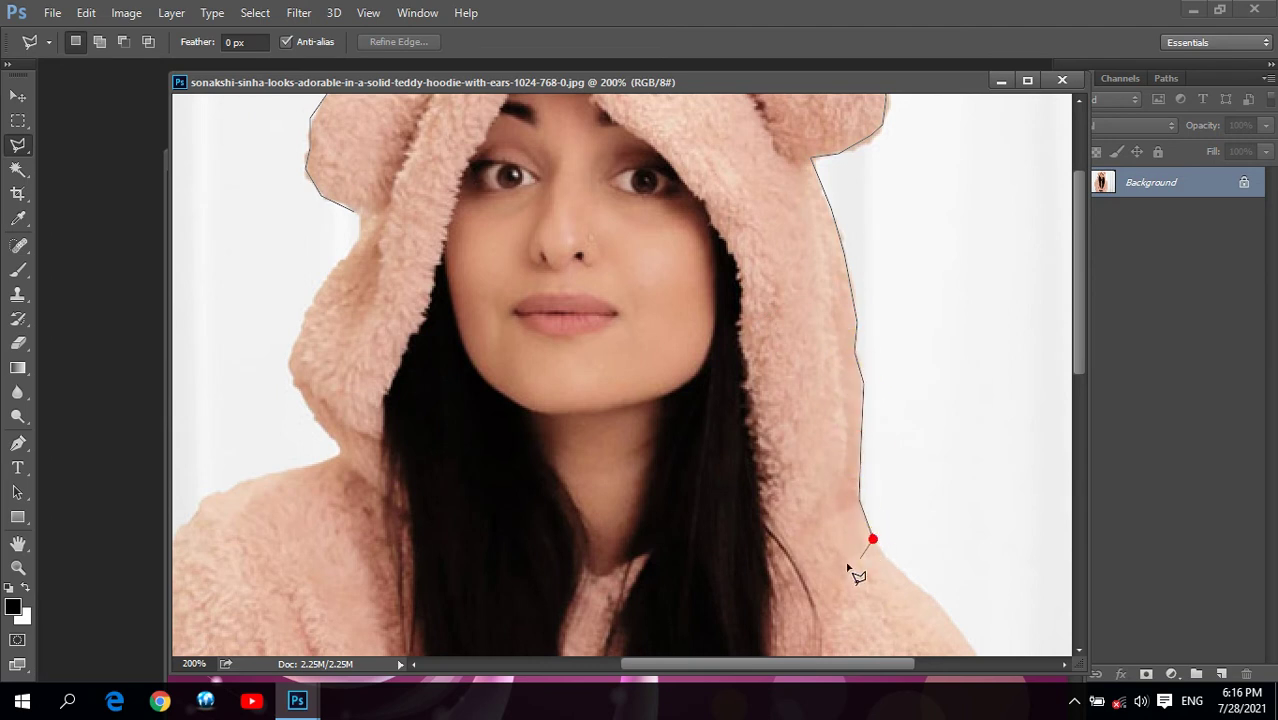
{"action": "left_click_drag", "start_coordinate": [803, 494], "coordinate": [712, 398]}
{"action": "left_click", "coordinate": [716, 403]}
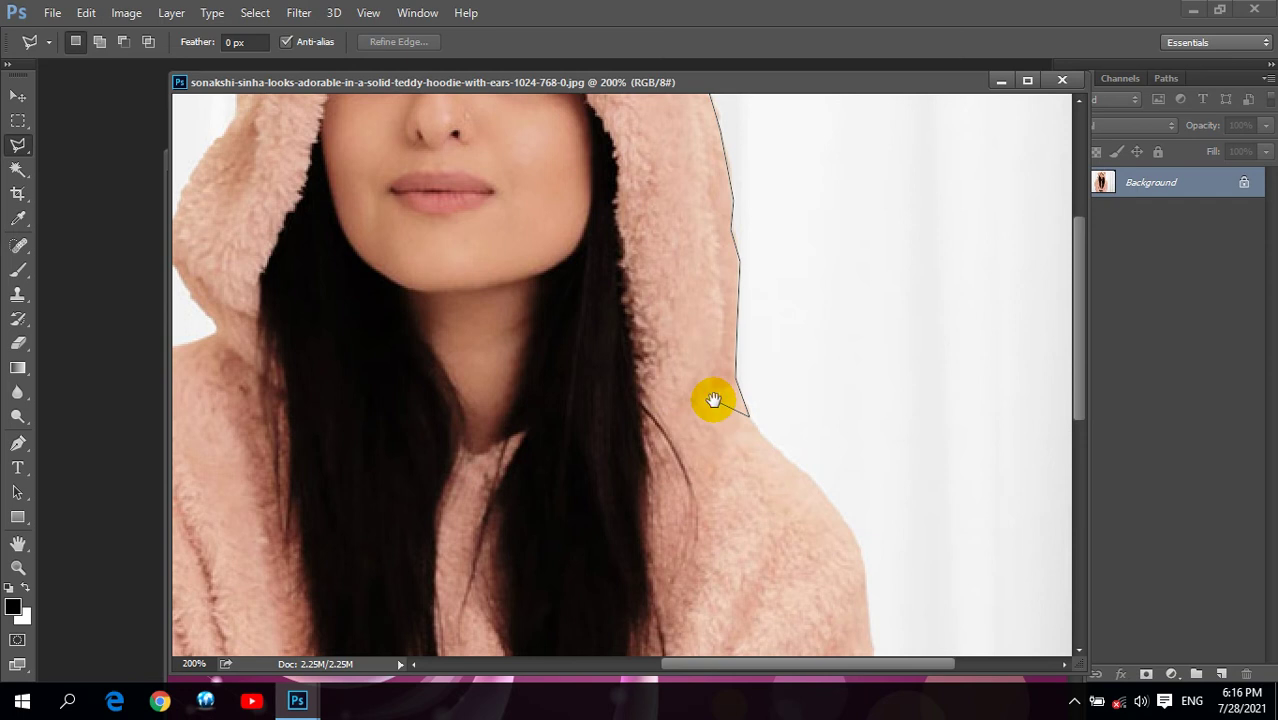
Trace down the right shoulder and sleeve to near the bottom of the photo.
{"action": "left_click_drag", "start_coordinate": [719, 436], "coordinate": [596, 367]}
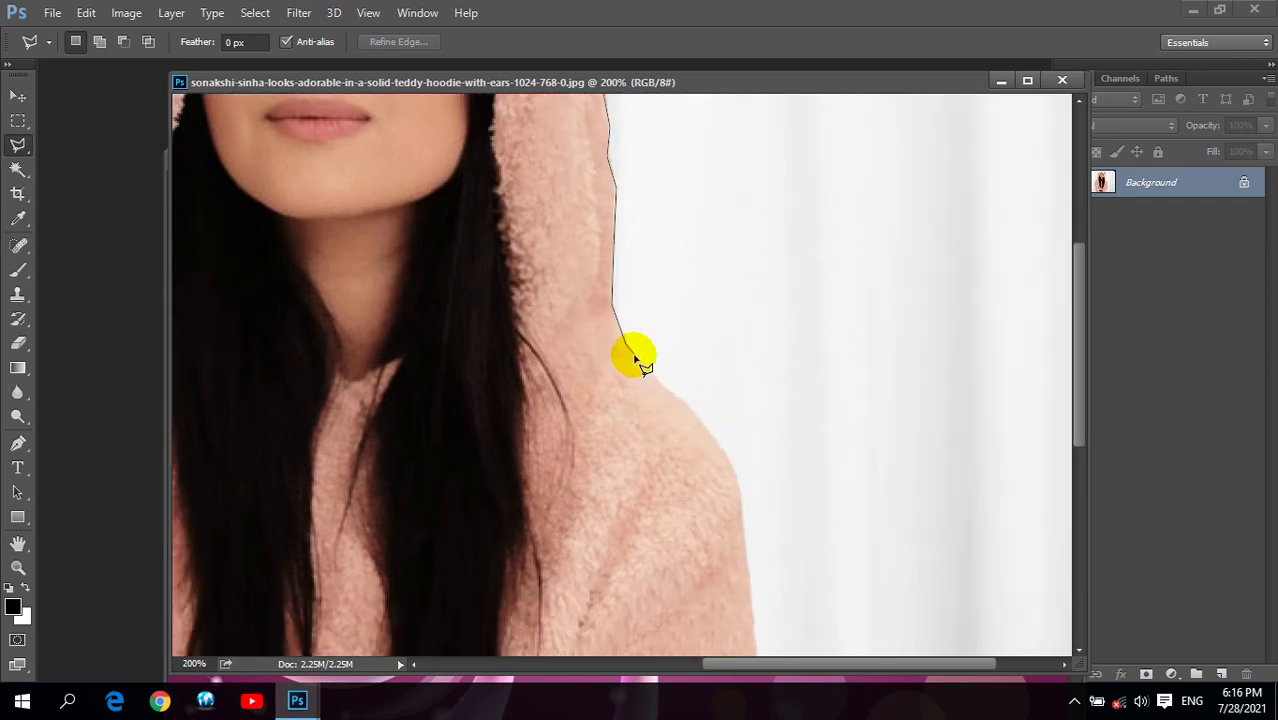
{"action": "left_click", "coordinate": [686, 410]}
{"action": "left_click", "coordinate": [689, 410]}
{"action": "left_click", "coordinate": [743, 497]}
{"action": "left_click", "coordinate": [757, 635]}
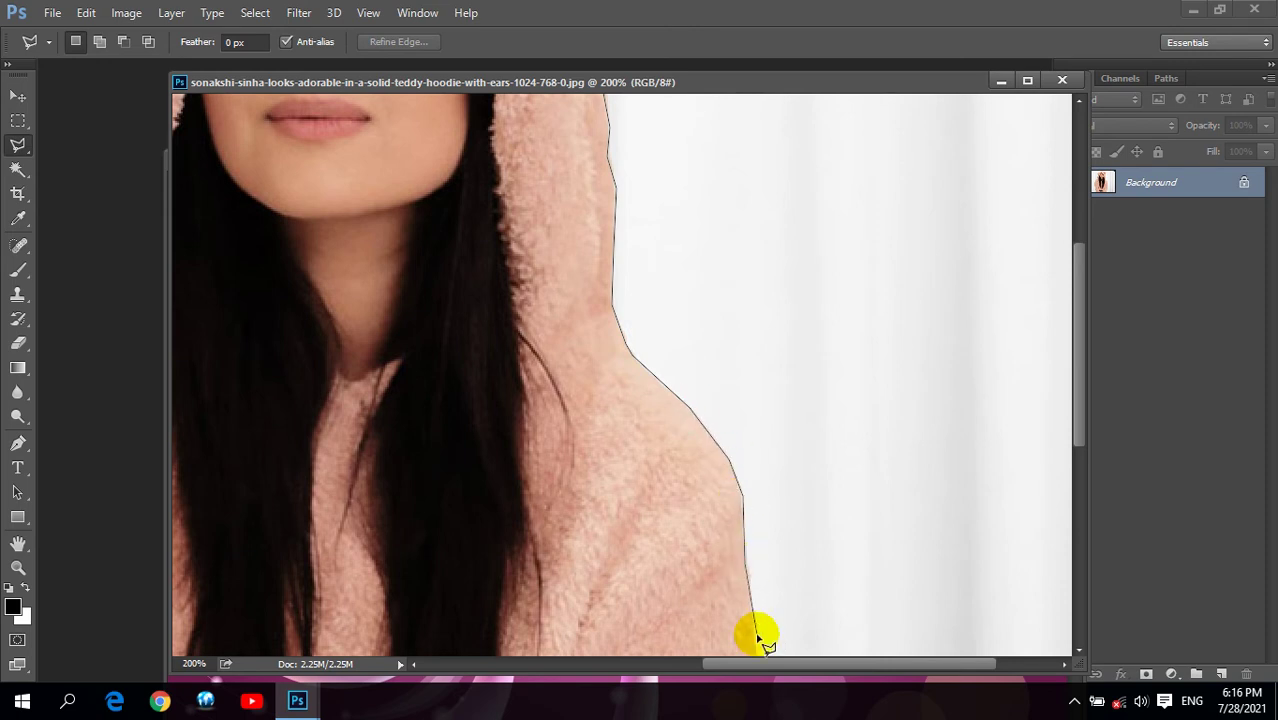
{"action": "scroll", "coordinate": [658, 577], "scroll_direction": "down", "scroll_amount": 5}
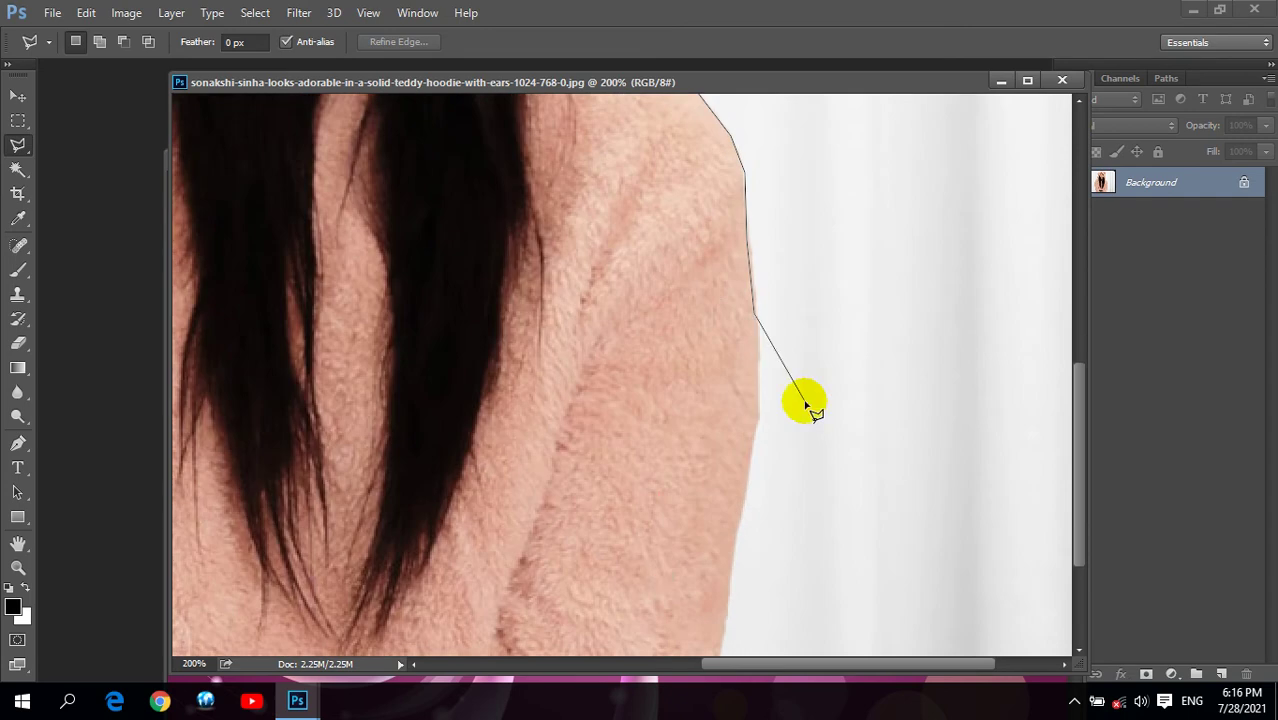
{"action": "left_click", "coordinate": [762, 366]}
{"action": "left_click", "coordinate": [746, 478]}
{"action": "left_click", "coordinate": [727, 566]}
{"action": "left_click", "coordinate": [723, 637]}
{"action": "left_click_drag", "start_coordinate": [627, 545], "coordinate": [713, 320]}
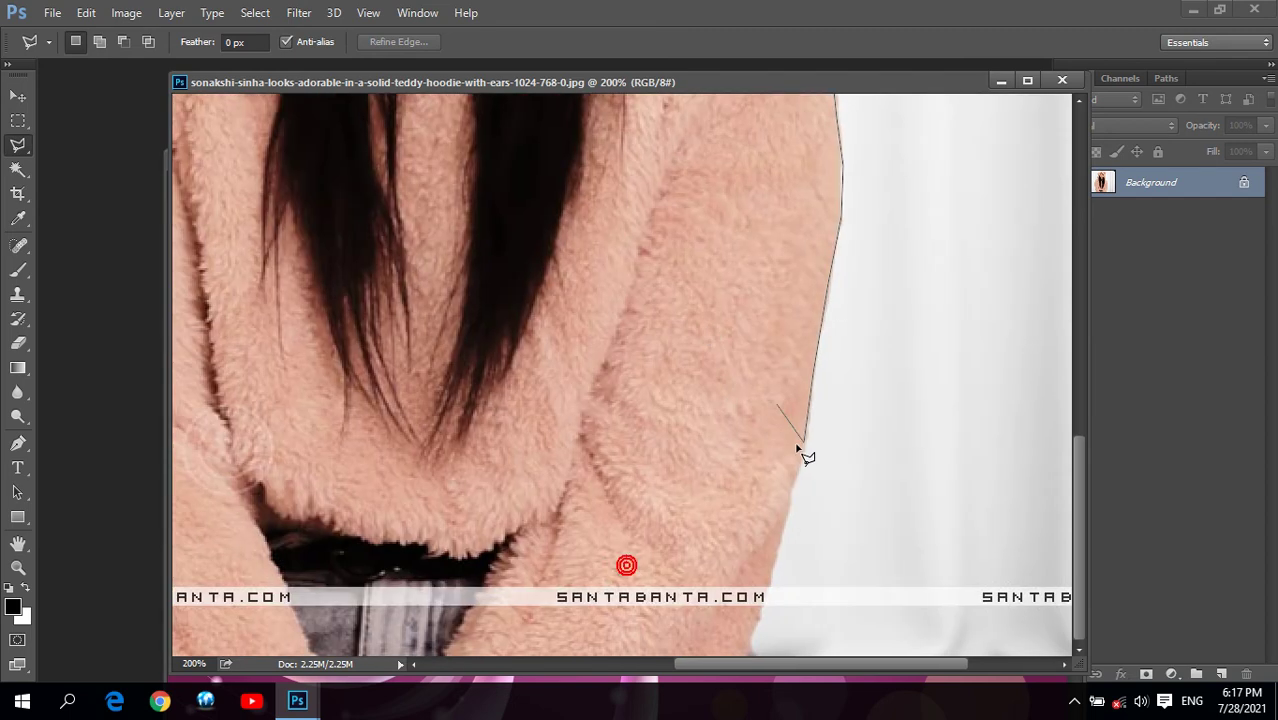
{"action": "left_click", "coordinate": [770, 592]}
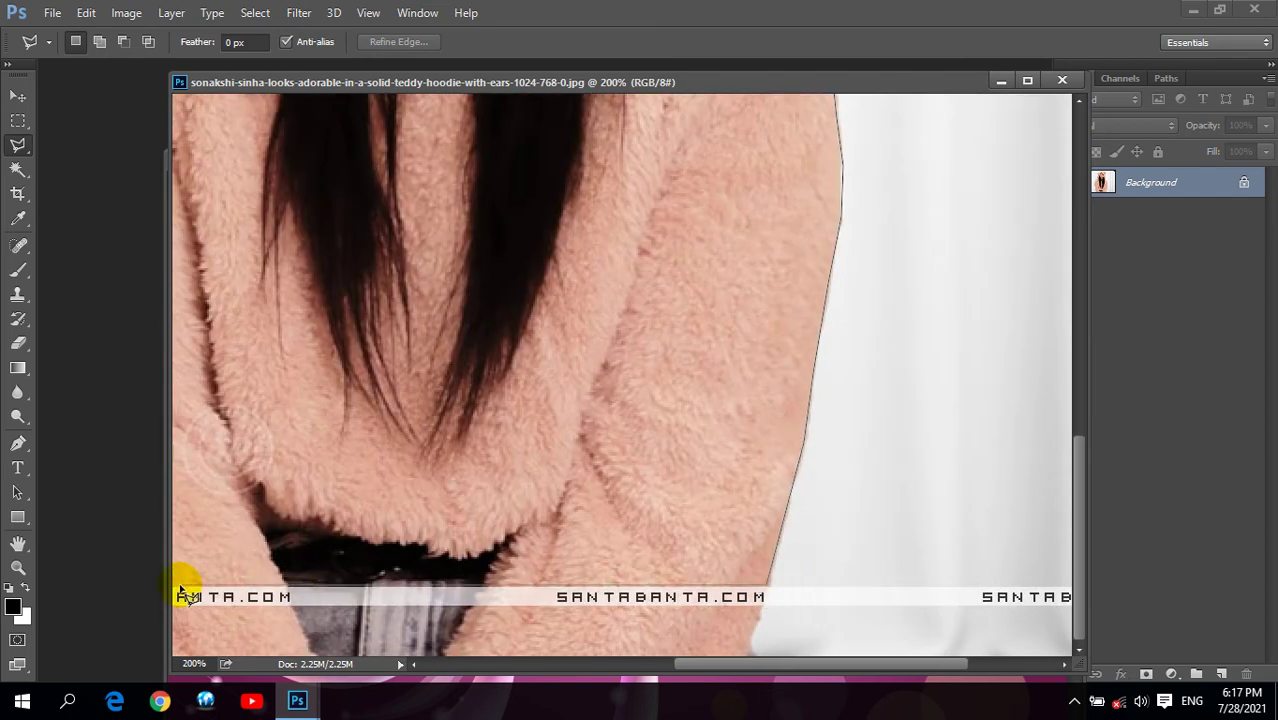
Trace up the hoodie's left sleeve and edge, removing one misplaced point.
{"action": "left_click_drag", "start_coordinate": [285, 531], "coordinate": [565, 421]}
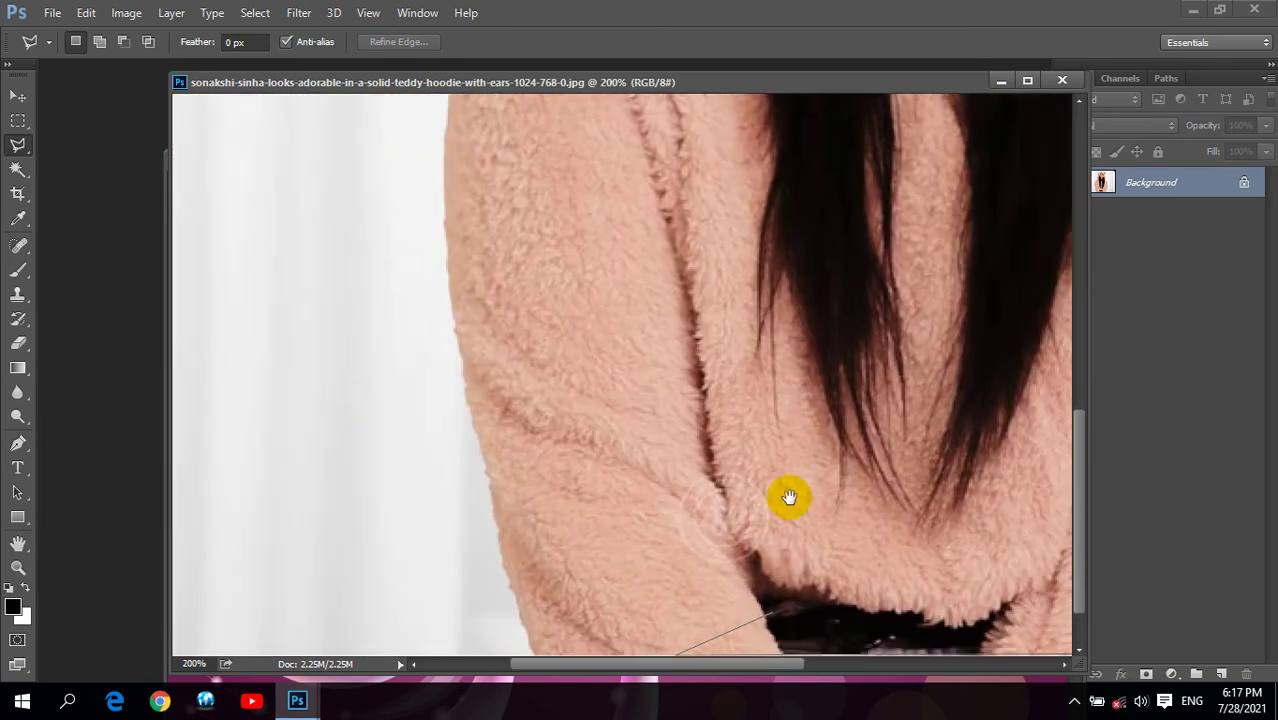
{"action": "left_click", "coordinate": [508, 589]}
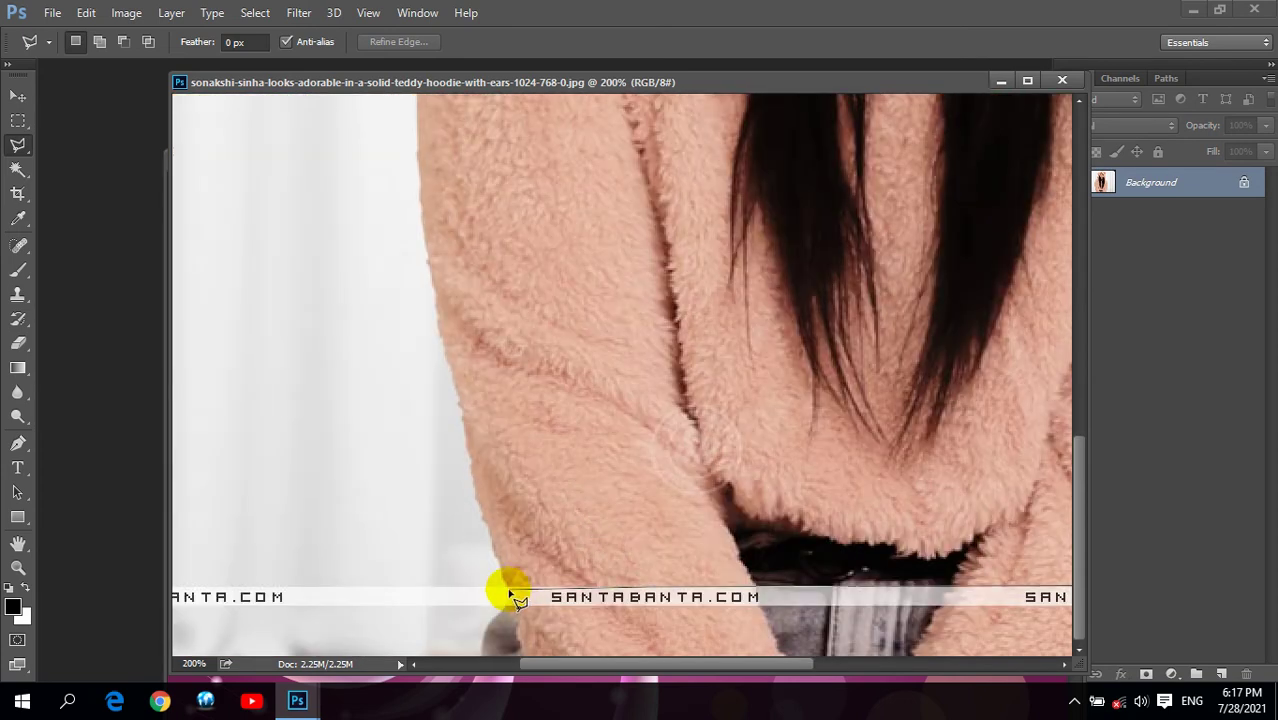
{"action": "left_click", "coordinate": [485, 515]}
{"action": "left_click", "coordinate": [456, 399]}
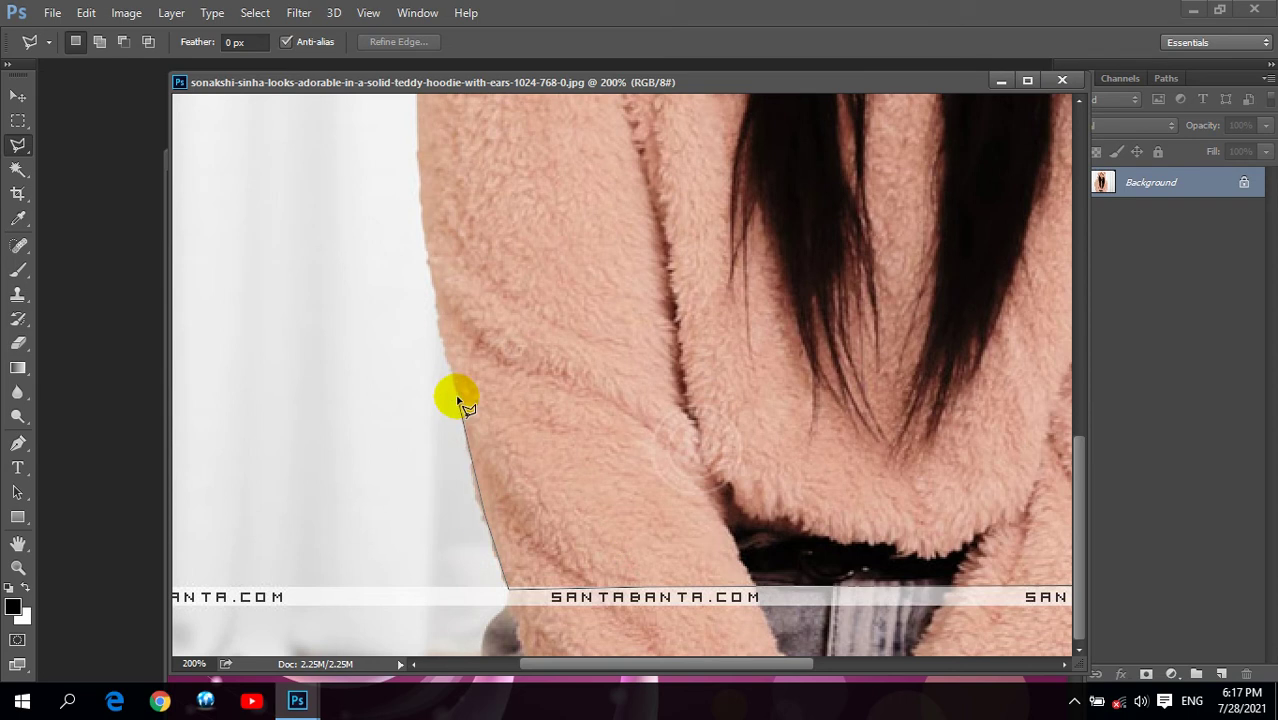
{"action": "left_click", "coordinate": [438, 316]}
{"action": "left_click", "coordinate": [435, 312]}
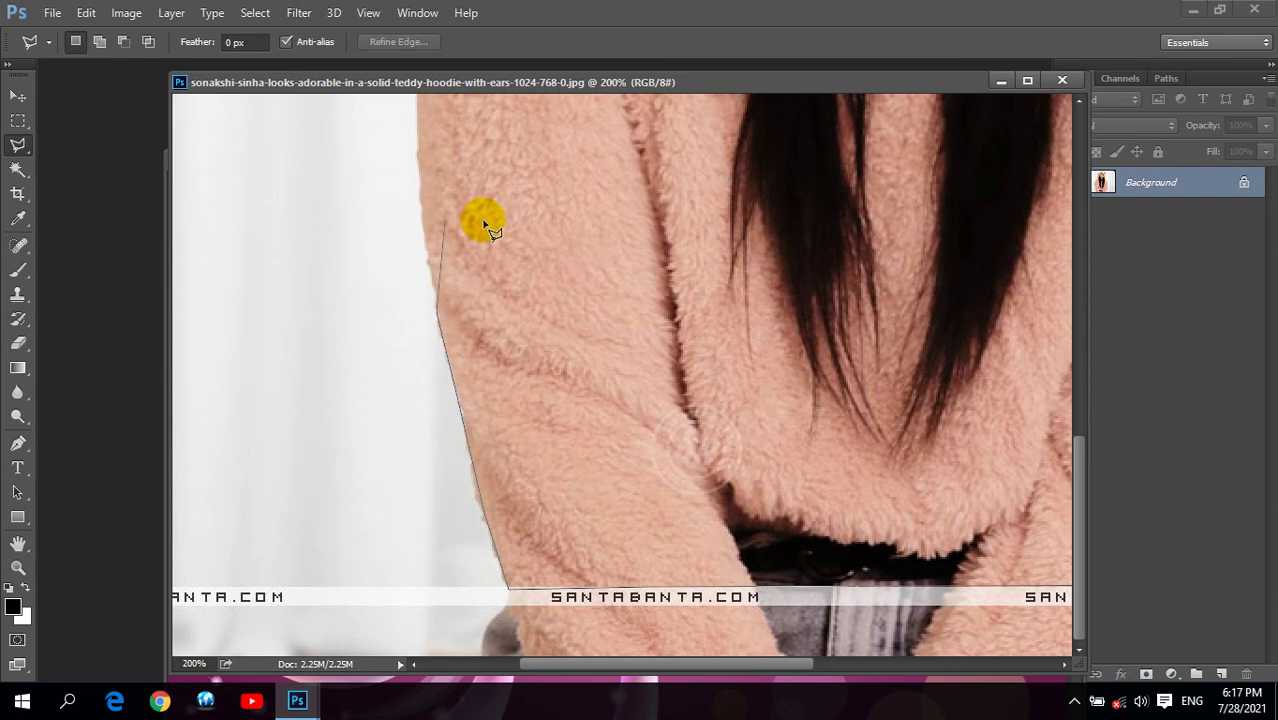
{"action": "left_click", "coordinate": [600, 263]}
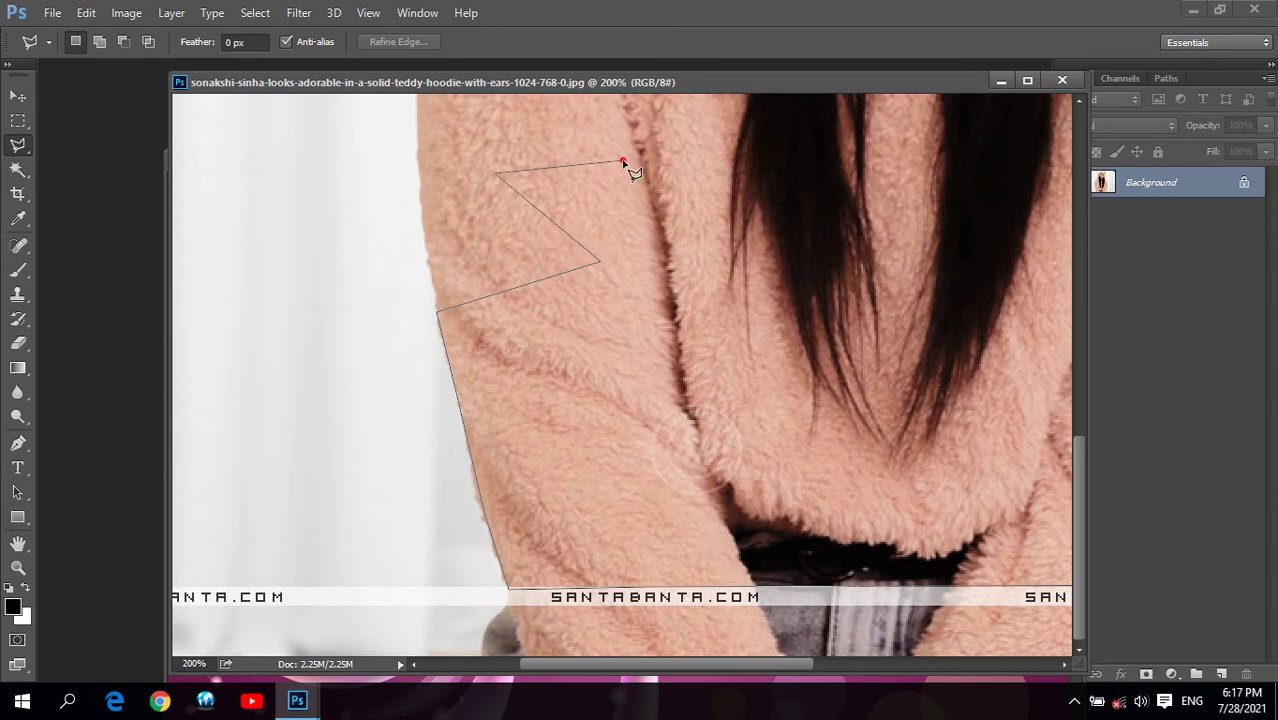
{"action": "key", "text": "BackSpace"}
{"action": "key", "text": "BackSpace"}
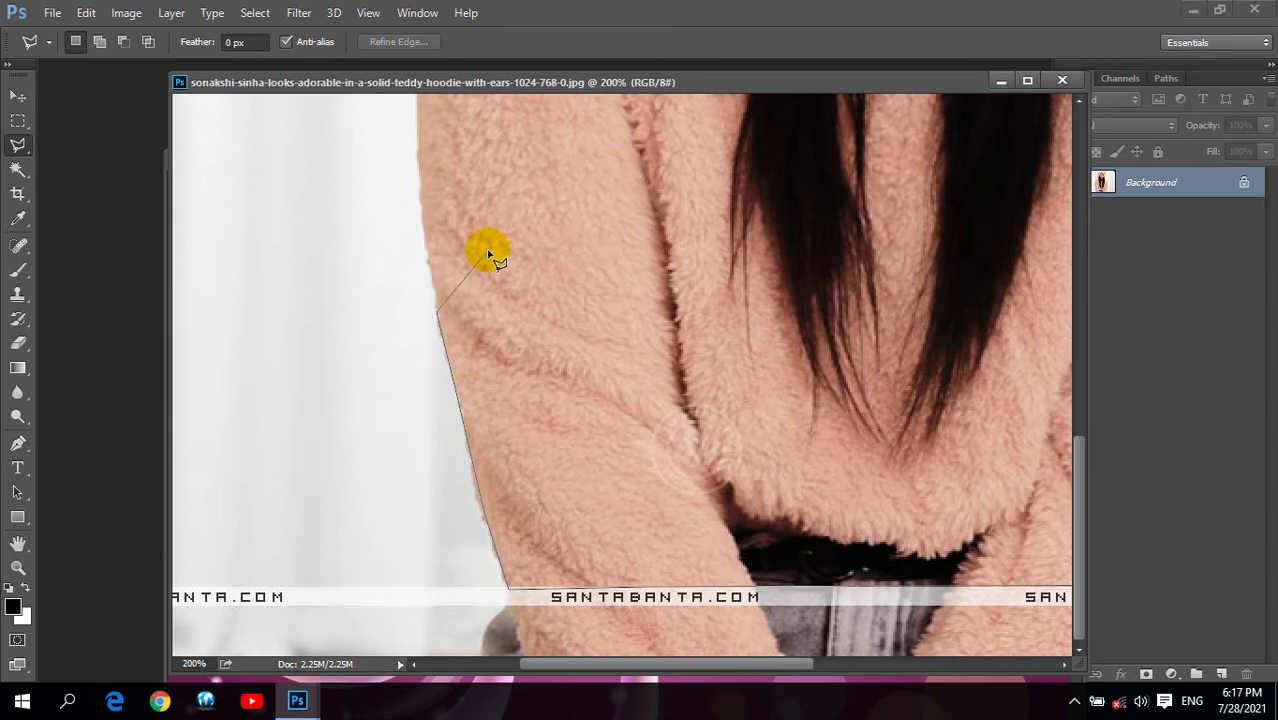
Continue the outline up the hoodie's left edge to the left shoulder.
{"action": "left_click", "coordinate": [427, 270]}
{"action": "left_click", "coordinate": [422, 222]}
{"action": "left_click", "coordinate": [418, 172]}
{"action": "left_click", "coordinate": [417, 107]}
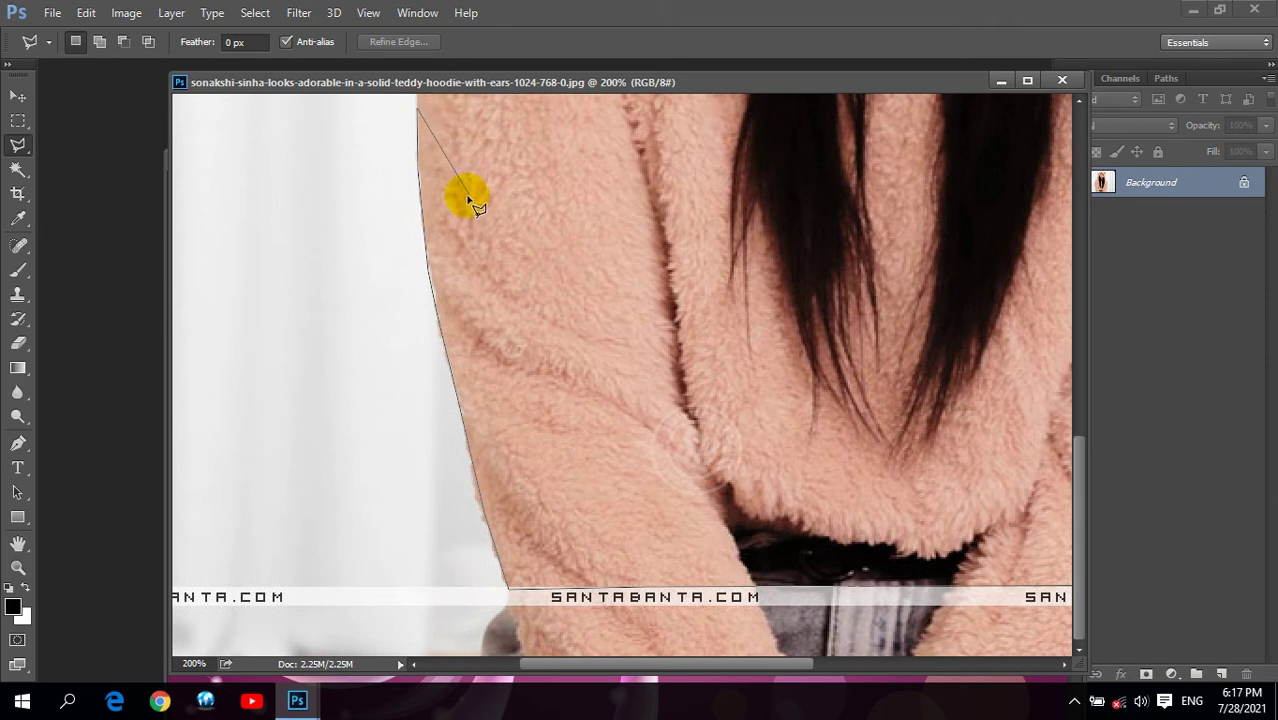
{"action": "left_click_drag", "start_coordinate": [542, 210], "coordinate": [536, 432]}
{"action": "left_click", "coordinate": [424, 312]}
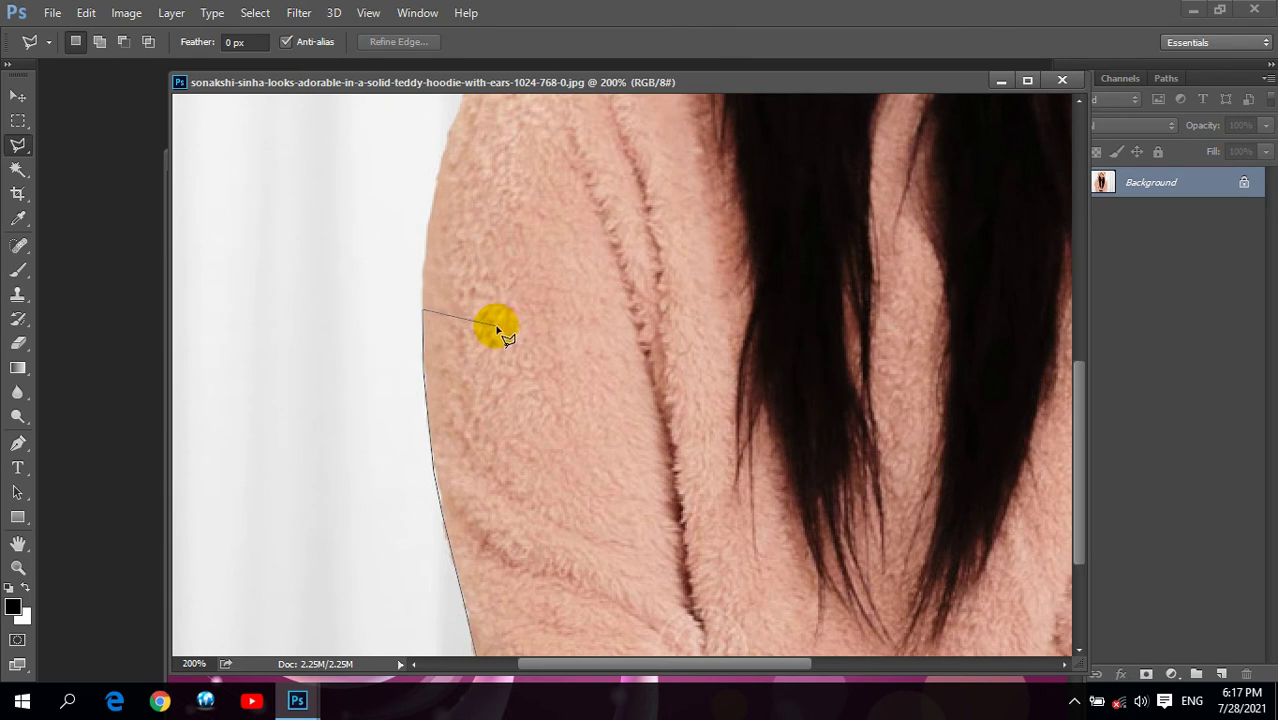
{"action": "left_click_drag", "start_coordinate": [540, 260], "coordinate": [546, 406]}
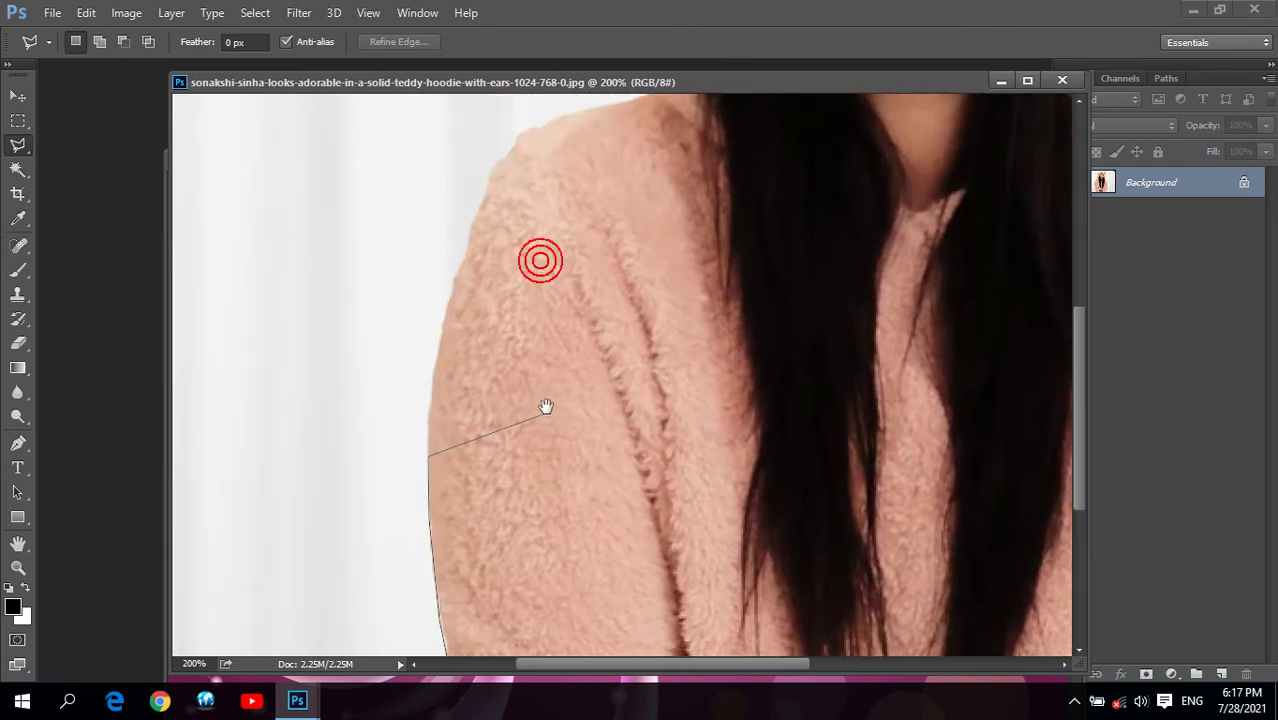
{"action": "left_click", "coordinate": [434, 374]}
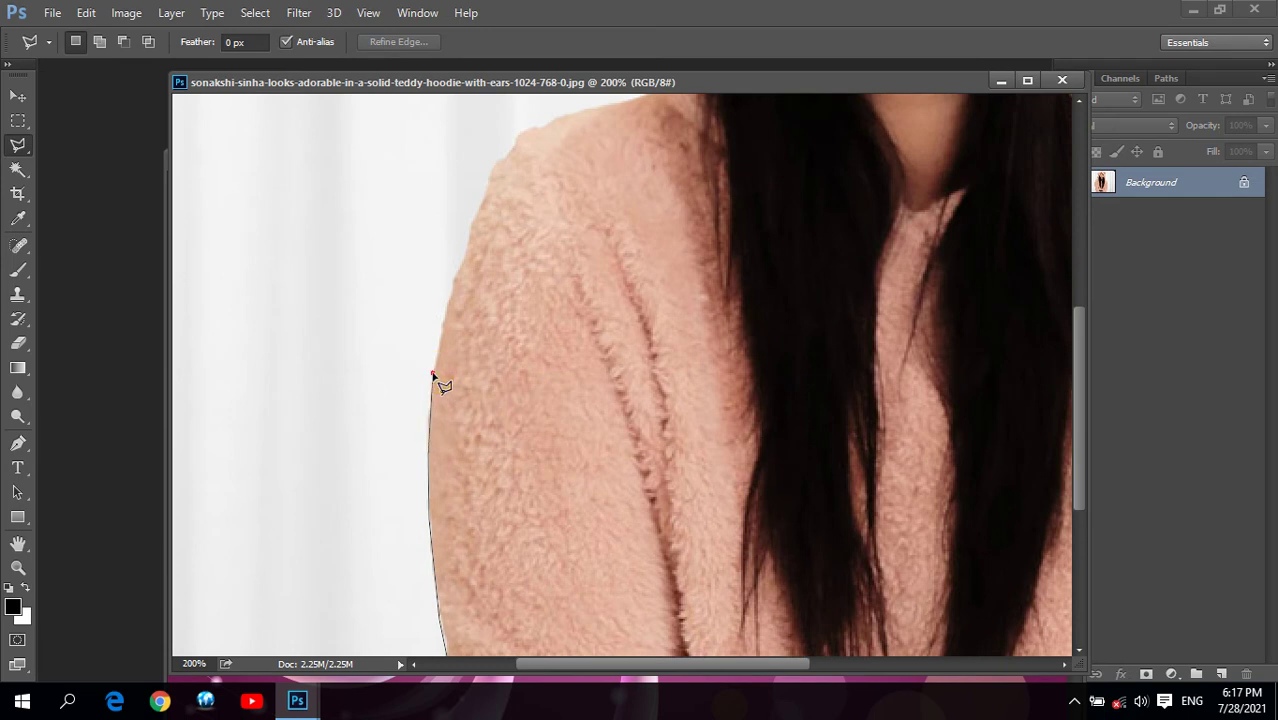
Add outline points up the hoodie edge and across the top of the shoulder.
{"action": "left_click", "coordinate": [456, 283]}
{"action": "left_click", "coordinate": [476, 222]}
{"action": "left_click", "coordinate": [494, 175]}
{"action": "left_click", "coordinate": [514, 134]}
{"action": "left_click", "coordinate": [539, 125]}
{"action": "left_click", "coordinate": [606, 106]}
Trace the outline up the hood edge toward its top.
{"action": "left_click_drag", "start_coordinate": [631, 222], "coordinate": [574, 472]}
{"action": "left_click", "coordinate": [600, 345]}
{"action": "left_click", "coordinate": [594, 347]}
{"action": "left_click", "coordinate": [571, 294]}
{"action": "left_click", "coordinate": [549, 257]}
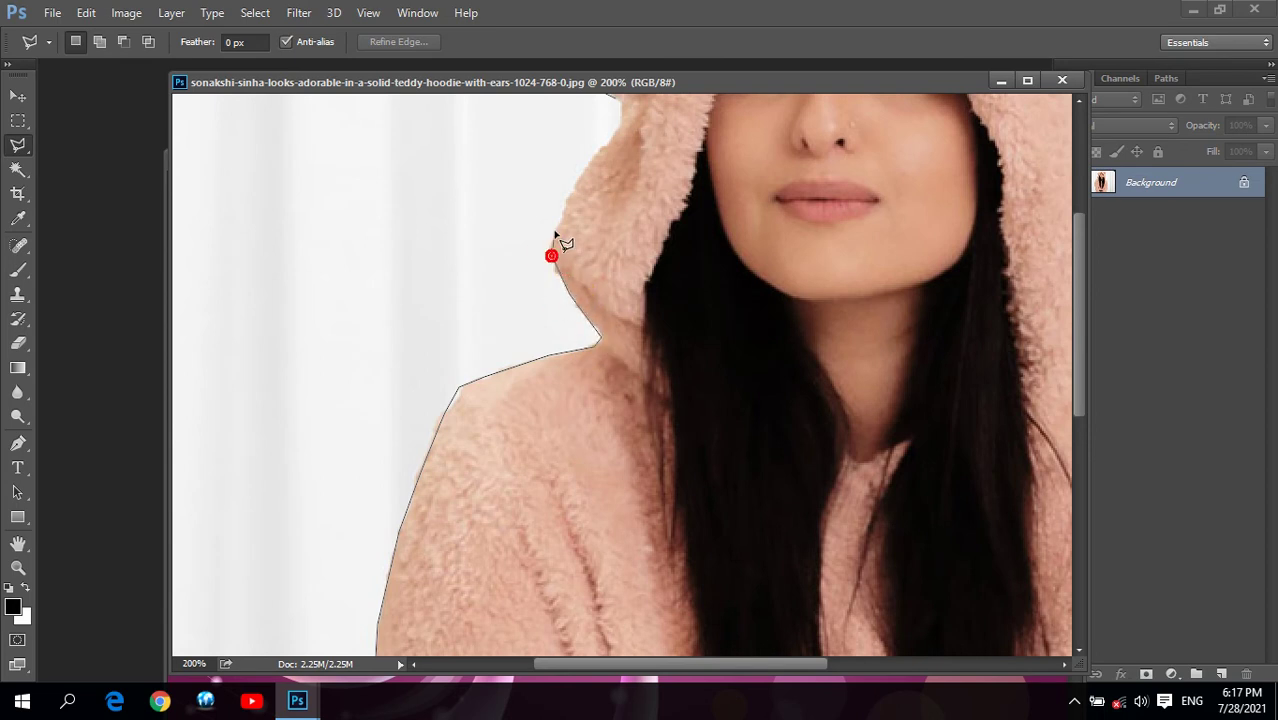
{"action": "left_click", "coordinate": [585, 179]}
{"action": "left_click", "coordinate": [595, 154]}
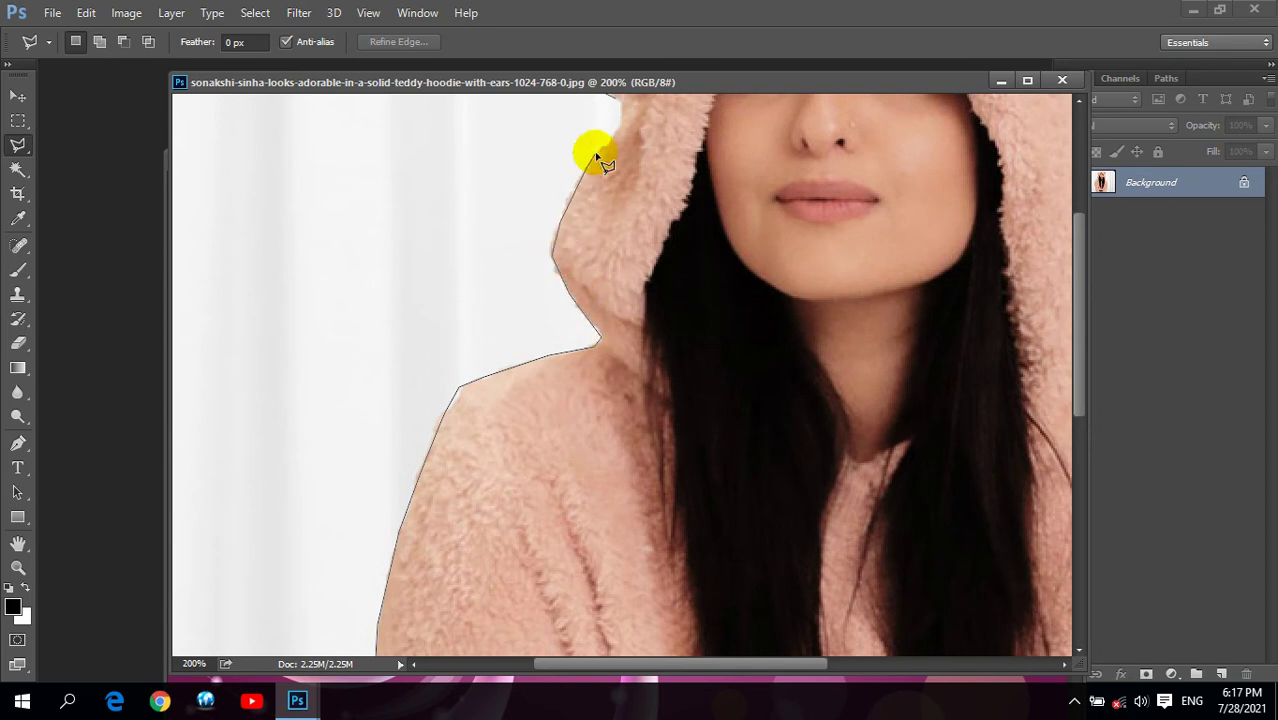
{"action": "left_click", "coordinate": [606, 144]}
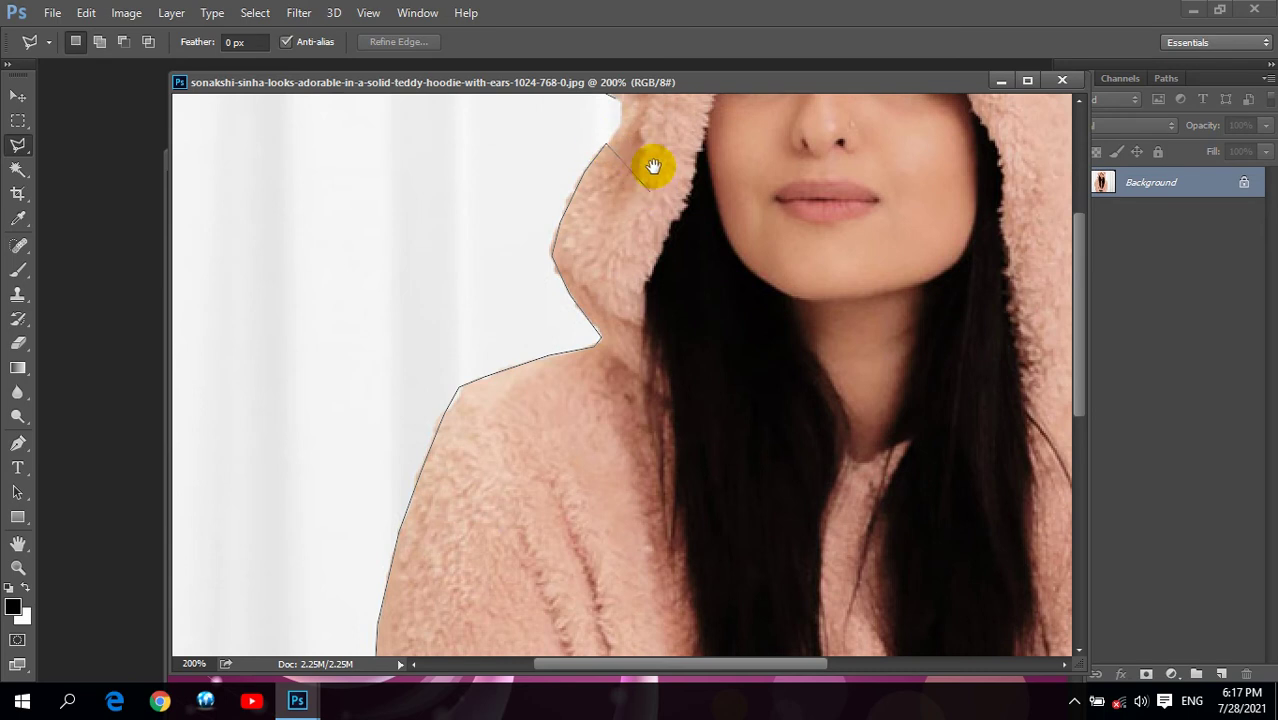
Trace around the hood's ear and close the outline at its start point.
{"action": "left_click_drag", "start_coordinate": [675, 140], "coordinate": [654, 313]}
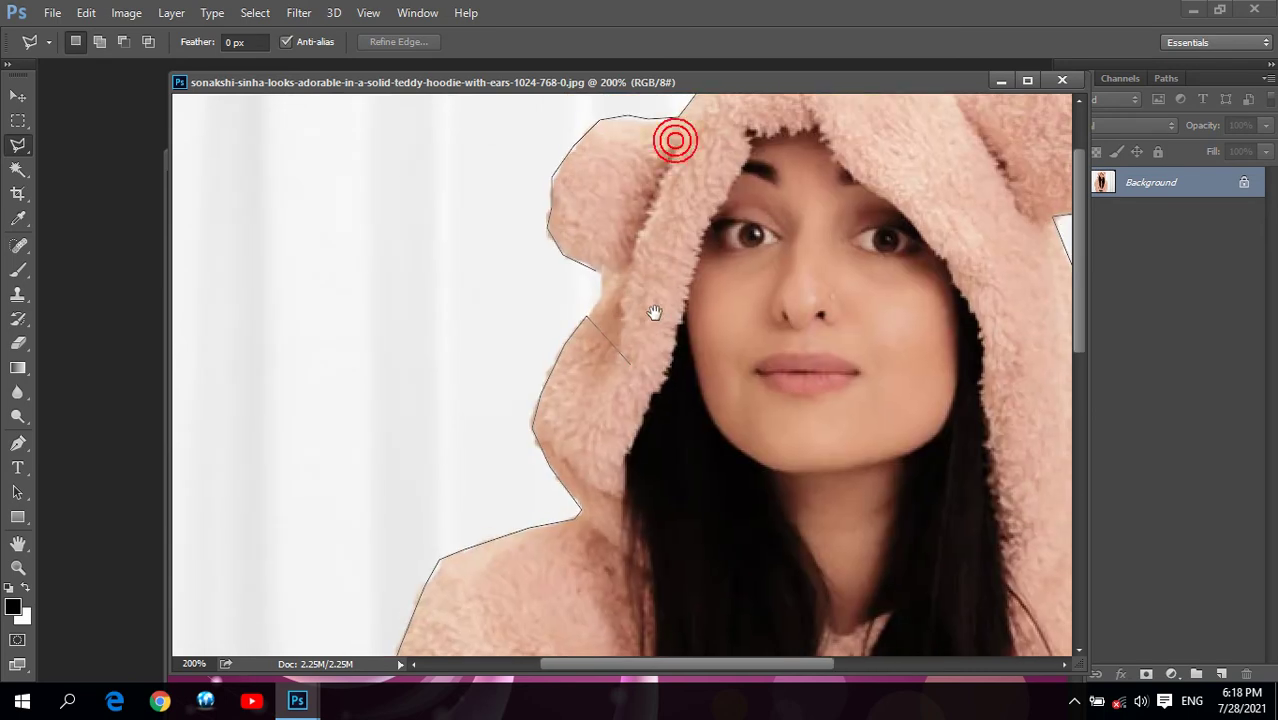
{"action": "left_click", "coordinate": [601, 299]}
{"action": "left_click", "coordinate": [600, 274]}
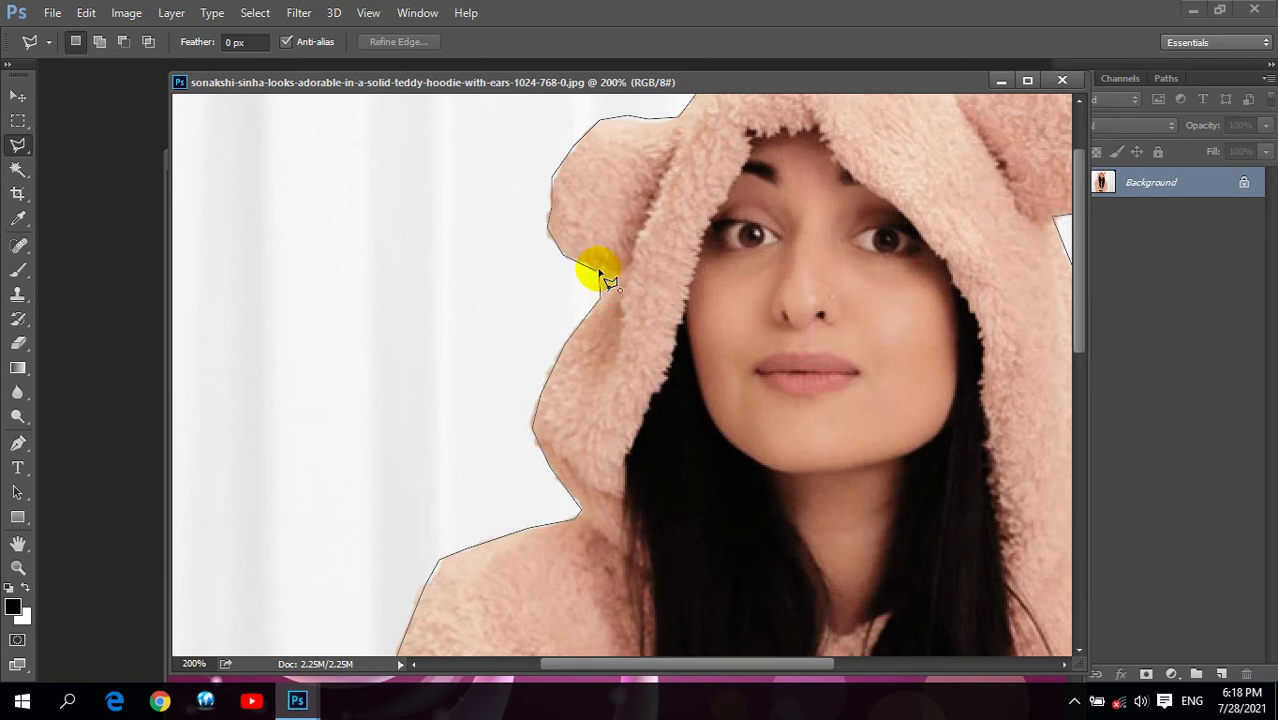
{"action": "left_click", "coordinate": [601, 271]}
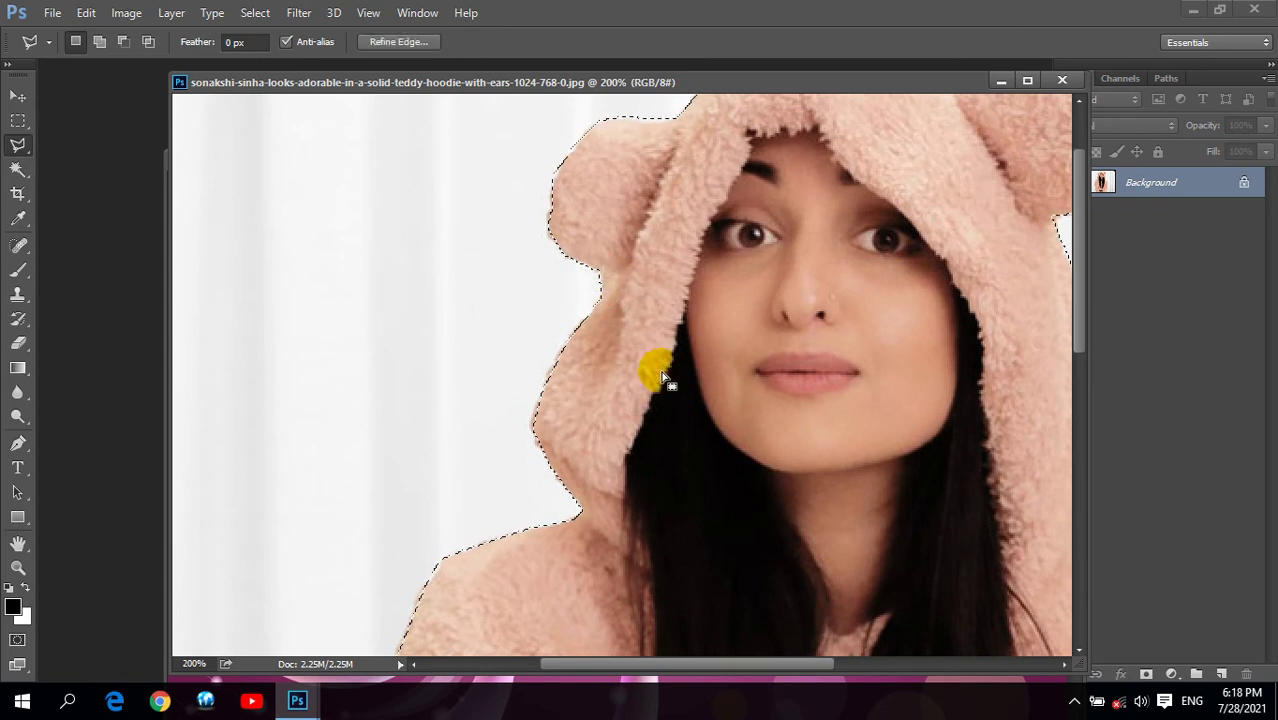
Fit the photo on screen and open Select > Refine Edge, moving the dialog aside.
{"action": "left_click", "coordinate": [30, 566]}
{"action": "left_click", "coordinate": [540, 41]}
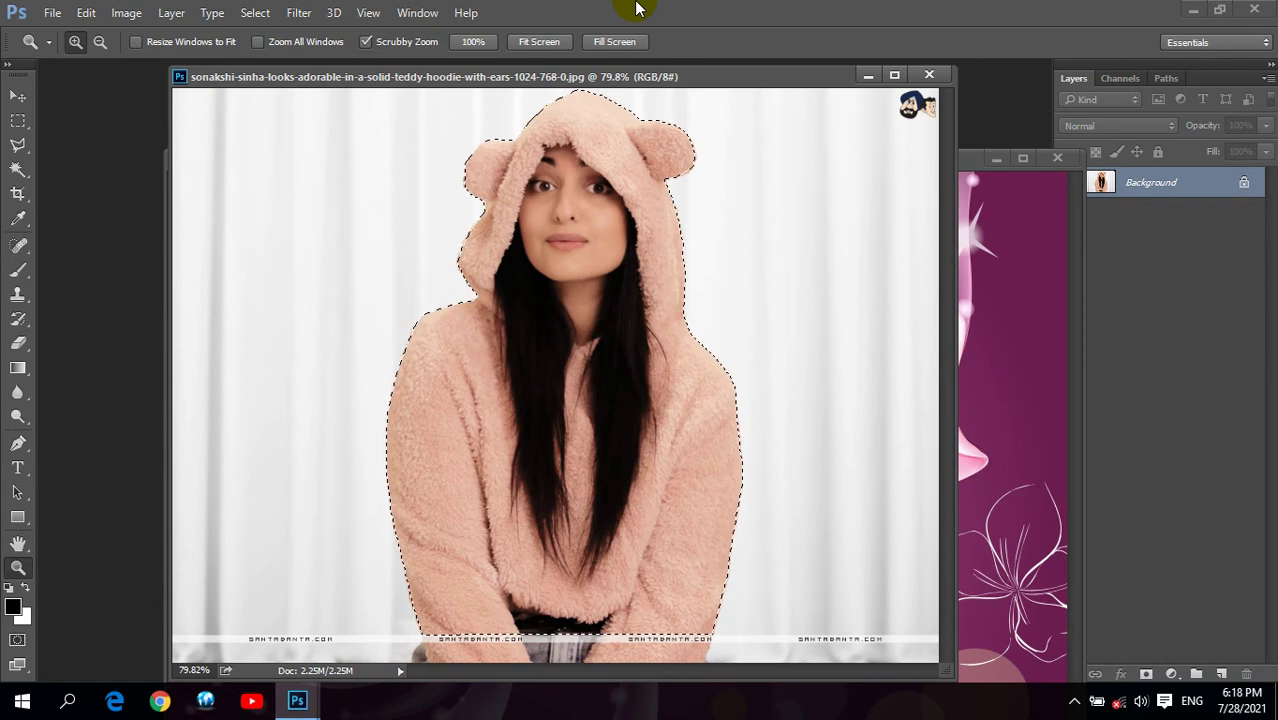
{"action": "left_click", "coordinate": [256, 14]}
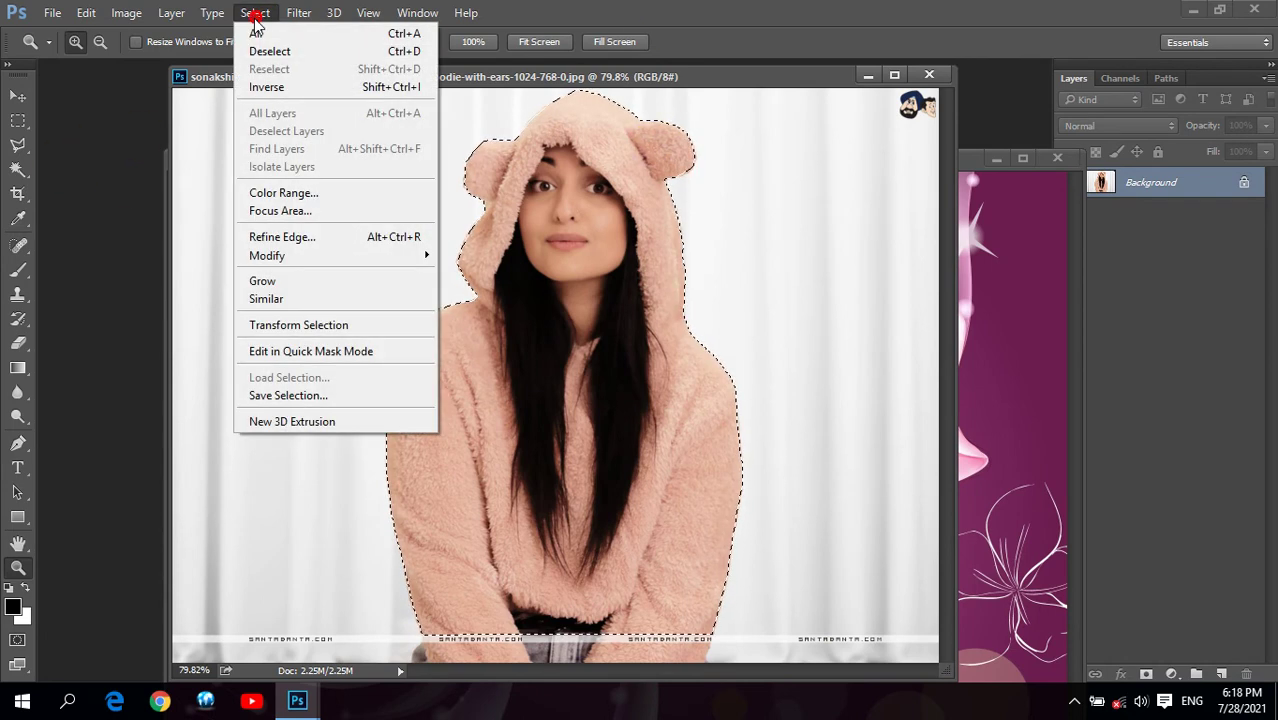
{"action": "left_click", "coordinate": [337, 240]}
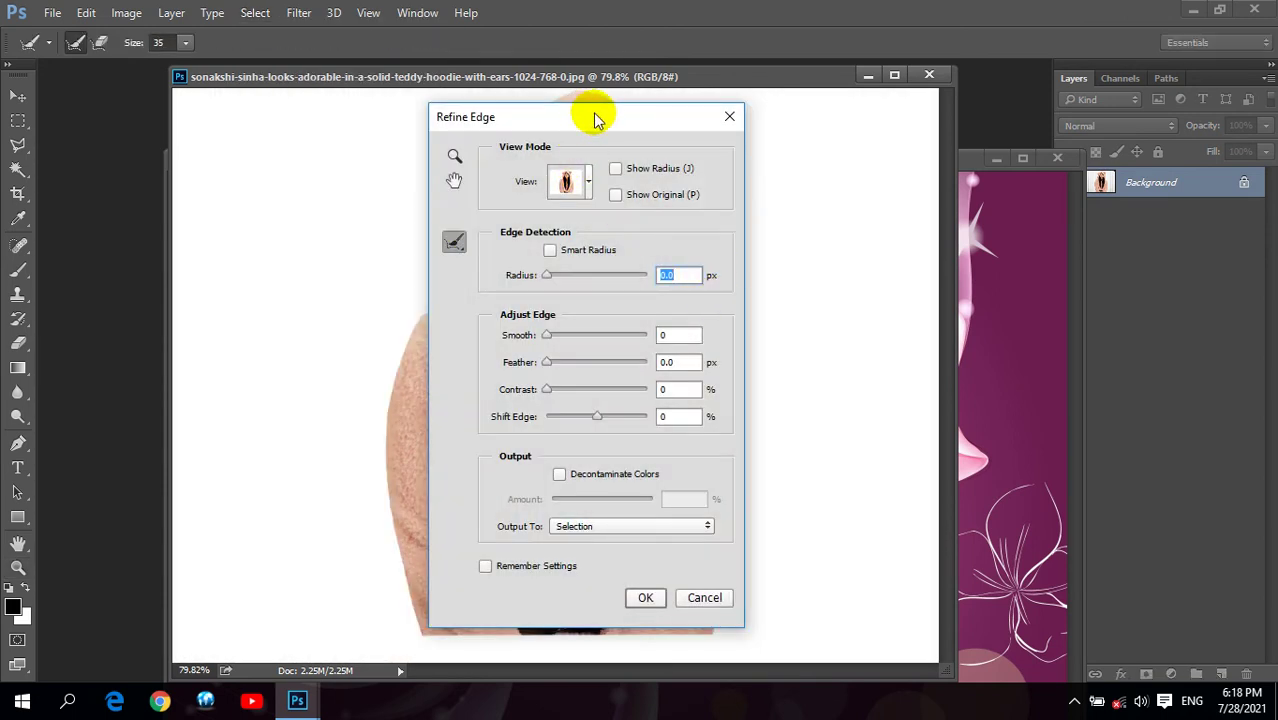
{"action": "left_click_drag", "start_coordinate": [588, 122], "coordinate": [944, 53]}
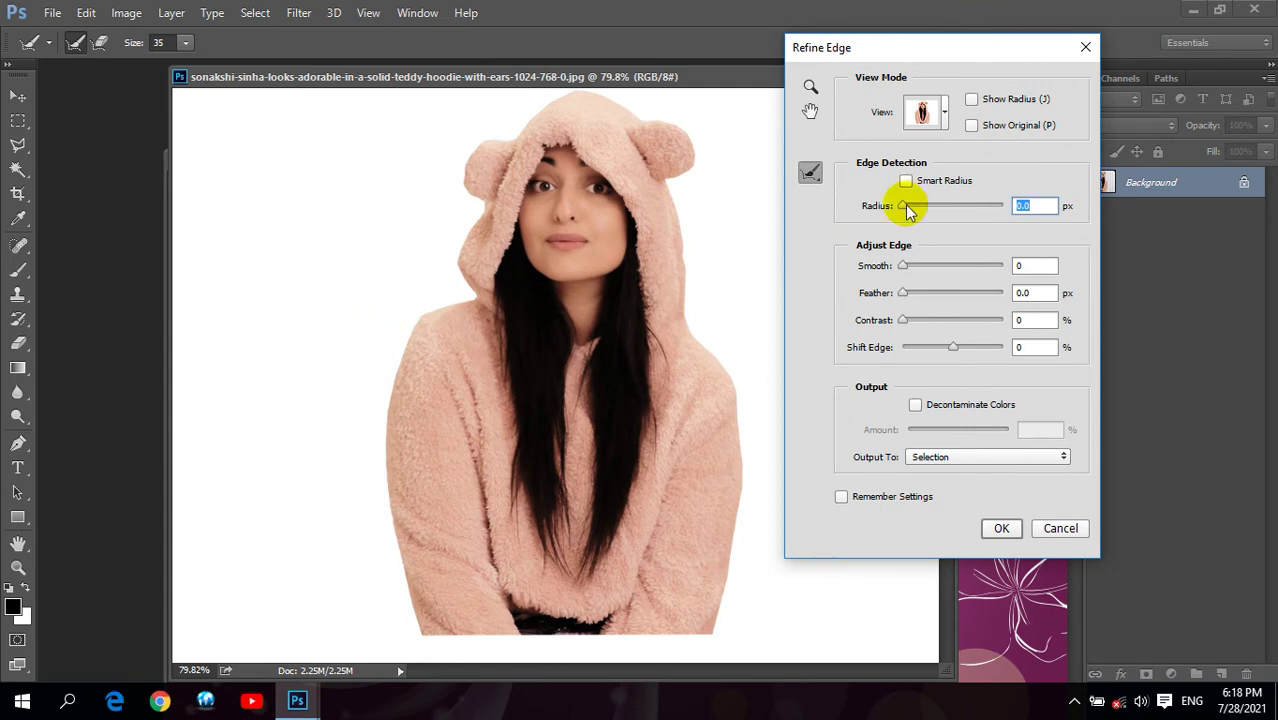
Set the Refine Edge view mode to On Black and move the dialog further aside.
{"action": "left_click", "coordinate": [944, 112]}
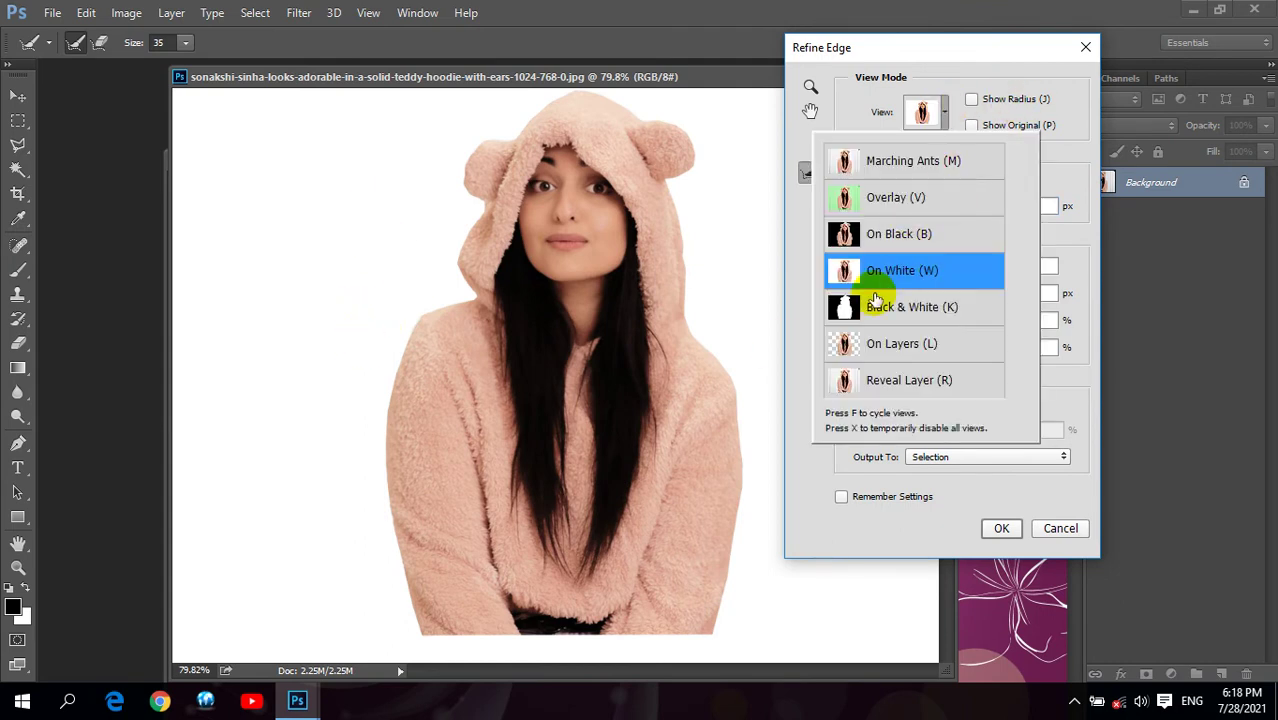
{"action": "left_click", "coordinate": [845, 233]}
{"action": "left_click", "coordinate": [862, 44]}
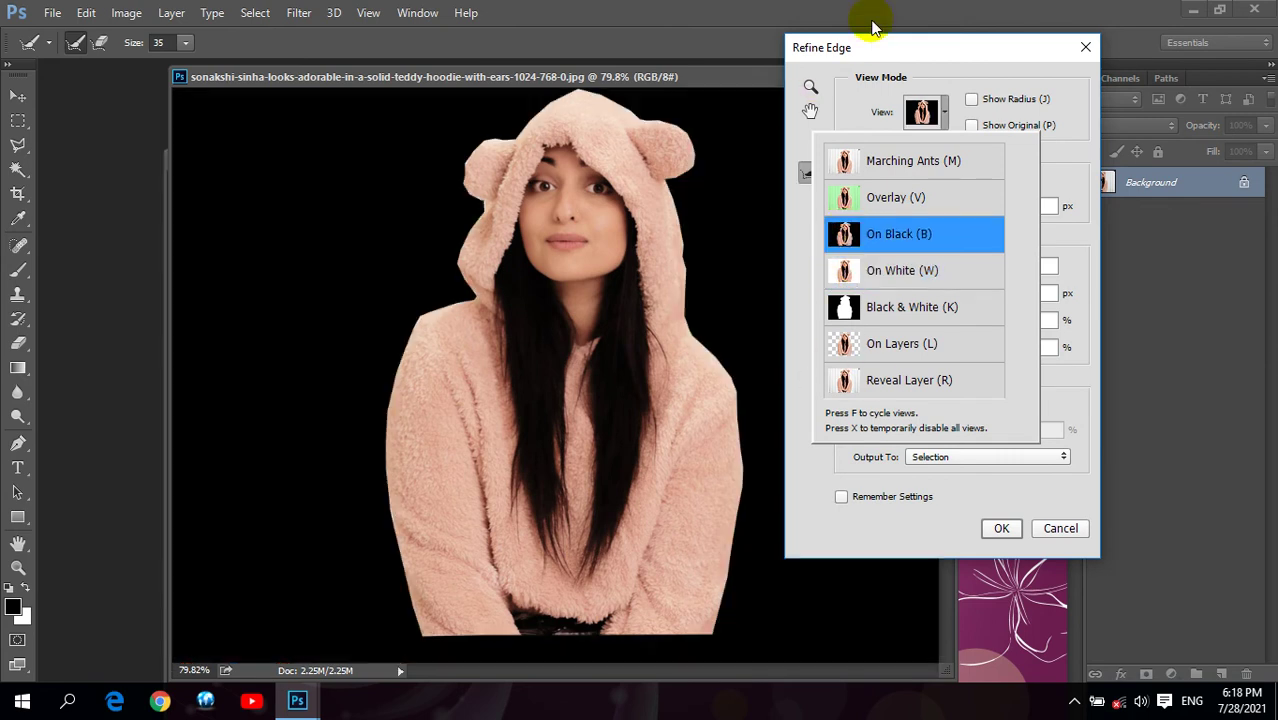
{"action": "left_click_drag", "start_coordinate": [885, 52], "coordinate": [937, 40]}
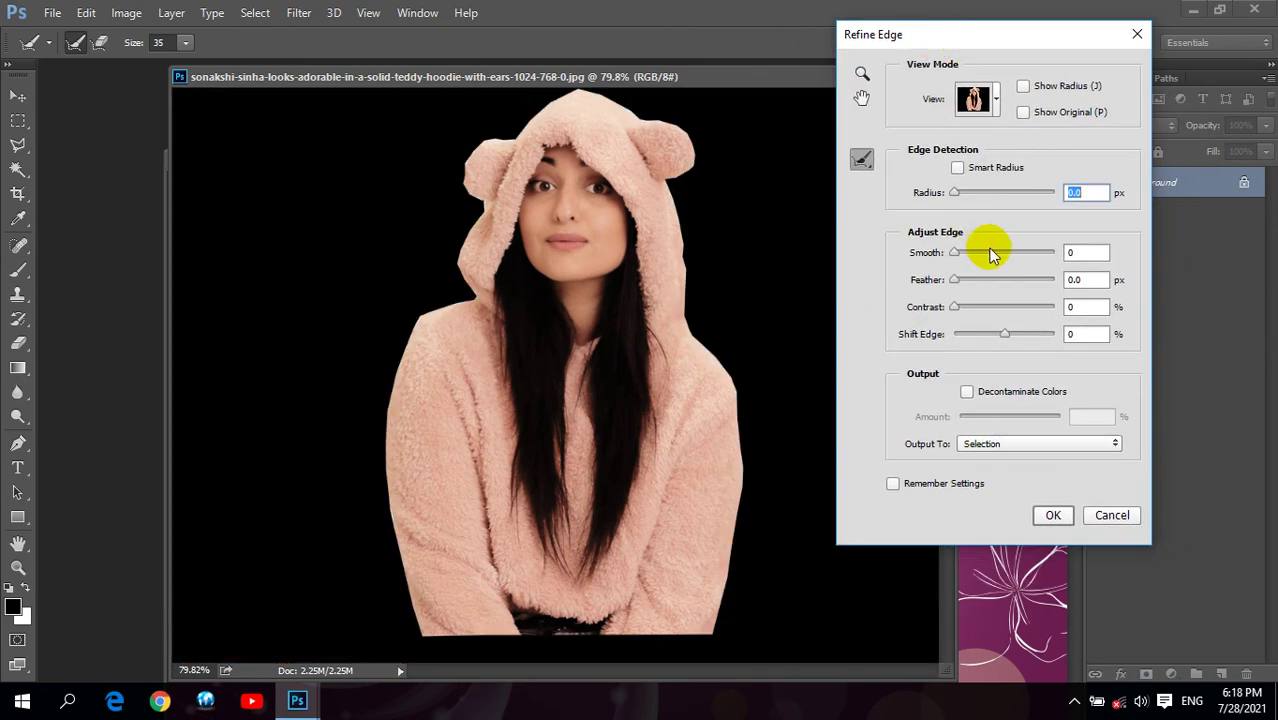
Apply Refine Edge to the girl's selection: Radius 1.4 px, Feather 8.3 px, Contrast 70%.
{"action": "mouse_move", "coordinate": [956, 194]}
{"action": "left_mouse_down"}
{"action": "mouse_move", "coordinate": [966, 203]}
{"action": "mouse_move", "coordinate": [961, 194]}
{"action": "left_mouse_up"}
{"action": "left_click_drag", "start_coordinate": [955, 280], "coordinate": [970, 288]}
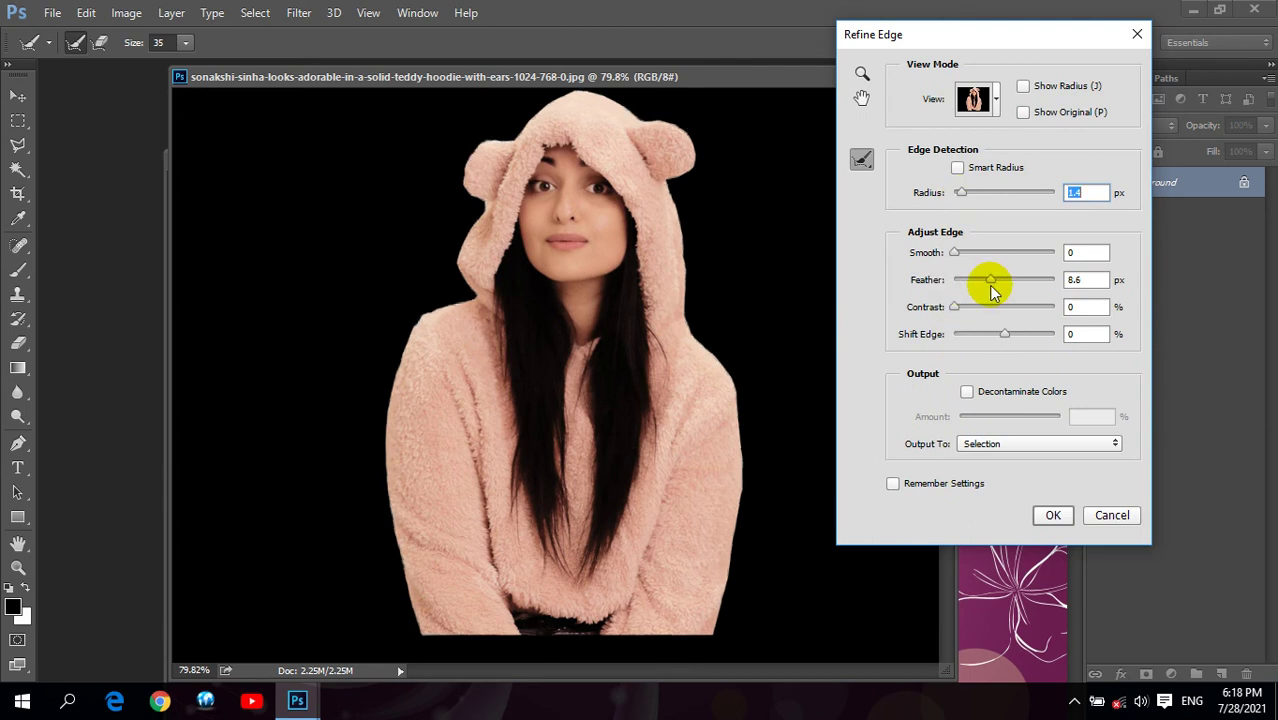
{"action": "left_click_drag", "start_coordinate": [970, 288], "coordinate": [1004, 288]}
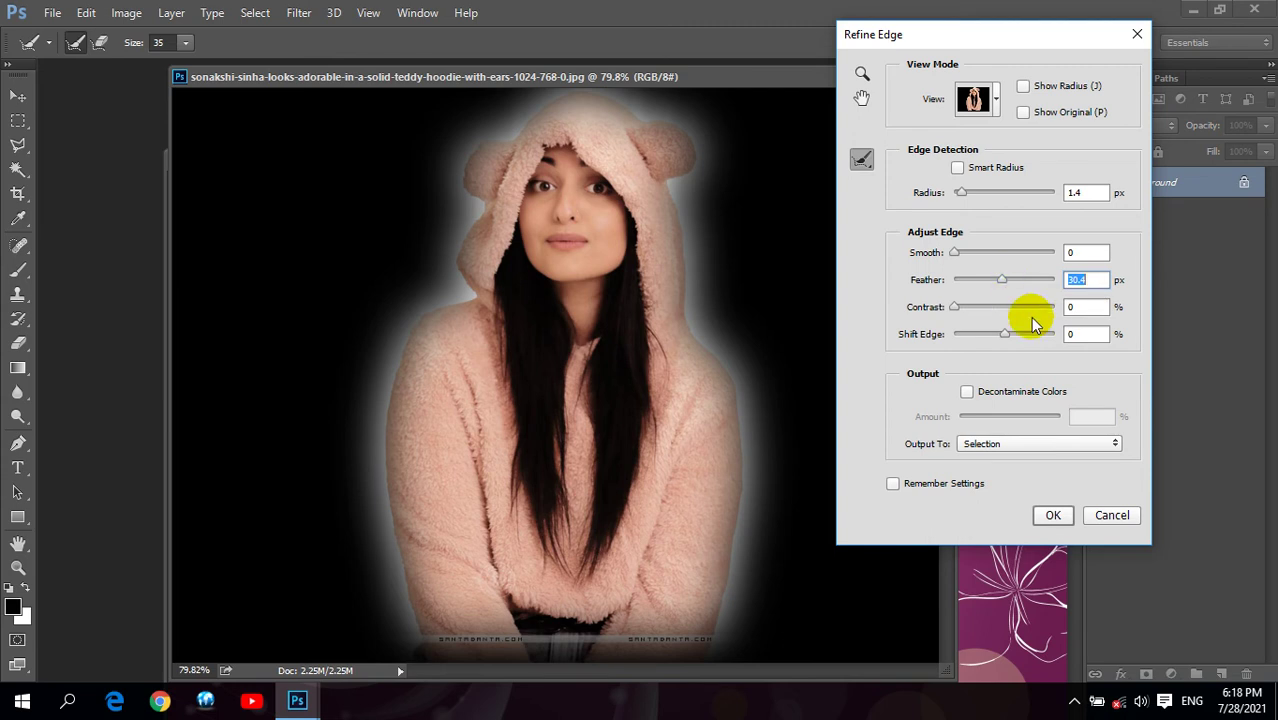
{"action": "mouse_move", "coordinate": [1002, 282]}
{"action": "left_mouse_down"}
{"action": "mouse_move", "coordinate": [972, 282]}
{"action": "mouse_move", "coordinate": [1001, 286]}
{"action": "mouse_move", "coordinate": [989, 280]}
{"action": "left_mouse_up"}
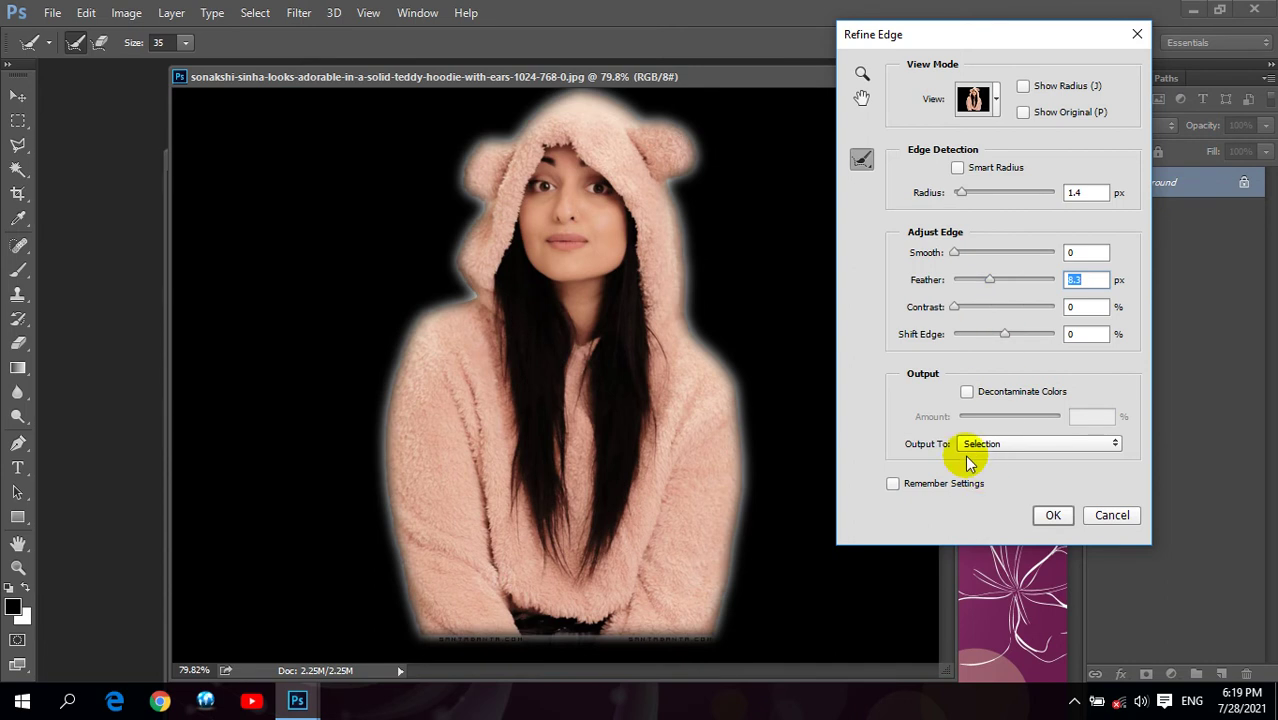
{"action": "left_click_drag", "start_coordinate": [958, 313], "coordinate": [1033, 331]}
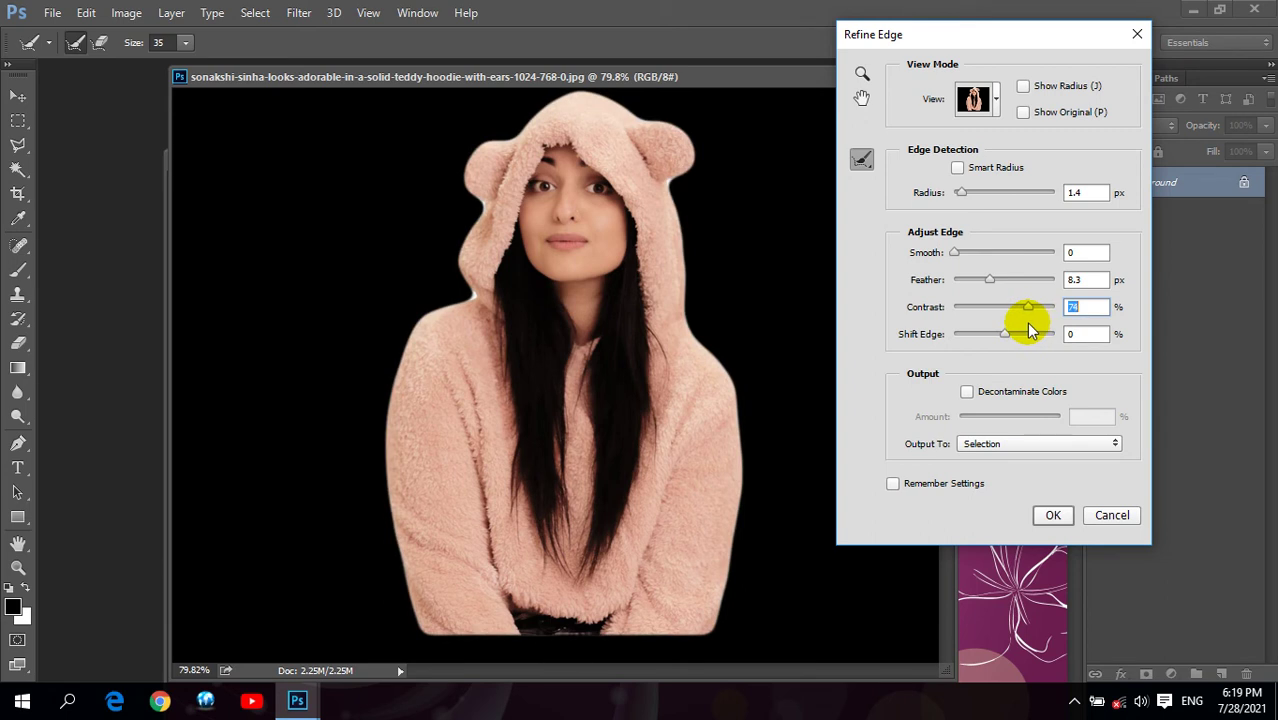
{"action": "left_click_drag", "start_coordinate": [1033, 331], "coordinate": [1022, 330]}
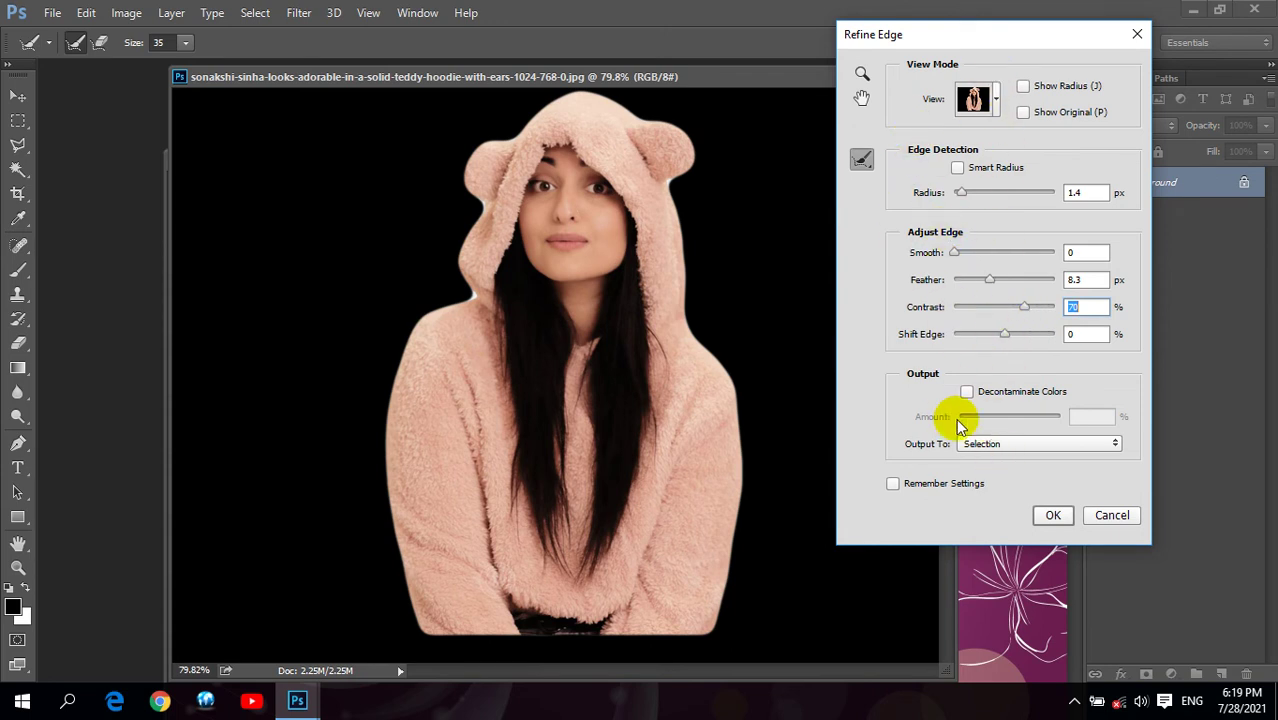
{"action": "left_click", "coordinate": [1053, 514]}
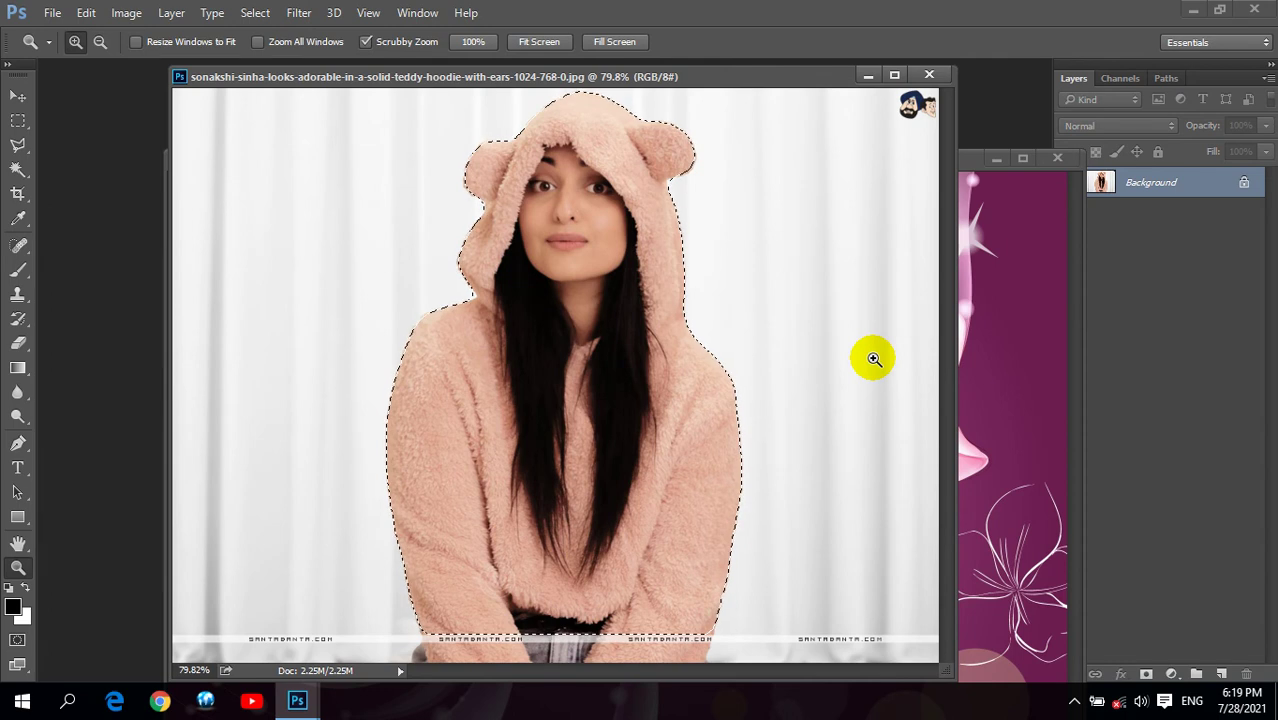
Drag the selected girl onto the Gerdoo flower wallpaper with the Move tool.
{"action": "left_click", "coordinate": [18, 97]}
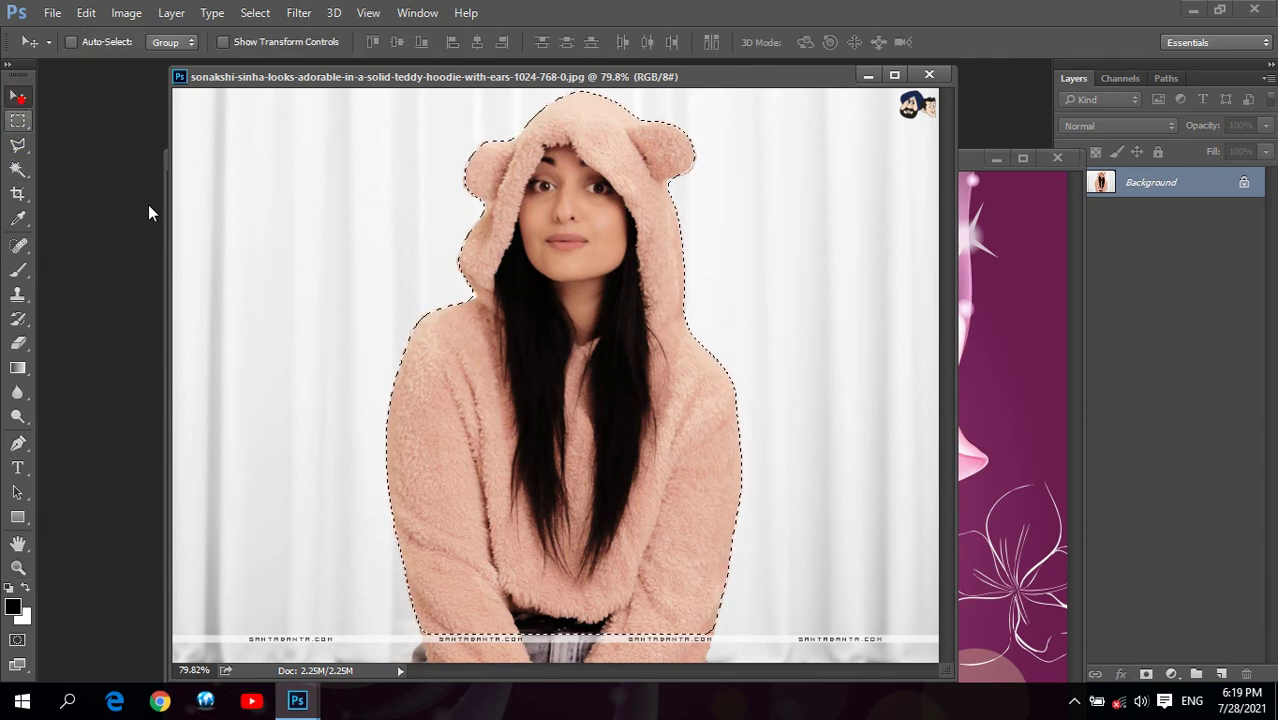
{"action": "left_click_drag", "start_coordinate": [697, 78], "coordinate": [387, 158]}
{"action": "mouse_move", "coordinate": [419, 434]}
{"action": "left_mouse_down"}
{"action": "mouse_move", "coordinate": [818, 338]}
{"action": "mouse_move", "coordinate": [495, 318]}
{"action": "left_mouse_up"}
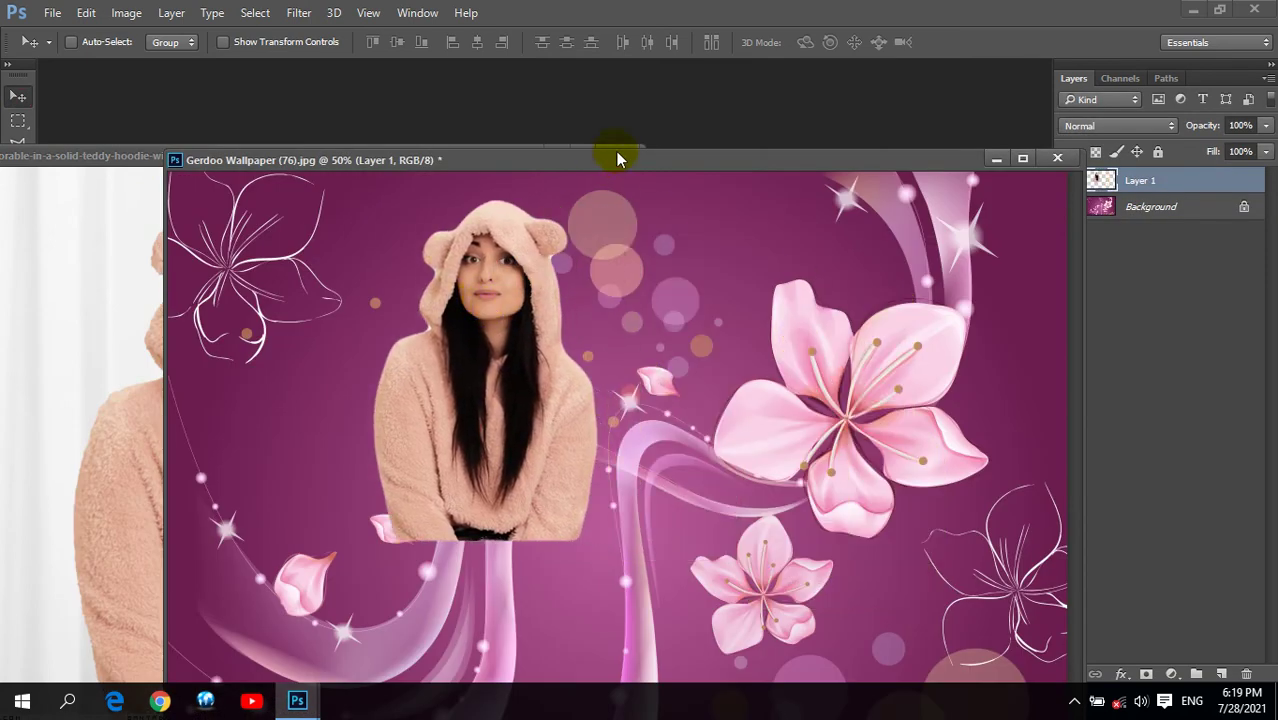
Minimise the hoodie photo, shift the girl right and down, and select the Background layer.
{"action": "left_click_drag", "start_coordinate": [650, 163], "coordinate": [685, 100]}
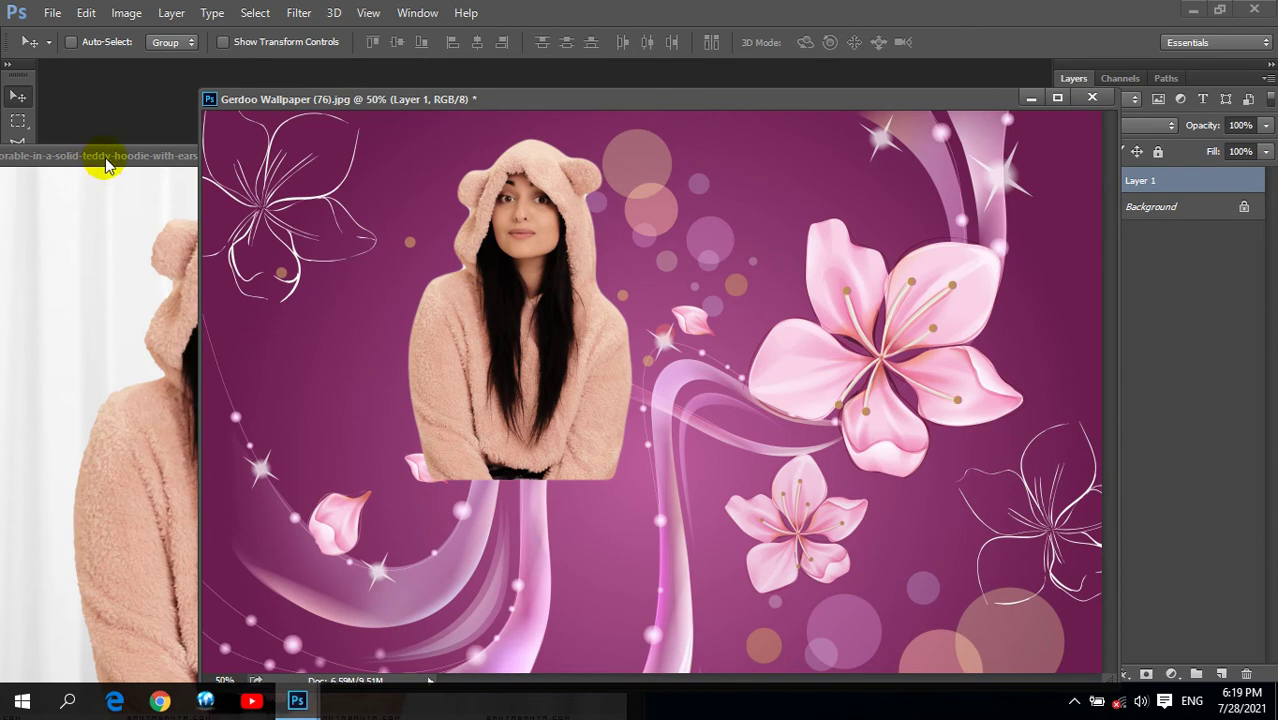
{"action": "left_click", "coordinate": [100, 157]}
{"action": "left_click", "coordinate": [553, 148]}
{"action": "left_click_drag", "start_coordinate": [630, 98], "coordinate": [515, 78]}
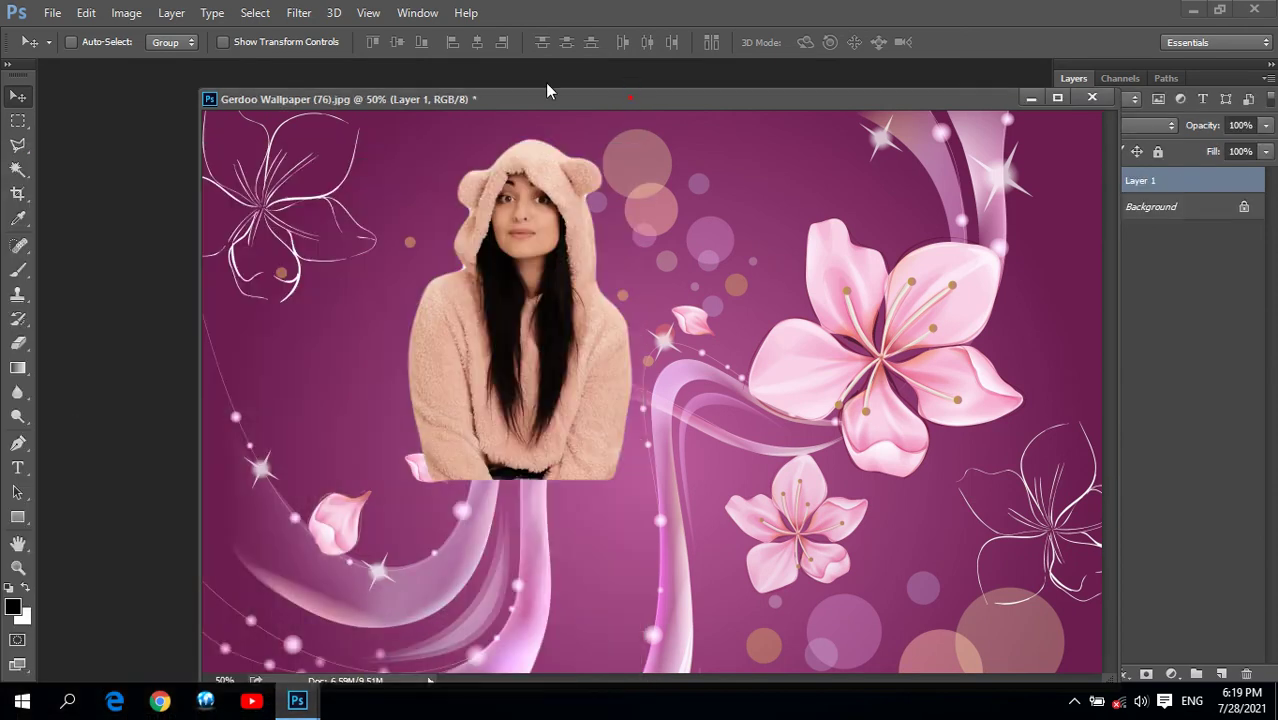
{"action": "left_click_drag", "start_coordinate": [405, 208], "coordinate": [495, 270]}
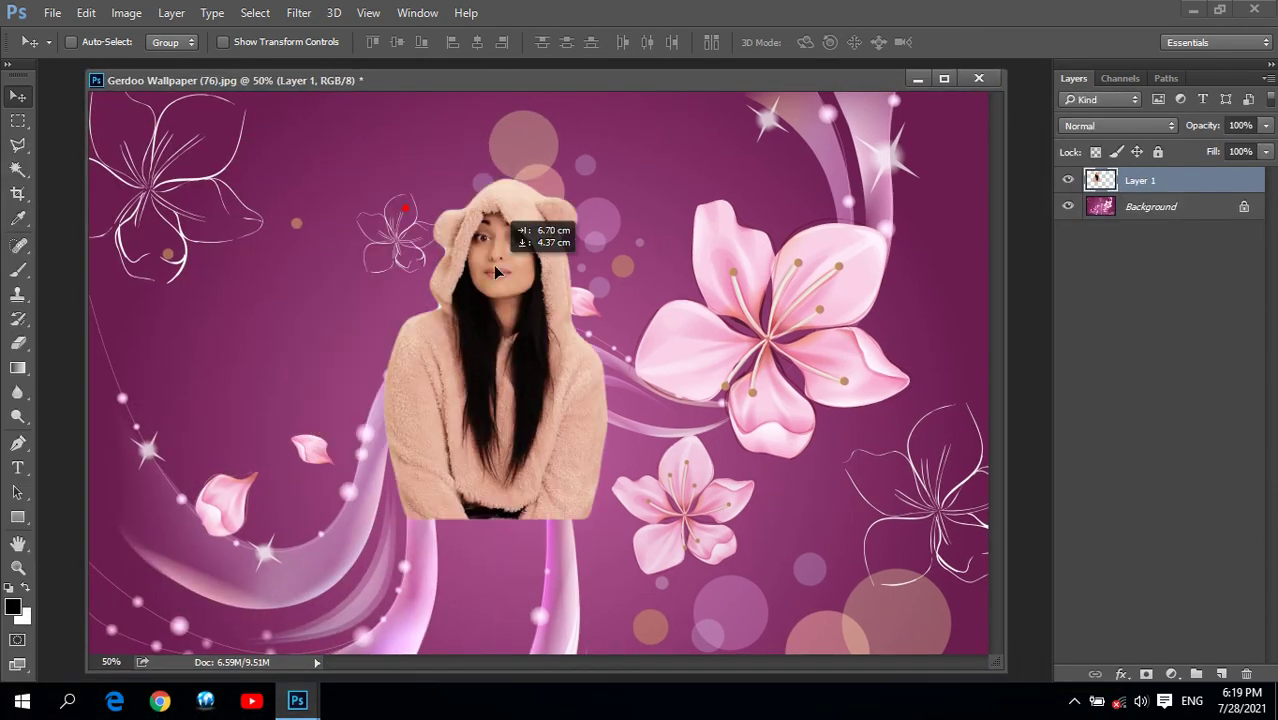
{"action": "left_click", "coordinate": [612, 374]}
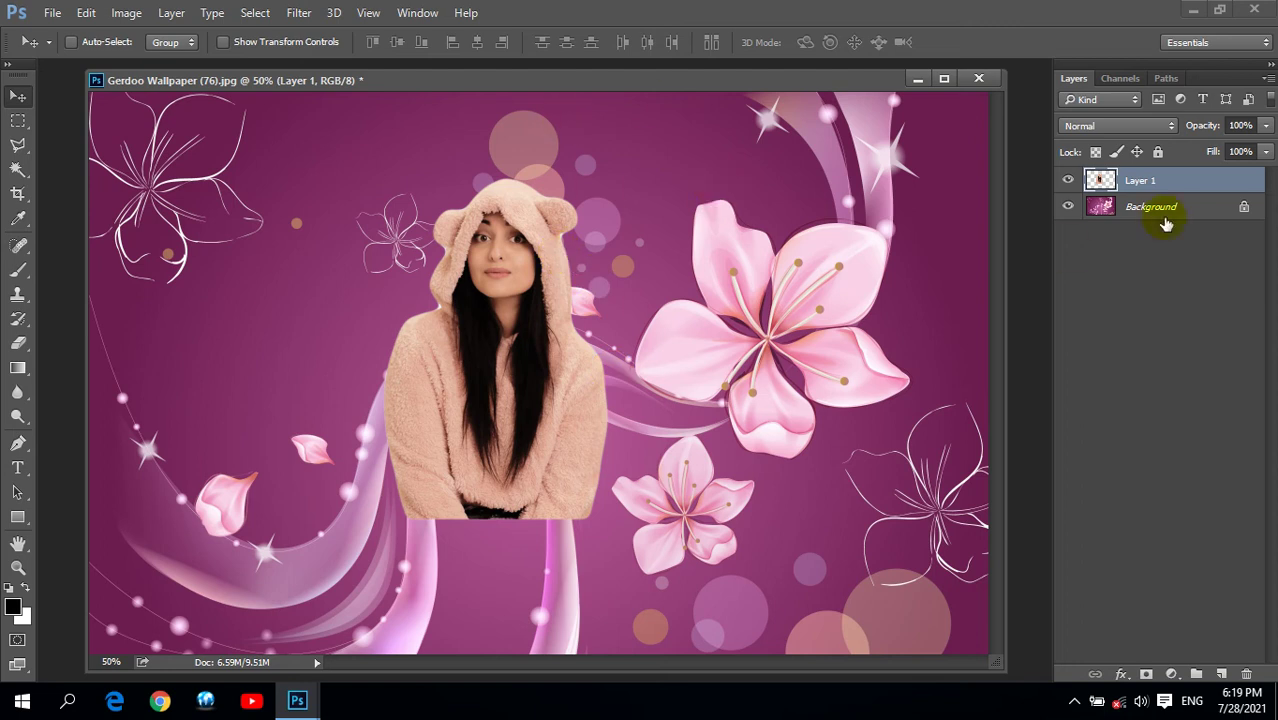
{"action": "left_click", "coordinate": [1148, 210]}
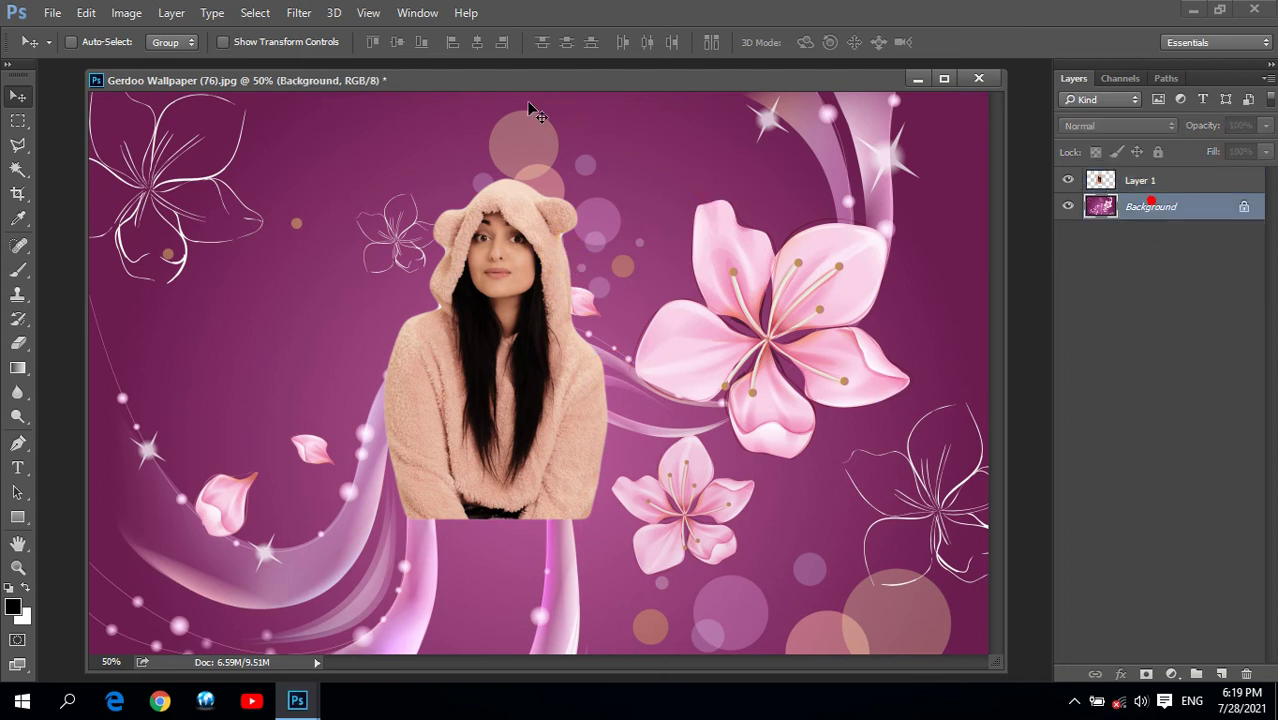
Check the wallpaper's Image Size in pixels (1920 × 1200) and cancel without resizing.
{"action": "right_click", "coordinate": [420, 90]}
{"action": "left_click", "coordinate": [476, 114]}
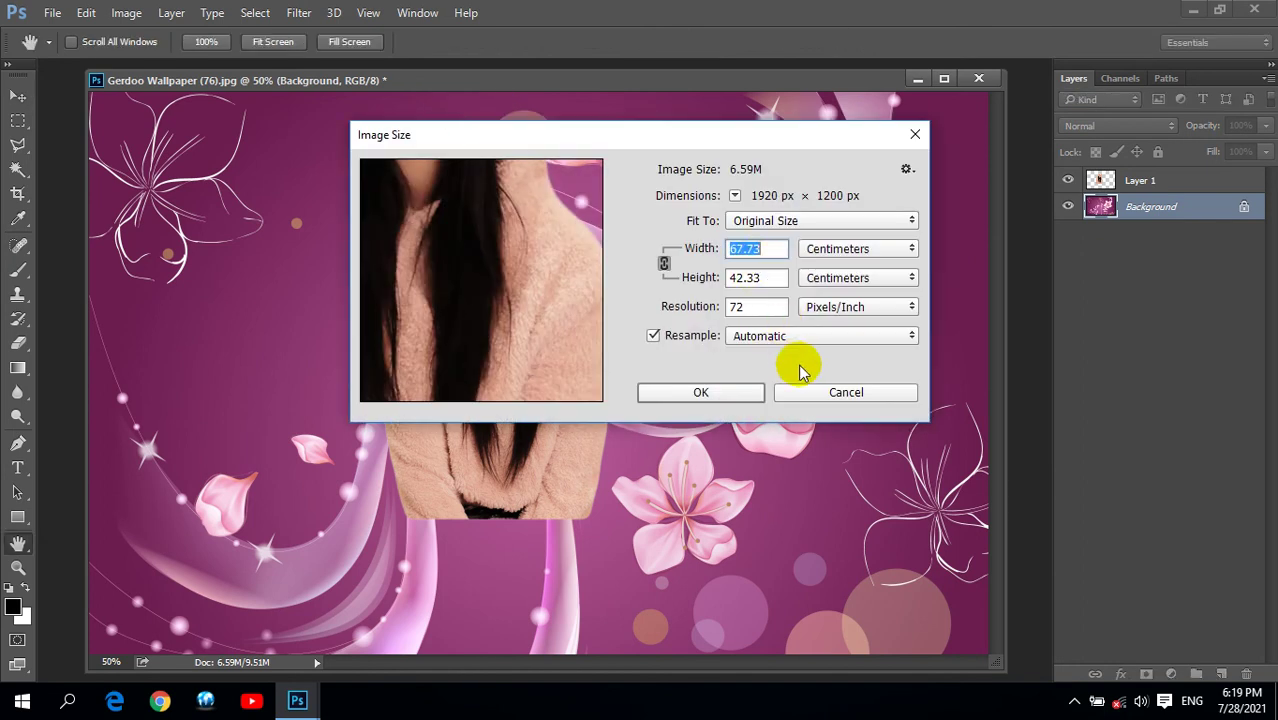
{"action": "left_click", "coordinate": [896, 248]}
{"action": "left_click", "coordinate": [849, 281]}
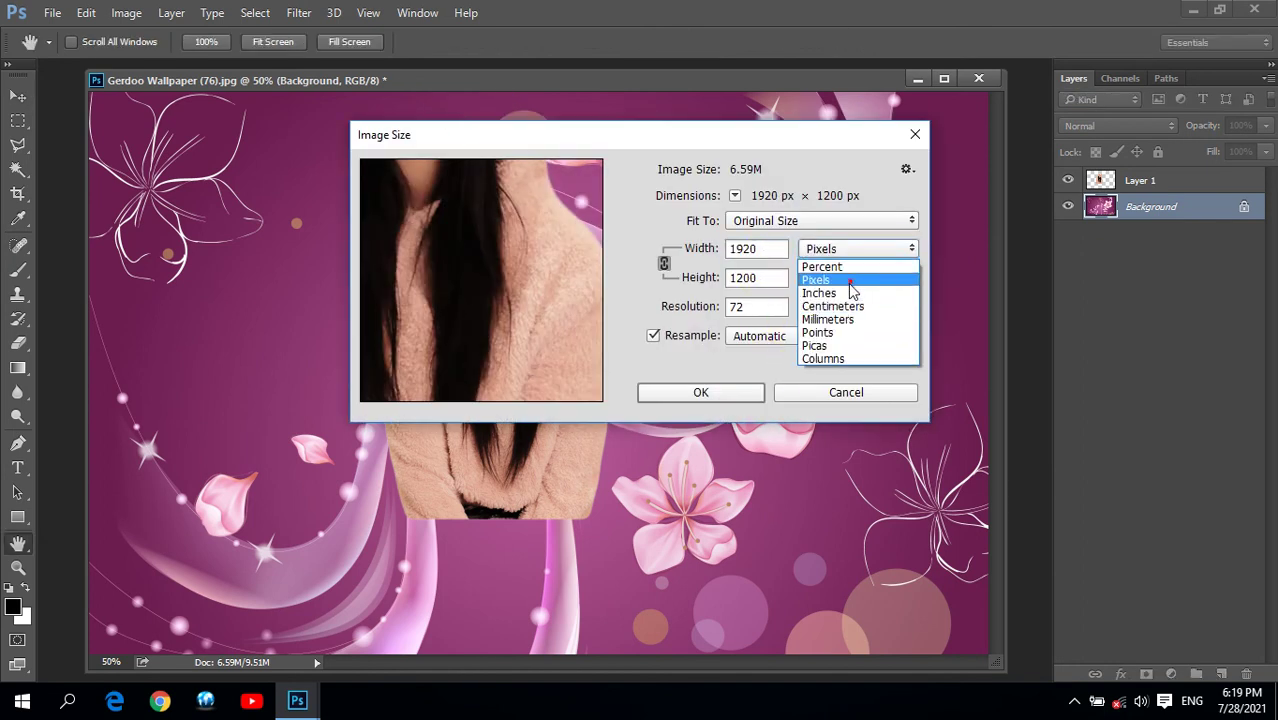
{"action": "left_click", "coordinate": [849, 286]}
{"action": "left_click", "coordinate": [771, 250]}
{"action": "left_click", "coordinate": [765, 278]}
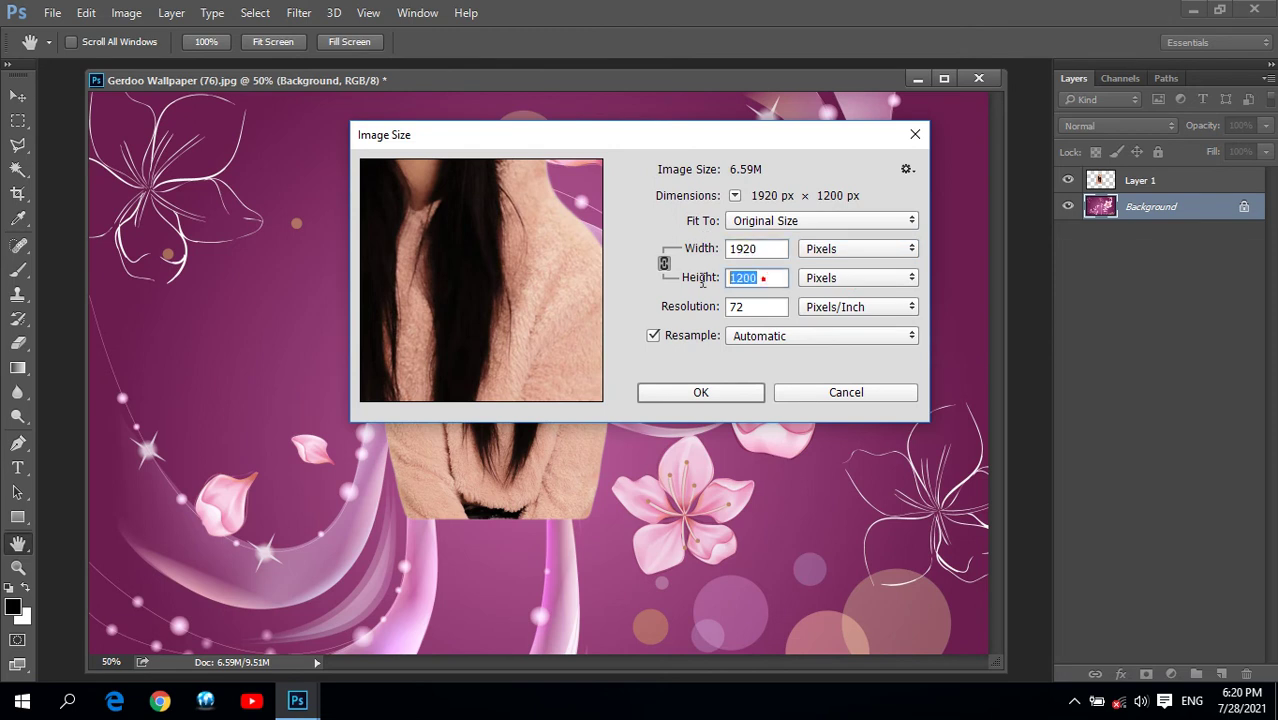
{"action": "double_click", "coordinate": [772, 247]}
{"action": "double_click", "coordinate": [766, 277]}
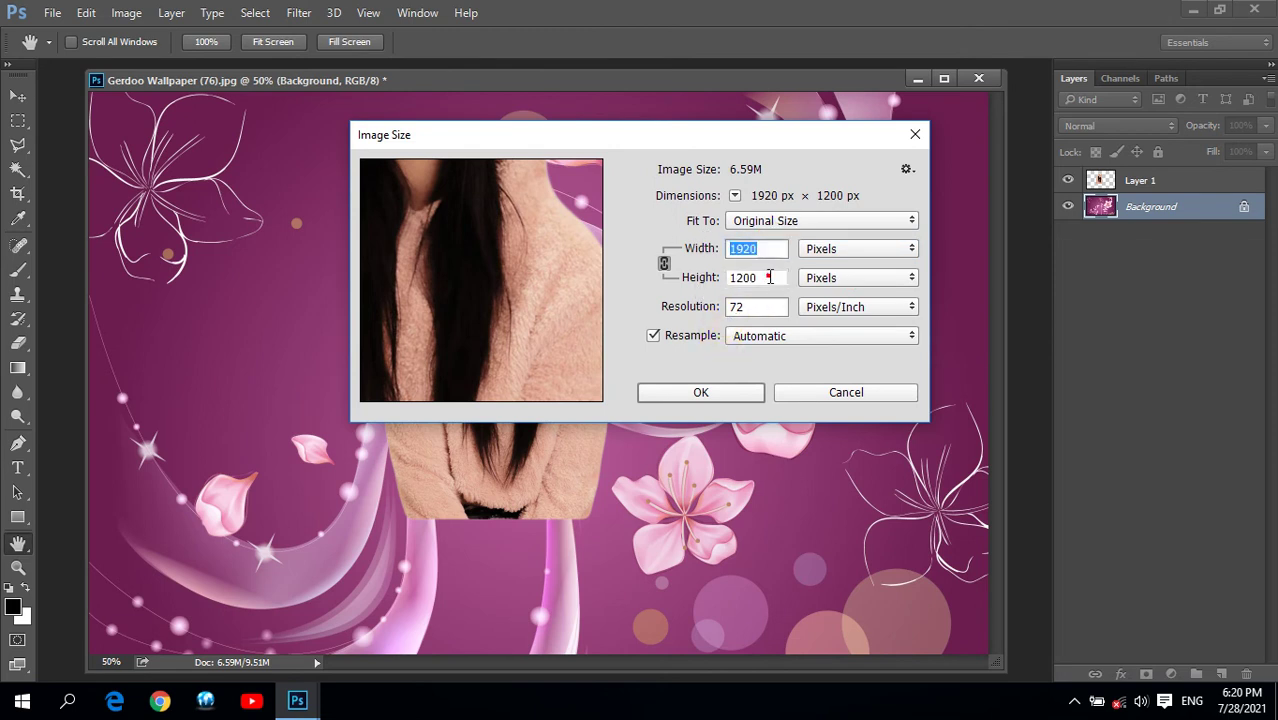
{"action": "left_click", "coordinate": [860, 392]}
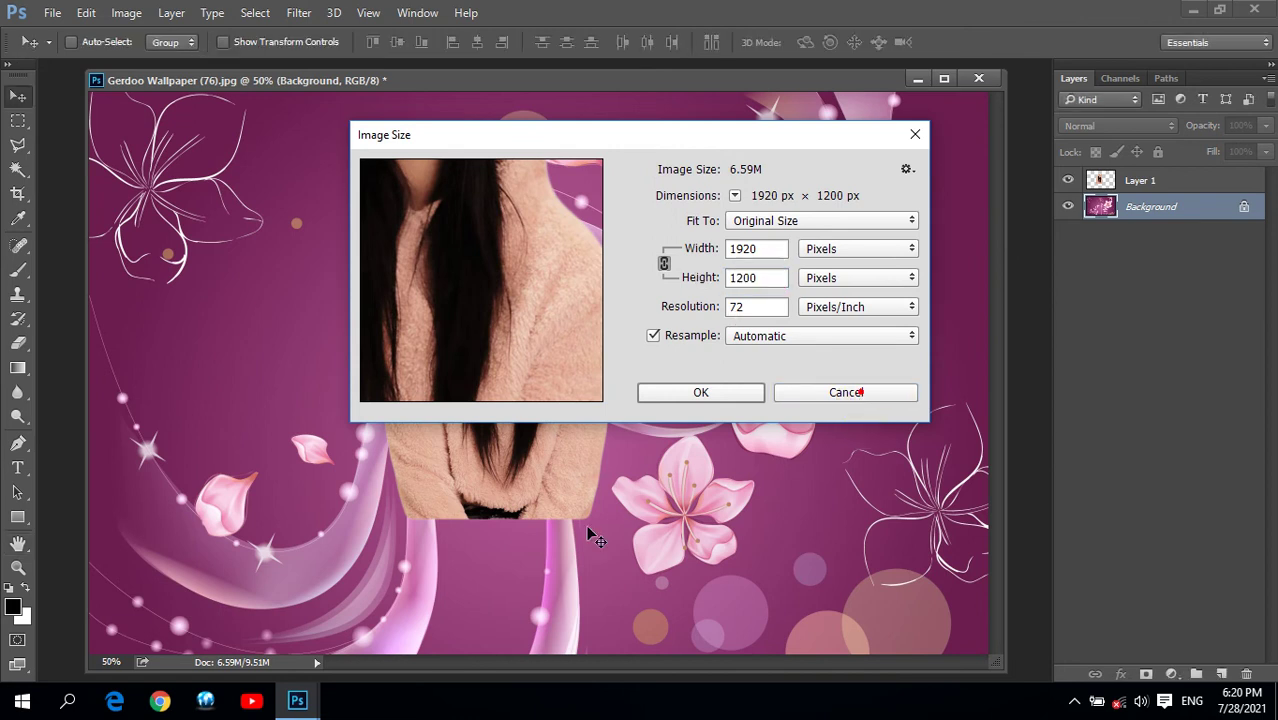
{"action": "mouse_move", "coordinate": [297, 701]}
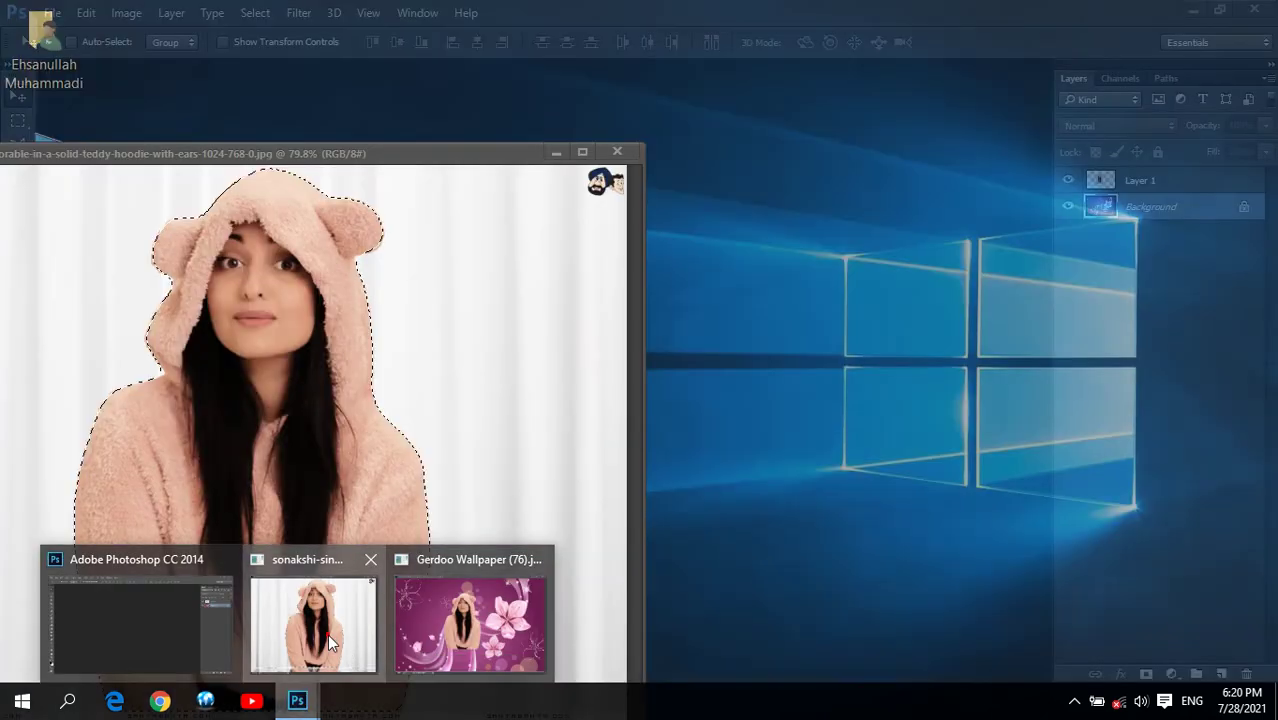
Bring the hoodie photo forward and view its Image Size in pixels: 1024 × 768.
{"action": "left_click", "coordinate": [327, 634]}
{"action": "right_click", "coordinate": [414, 155]}
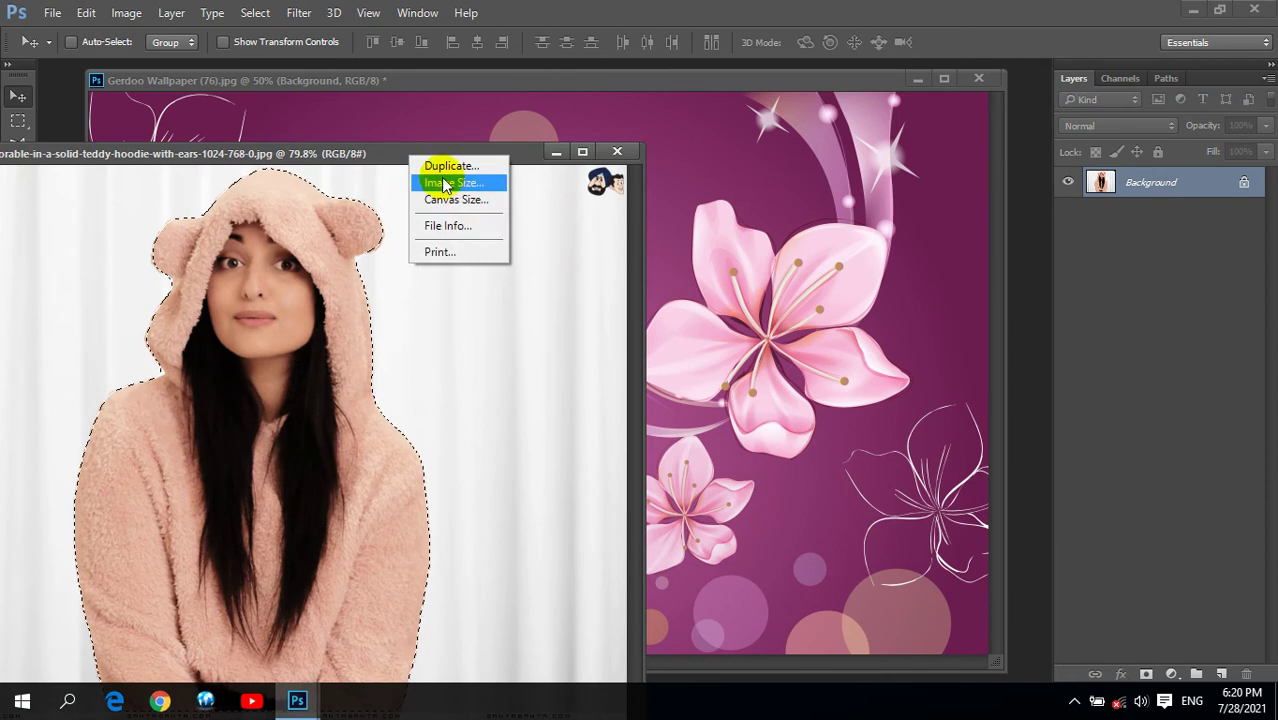
{"action": "left_click", "coordinate": [456, 180]}
{"action": "left_click", "coordinate": [880, 249]}
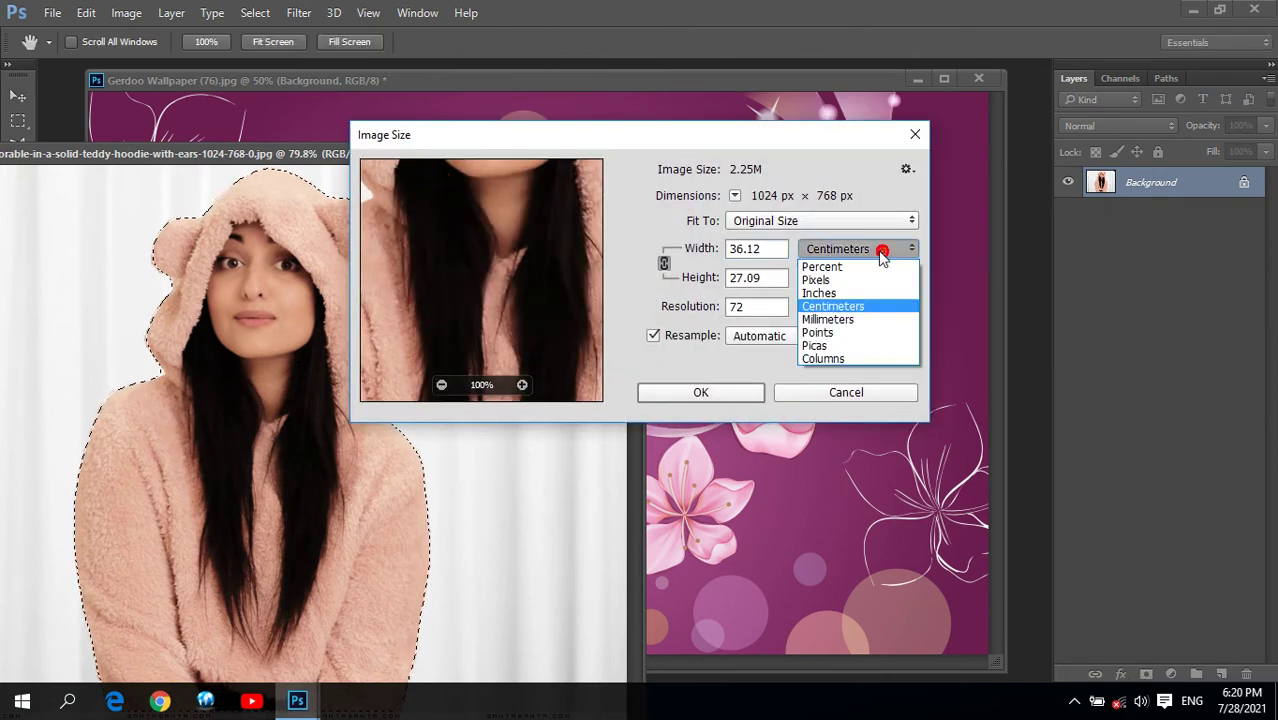
{"action": "left_click", "coordinate": [849, 281]}
{"action": "double_click", "coordinate": [770, 248]}
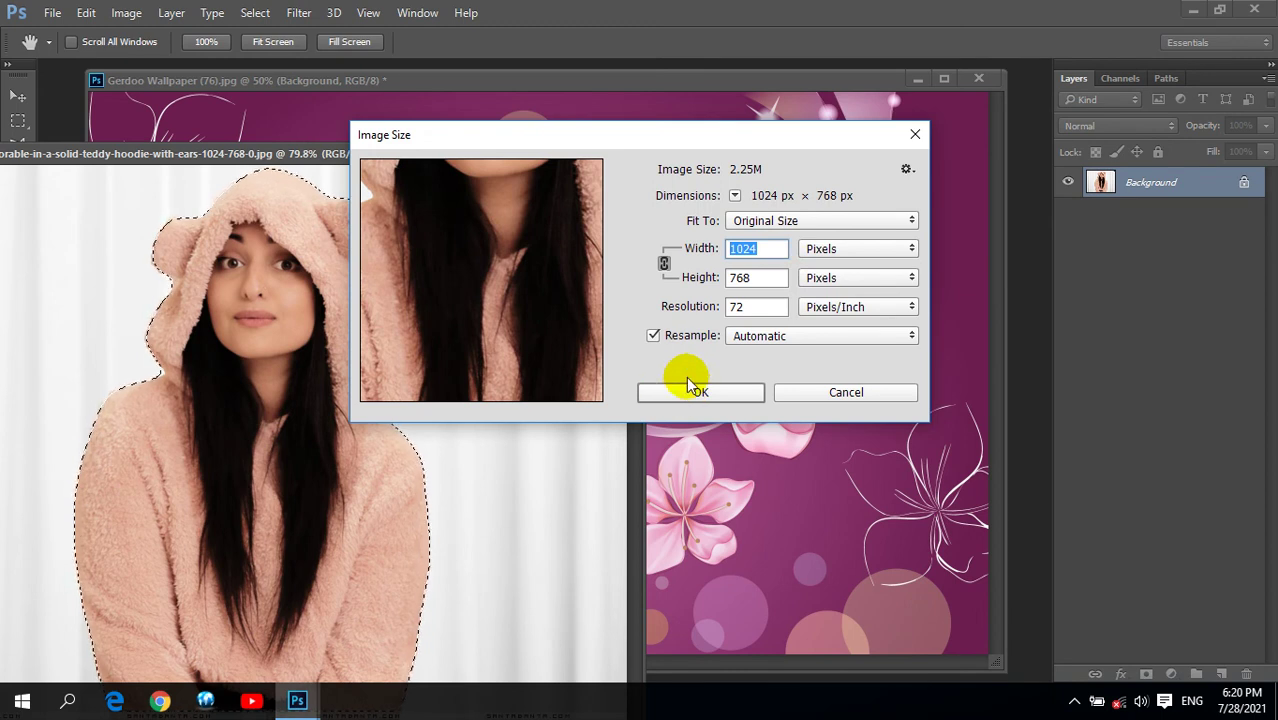
Paste the cut-out girl into the flower wallpaper and make Layer 1 active.
{"action": "left_click", "coordinate": [872, 392]}
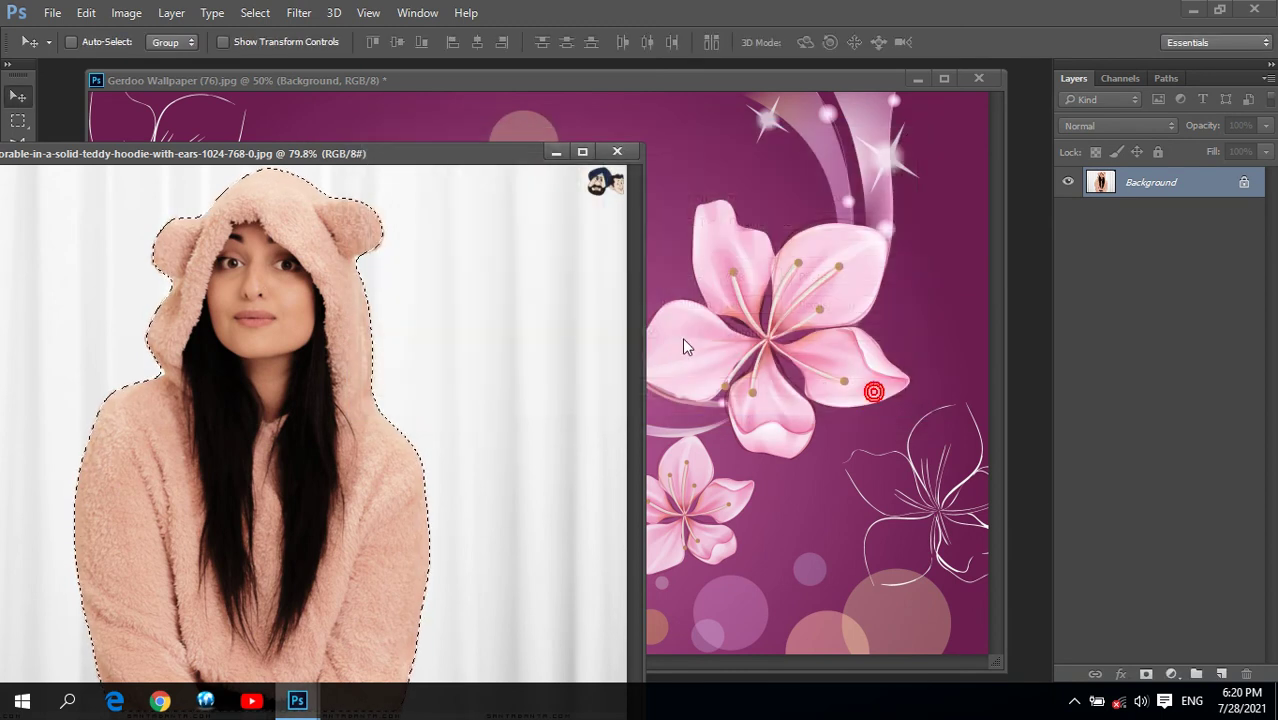
{"action": "left_click", "coordinate": [558, 76]}
{"action": "key", "text": "ctrl+v"}
{"action": "left_click_drag", "start_coordinate": [518, 285], "coordinate": [545, 322]}
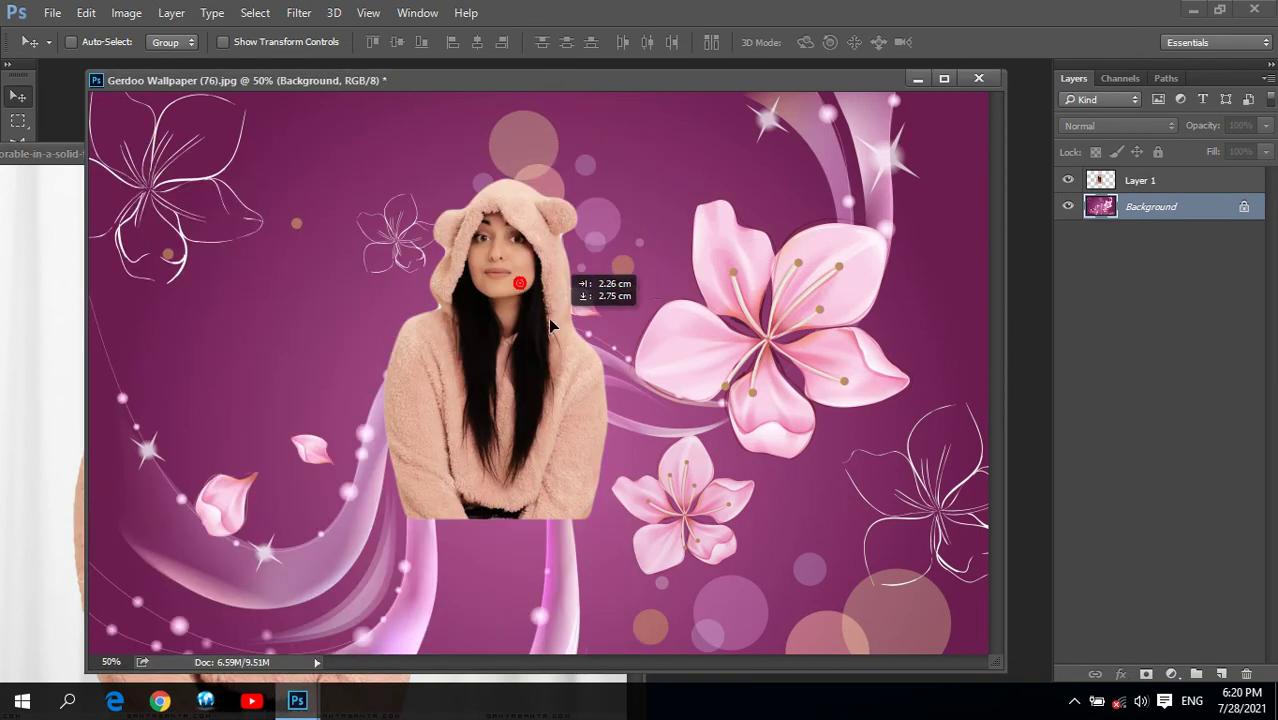
{"action": "left_click", "coordinate": [652, 278]}
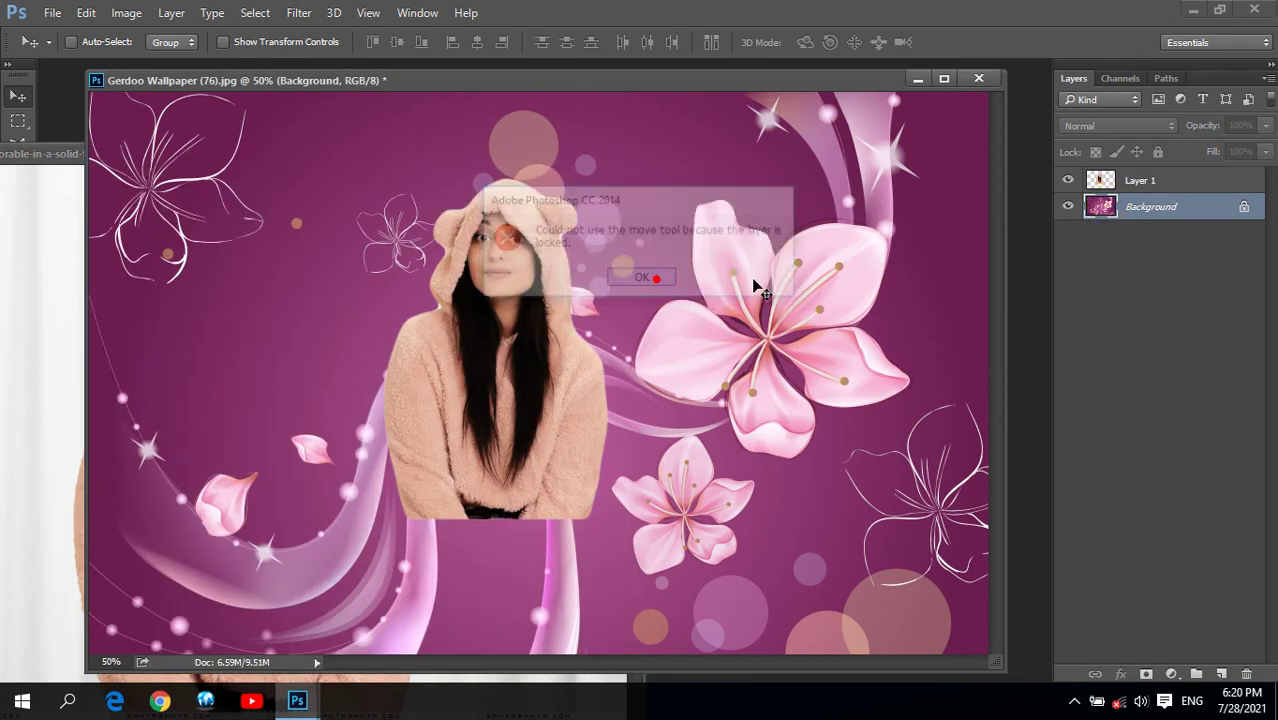
{"action": "left_click", "coordinate": [1100, 182]}
Minimise the hoodie photo and nudge the girl slightly down and right.
{"action": "left_click_drag", "start_coordinate": [580, 80], "coordinate": [626, 88]}
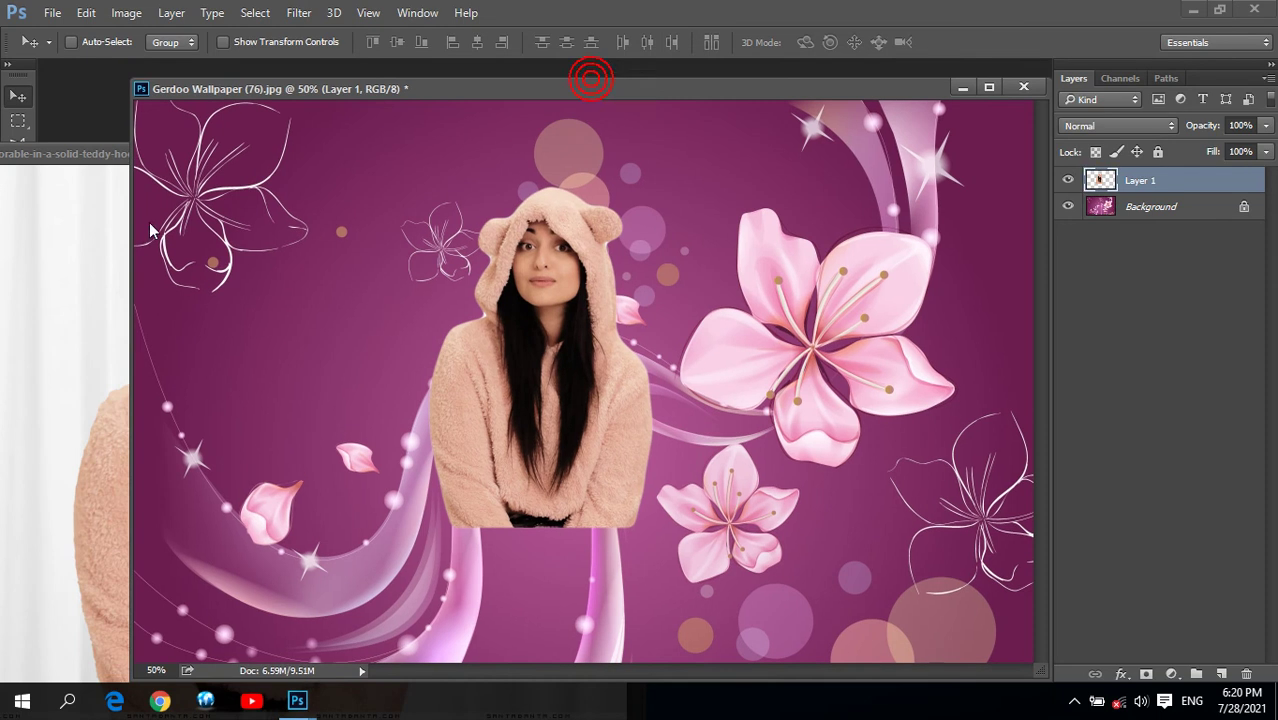
{"action": "left_click", "coordinate": [58, 172]}
{"action": "left_click_drag", "start_coordinate": [406, 164], "coordinate": [622, 138]}
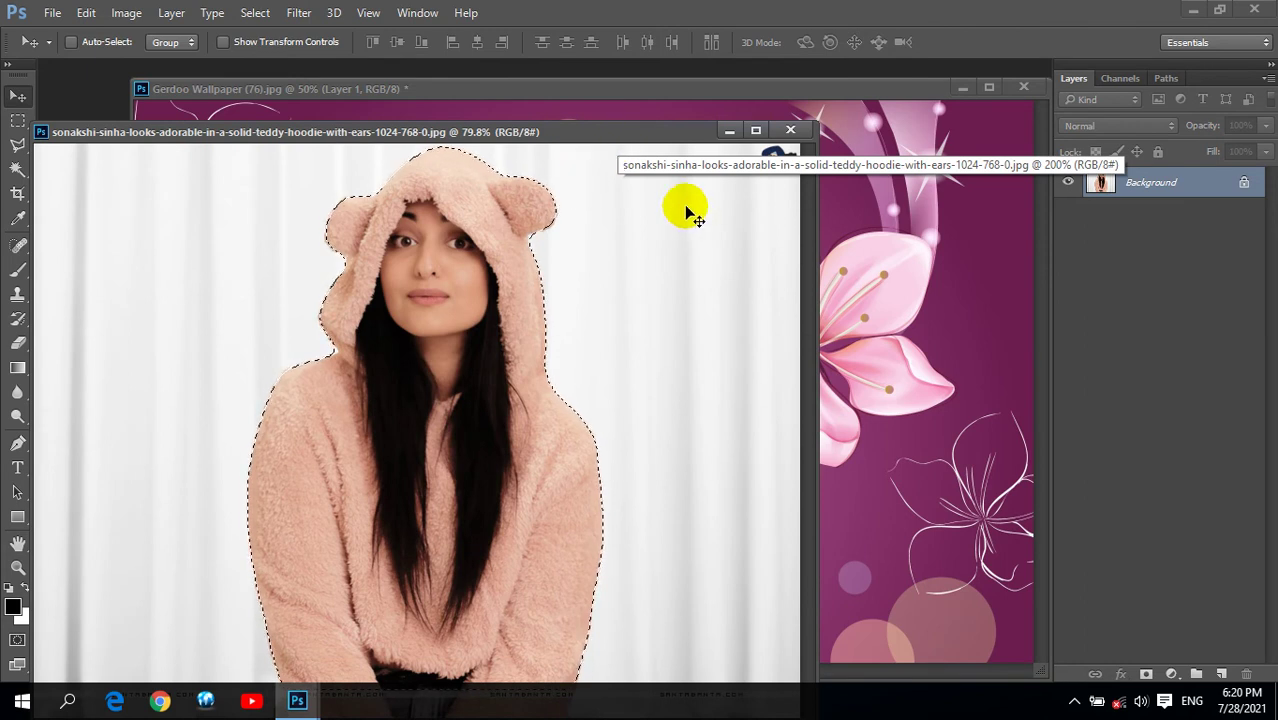
{"action": "left_click", "coordinate": [731, 131]}
{"action": "left_click_drag", "start_coordinate": [620, 325], "coordinate": [628, 343]}
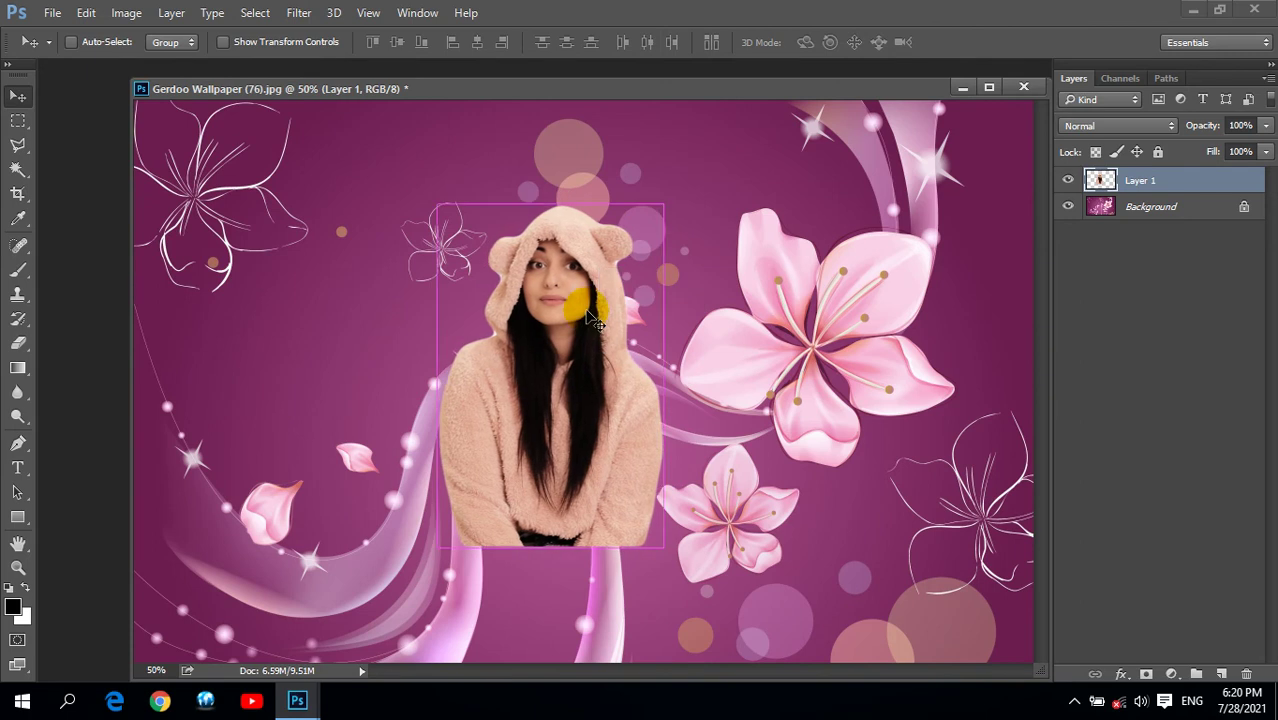
{"action": "key", "text": "ctrl+t"}
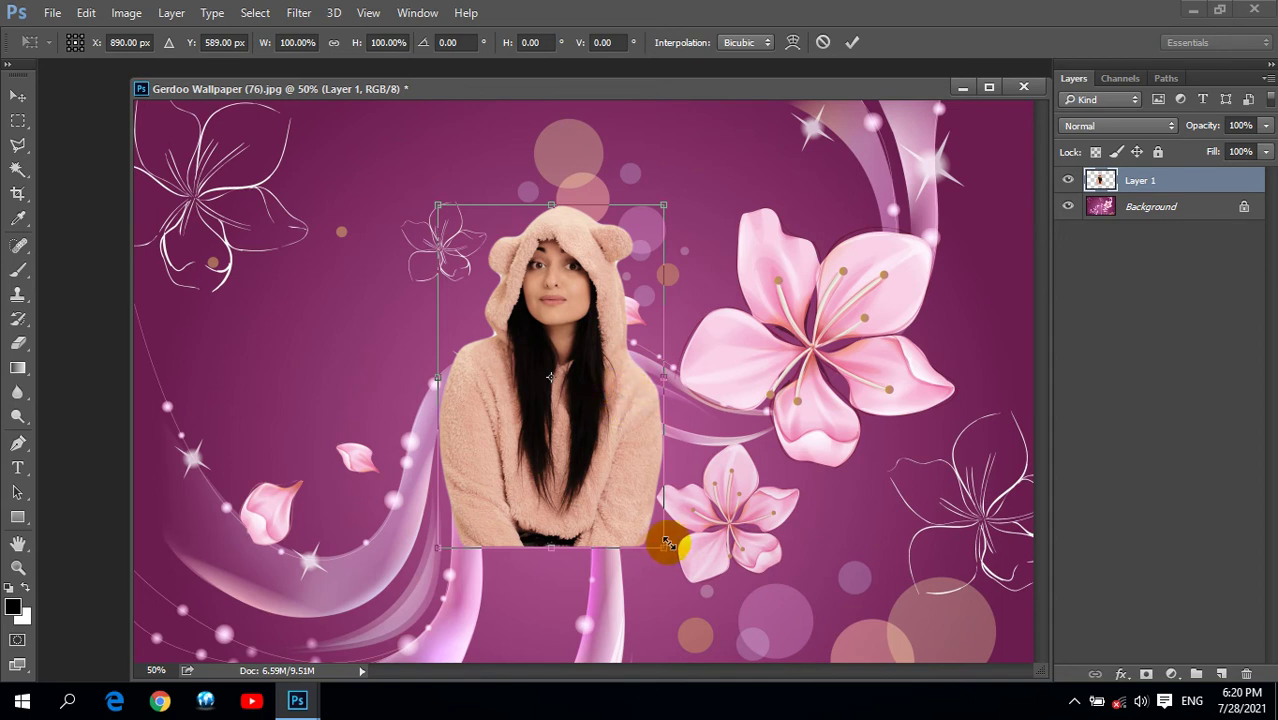
Enlarge the girl to about 128% and move her to the wallpaper's right side.
{"action": "left_click_drag", "start_coordinate": [662, 547], "coordinate": [768, 612]}
{"action": "key", "text": "Return"}
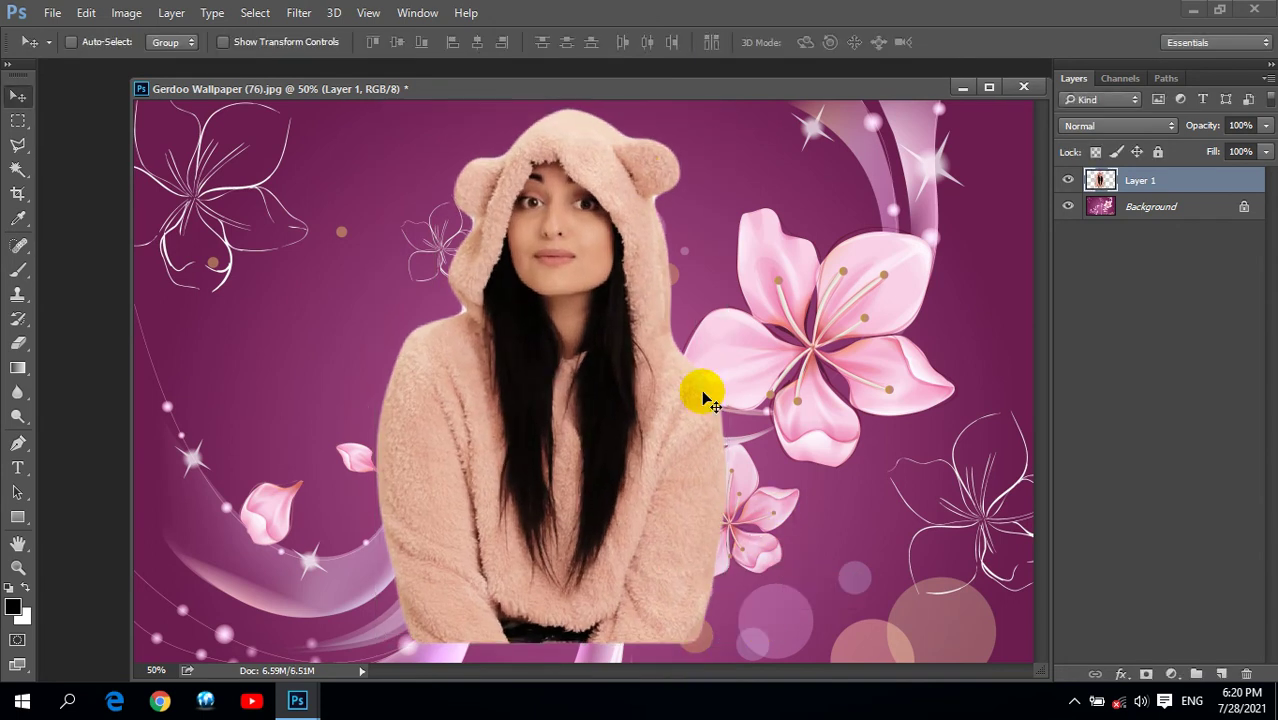
{"action": "left_click_drag", "start_coordinate": [674, 98], "coordinate": [688, 98]}
{"action": "mouse_move", "coordinate": [543, 340]}
{"action": "left_mouse_down"}
{"action": "mouse_move", "coordinate": [885, 385]}
{"action": "mouse_move", "coordinate": [845, 385]}
{"action": "left_mouse_up"}
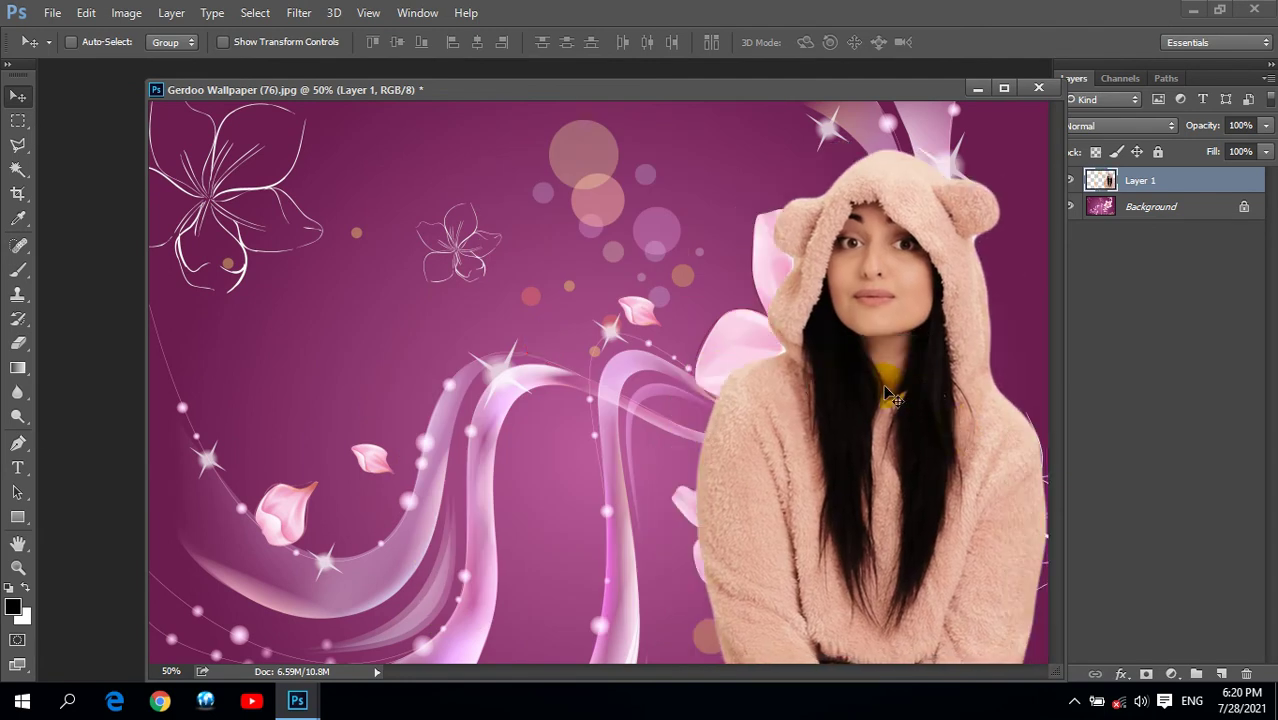
Scale the girl again to about 108% and nudge her up and slightly left.
{"action": "key", "text": "ctrl+t"}
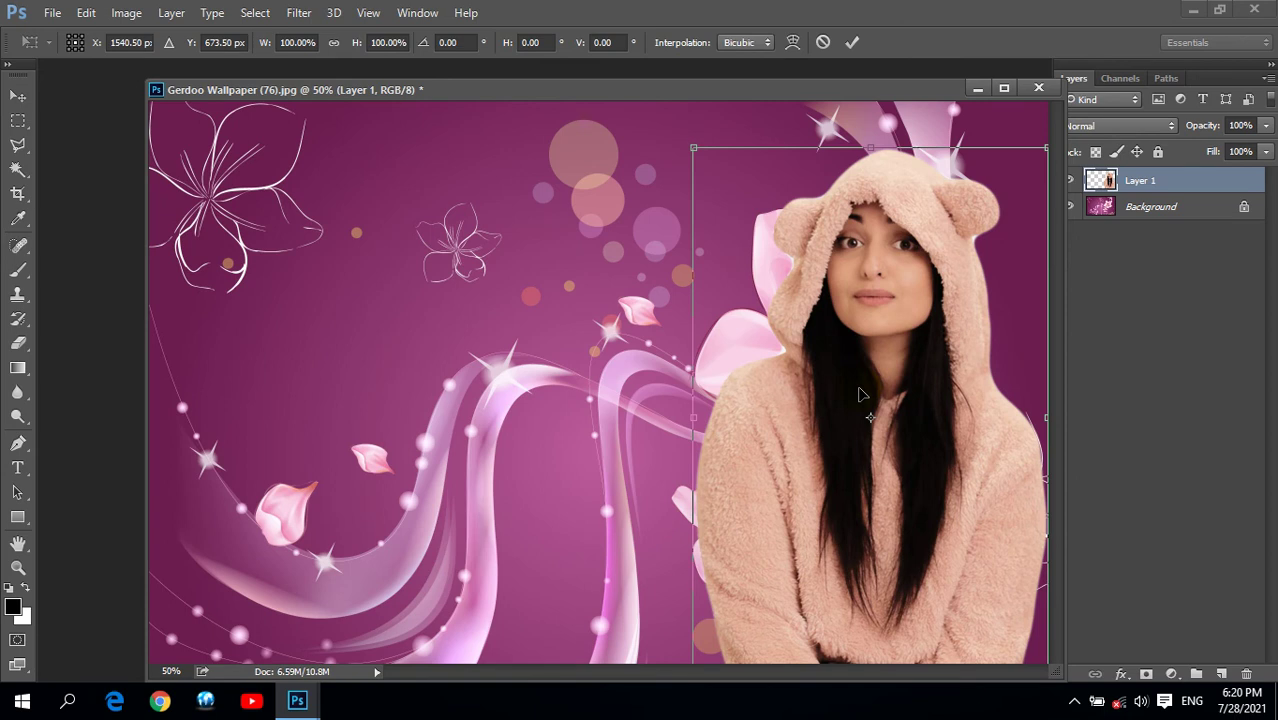
{"action": "left_click_drag", "start_coordinate": [693, 148], "coordinate": [672, 120]}
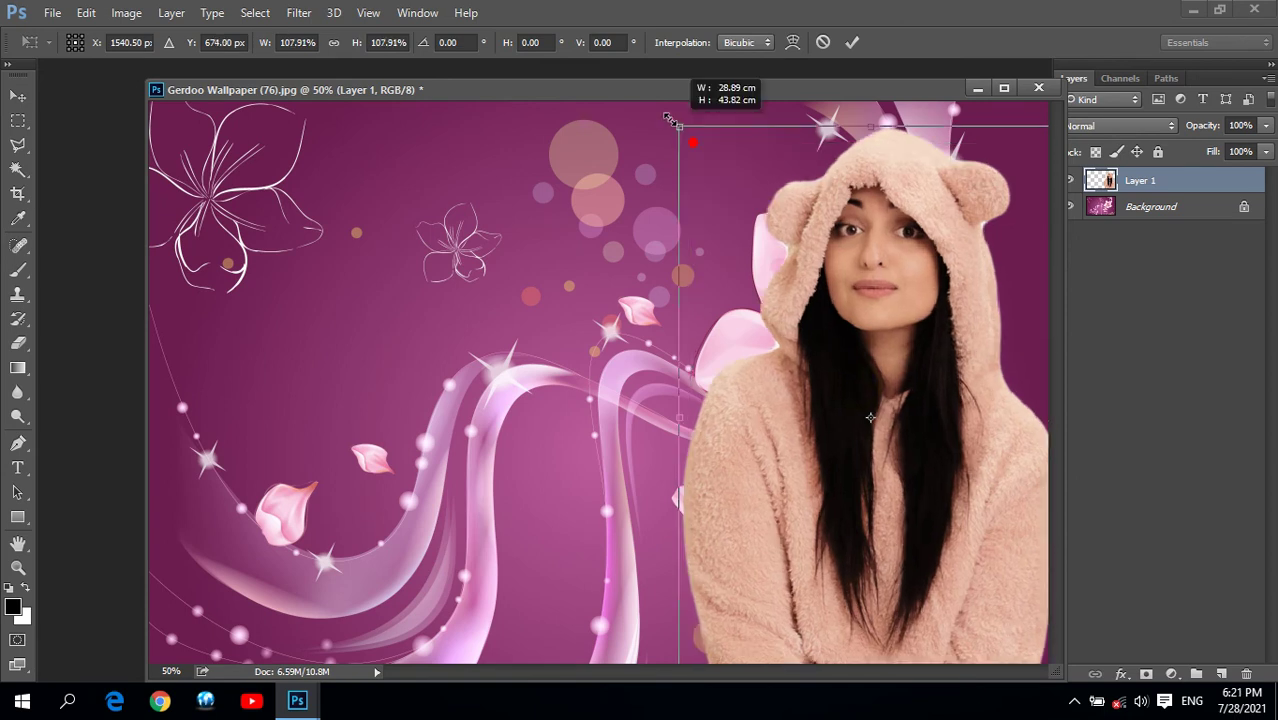
{"action": "key", "text": "Return"}
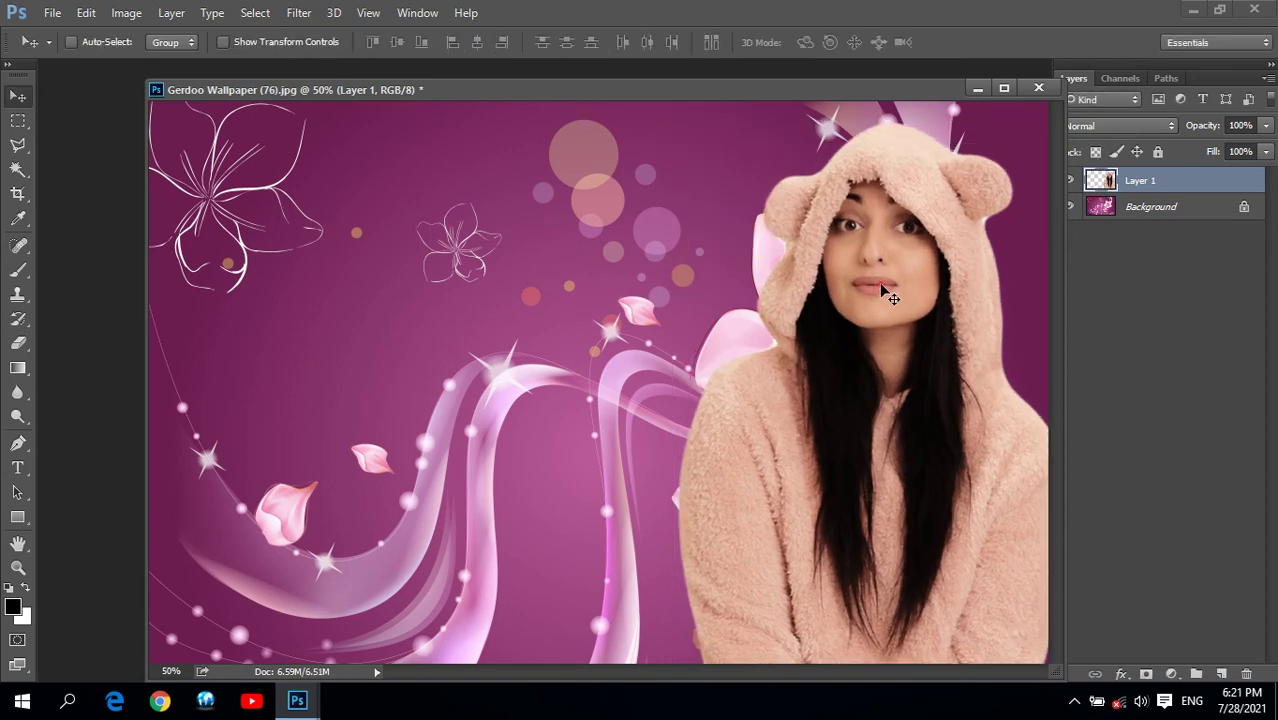
{"action": "left_click_drag", "start_coordinate": [882, 290], "coordinate": [876, 270]}
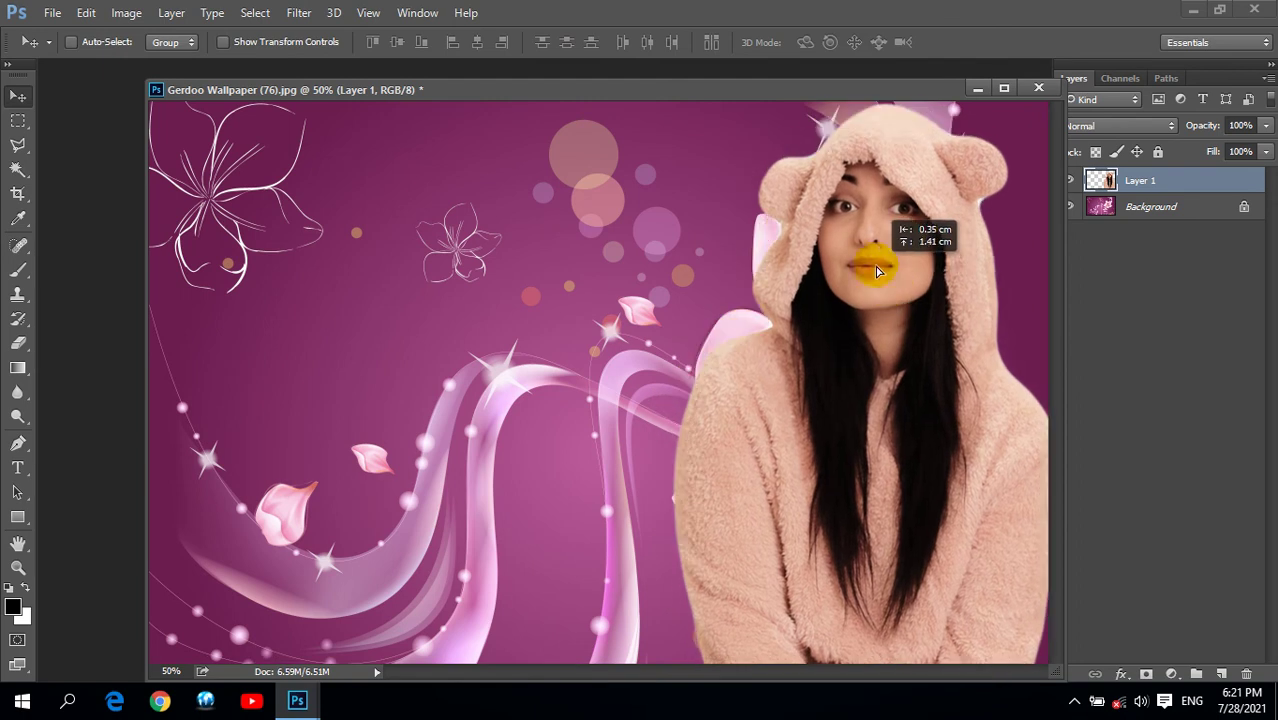
{"action": "left_click_drag", "start_coordinate": [876, 270], "coordinate": [863, 270]}
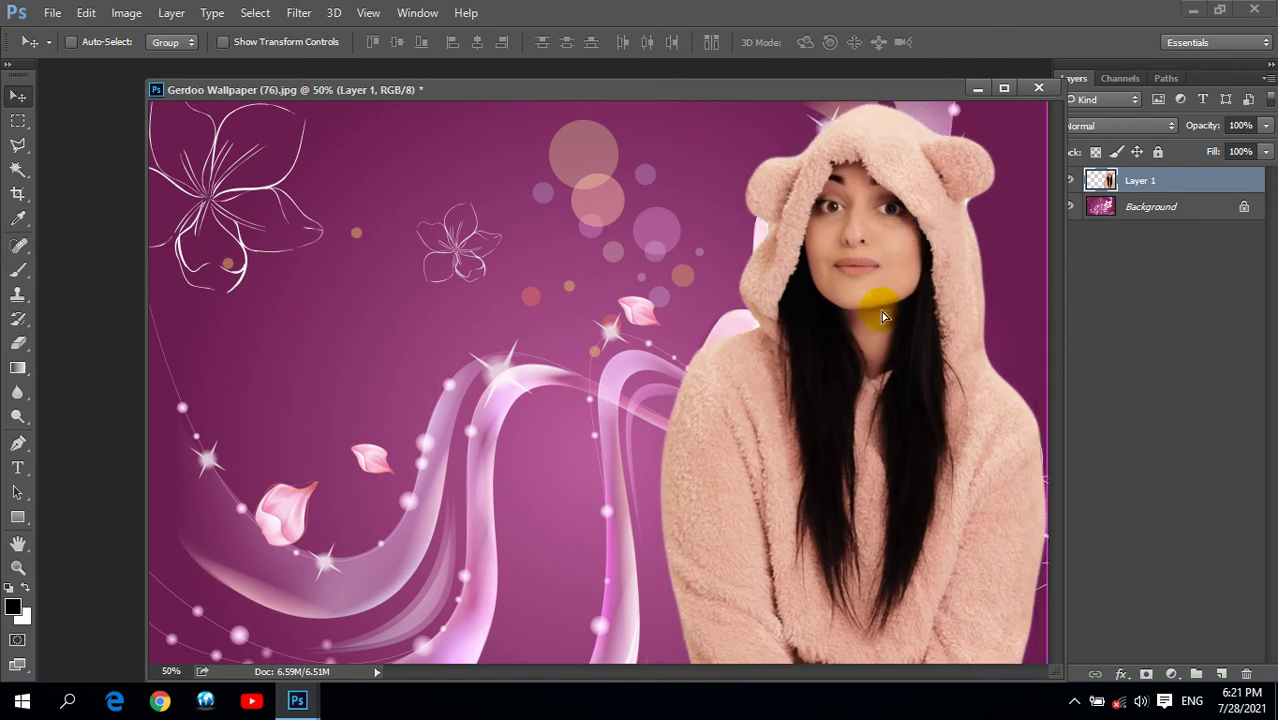
Apply Brightness/Contrast to Layer 1 with Brightness 27 and Contrast -7.
{"action": "left_click", "coordinate": [126, 12]}
{"action": "mouse_move", "coordinate": [150, 61]}
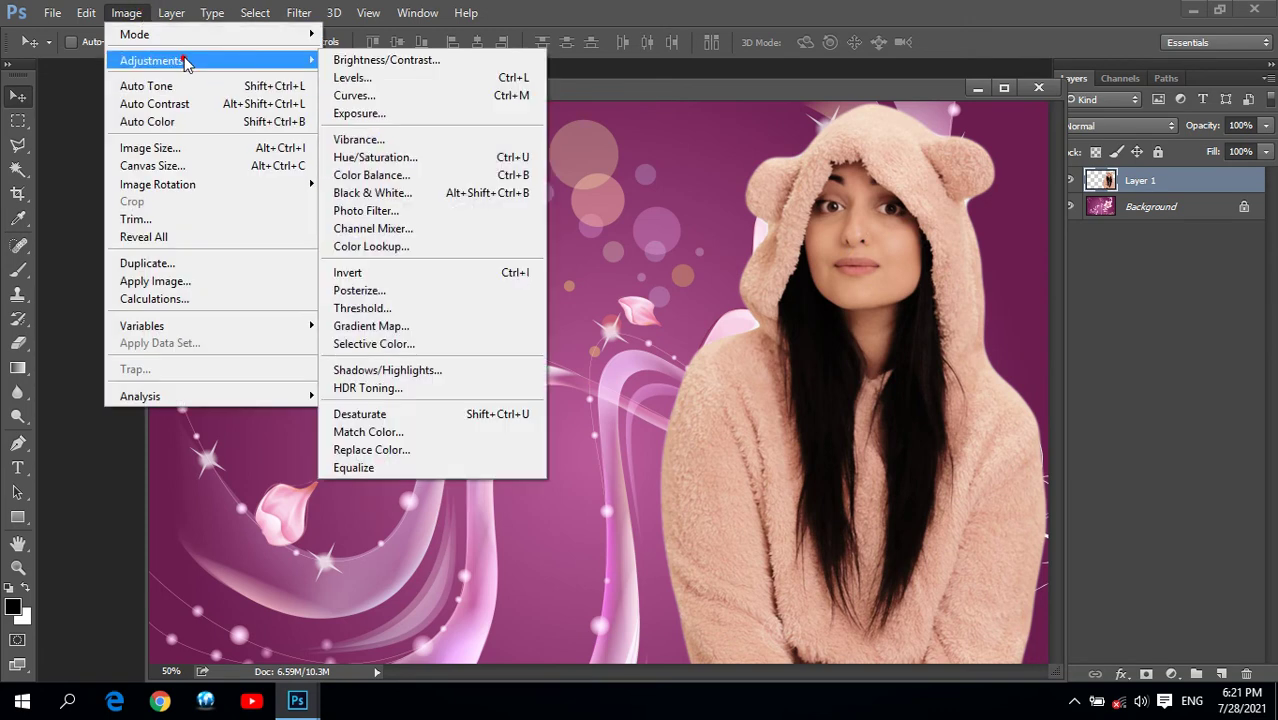
{"action": "left_click", "coordinate": [340, 59]}
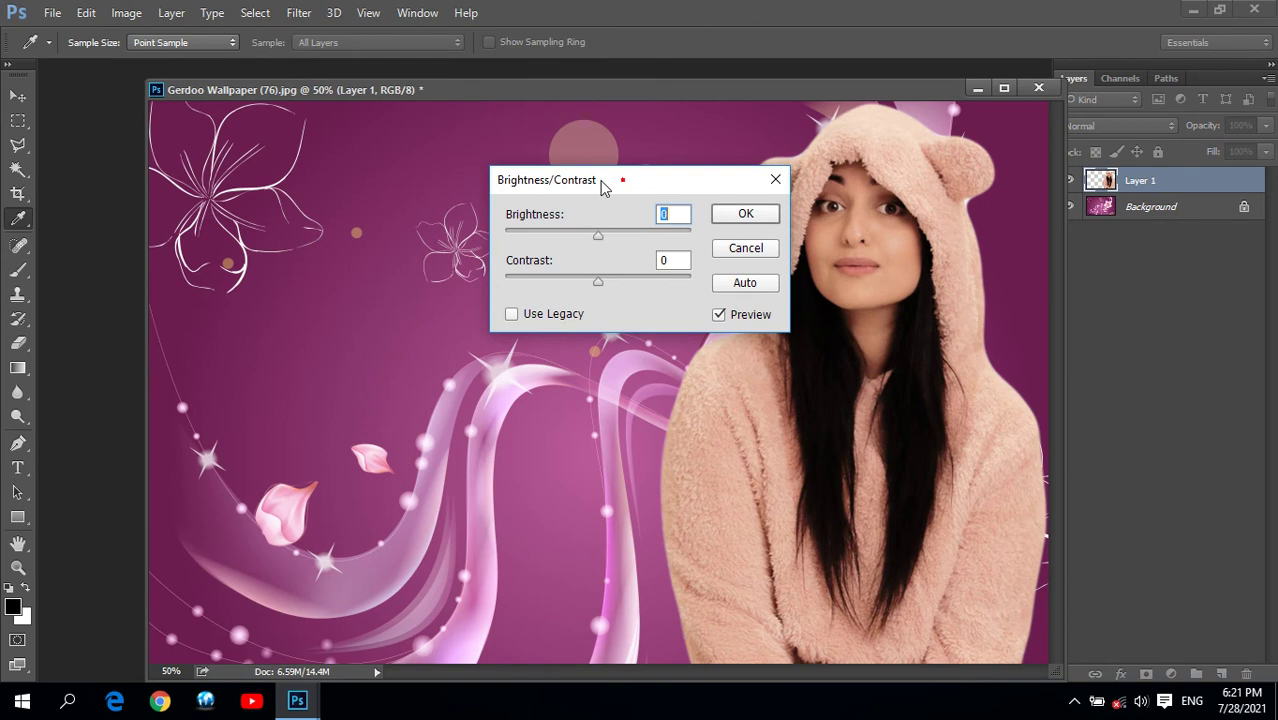
{"action": "left_click_drag", "start_coordinate": [618, 184], "coordinate": [479, 169]}
{"action": "left_click_drag", "start_coordinate": [459, 219], "coordinate": [466, 229]}
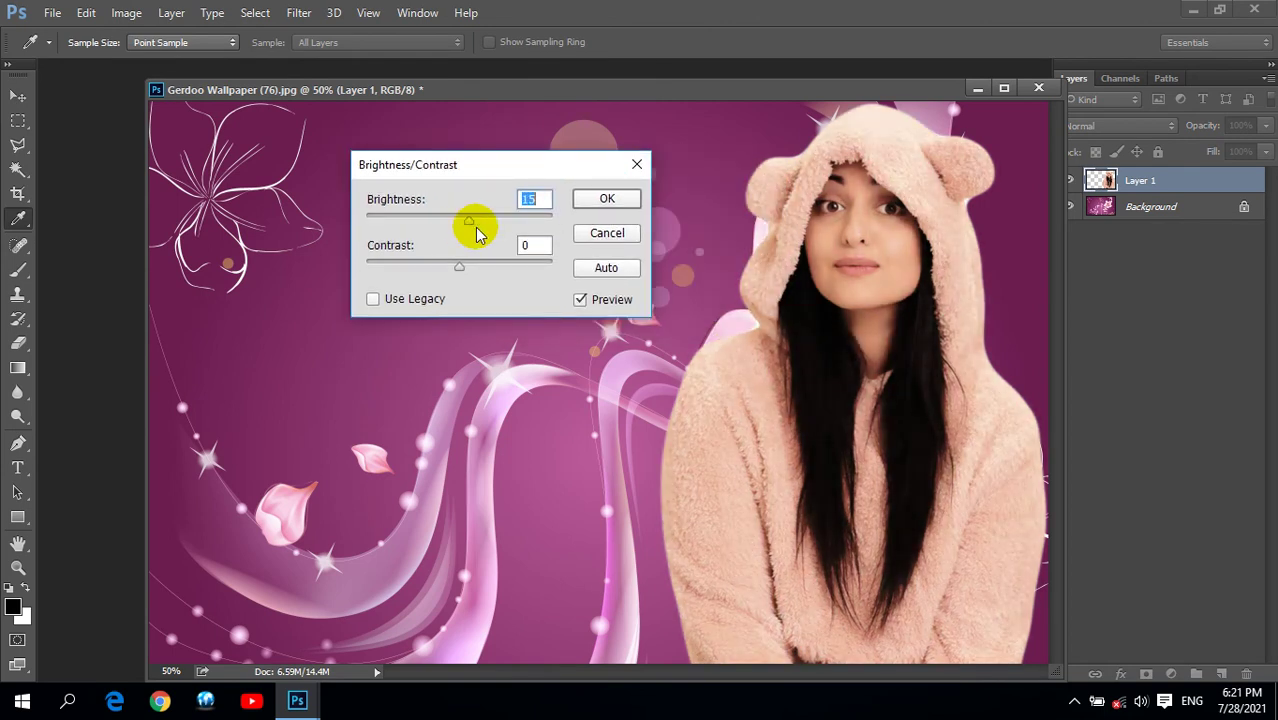
{"action": "left_click_drag", "start_coordinate": [466, 231], "coordinate": [489, 226]}
{"action": "mouse_move", "coordinate": [459, 266]}
{"action": "left_mouse_down"}
{"action": "mouse_move", "coordinate": [388, 273]}
{"action": "mouse_move", "coordinate": [513, 277]}
{"action": "mouse_move", "coordinate": [449, 276]}
{"action": "left_mouse_up"}
{"action": "left_click", "coordinate": [607, 201]}
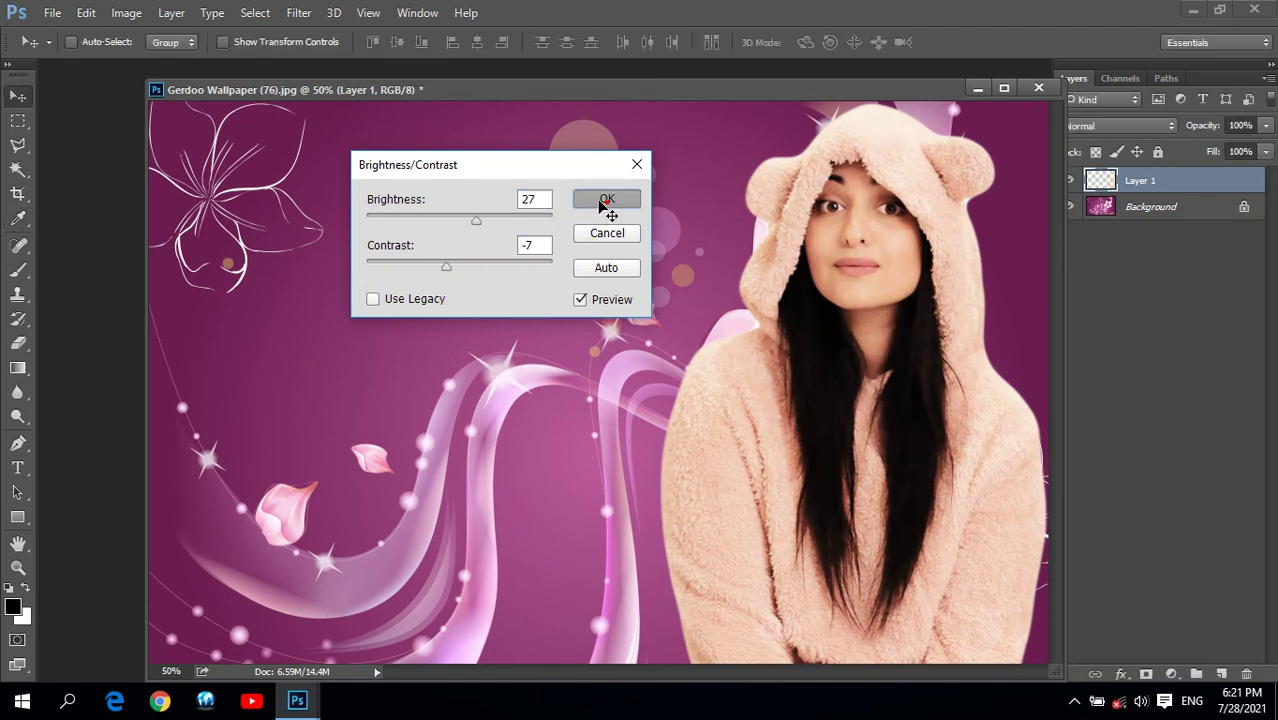
{"action": "left_click", "coordinate": [670, 188]}
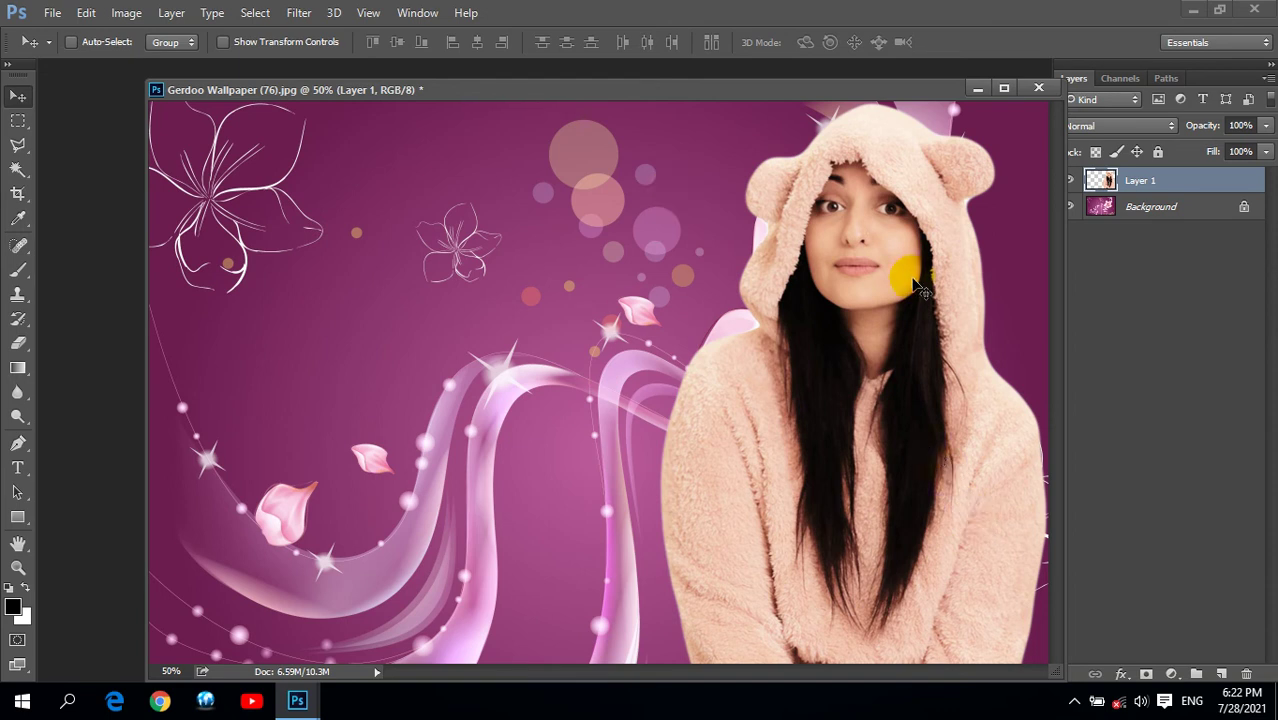
{"action": "left_click_drag", "start_coordinate": [699, 90], "coordinate": [662, 92]}
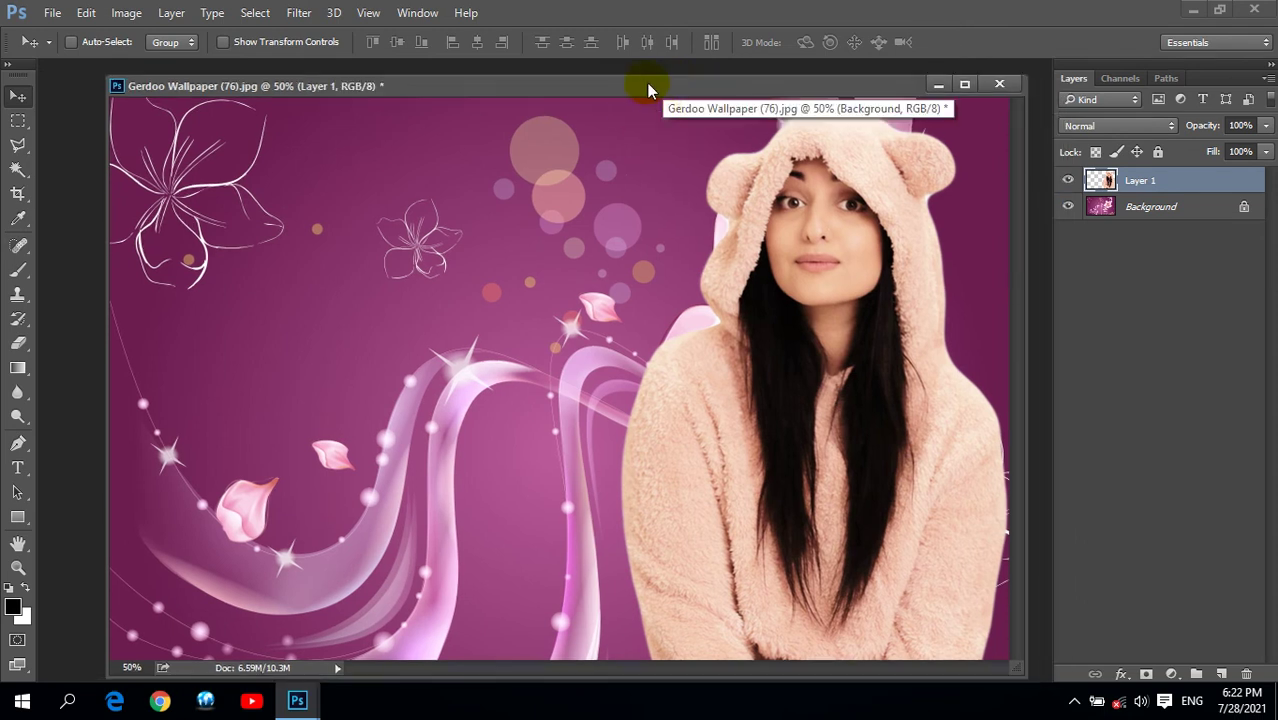
{"action": "left_click_drag", "start_coordinate": [655, 87], "coordinate": [646, 87]}
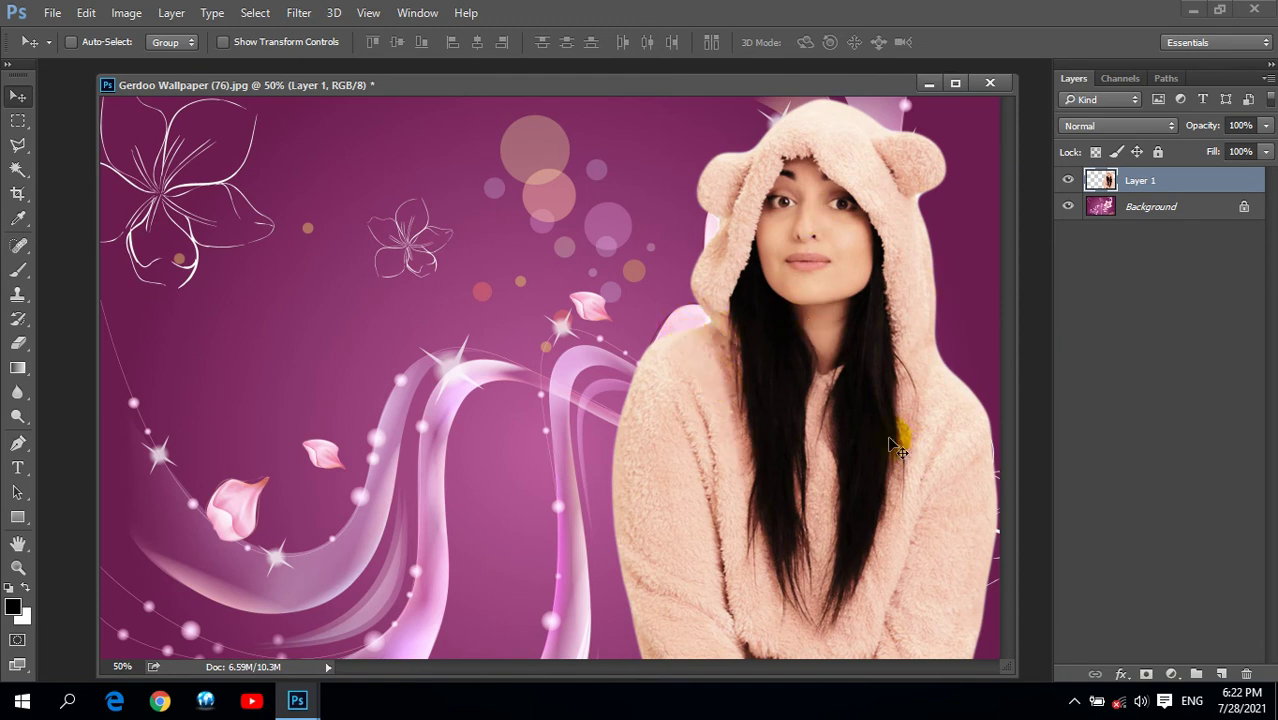
Duplicate the girl layer, move the copy to the left side and flip it horizontally.
{"action": "left_click_drag", "start_coordinate": [1147, 187], "coordinate": [1221, 673]}
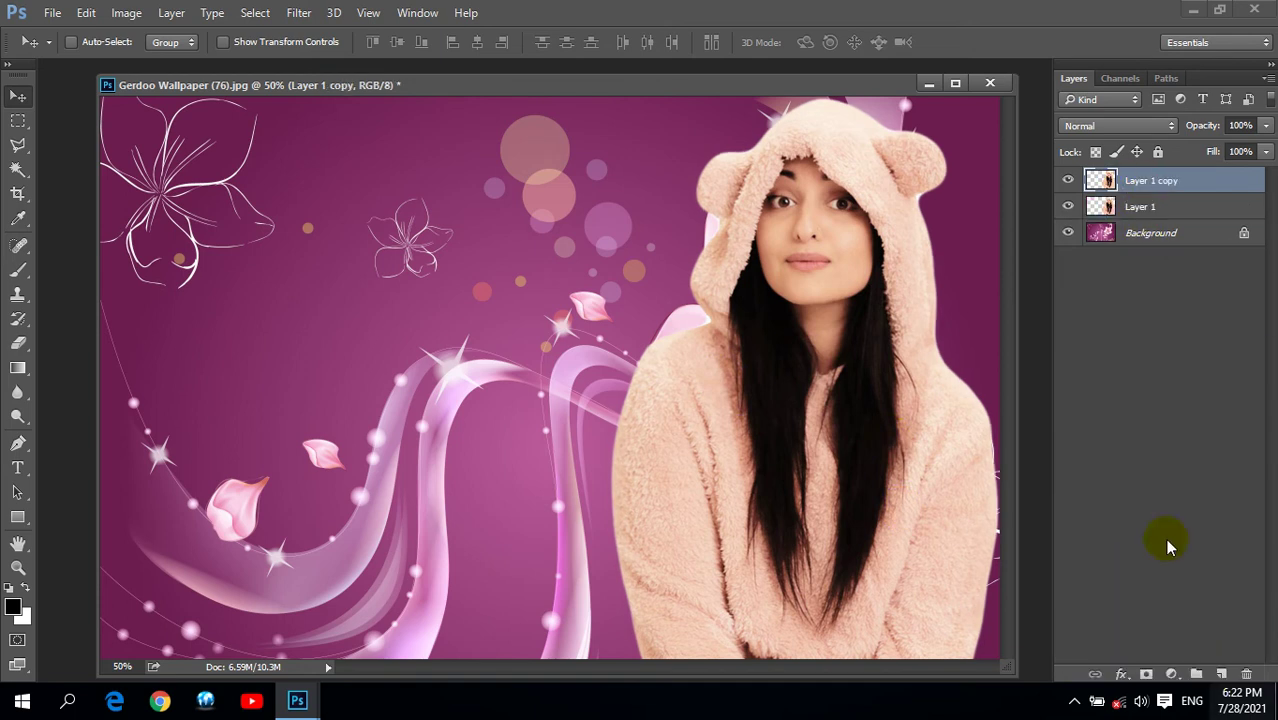
{"action": "mouse_move", "coordinate": [823, 263]}
{"action": "left_mouse_down"}
{"action": "mouse_move", "coordinate": [395, 283]}
{"action": "mouse_move", "coordinate": [343, 263]}
{"action": "left_mouse_up"}
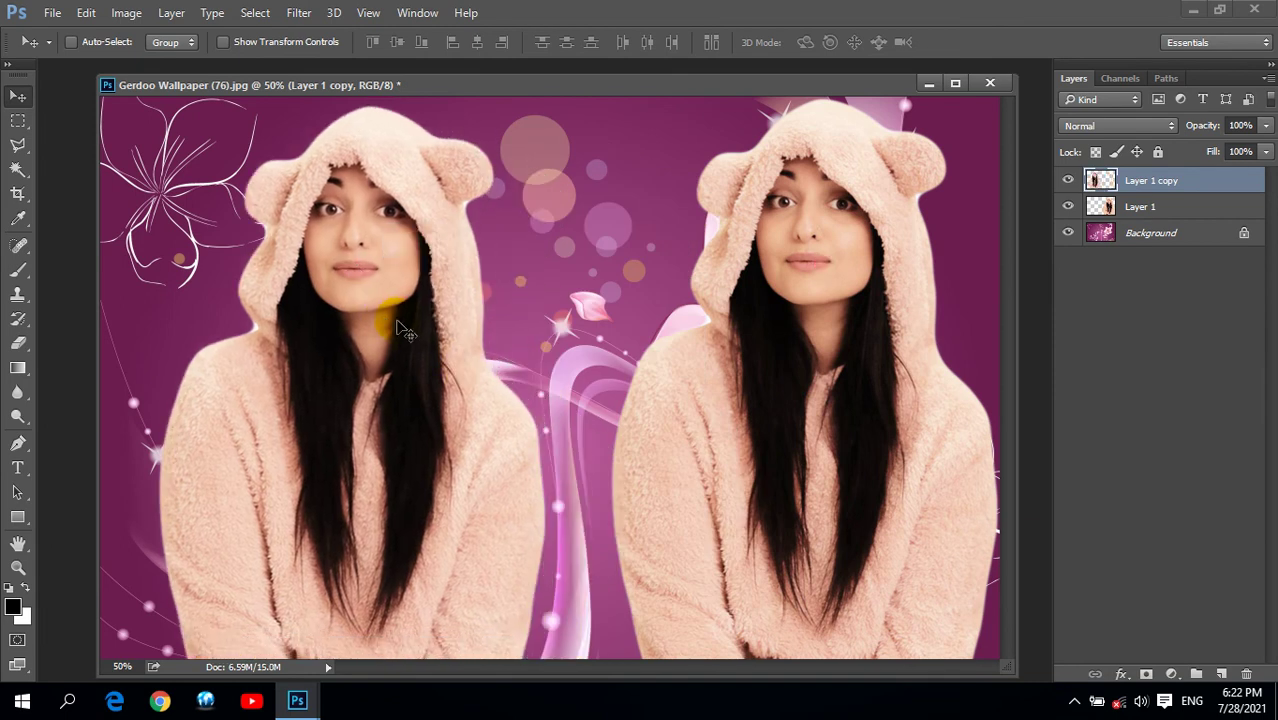
{"action": "key", "text": "ctrl+t"}
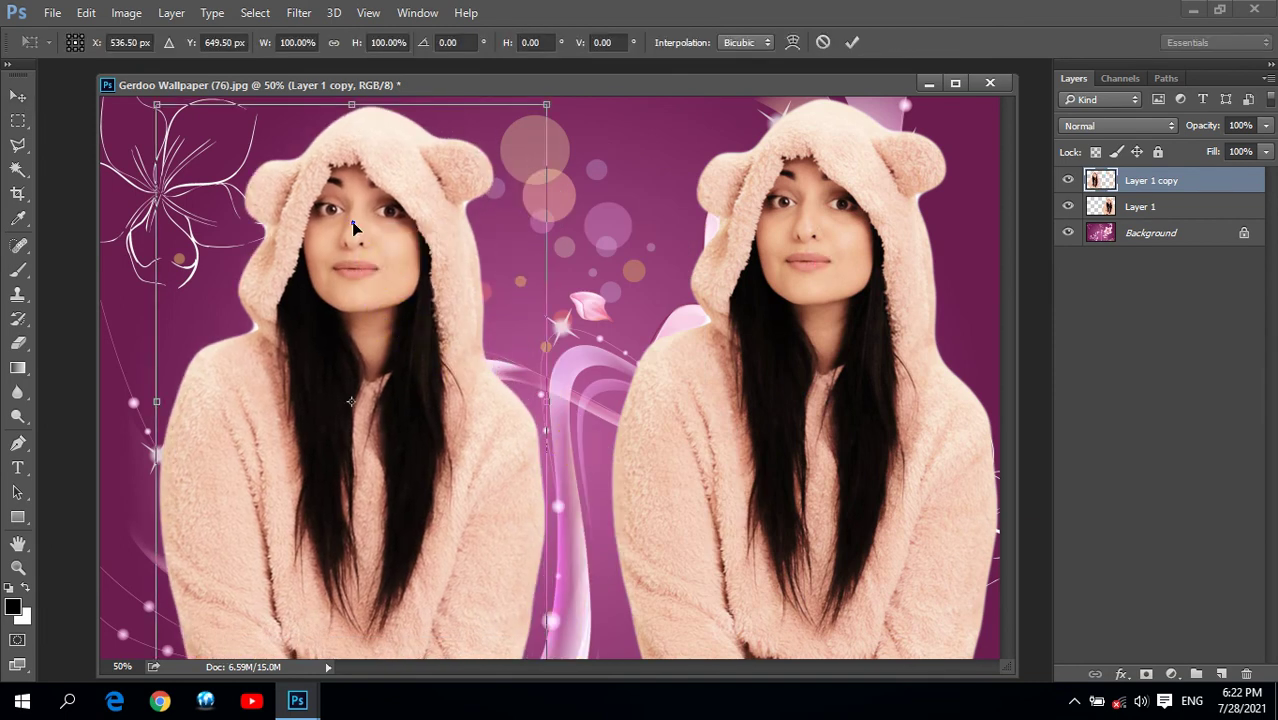
{"action": "right_click", "coordinate": [353, 228]}
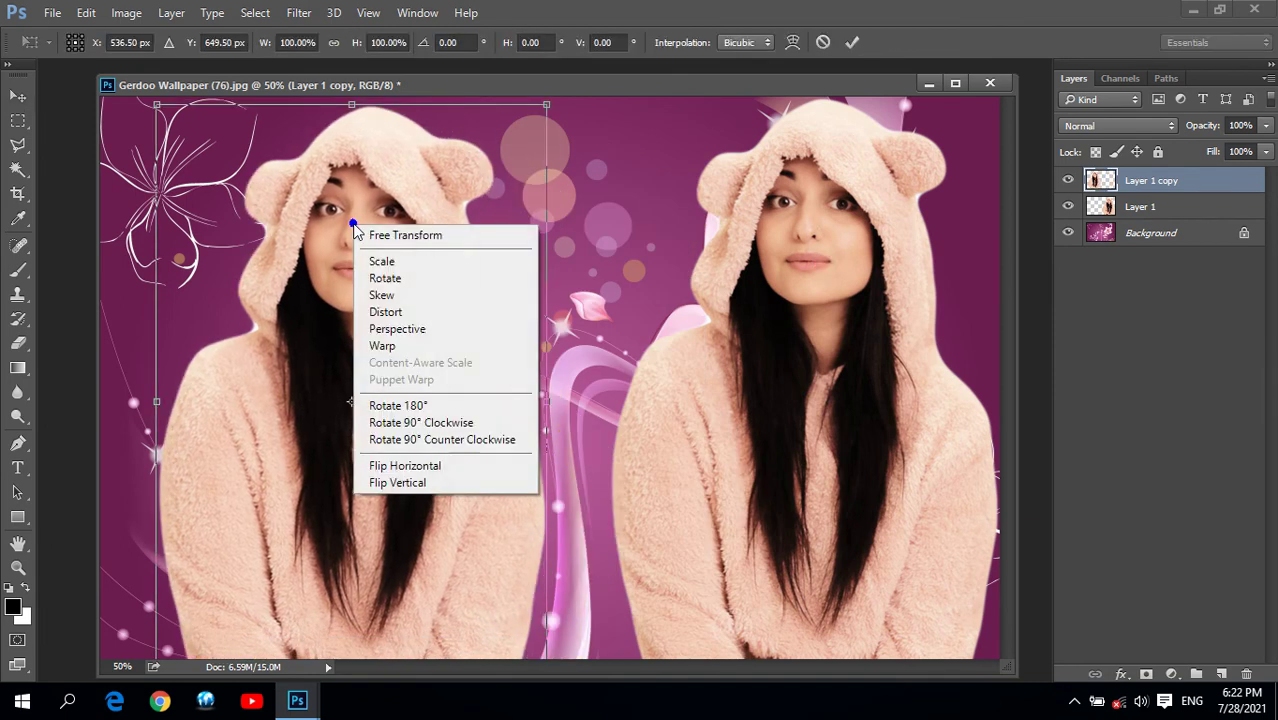
{"action": "left_click", "coordinate": [407, 470]}
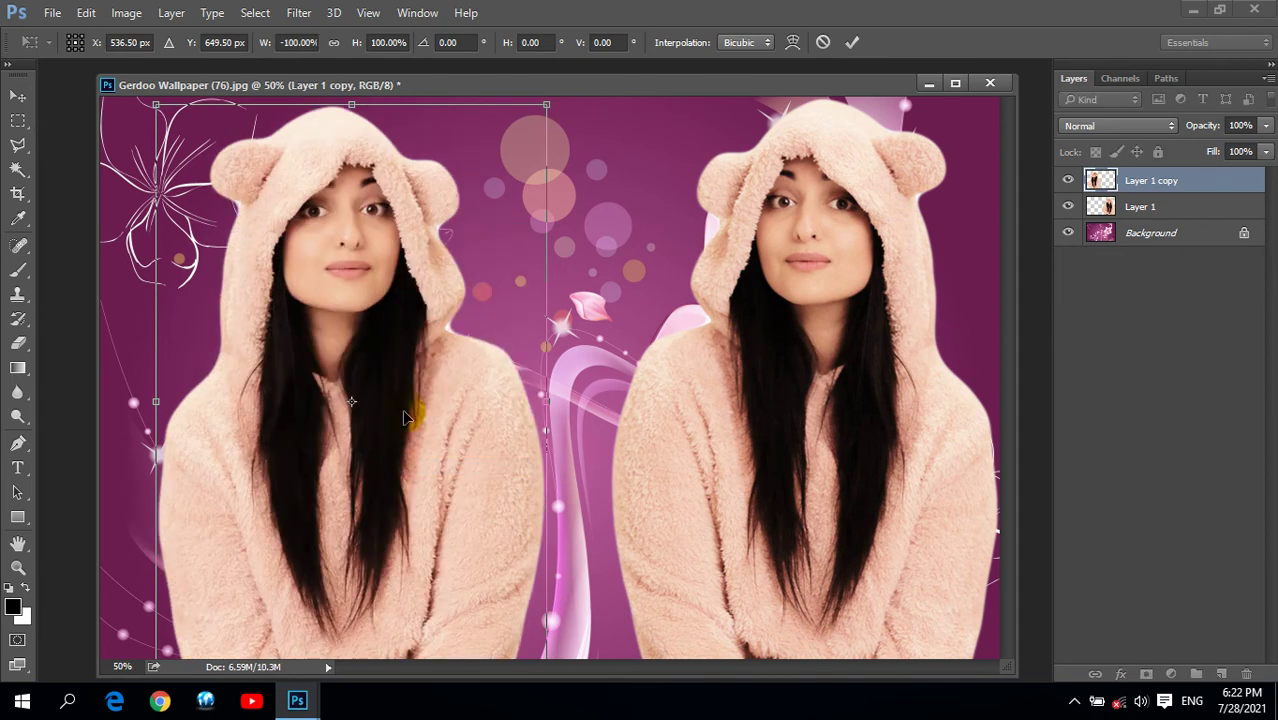
{"action": "left_click_drag", "start_coordinate": [360, 262], "coordinate": [350, 440]}
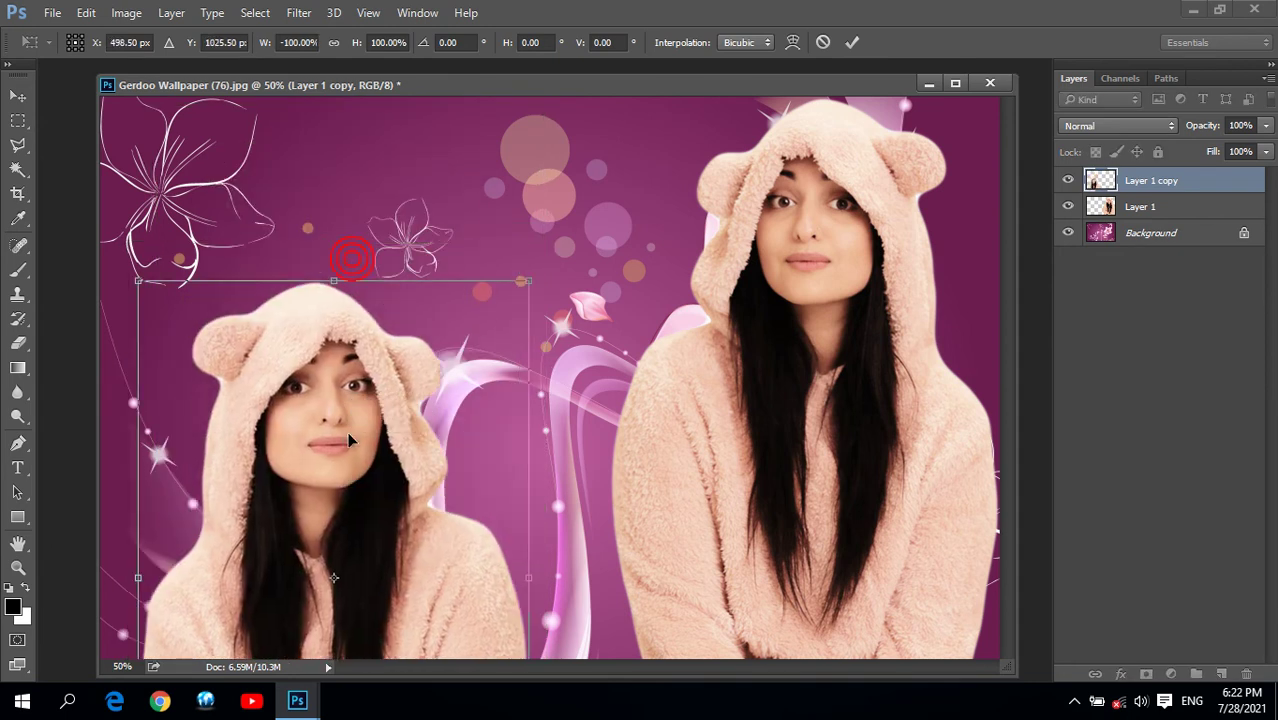
{"action": "left_click_drag", "start_coordinate": [522, 281], "coordinate": [585, 191]}
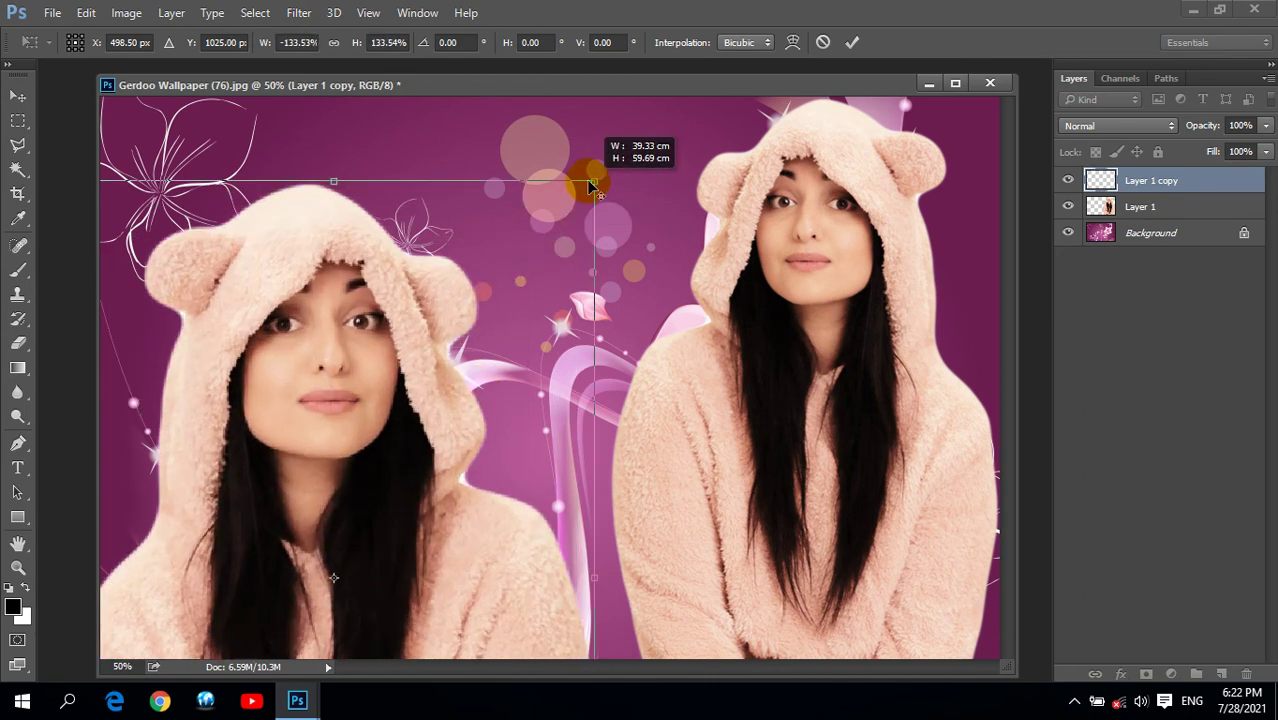
{"action": "double_click", "coordinate": [300, 385]}
{"action": "mouse_move", "coordinate": [306, 341]}
{"action": "left_mouse_down"}
{"action": "mouse_move", "coordinate": [287, 278]}
{"action": "mouse_move", "coordinate": [295, 372]}
{"action": "left_mouse_up"}
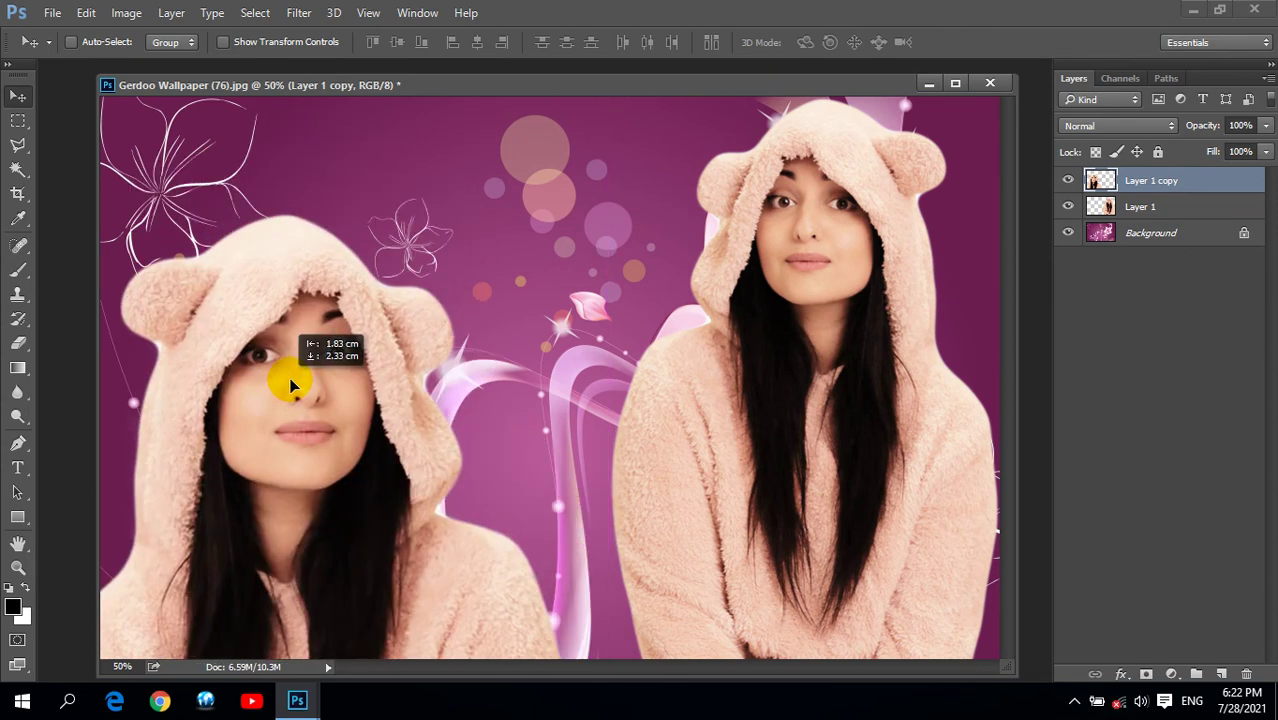
Enlarge Layer 1 copy to about 119% and reposition it on the left side.
{"action": "key", "text": "ctrl+t"}
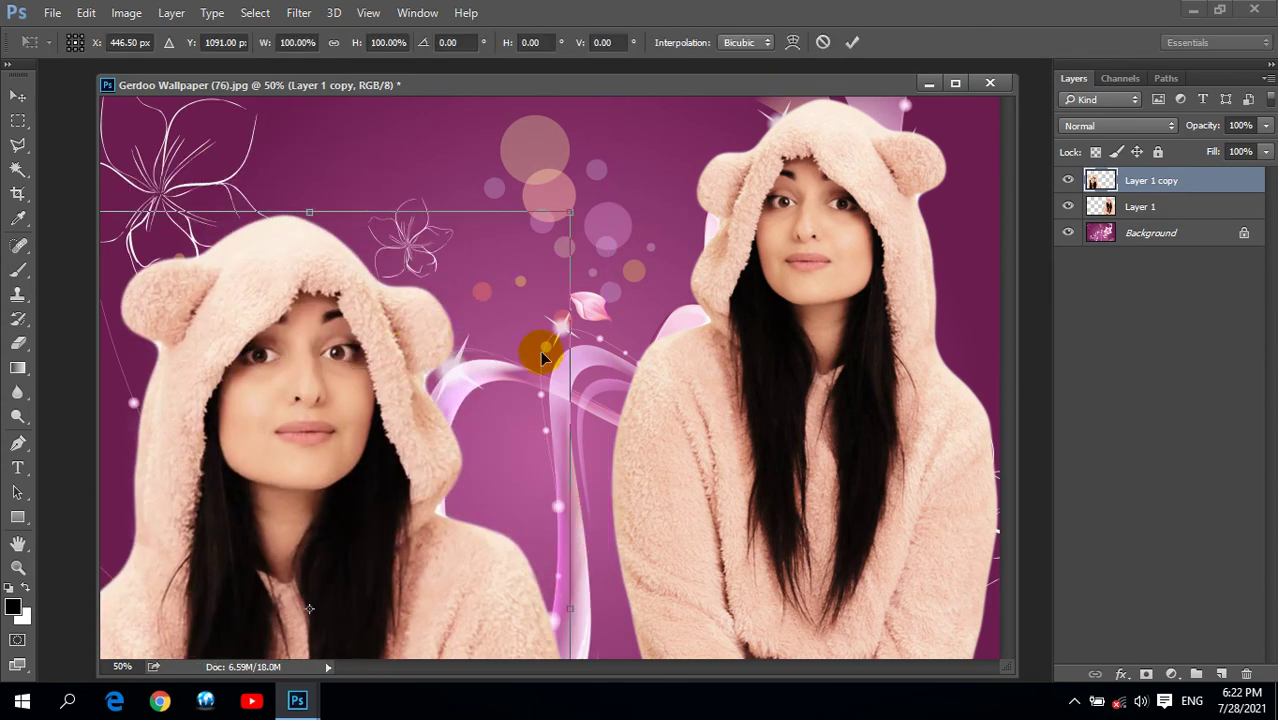
{"action": "left_click_drag", "start_coordinate": [568, 212], "coordinate": [612, 142]}
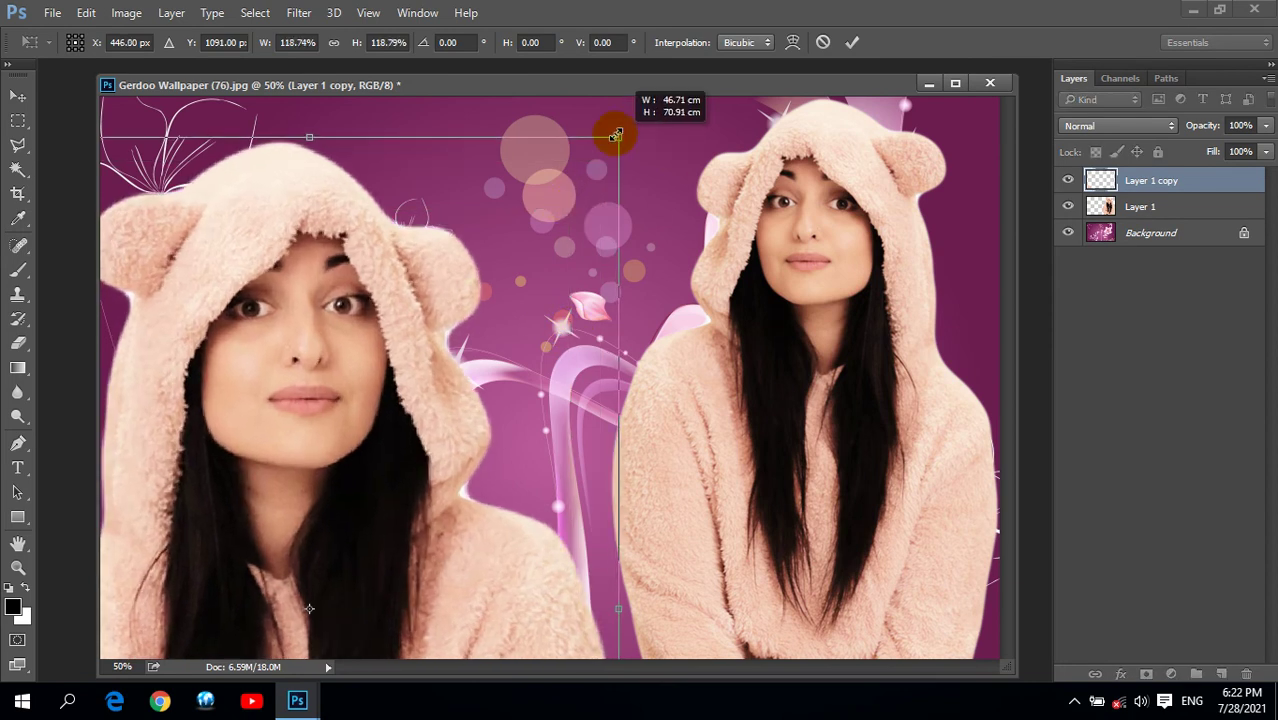
{"action": "key", "text": "Return"}
{"action": "left_click_drag", "start_coordinate": [316, 407], "coordinate": [331, 349]}
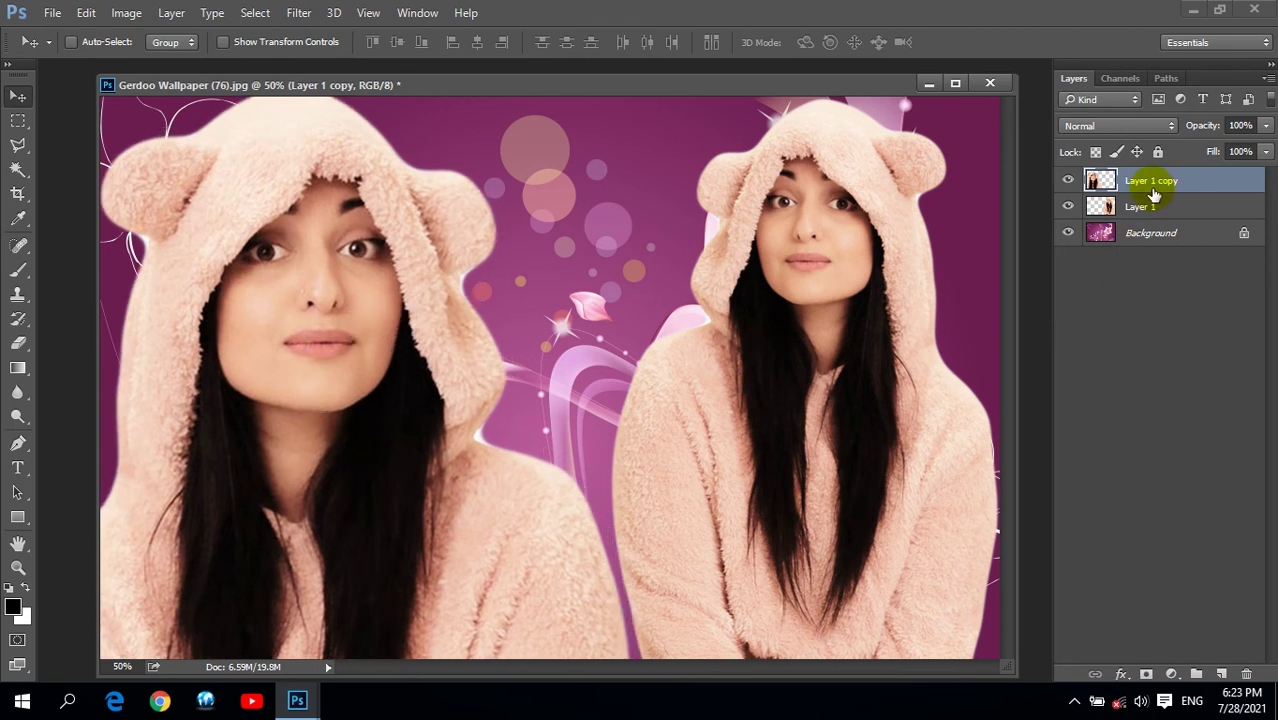
Set Layer 1 copy to Luminosity blending at 20% opacity and preview in full-screen mode.
{"action": "left_click", "coordinate": [1110, 125]}
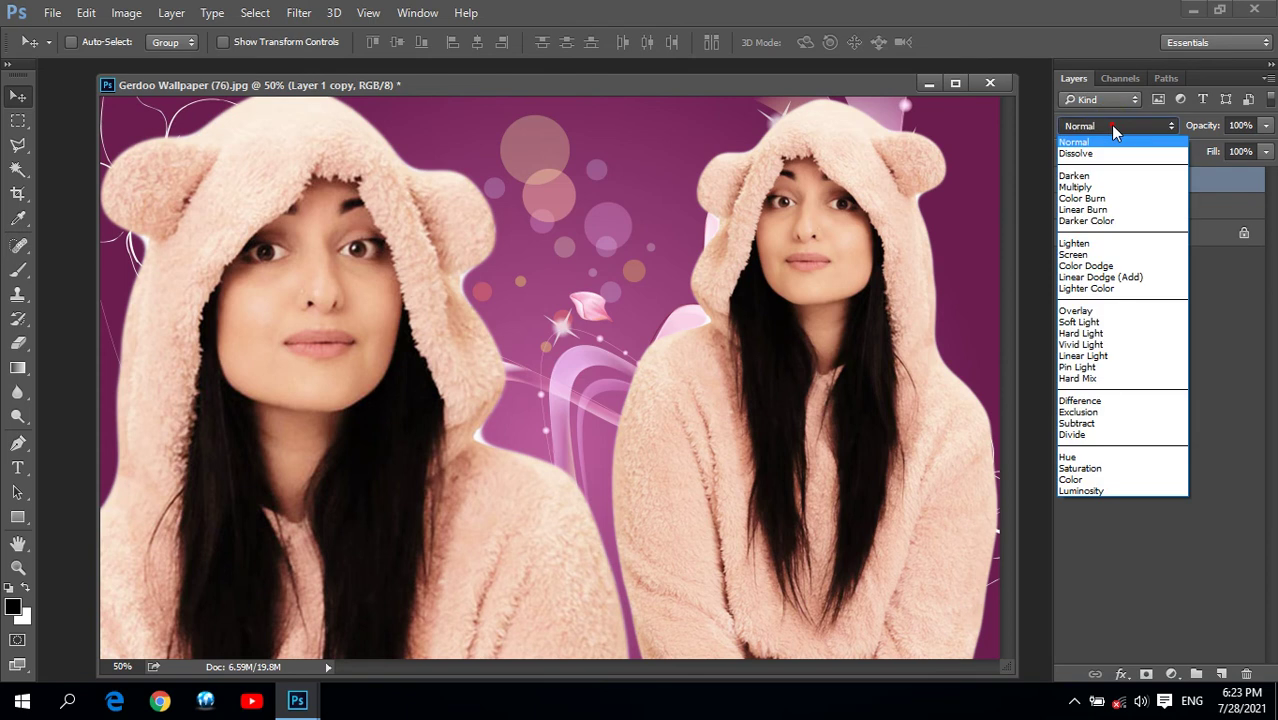
{"action": "left_click", "coordinate": [1114, 492]}
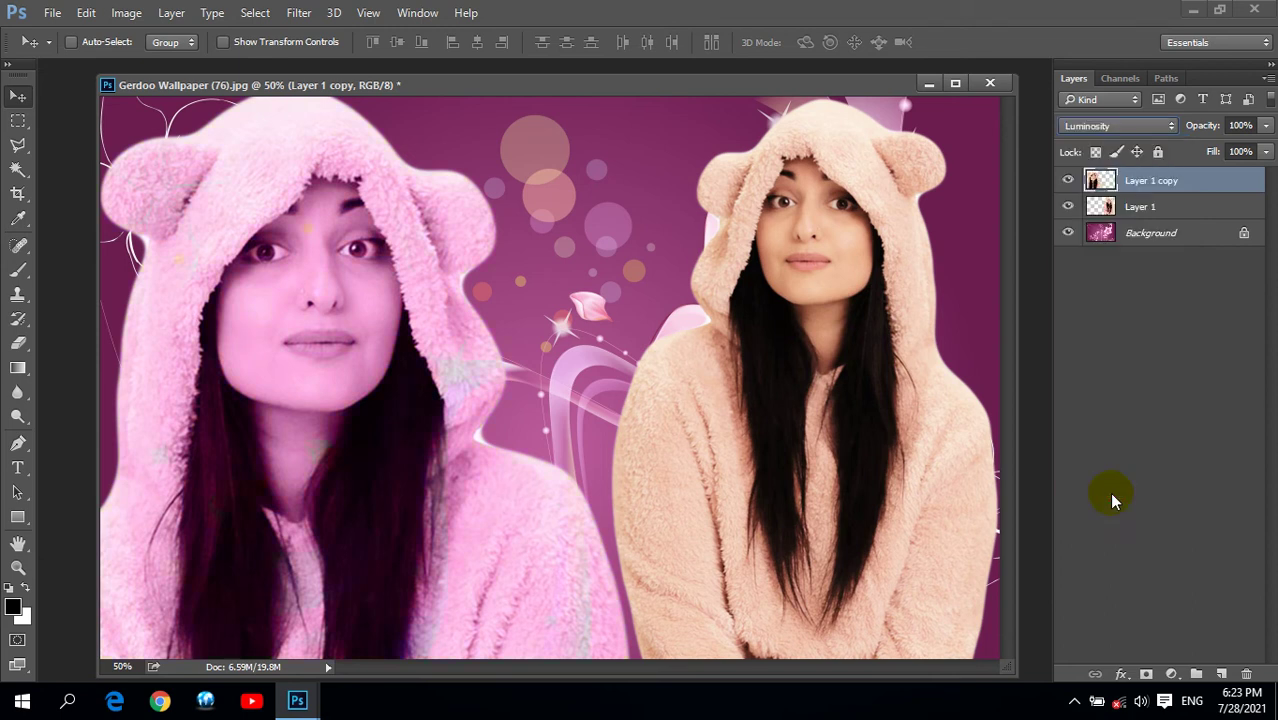
{"action": "left_click", "coordinate": [1245, 125]}
{"action": "type", "text": "20"}
{"action": "left_click", "coordinate": [633, 183]}
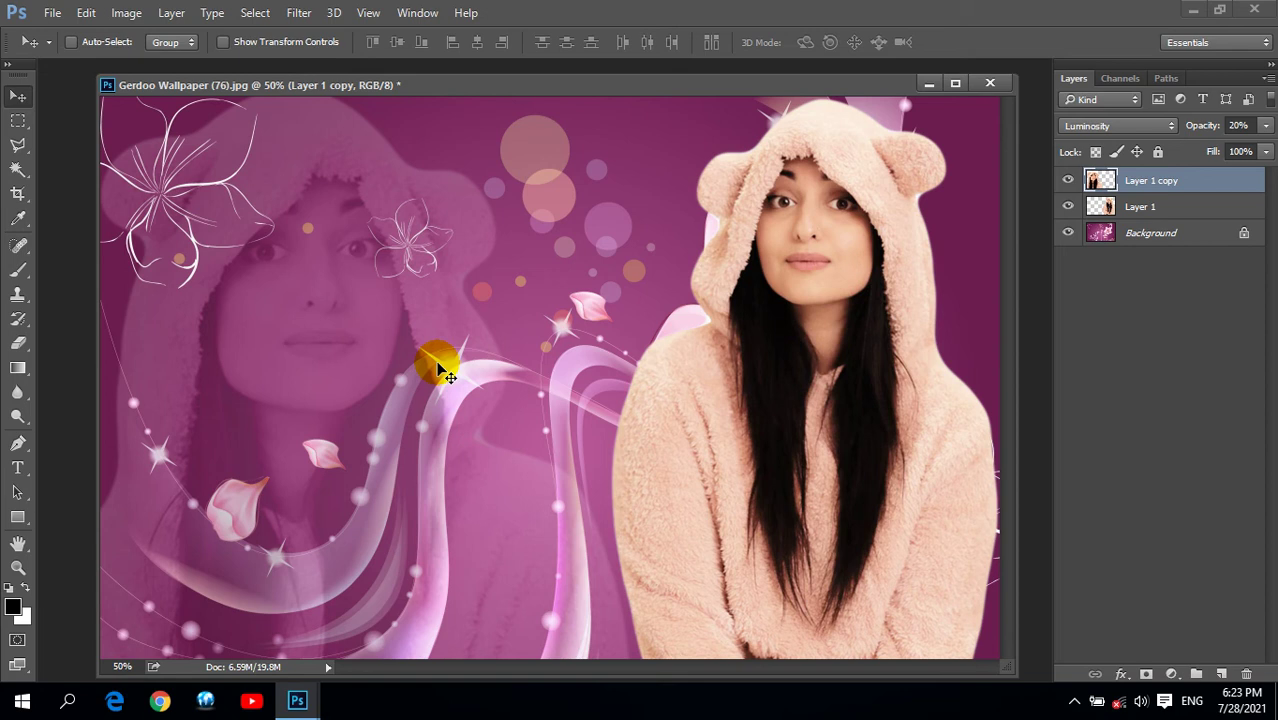
{"action": "key", "text": "f"}
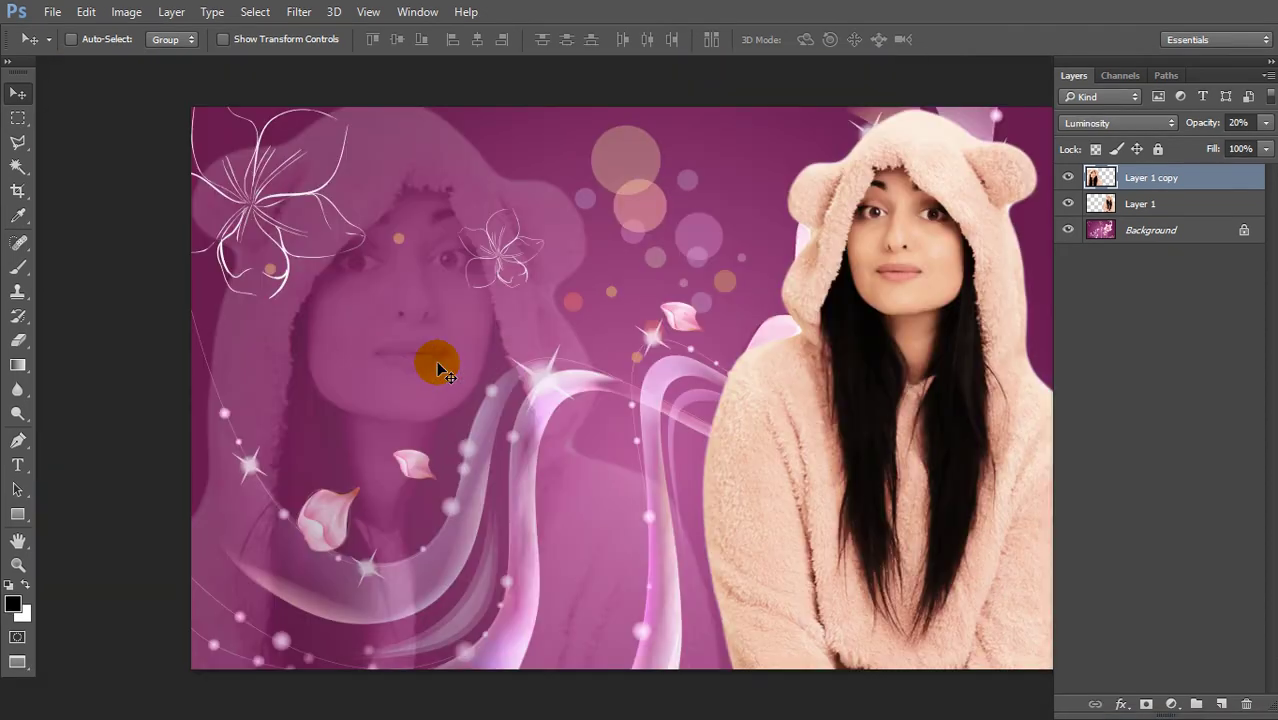
{"action": "key", "text": "f"}
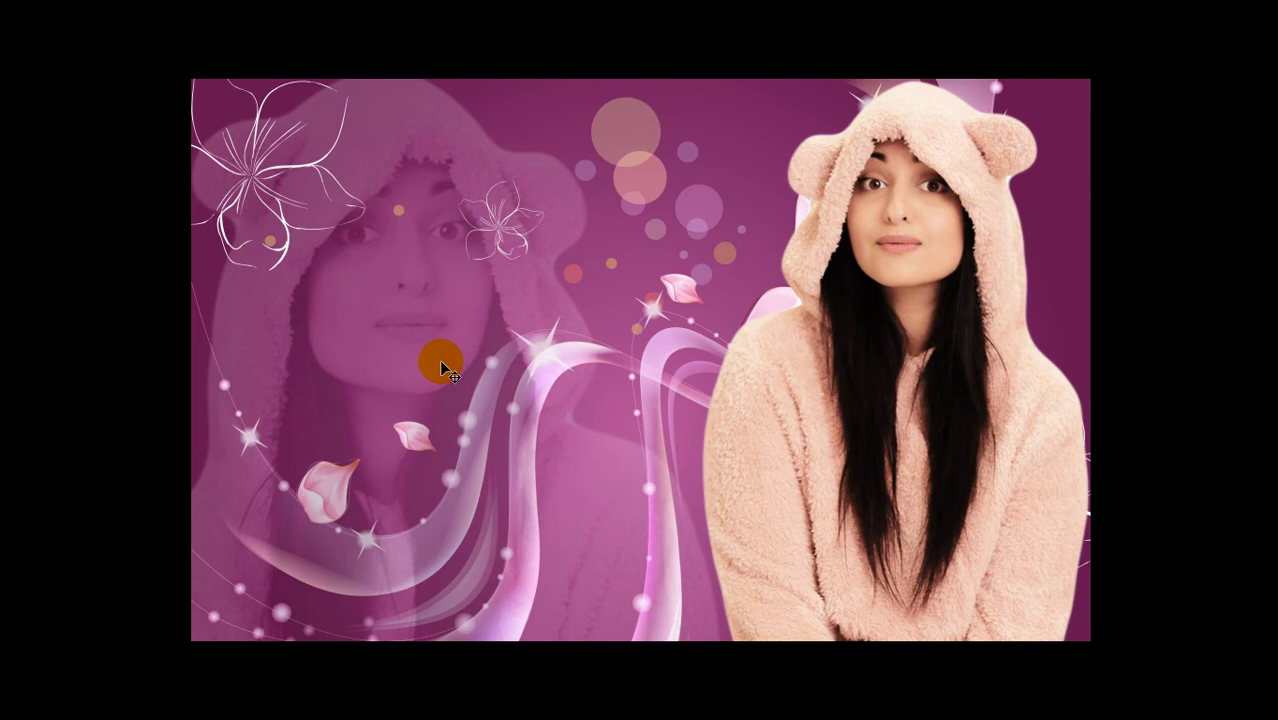
Exit full-screen mode, nudge the document window, and open the File menu.
{"action": "key", "text": "f"}
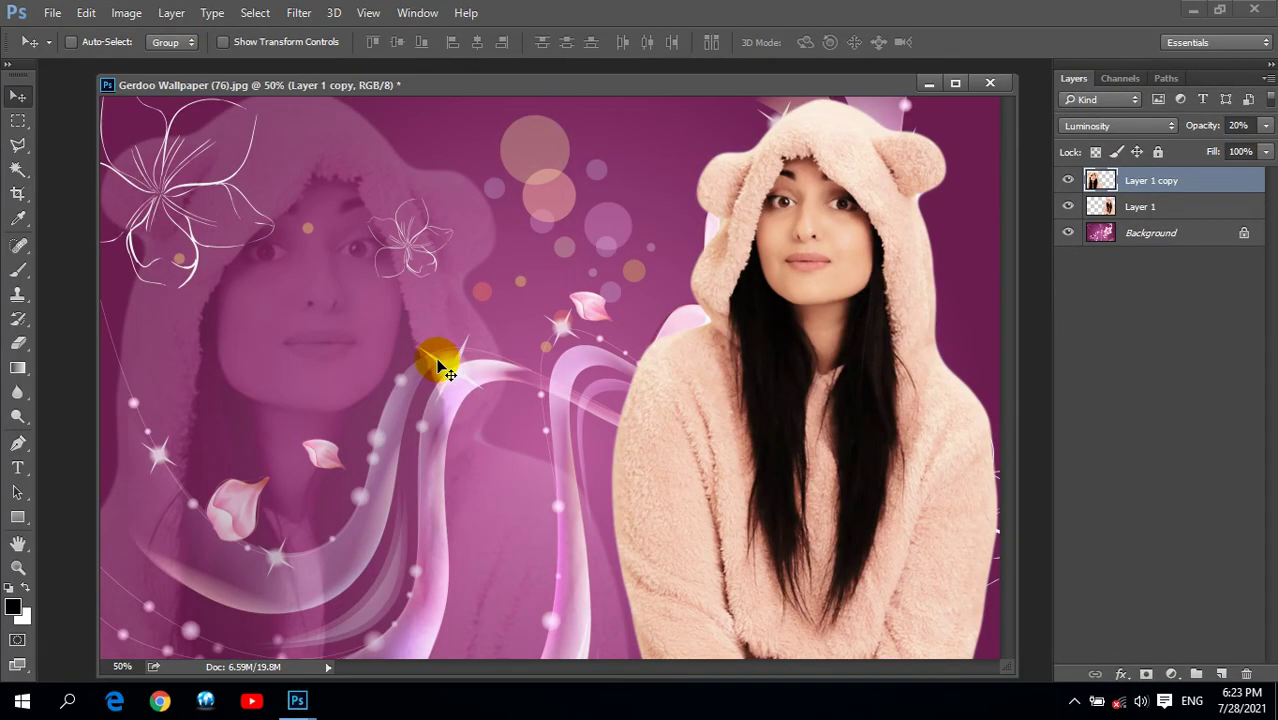
{"action": "left_click_drag", "start_coordinate": [609, 90], "coordinate": [615, 86]}
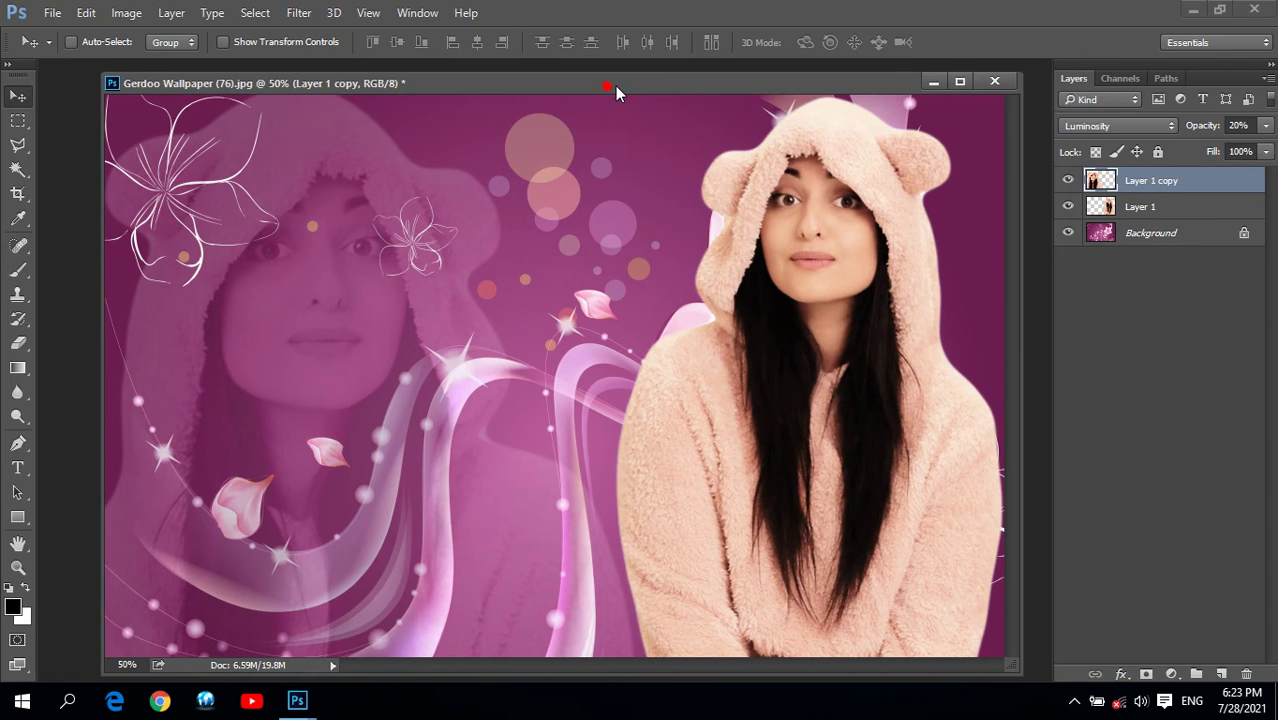
{"action": "left_click", "coordinate": [52, 13]}
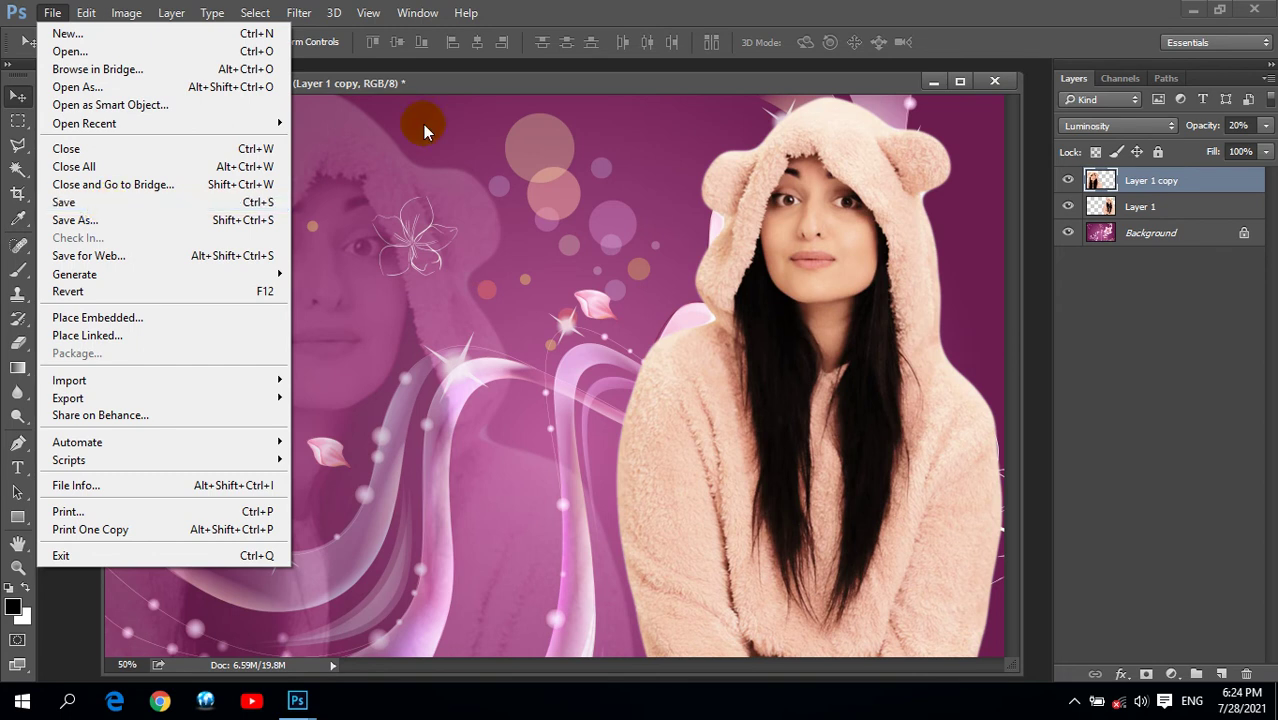
Dismiss the File menu and shift the composite's window slightly left.
{"action": "left_click", "coordinate": [433, 89]}
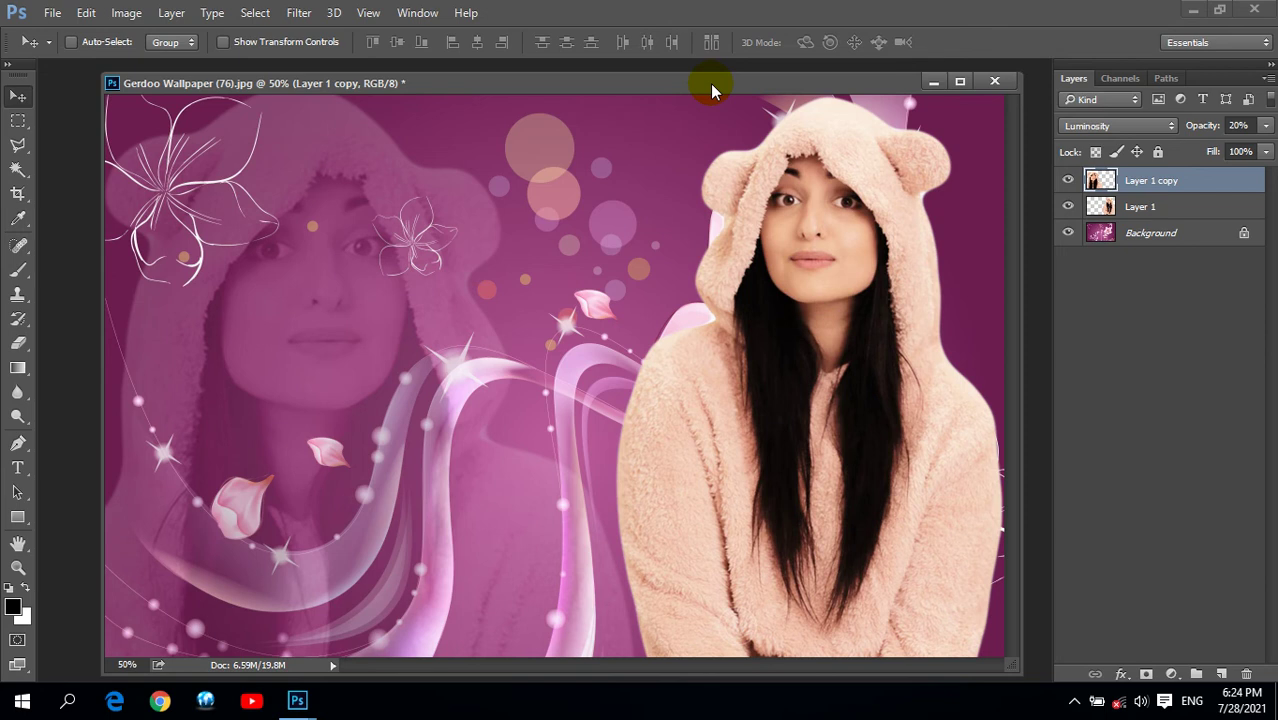
{"action": "left_click_drag", "start_coordinate": [688, 84], "coordinate": [678, 82]}
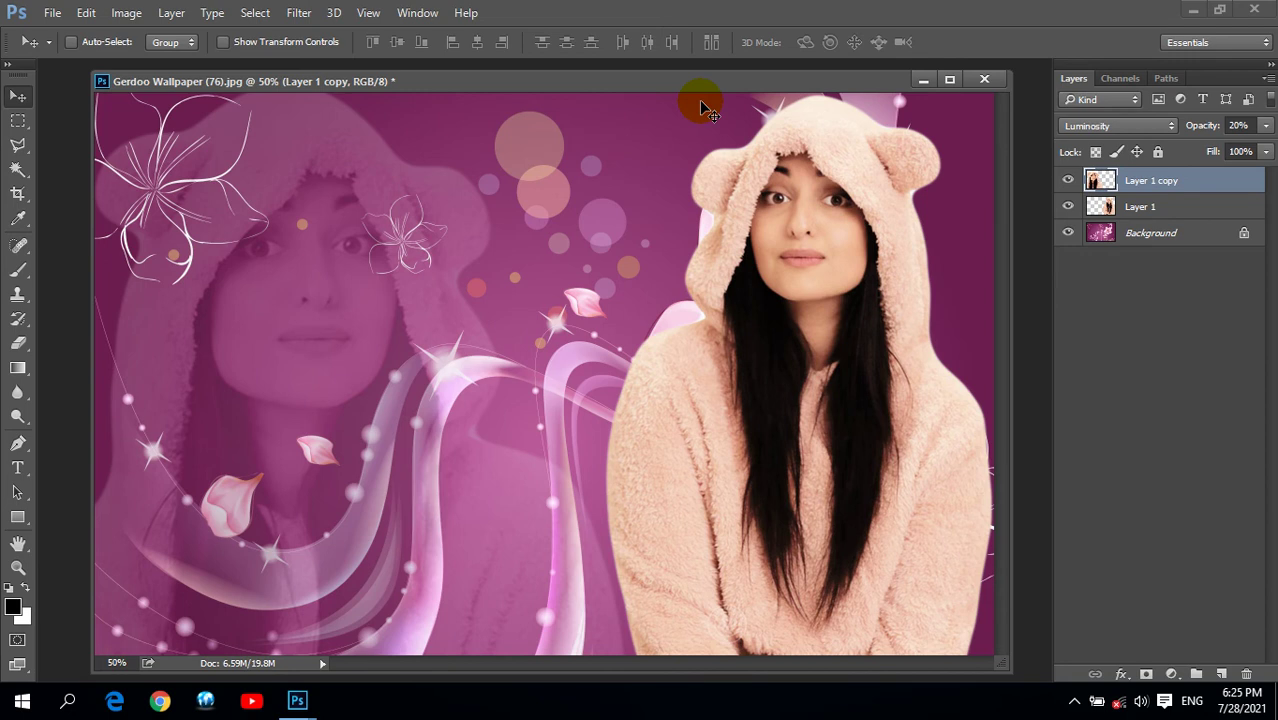
Start Save As on the Desktop with the file name ABC.
{"action": "left_click", "coordinate": [55, 13]}
{"action": "left_click", "coordinate": [125, 220]}
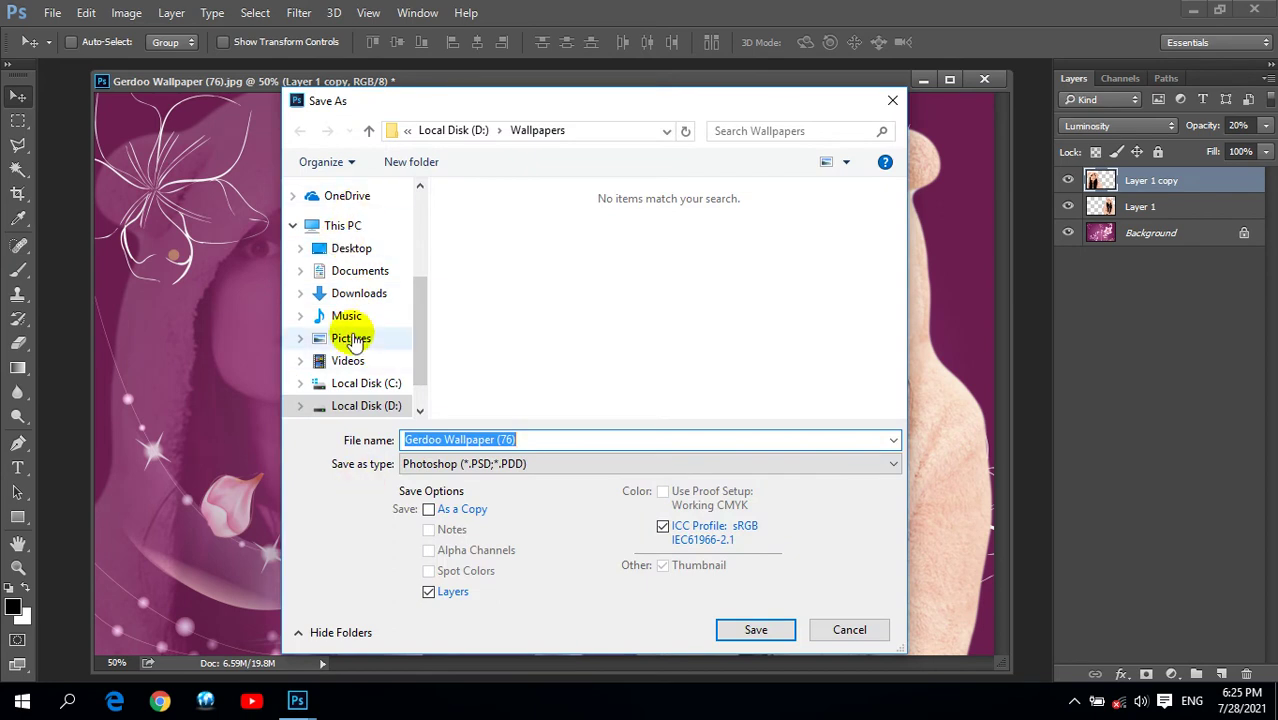
{"action": "left_click", "coordinate": [352, 248]}
{"action": "left_click", "coordinate": [533, 440]}
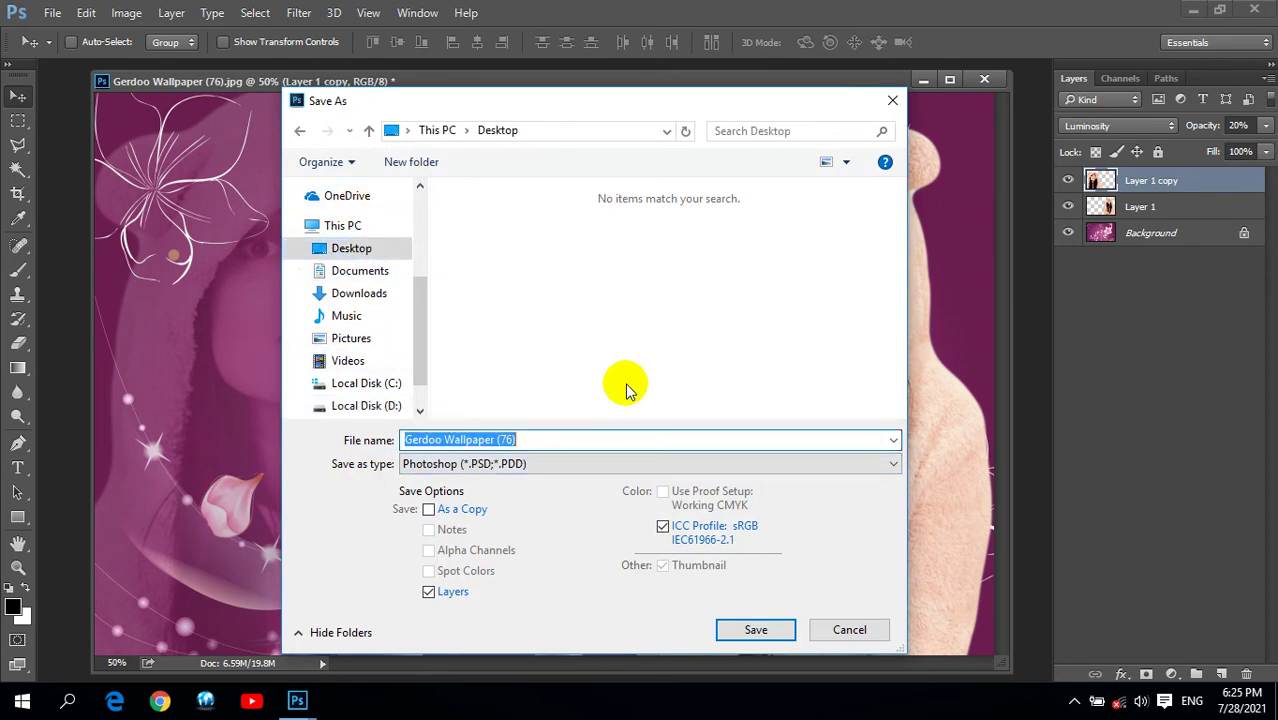
{"action": "type", "text": "ABC"}
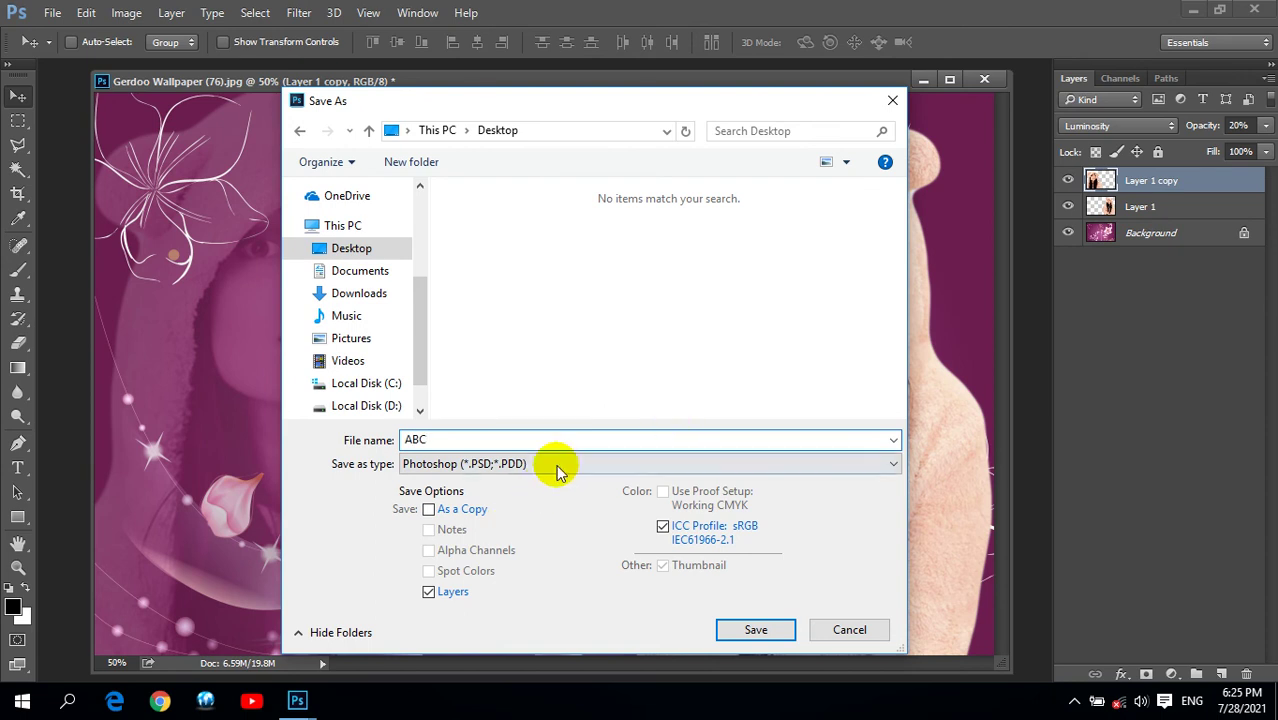
Set the Save as type to JPEG.
{"action": "left_click", "coordinate": [557, 466]}
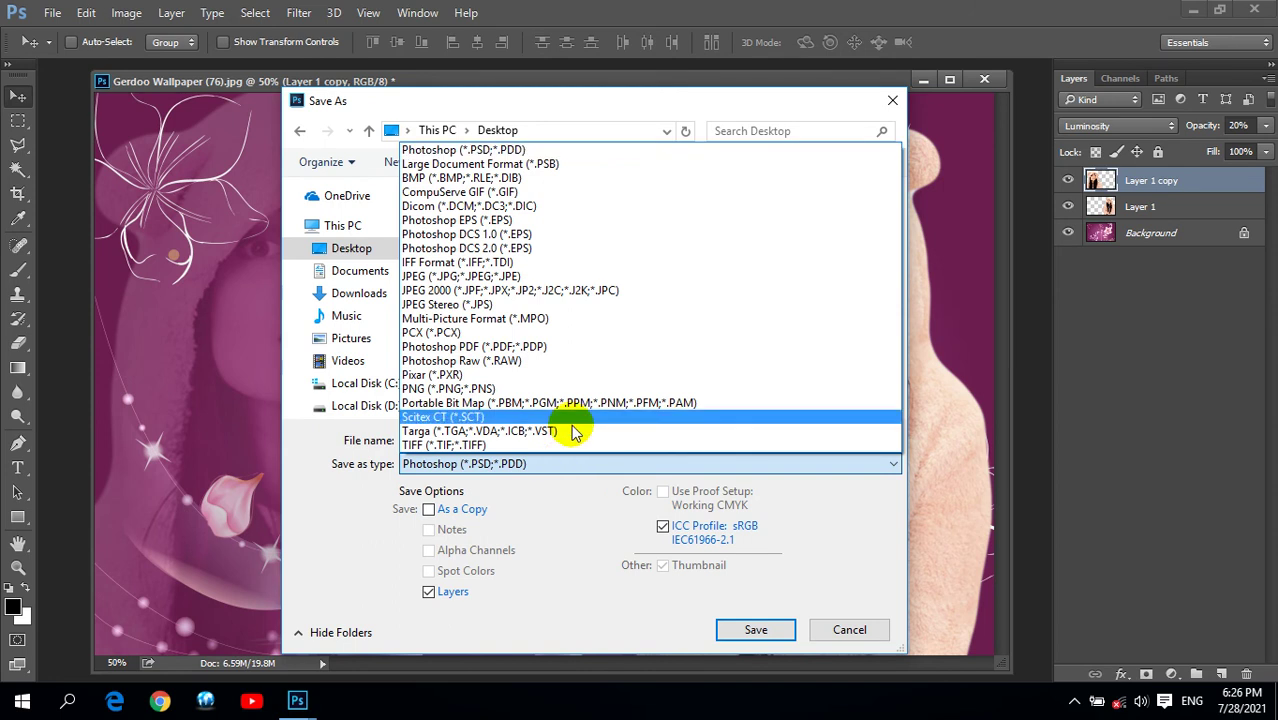
{"action": "left_click", "coordinate": [573, 99]}
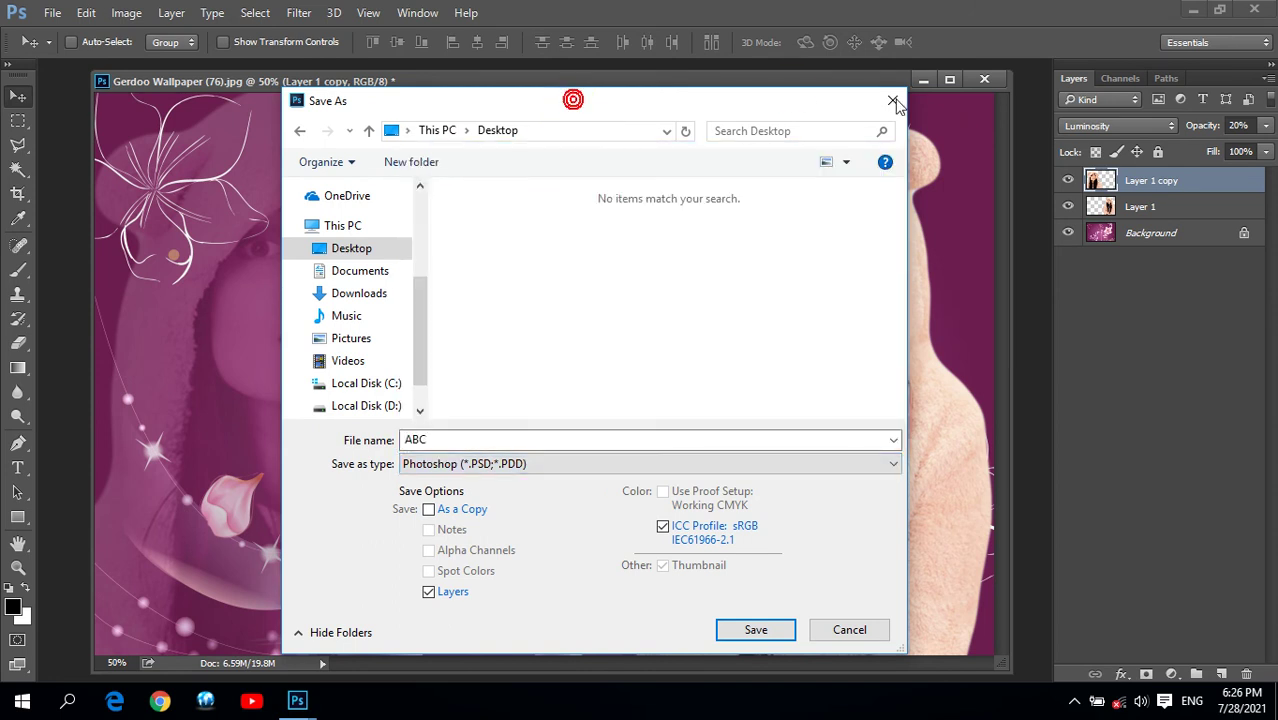
{"action": "left_click_drag", "start_coordinate": [787, 100], "coordinate": [807, 109]}
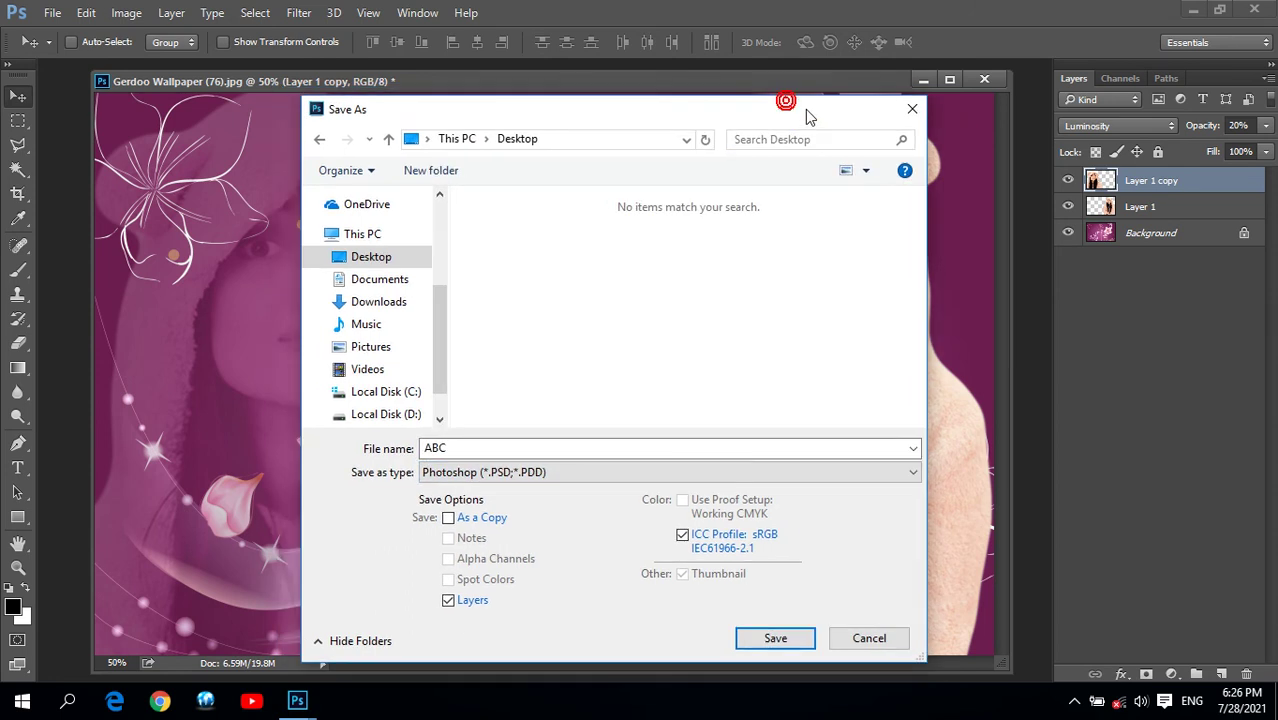
{"action": "left_click", "coordinate": [516, 472]}
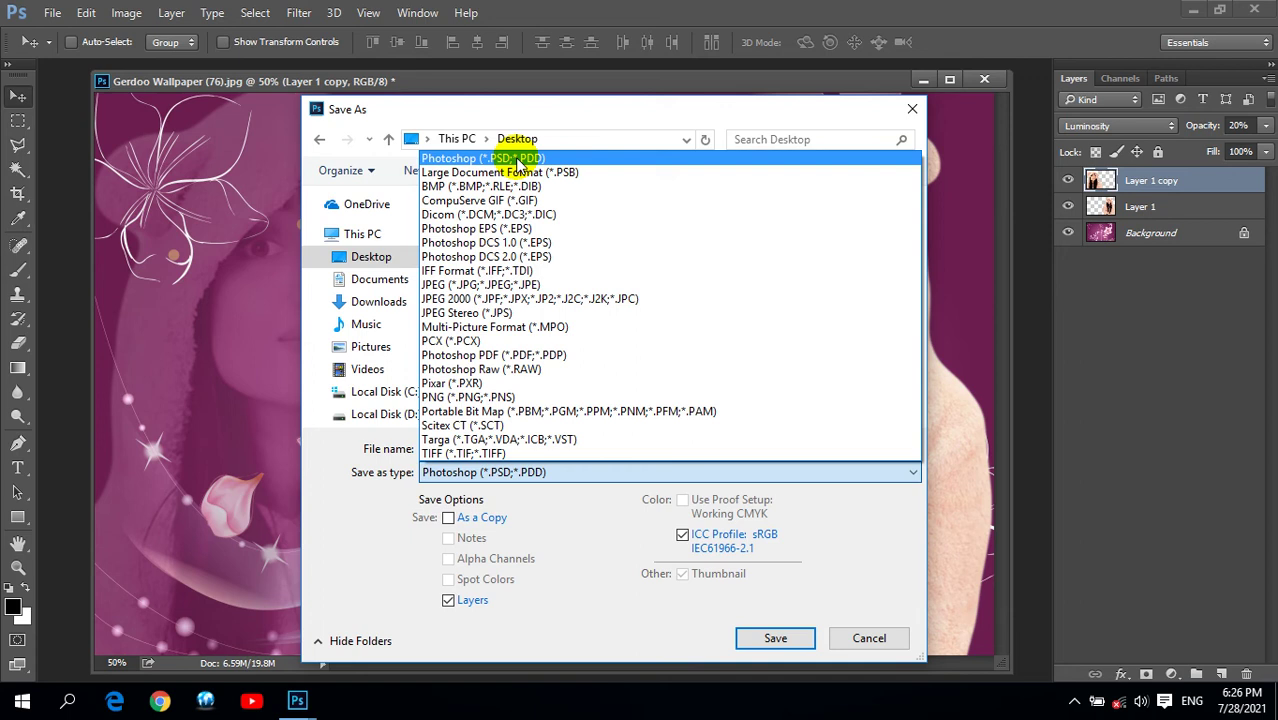
{"action": "left_click", "coordinate": [545, 108]}
{"action": "left_click", "coordinate": [627, 474]}
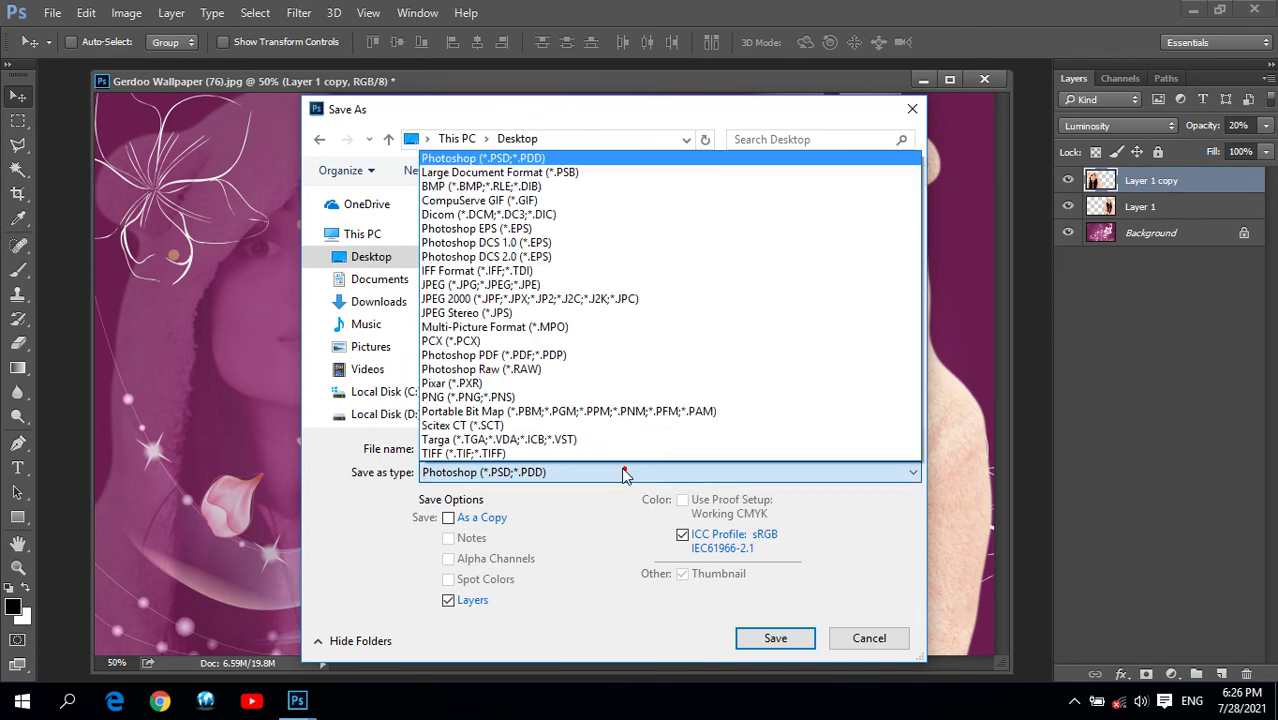
{"action": "left_click", "coordinate": [520, 286]}
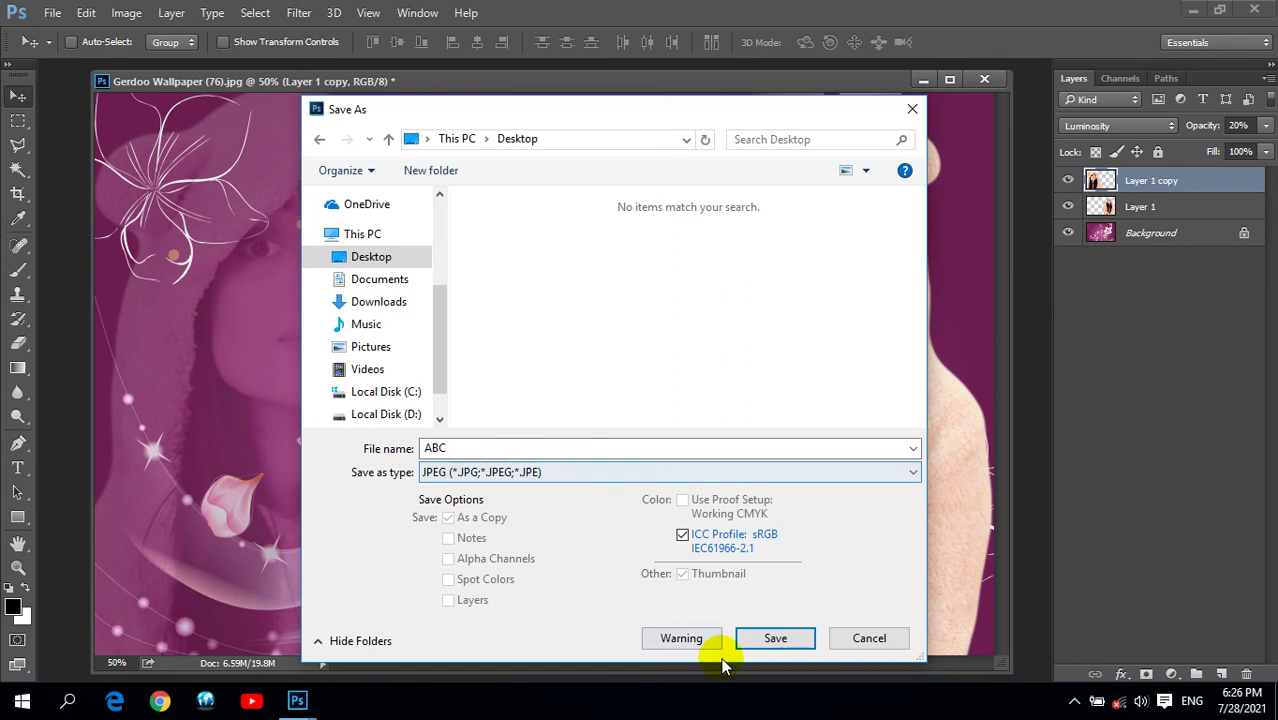
Save the composite as ABC.jpg with JPEG quality at Maximum (12).
{"action": "left_click", "coordinate": [790, 640]}
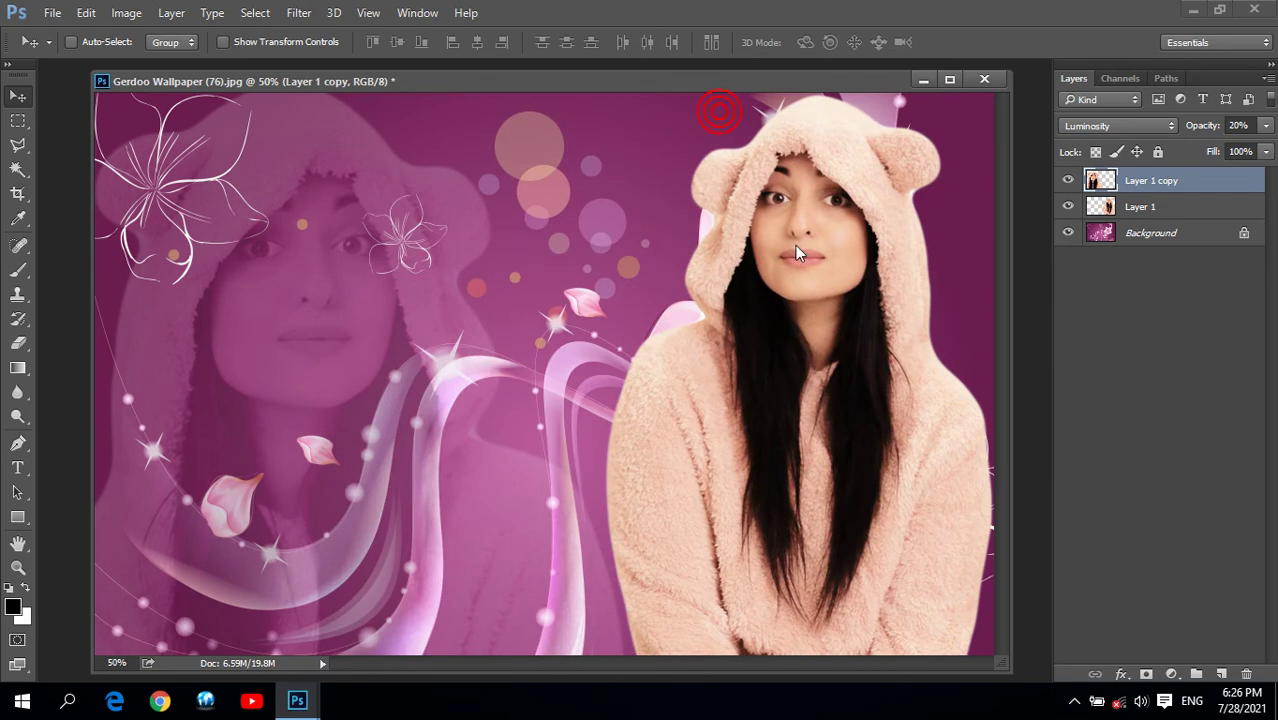
{"action": "left_click", "coordinate": [731, 222]}
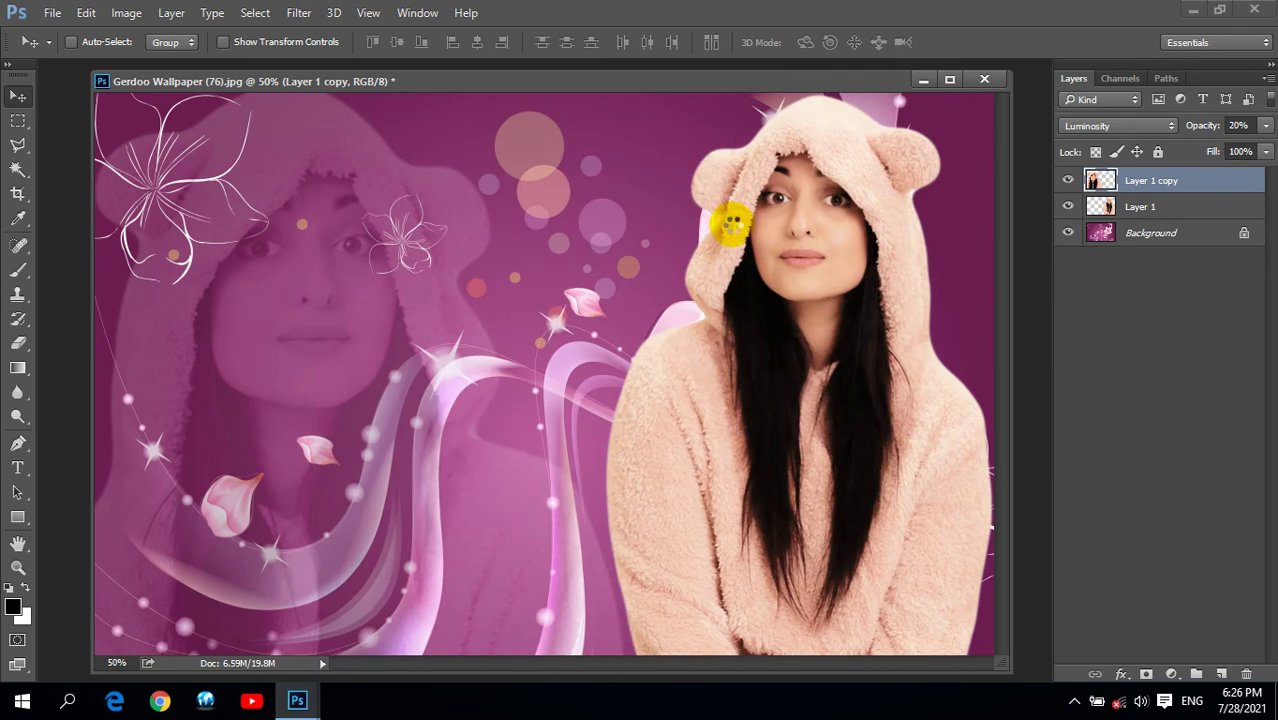
{"action": "key", "text": "ctrl+shift+x"}
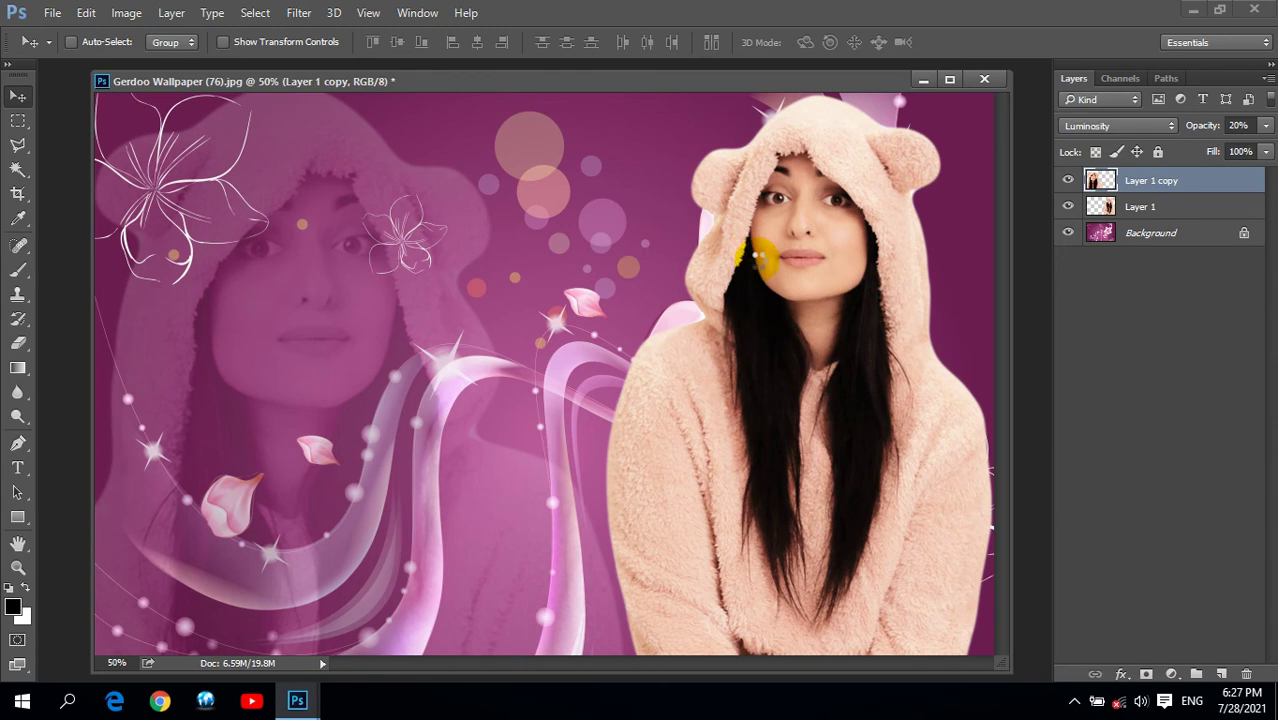
{"action": "key", "text": "ctrl+s"}
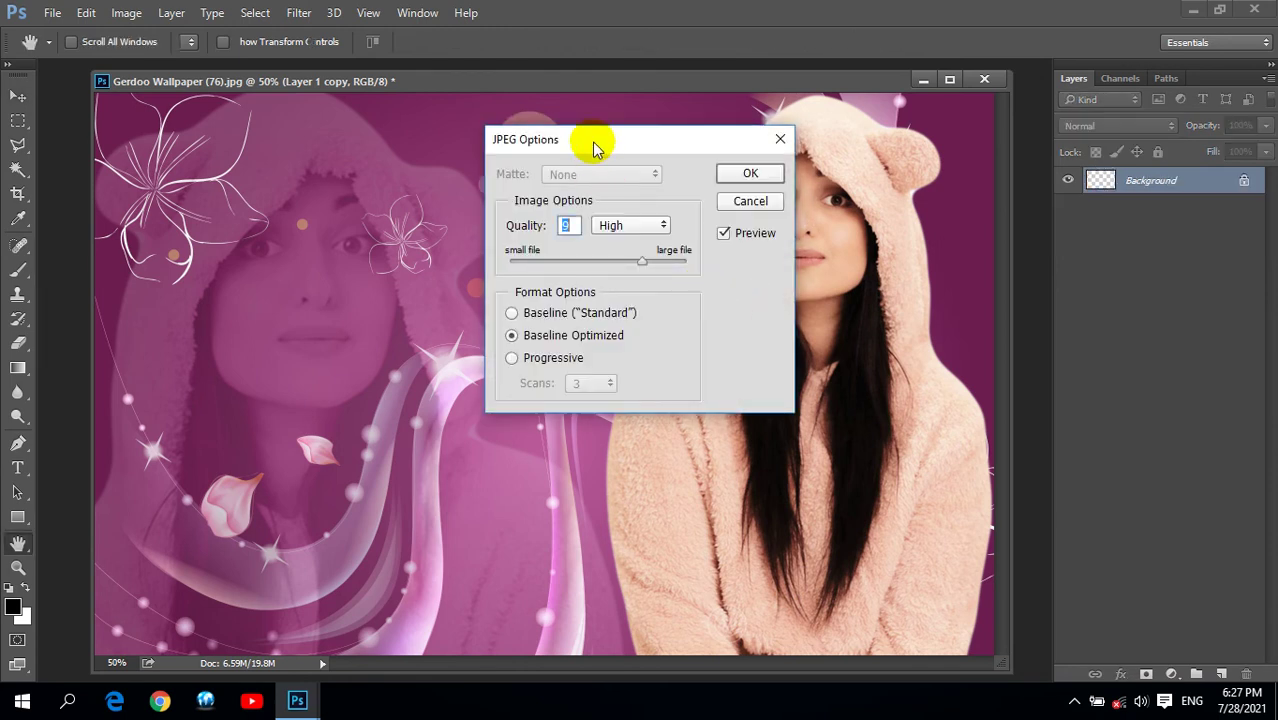
{"action": "left_click_drag", "start_coordinate": [592, 140], "coordinate": [613, 138]}
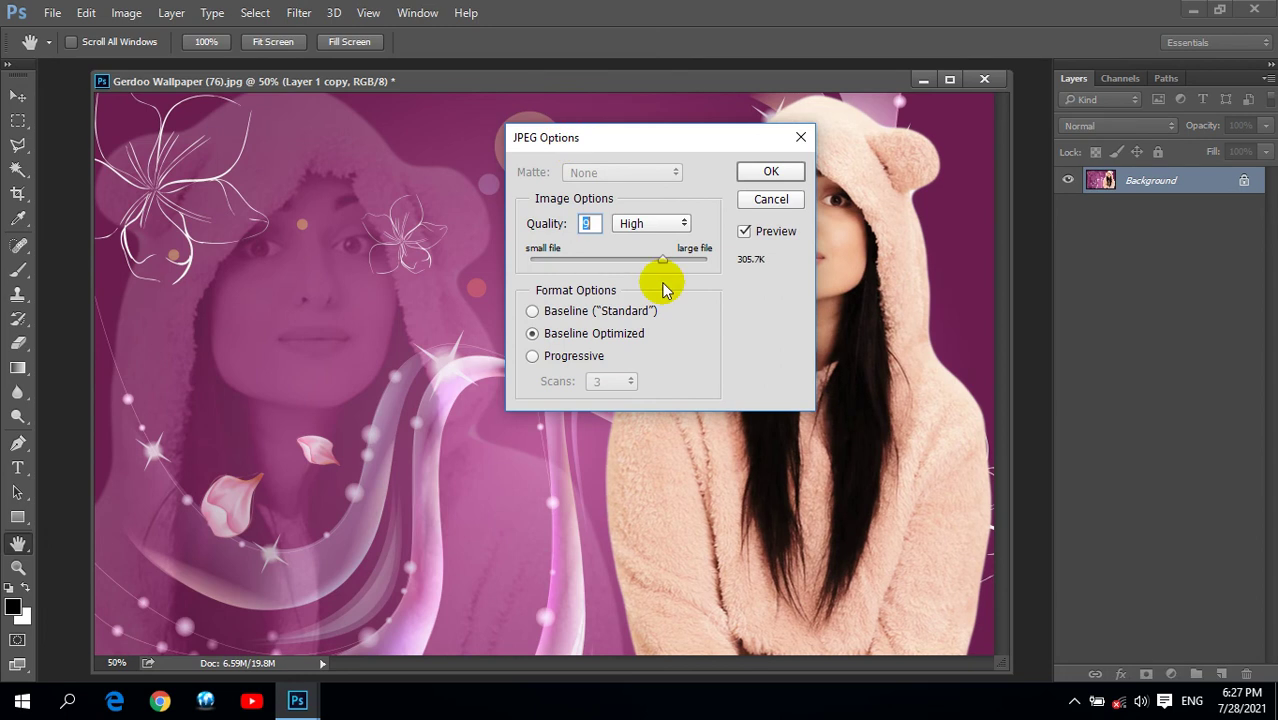
{"action": "left_click_drag", "start_coordinate": [662, 261], "coordinate": [722, 264]}
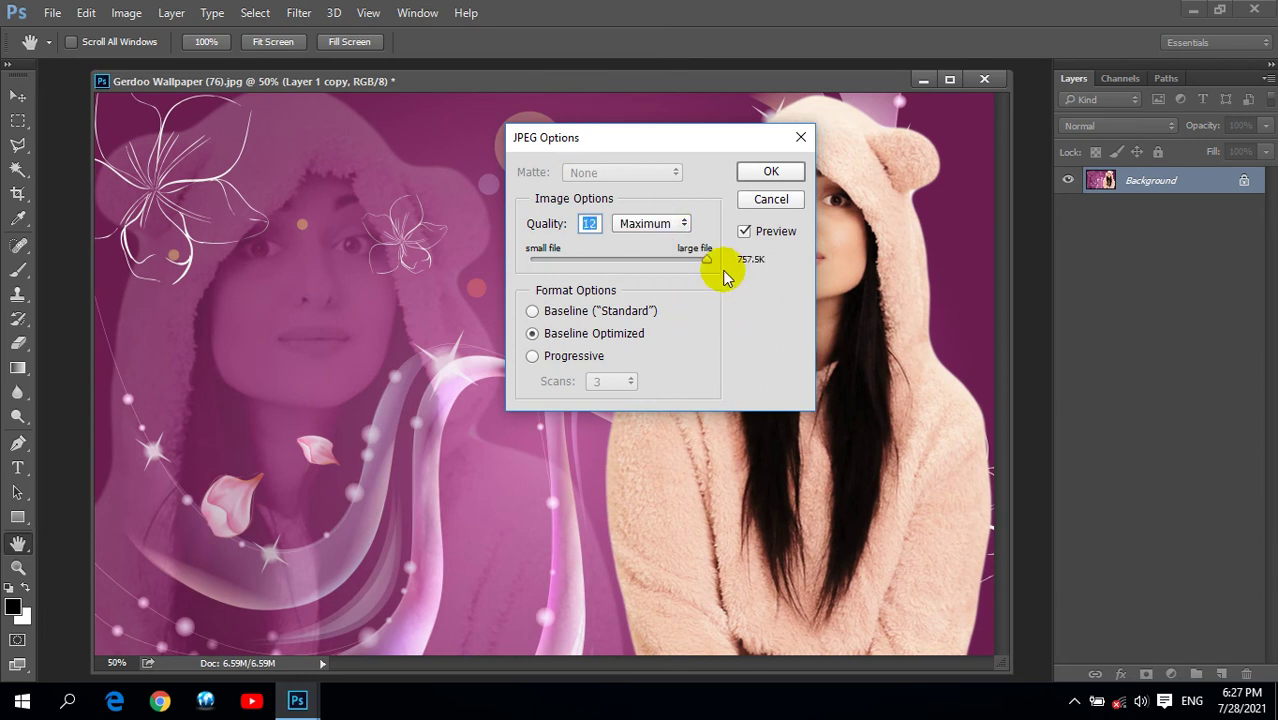
{"action": "left_click", "coordinate": [783, 172]}
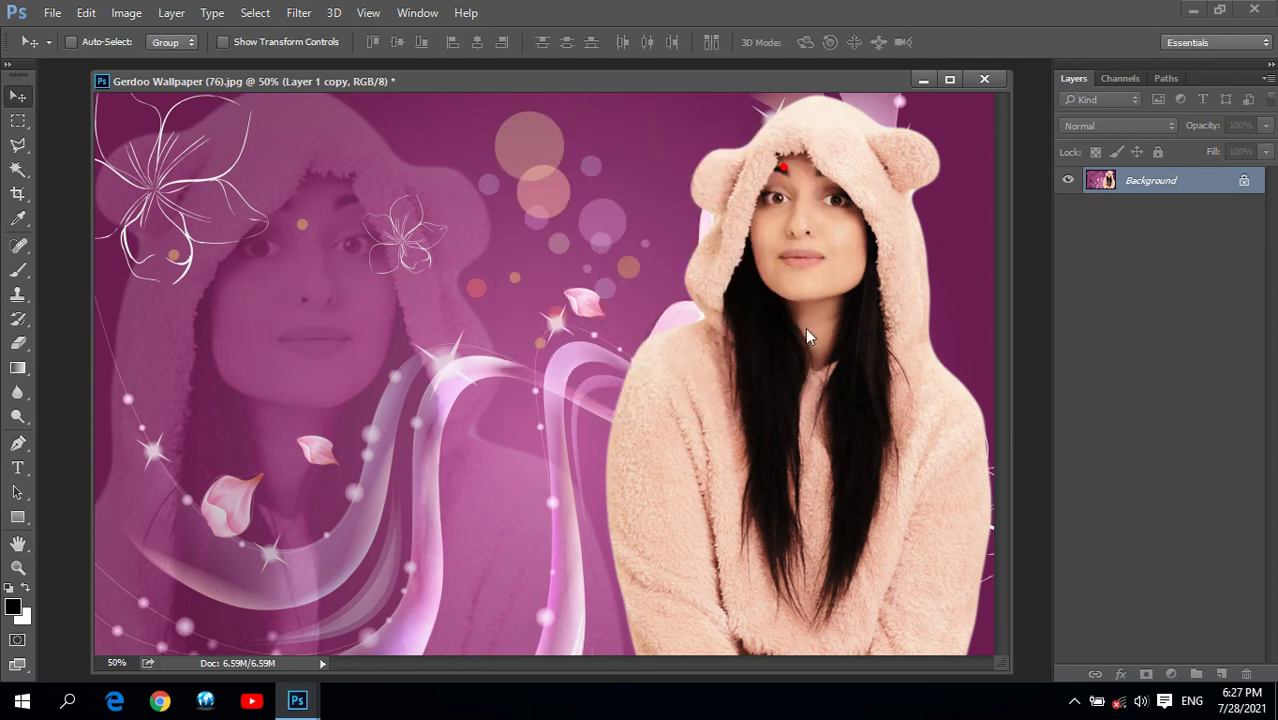
Minimize Photoshop and open the ABC image from the desktop in Photos.
{"action": "left_click", "coordinate": [1199, 9]}
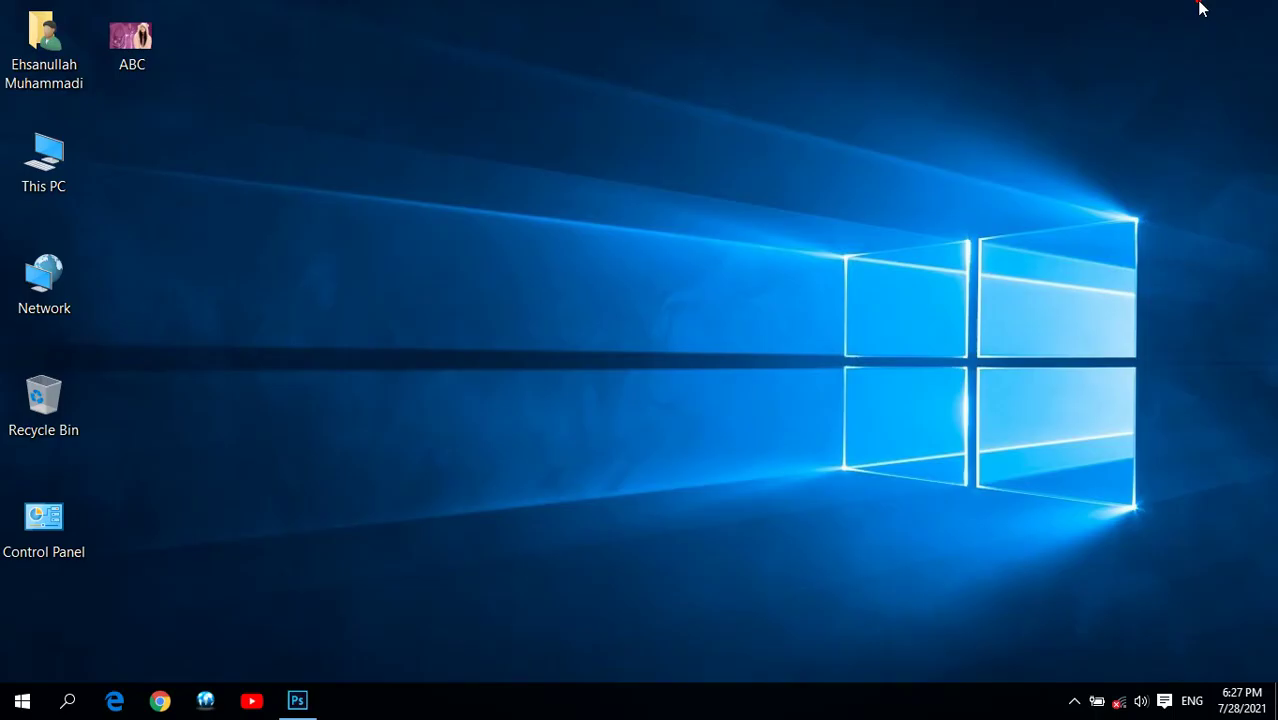
{"action": "left_click_drag", "start_coordinate": [186, 236], "coordinate": [220, 280]}
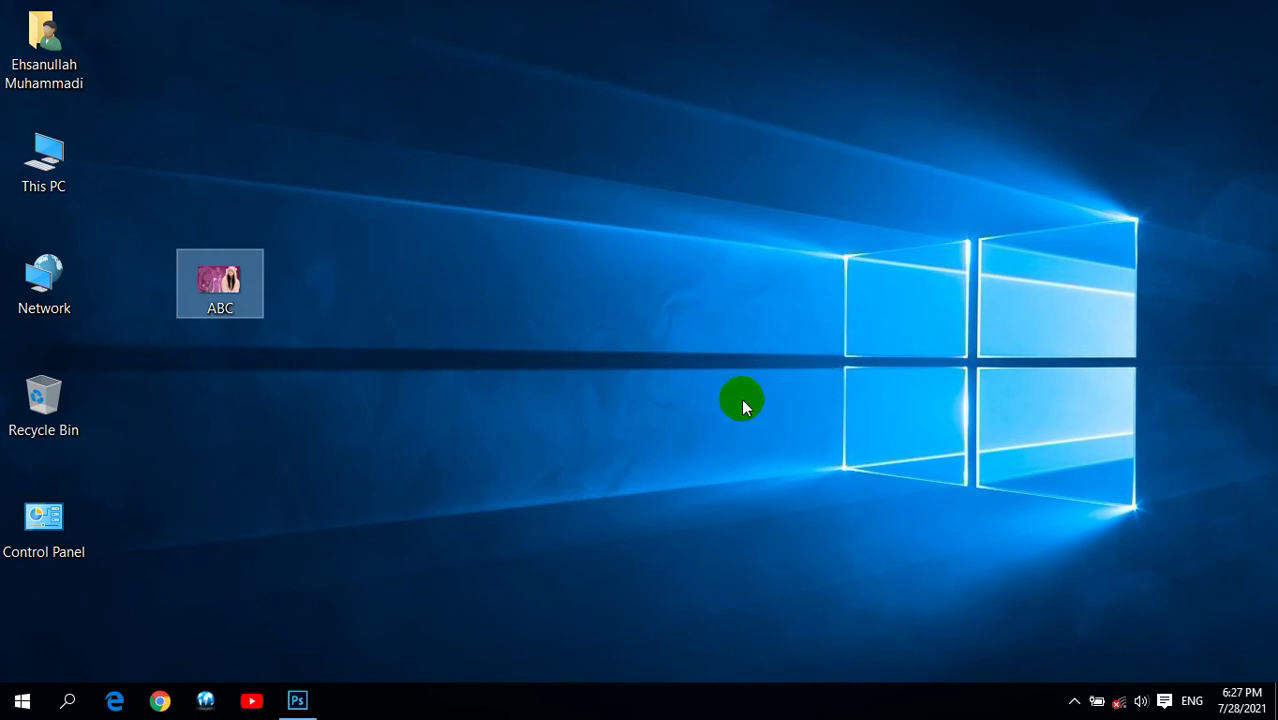
{"action": "double_click", "coordinate": [240, 279]}
{"action": "right_click", "coordinate": [241, 281]}
{"action": "left_click", "coordinate": [286, 250]}
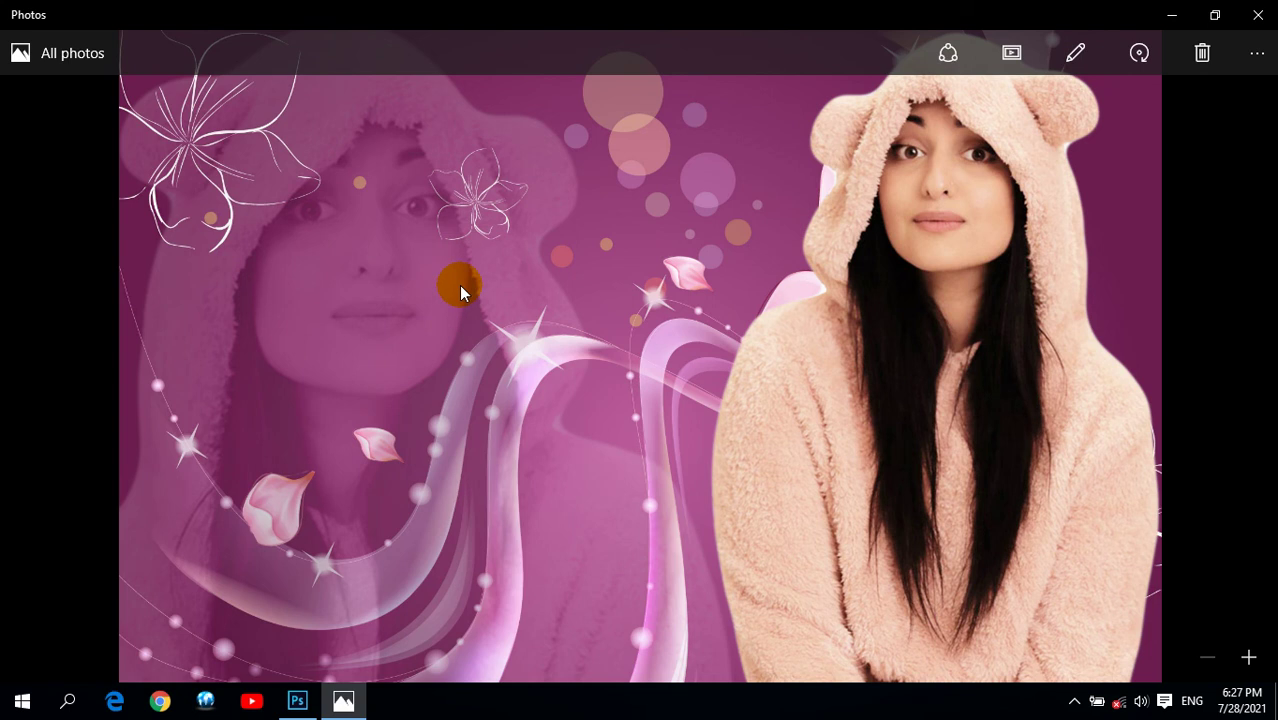
Look through the displayed photo's options in Photos, then close the viewer.
{"action": "right_click", "coordinate": [510, 216]}
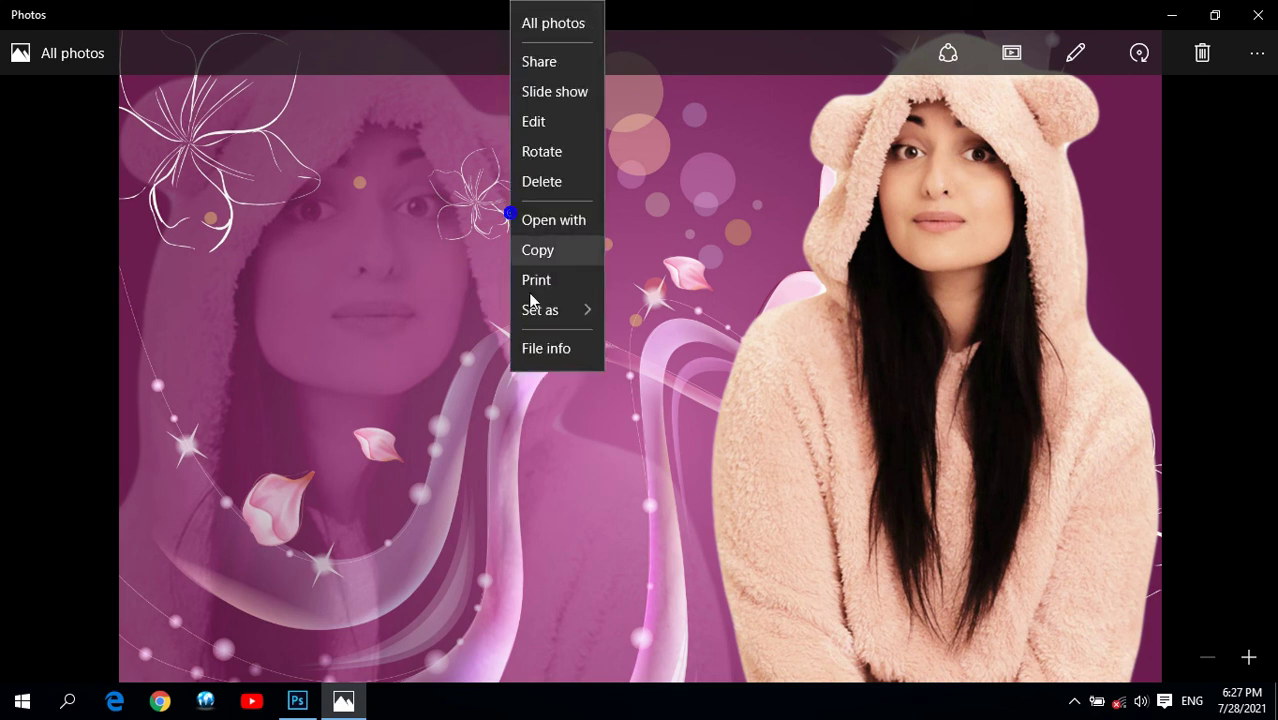
{"action": "left_click", "coordinate": [553, 313]}
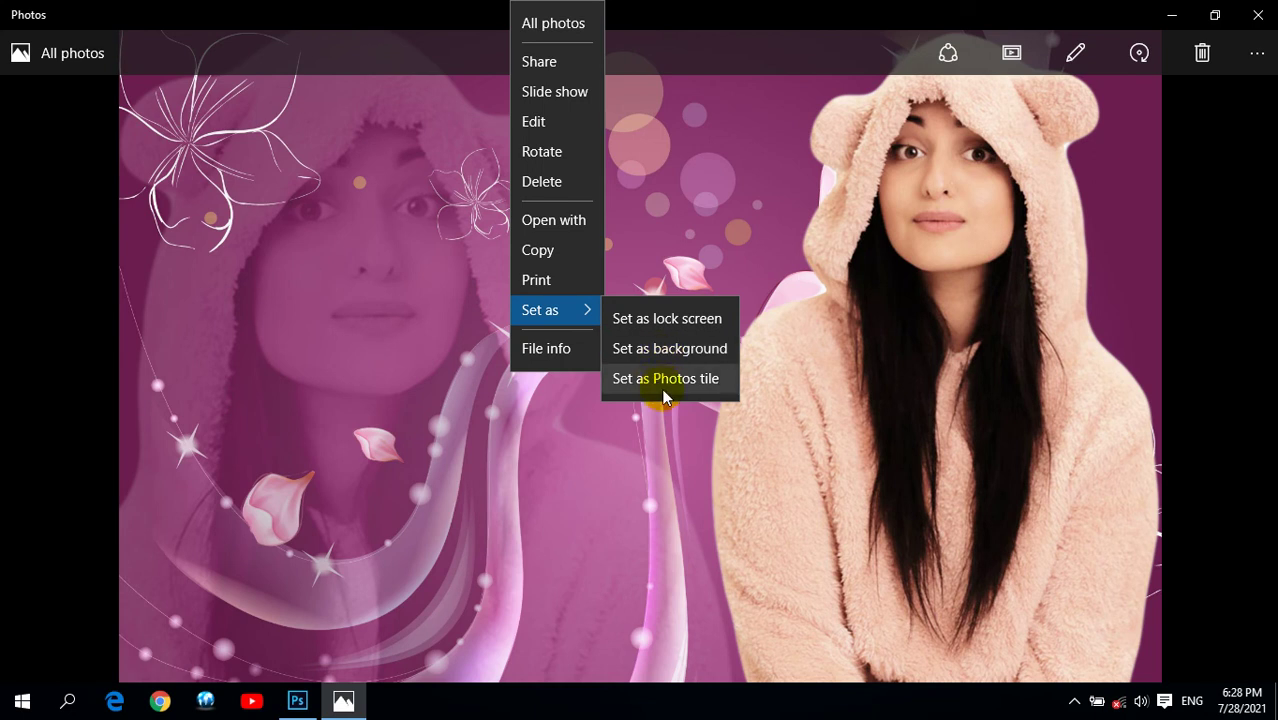
{"action": "left_click", "coordinate": [1257, 15]}
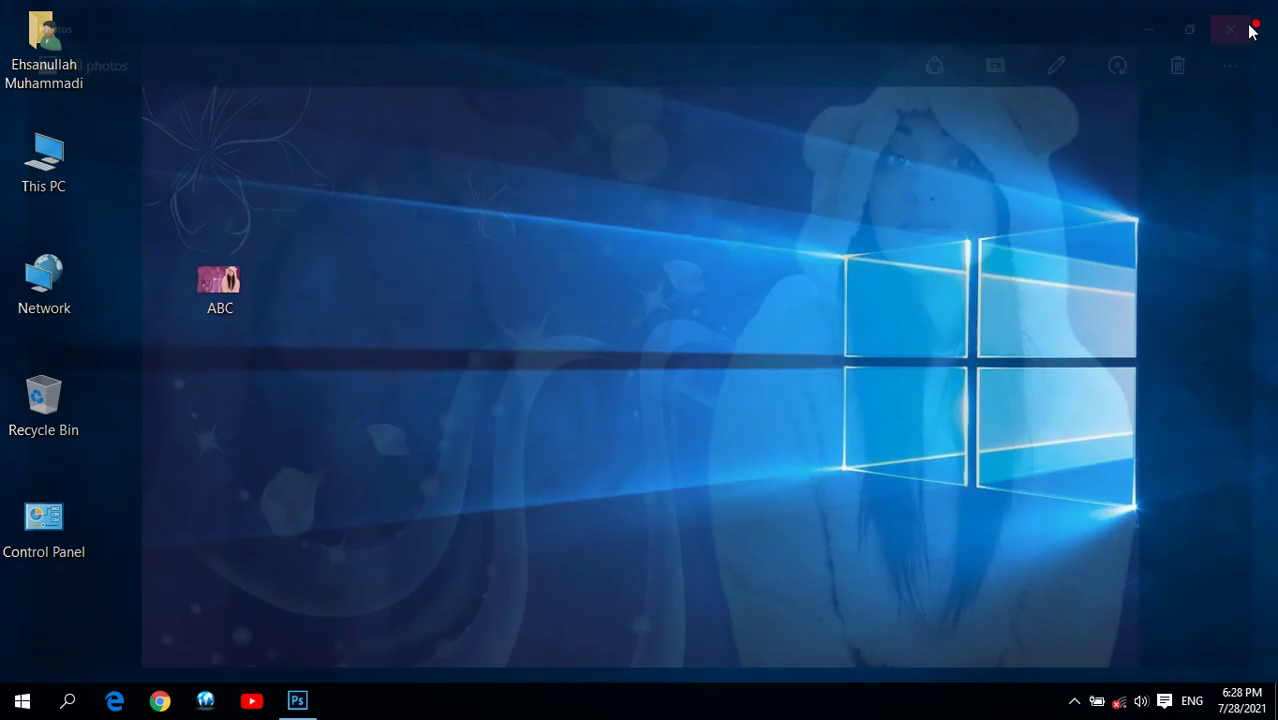
Make ABC the desktop background, move its icon to the top, and return to Photoshop.
{"action": "right_click", "coordinate": [207, 284]}
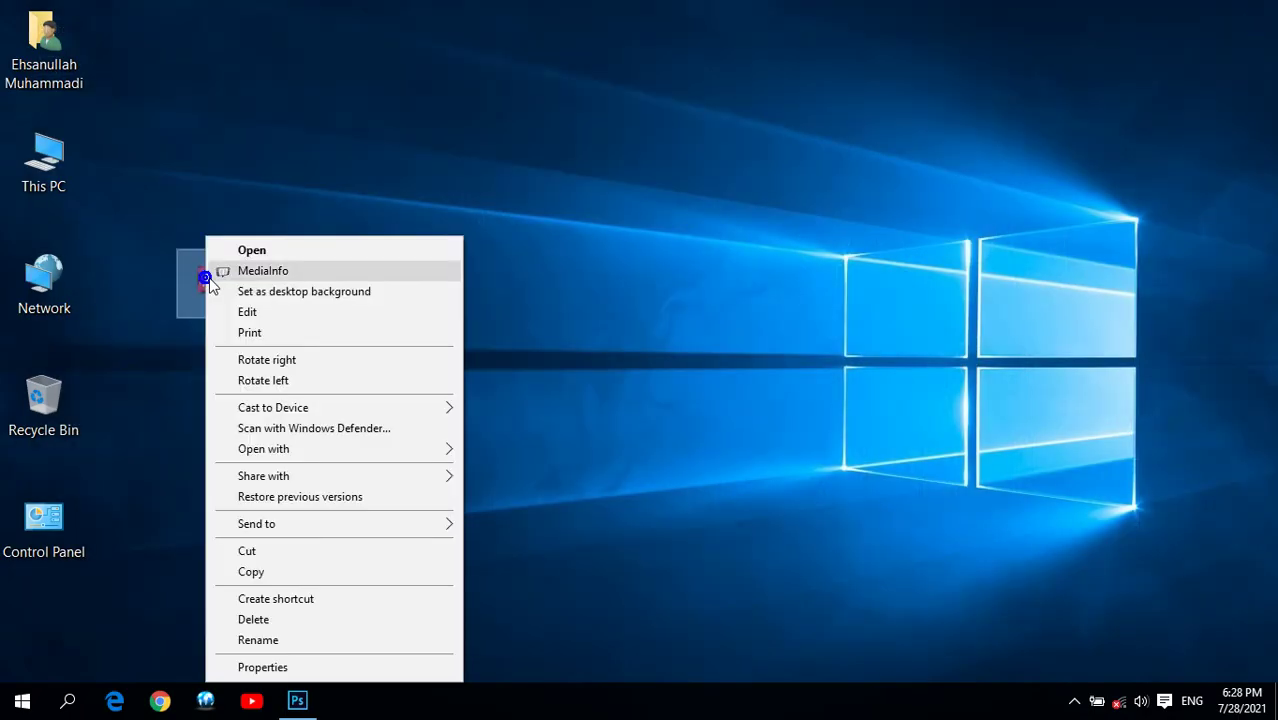
{"action": "left_click", "coordinate": [288, 296]}
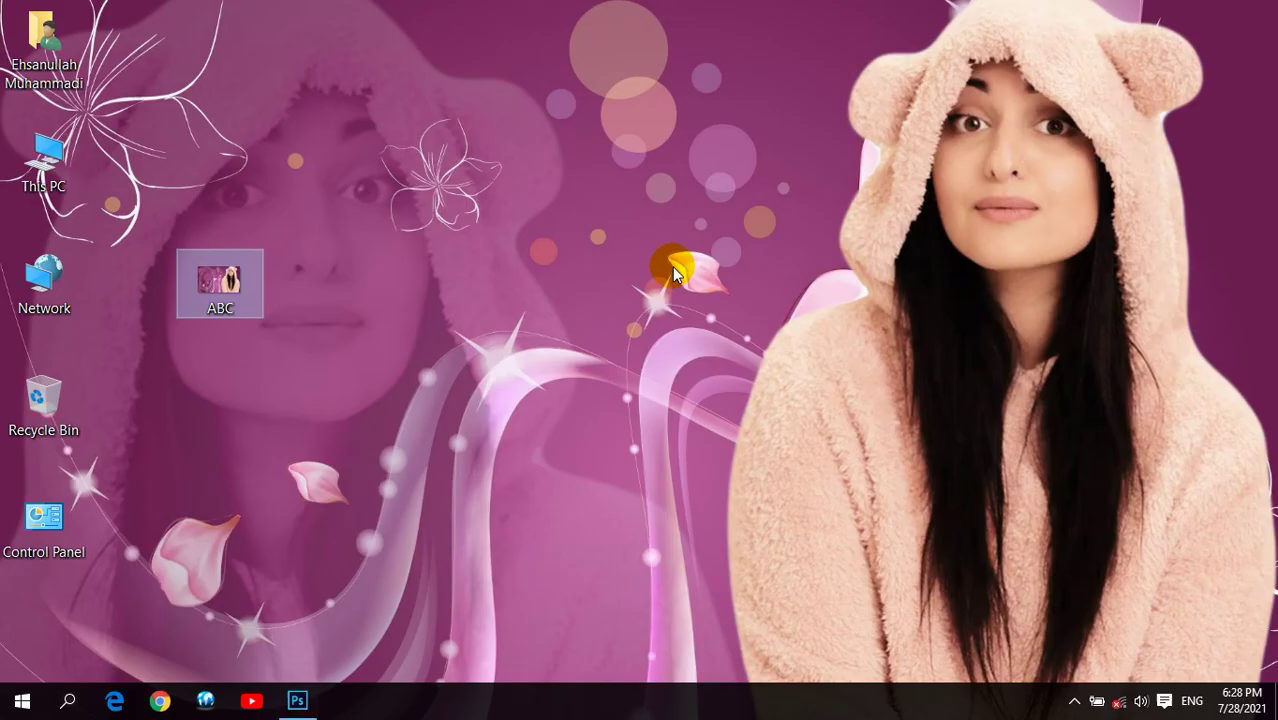
{"action": "left_click_drag", "start_coordinate": [200, 290], "coordinate": [746, 58]}
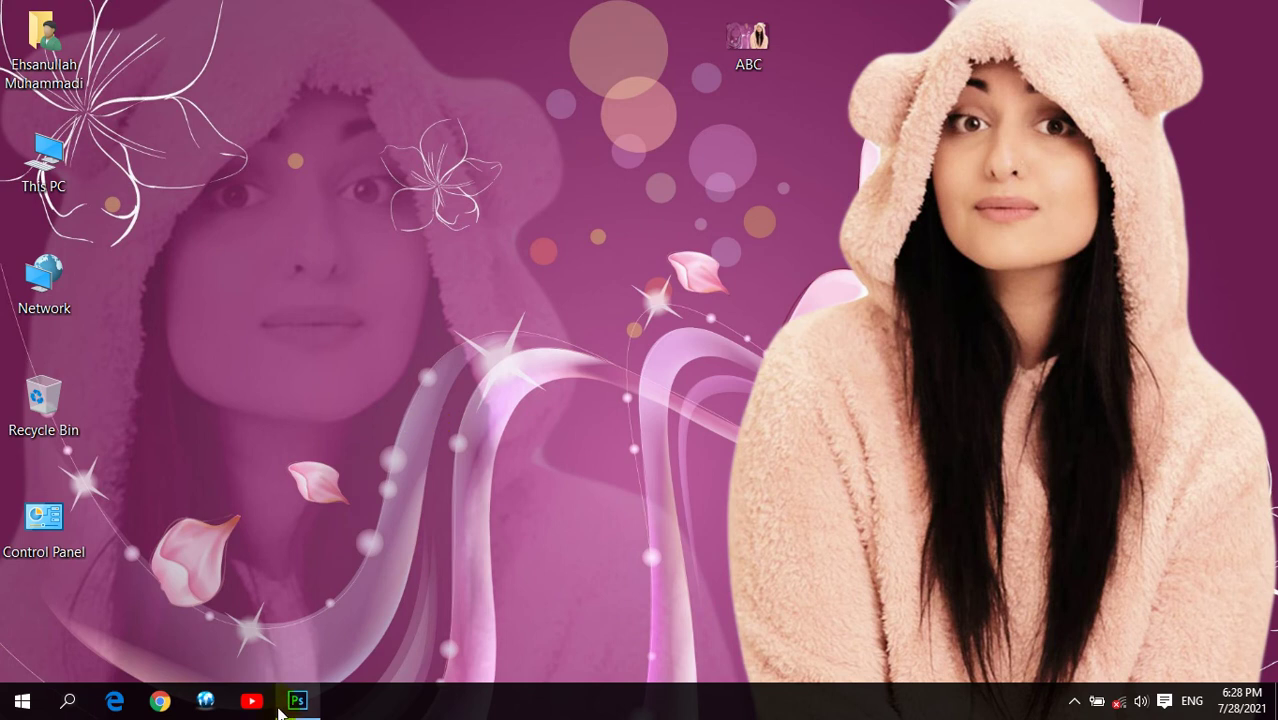
{"action": "left_click", "coordinate": [297, 700]}
Close the wallpaper composite without saving changes.
{"action": "left_click_drag", "start_coordinate": [720, 86], "coordinate": [719, 163]}
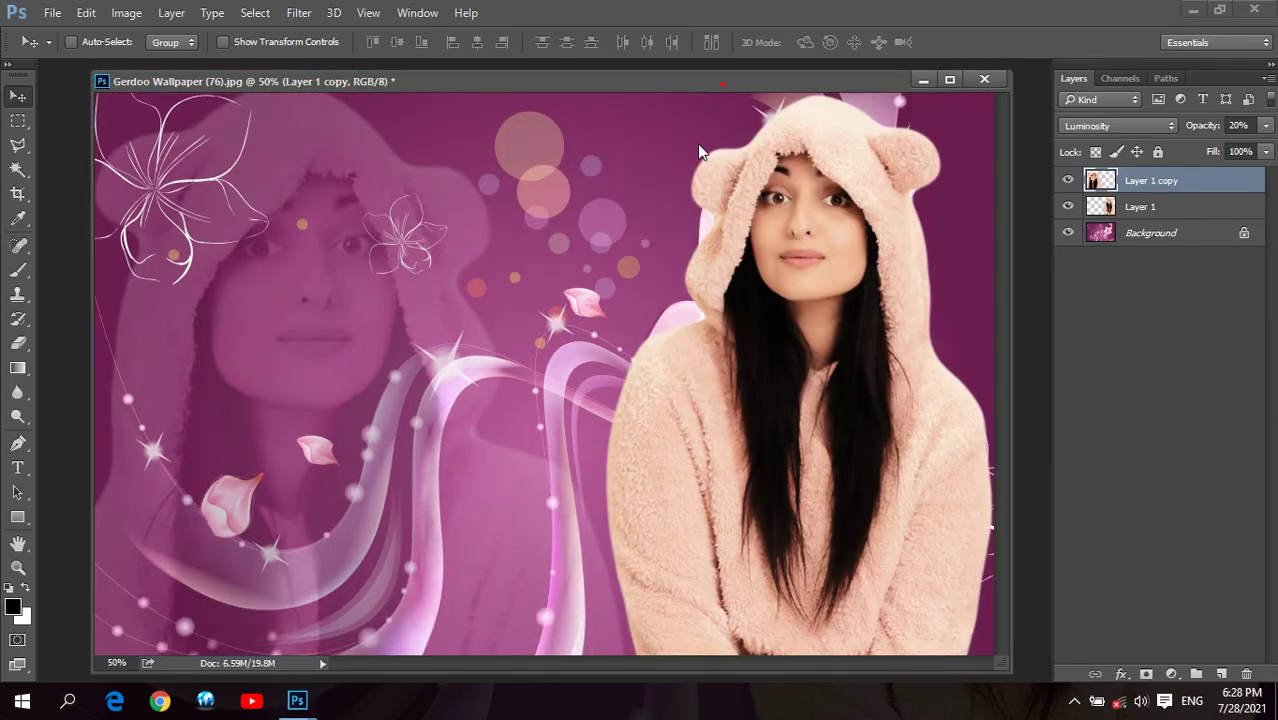
{"action": "left_click", "coordinate": [963, 145]}
{"action": "left_click", "coordinate": [657, 277]}
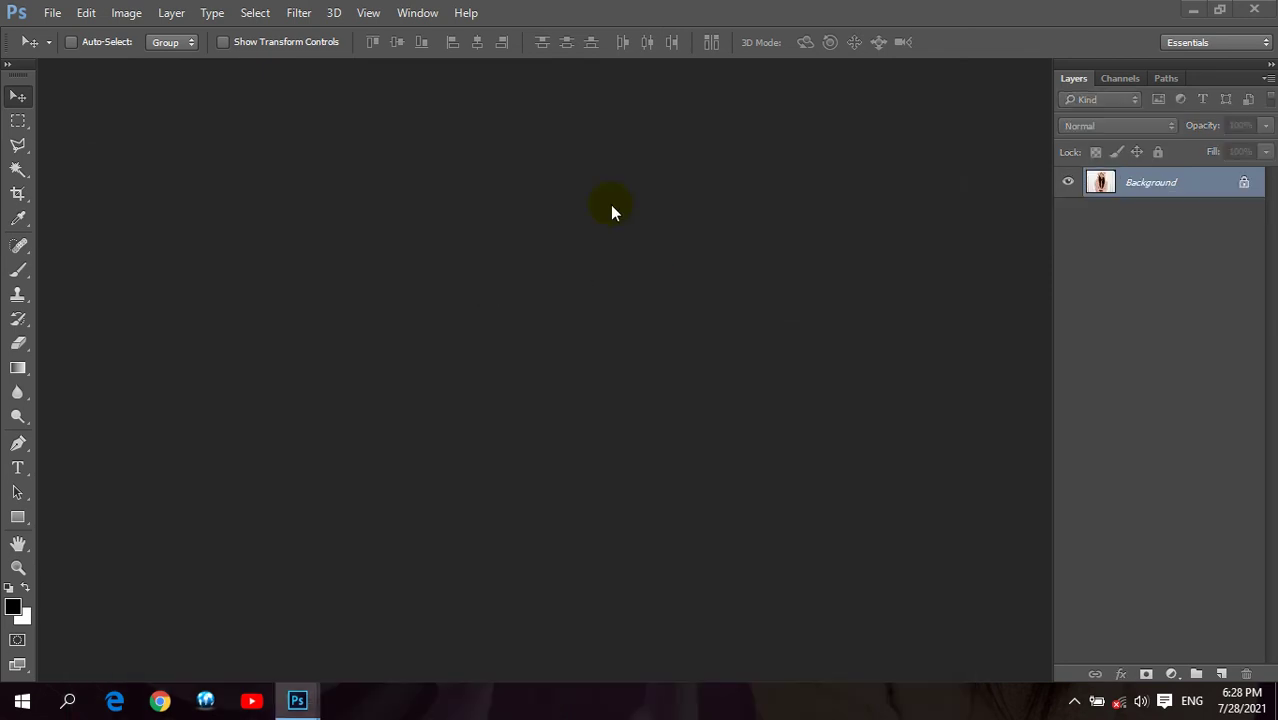
Bring the hoodie photo document to the front and move its window up and right.
{"action": "left_click", "coordinate": [297, 700]}
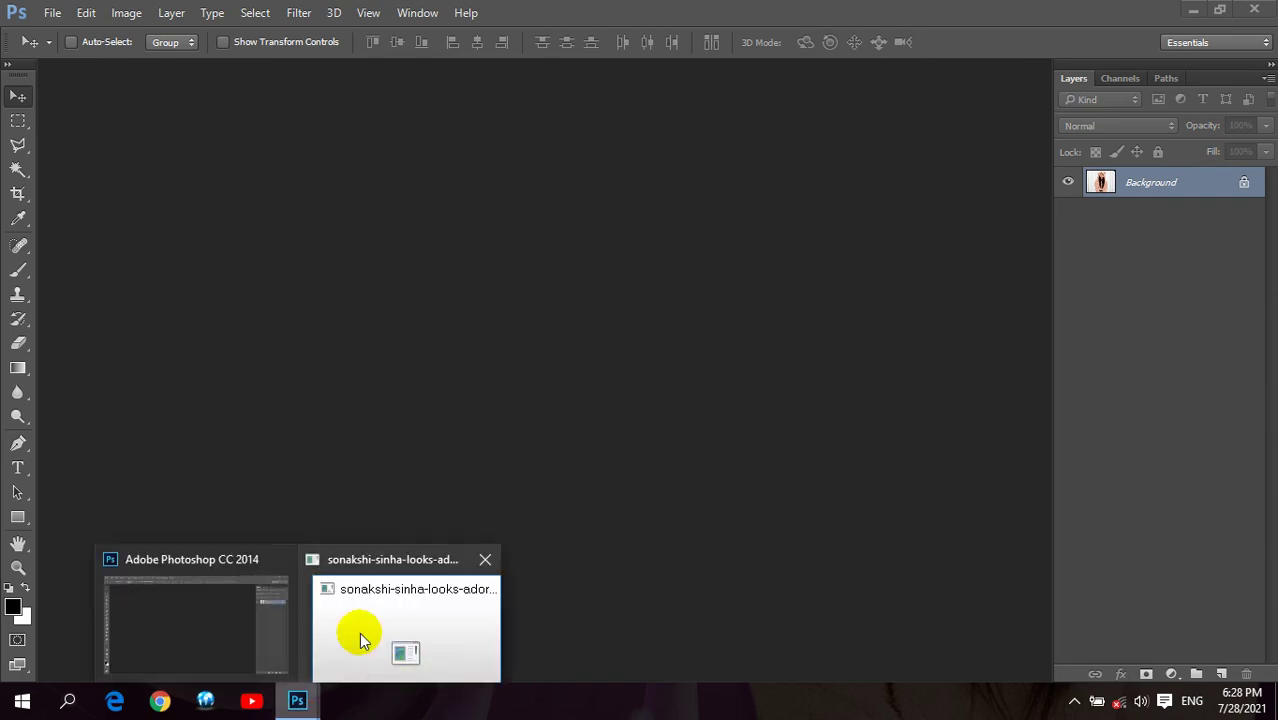
{"action": "left_click", "coordinate": [374, 621]}
{"action": "left_click", "coordinate": [556, 140]}
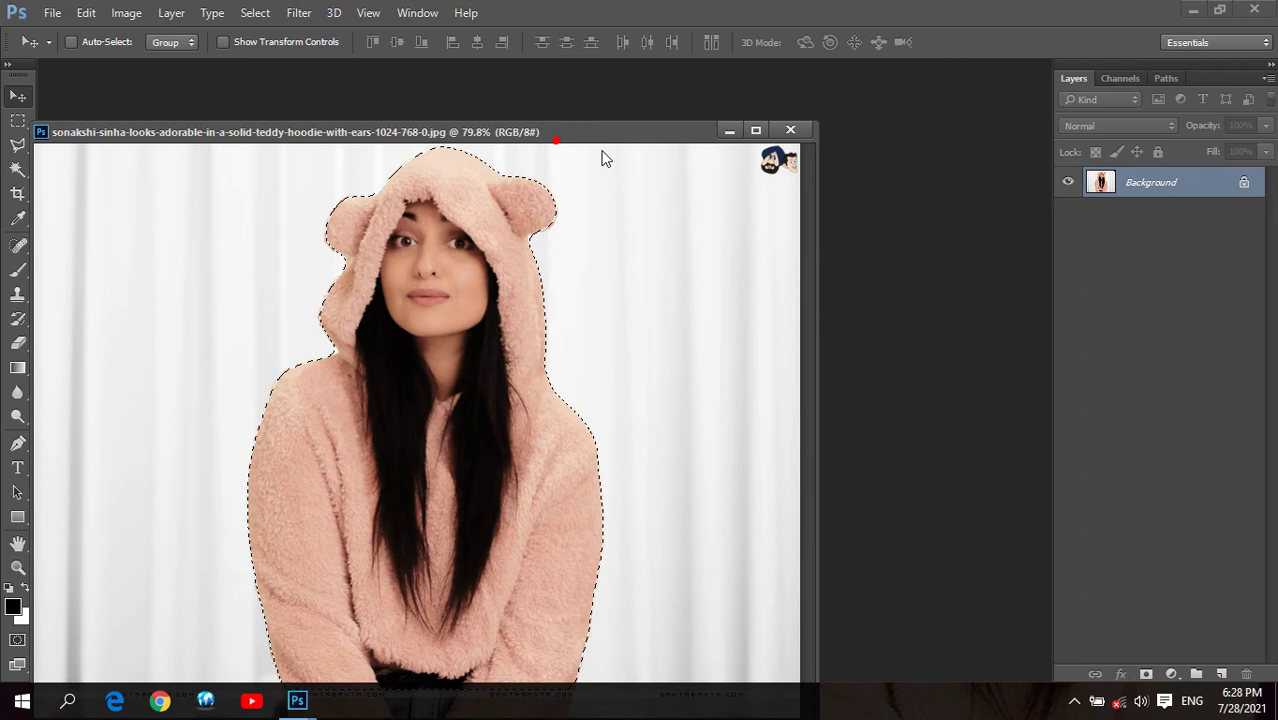
{"action": "left_click_drag", "start_coordinate": [556, 138], "coordinate": [621, 138]}
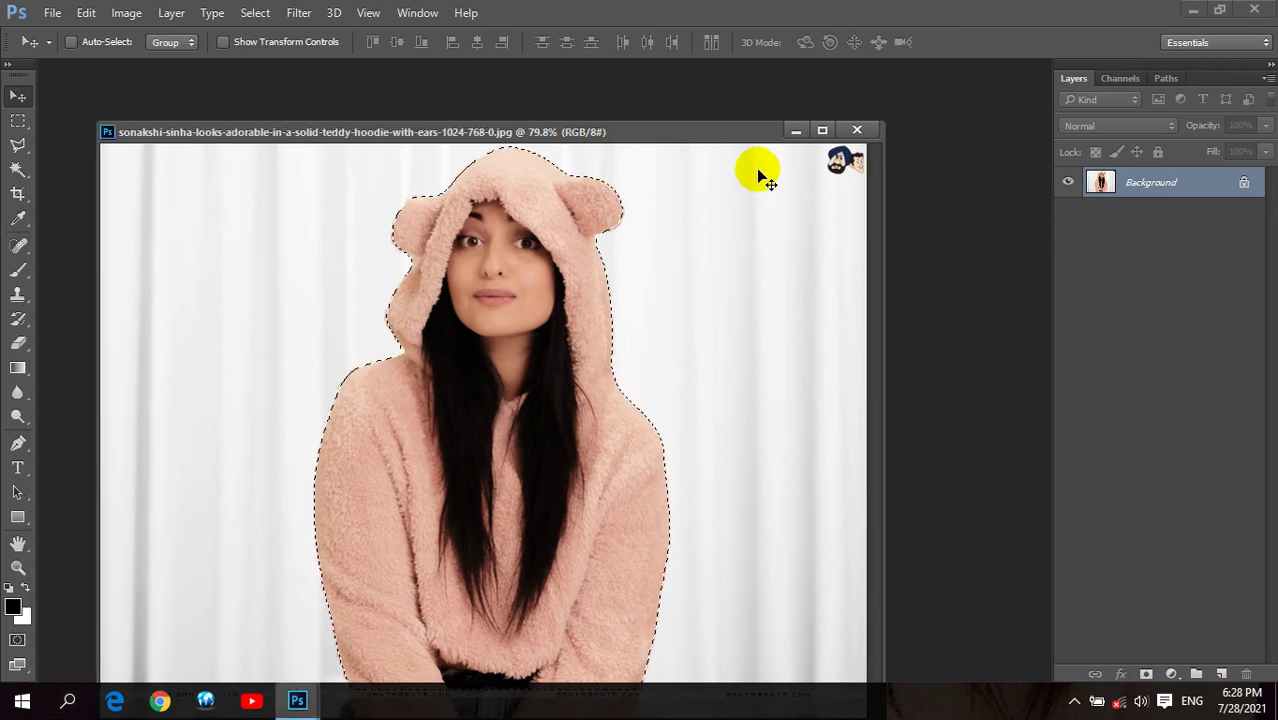
{"action": "left_click_drag", "start_coordinate": [673, 132], "coordinate": [715, 94]}
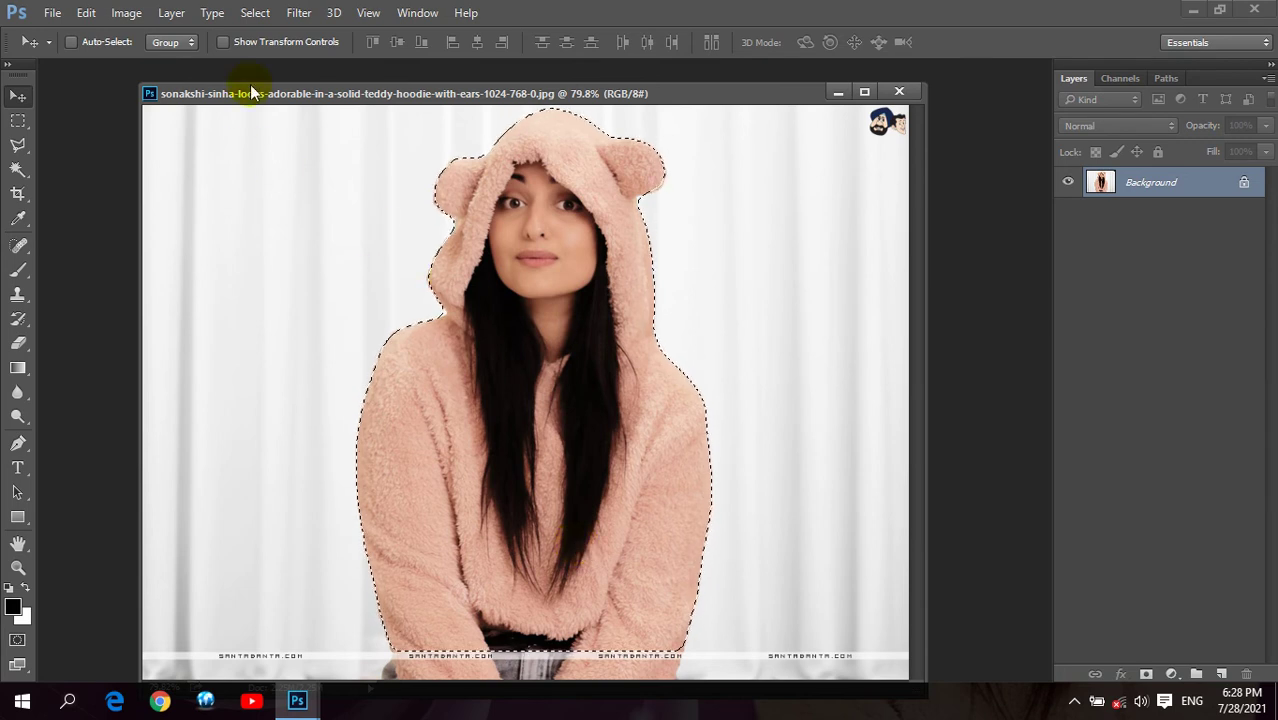
{"action": "left_click", "coordinate": [256, 13]}
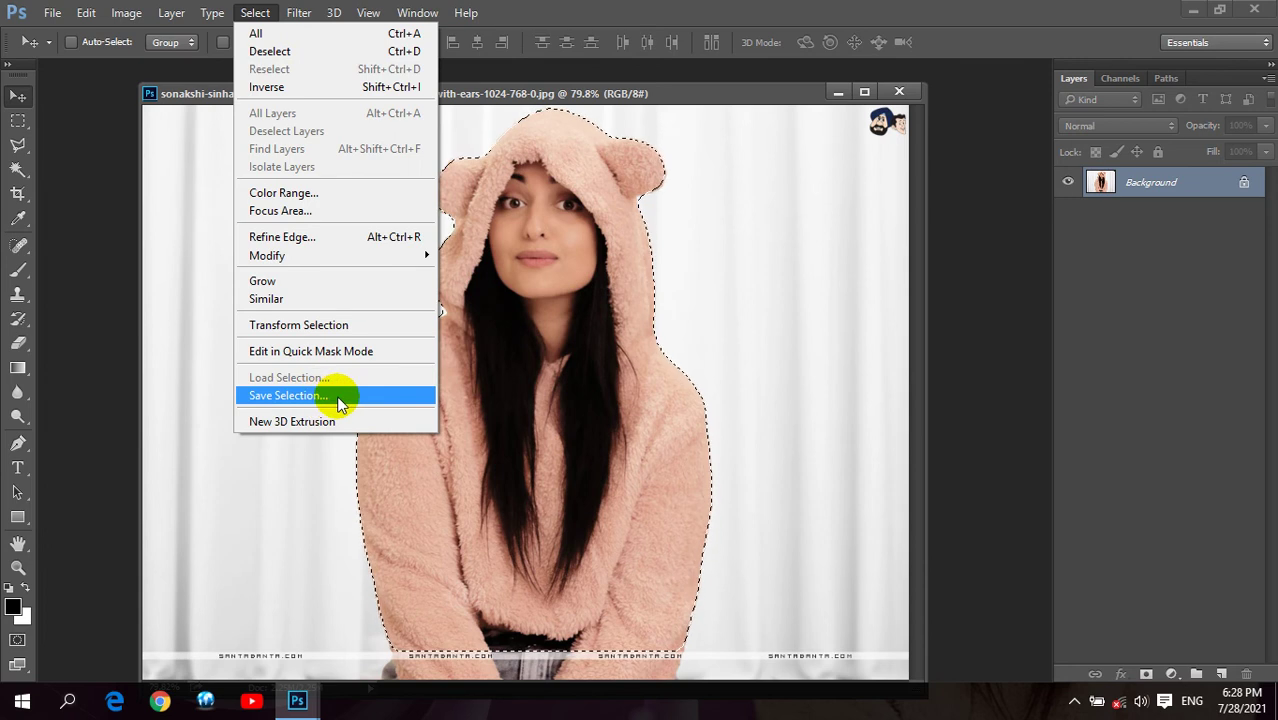
Save the selection as 'My Selection' and deselect with Ctrl+D.
{"action": "left_click", "coordinate": [338, 400]}
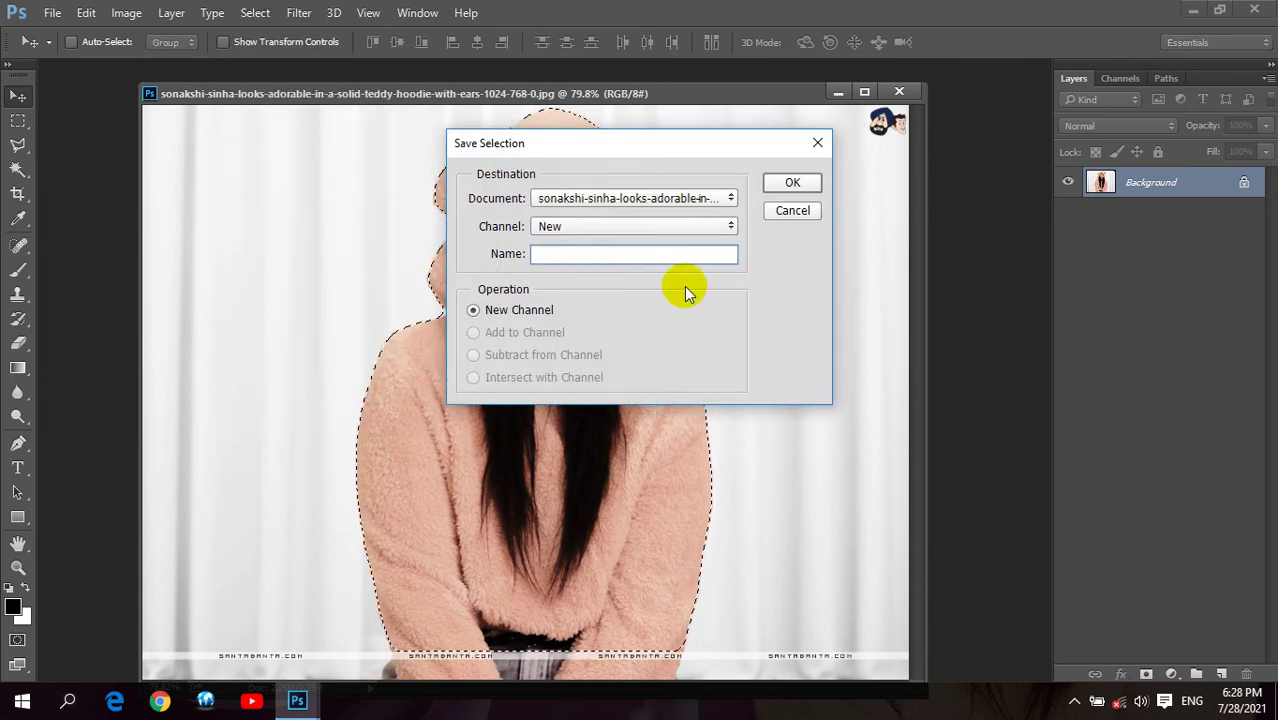
{"action": "type", "text": "My Selection"}
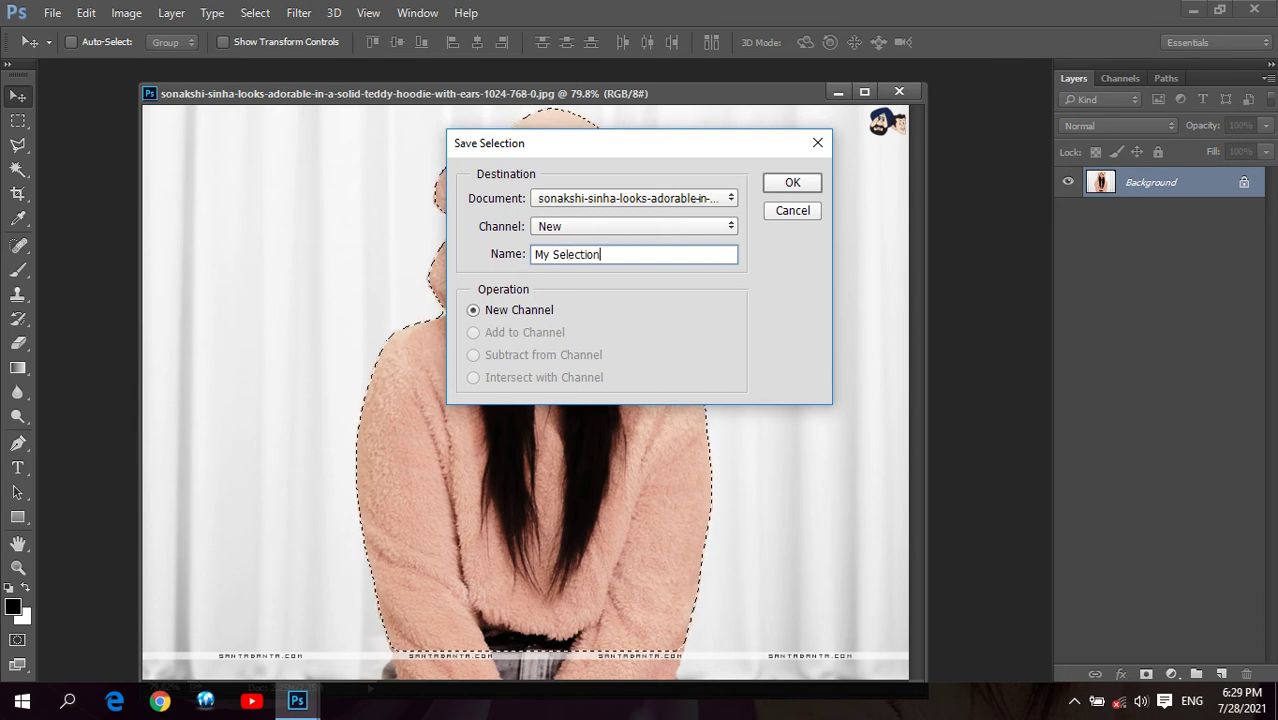
{"action": "left_click", "coordinate": [793, 182]}
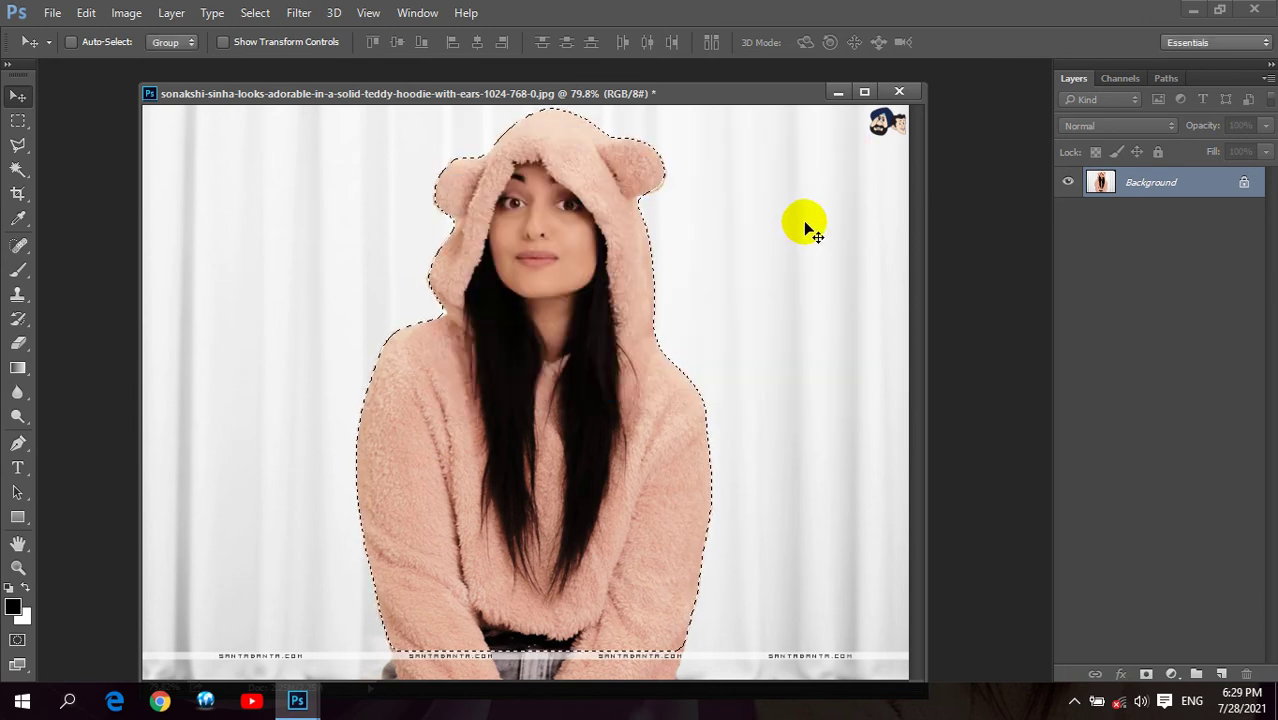
{"action": "key", "text": "ctrl+d"}
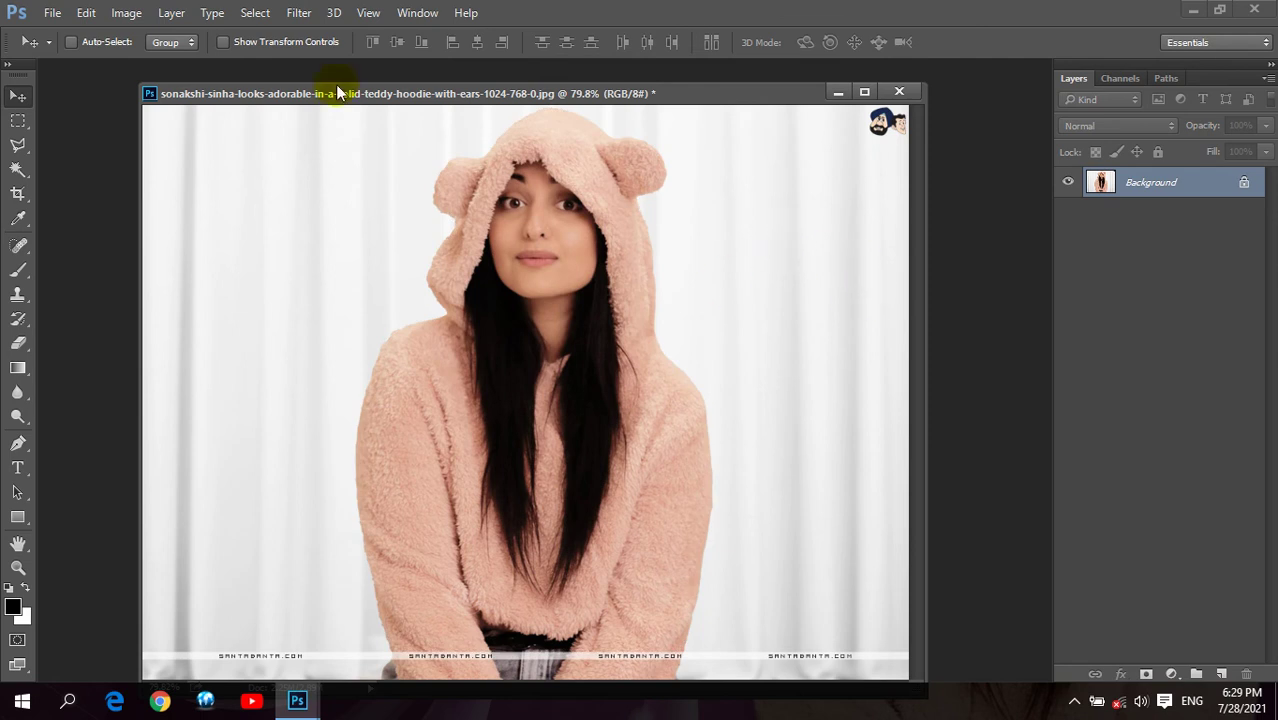
Browse the Select menu and shift the hoodie photo window slightly left.
{"action": "left_click", "coordinate": [252, 12]}
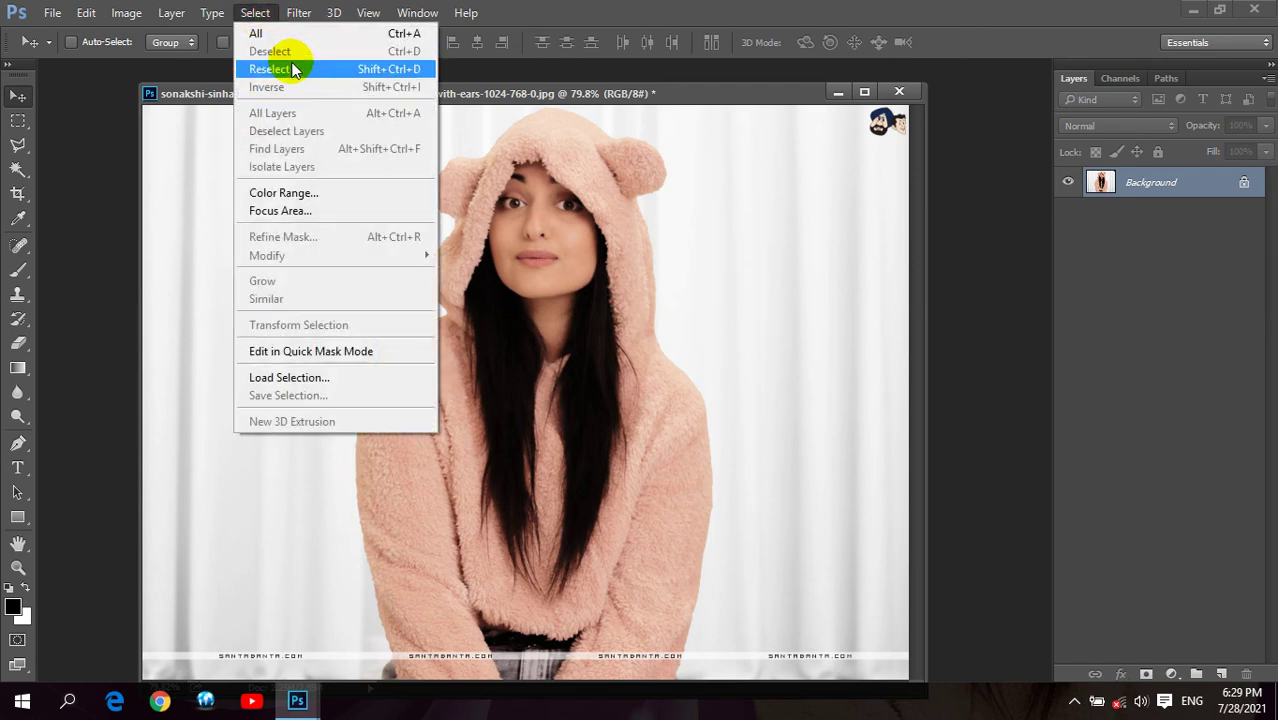
{"action": "left_click", "coordinate": [690, 10]}
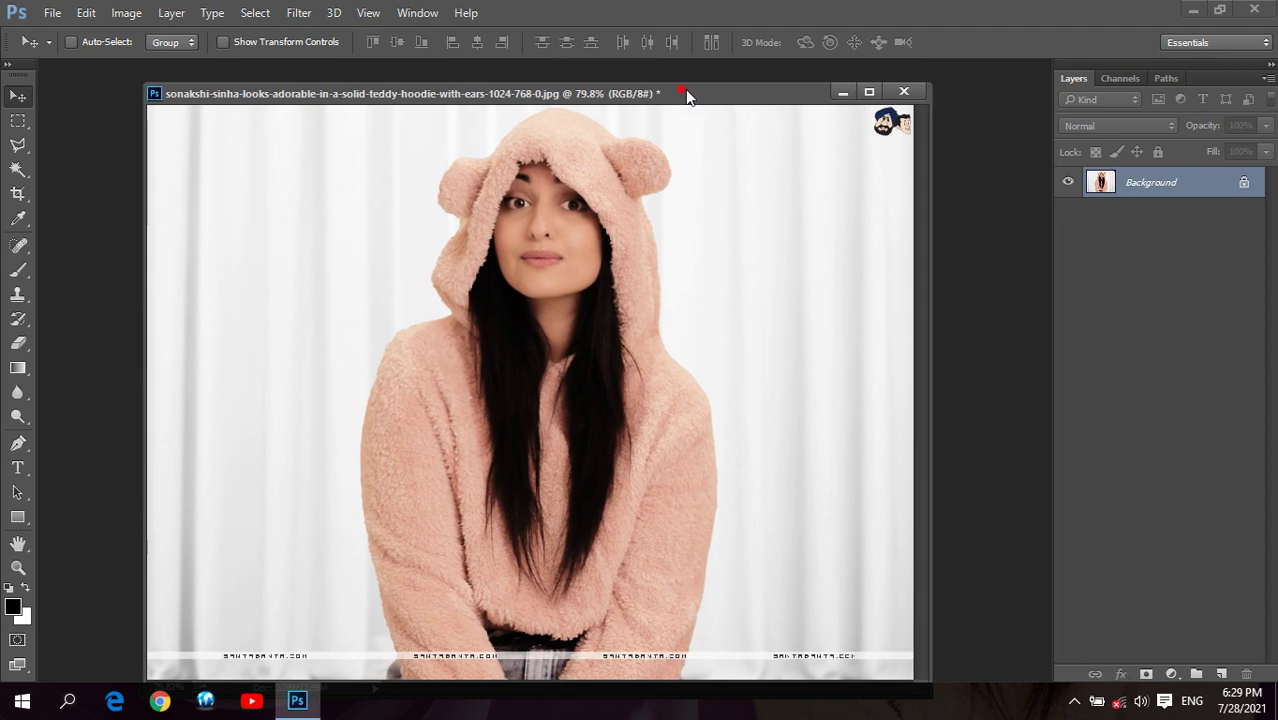
{"action": "left_click_drag", "start_coordinate": [685, 91], "coordinate": [659, 85]}
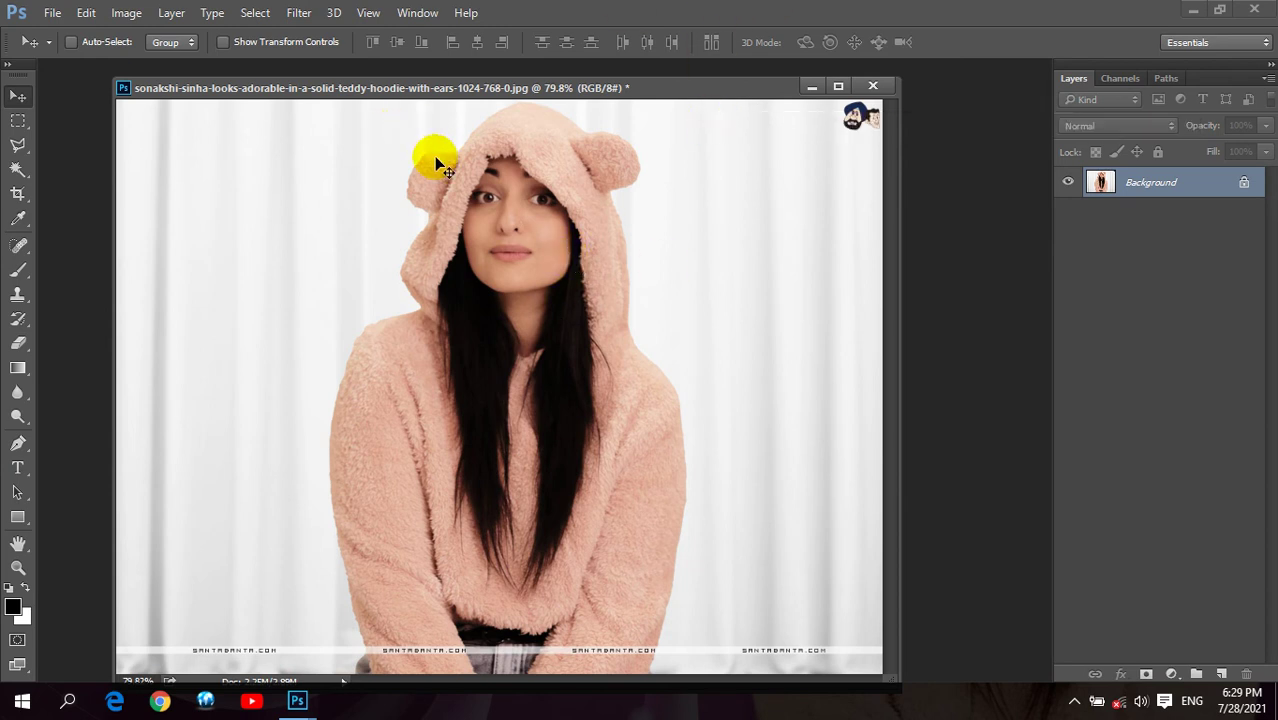
{"action": "left_click", "coordinate": [255, 12]}
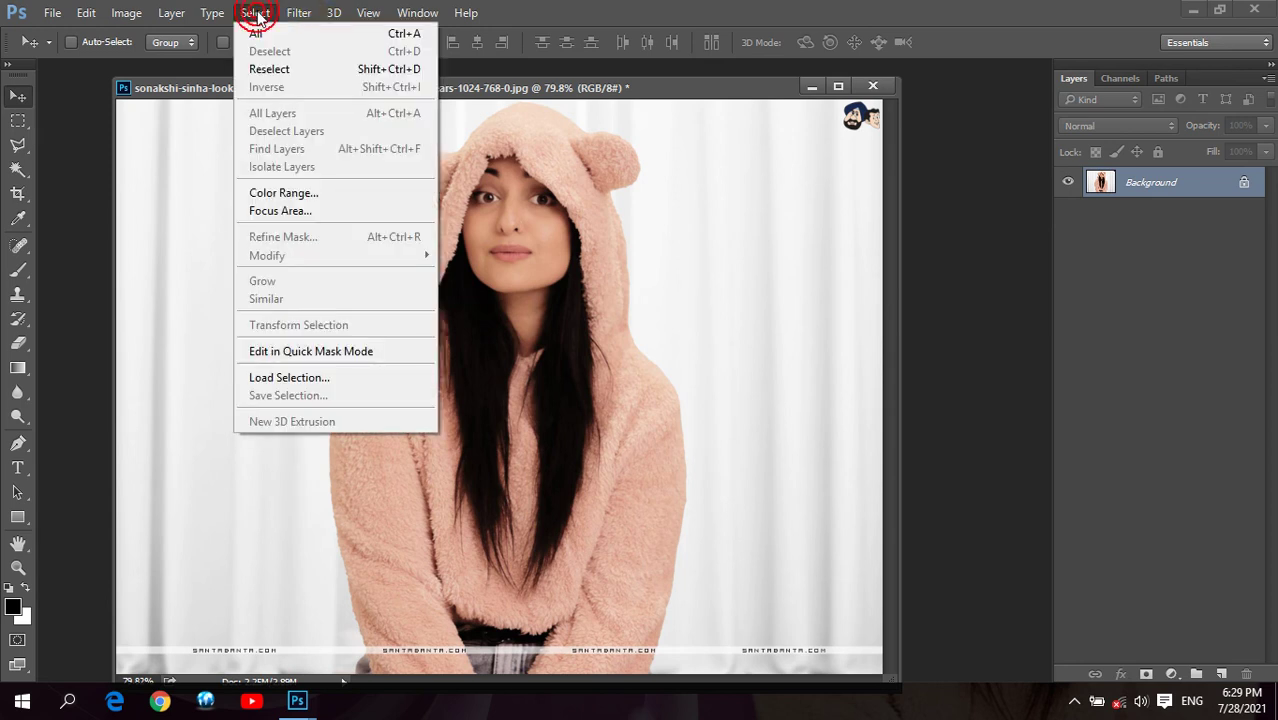
Load 'My Selection' back onto the girl, then close the hoodie photo unsaved.
{"action": "left_click", "coordinate": [287, 377]}
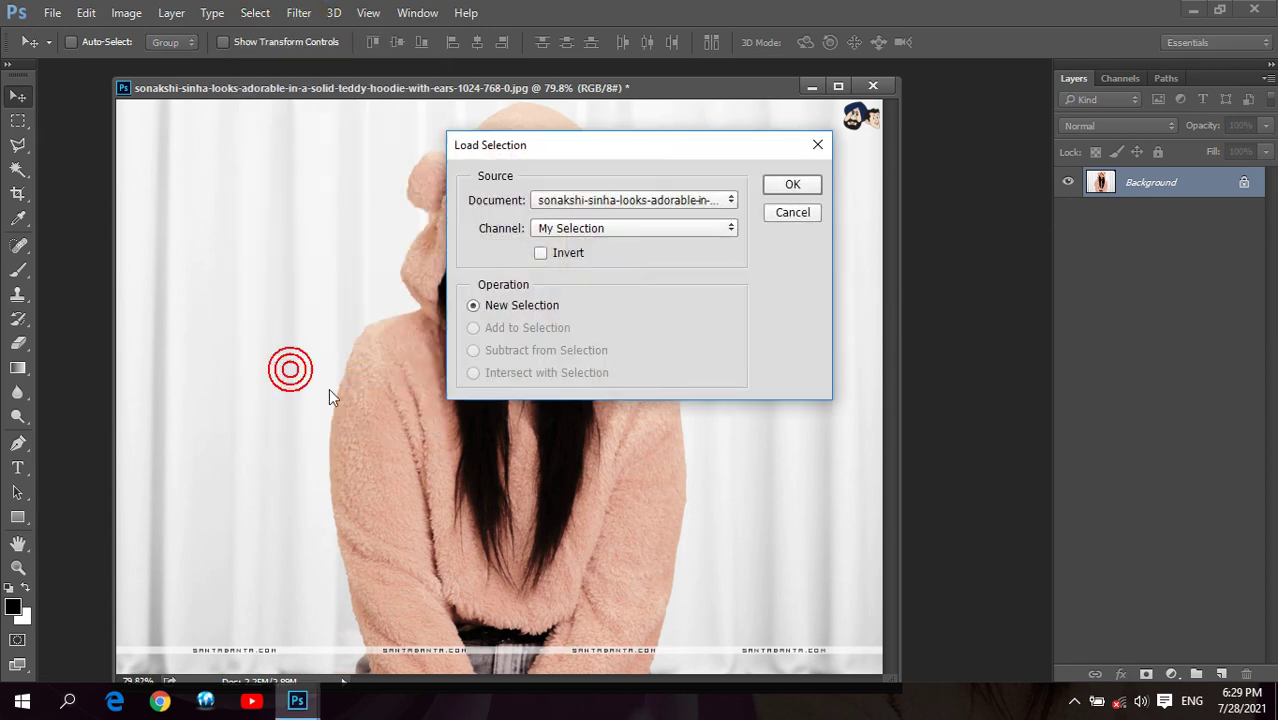
{"action": "left_click", "coordinate": [791, 185]}
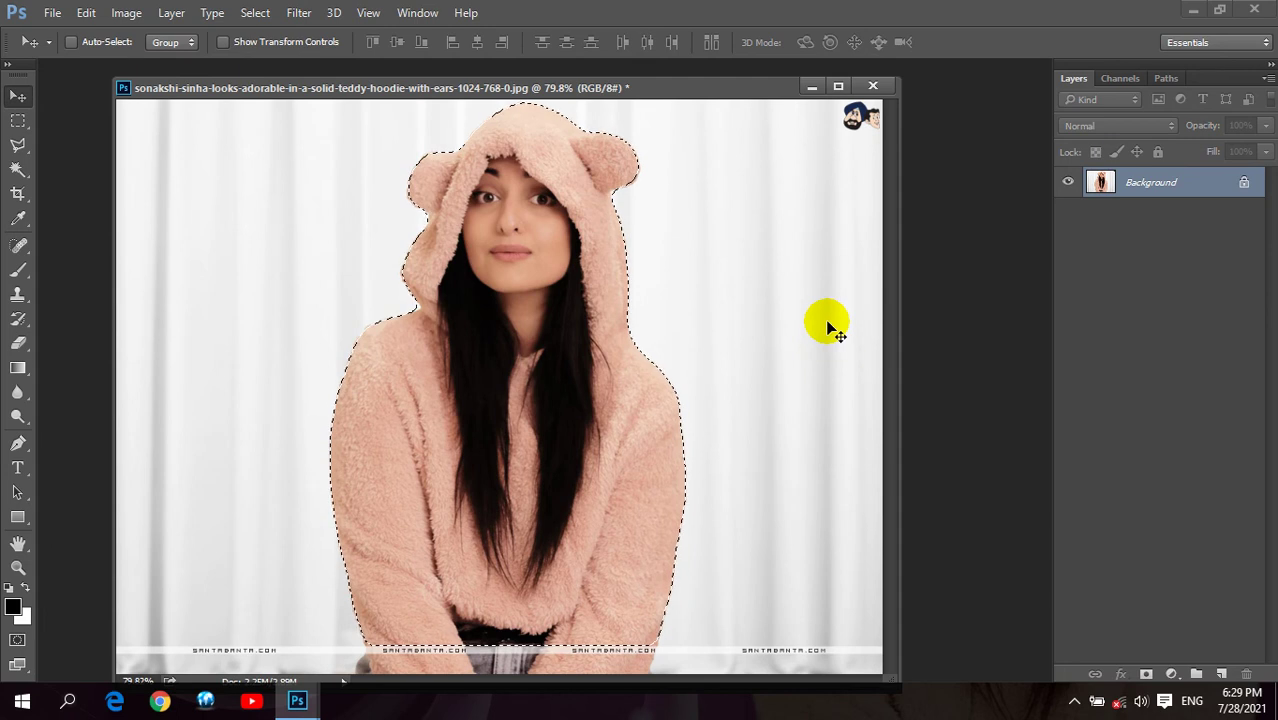
{"action": "left_click", "coordinate": [877, 88]}
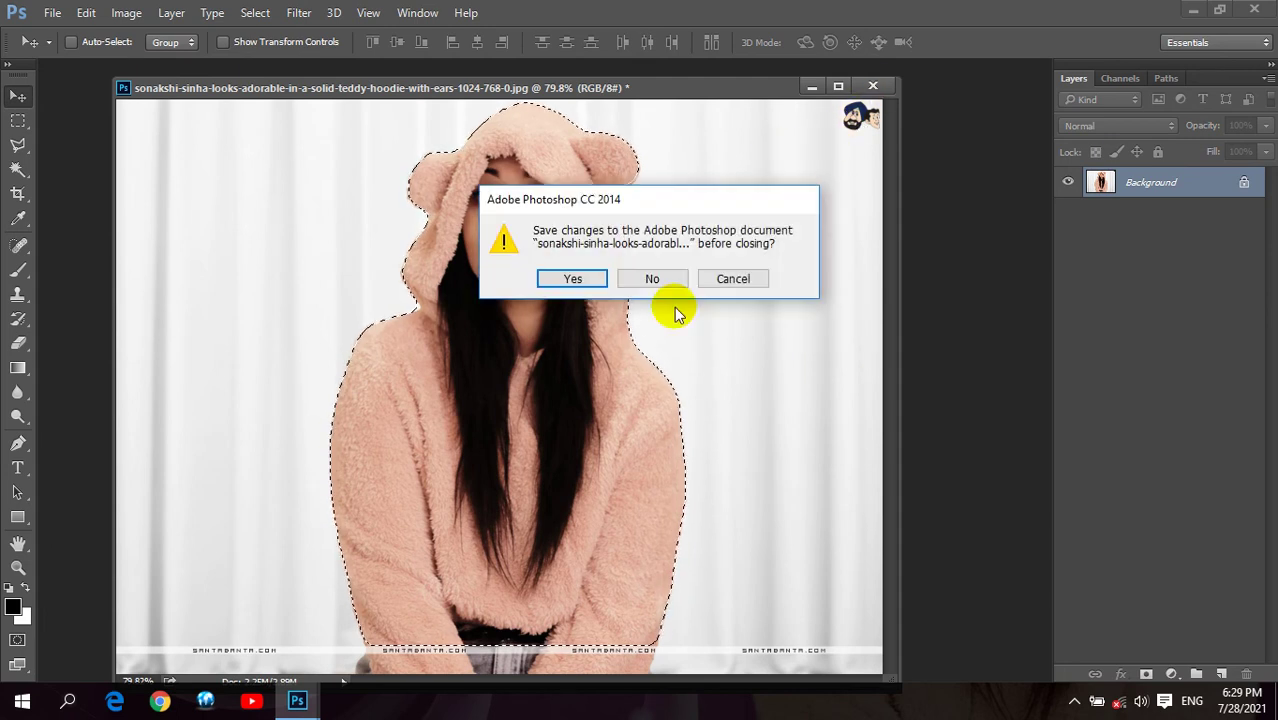
{"action": "left_click", "coordinate": [655, 278]}
Open ABC.jpg in Photoshop.
{"action": "double_click", "coordinate": [365, 199]}
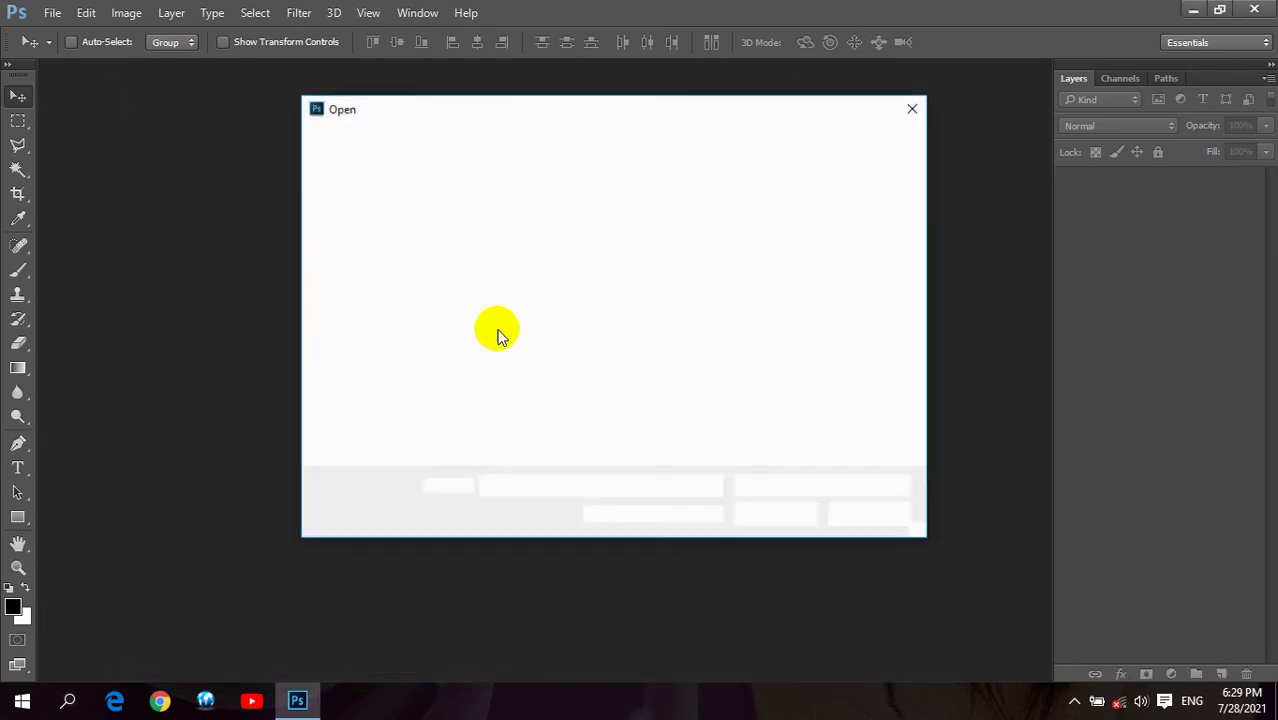
{"action": "left_click", "coordinate": [537, 272]}
{"action": "left_click", "coordinate": [775, 513]}
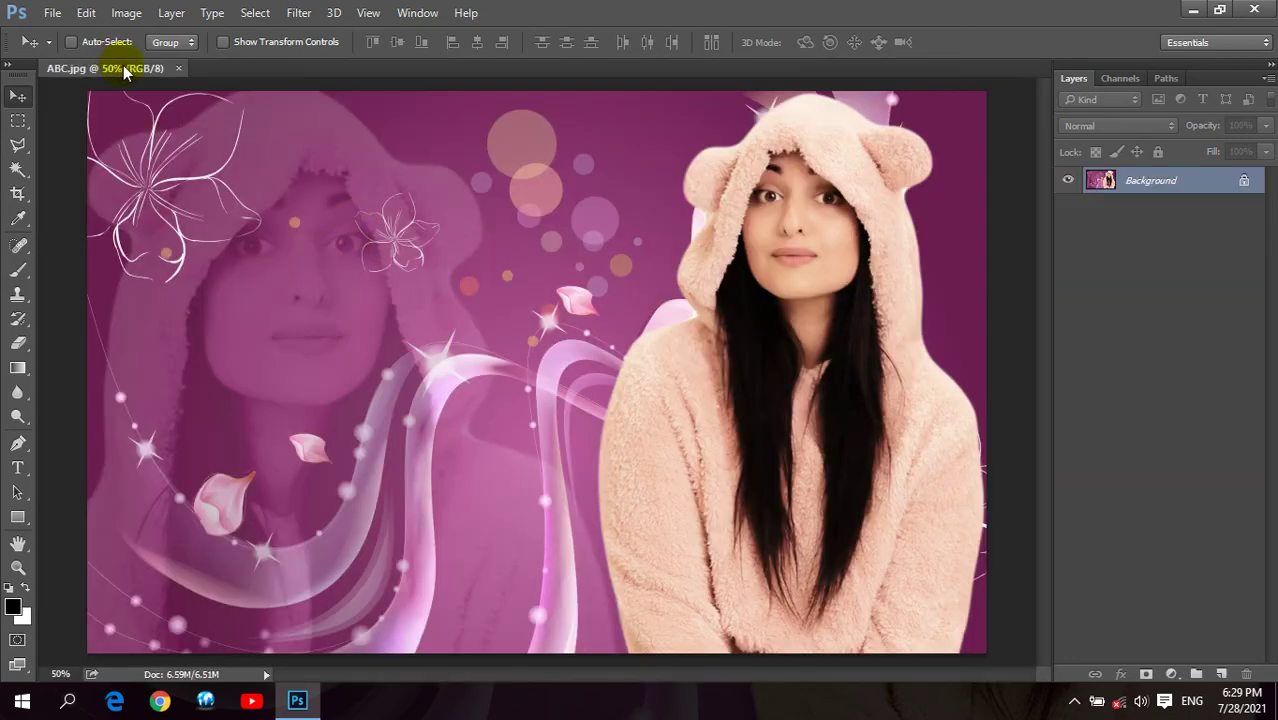
Float ABC.jpg in its own window and draw, then clear, an elliptical selection.
{"action": "left_click_drag", "start_coordinate": [110, 68], "coordinate": [130, 113]}
{"action": "mouse_move", "coordinate": [600, 113]}
{"action": "left_mouse_down"}
{"action": "mouse_move", "coordinate": [628, 100]}
{"action": "mouse_move", "coordinate": [620, 86]}
{"action": "left_mouse_up"}
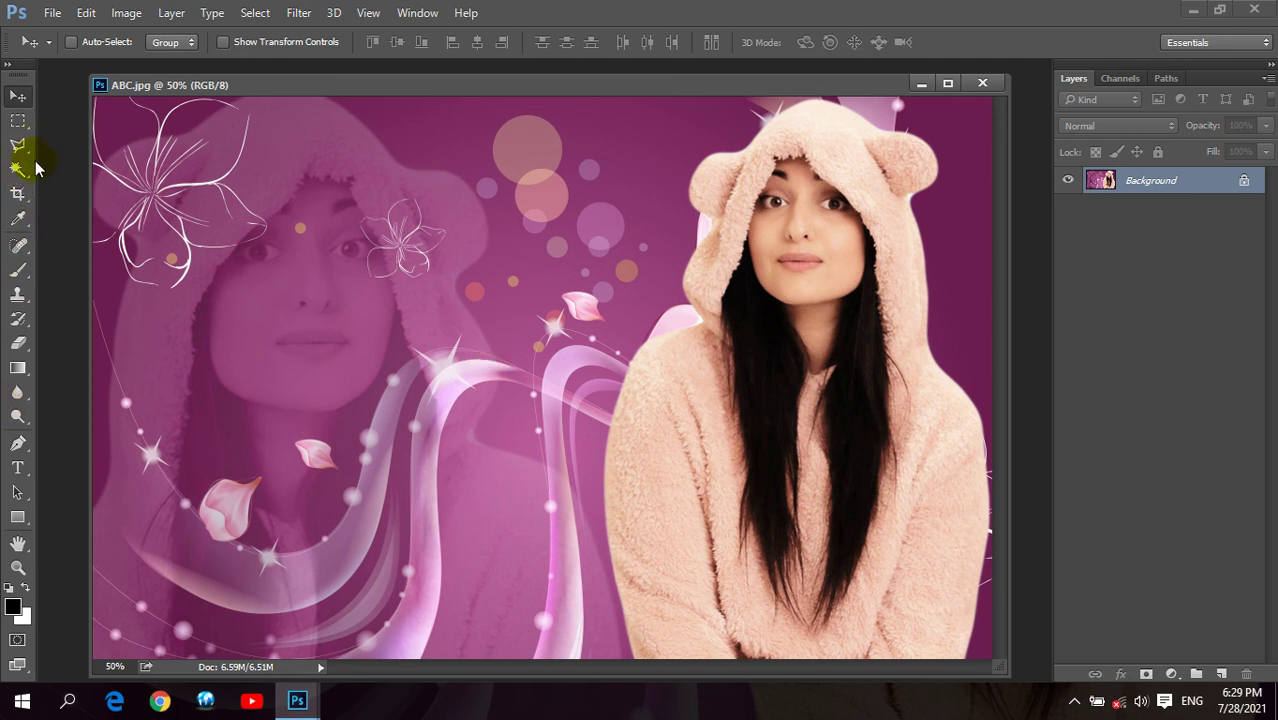
{"action": "left_click", "coordinate": [17, 118]}
{"action": "left_click", "coordinate": [89, 141]}
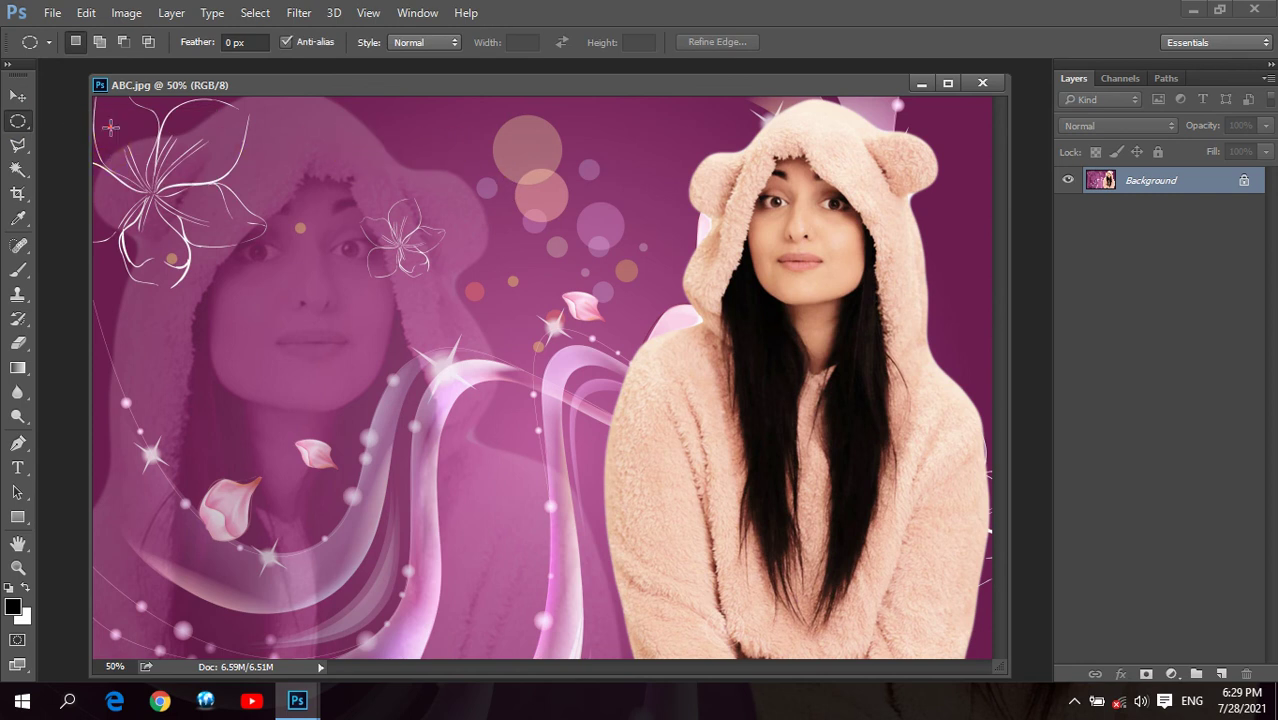
{"action": "left_click_drag", "start_coordinate": [110, 127], "coordinate": [538, 526]}
{"action": "left_click_drag", "start_coordinate": [325, 244], "coordinate": [302, 226]}
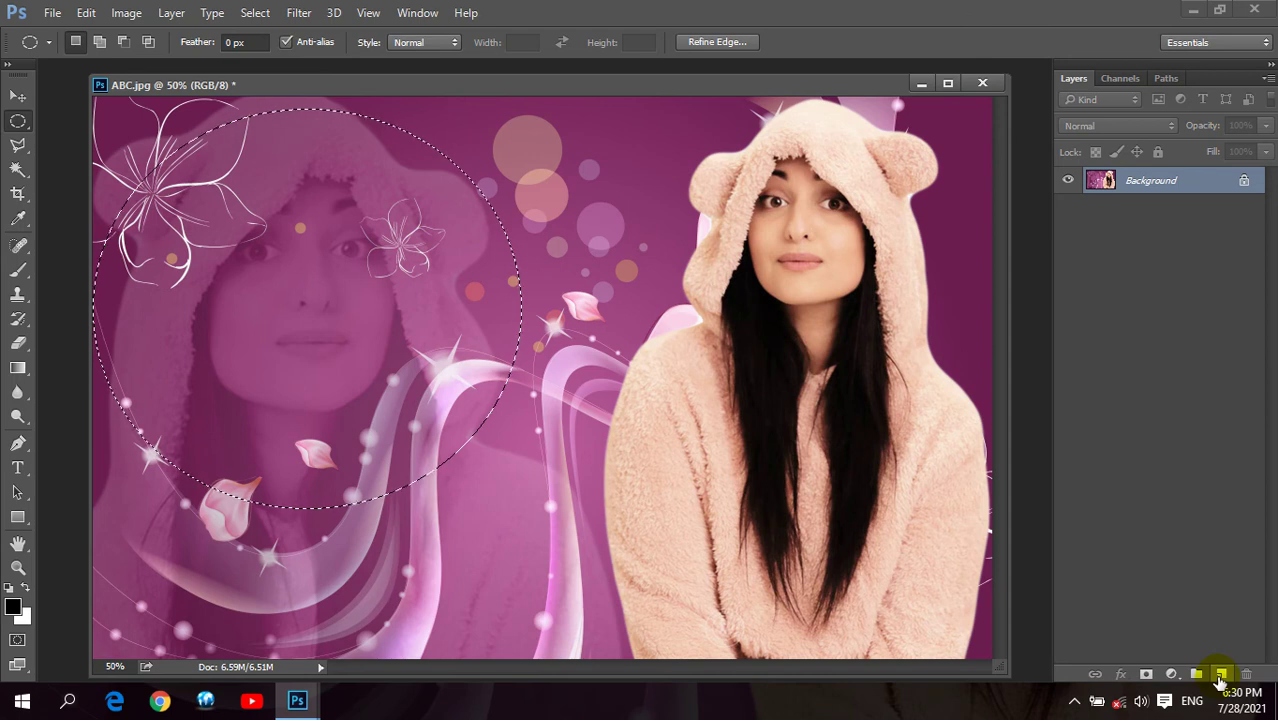
{"action": "left_click", "coordinate": [188, 294]}
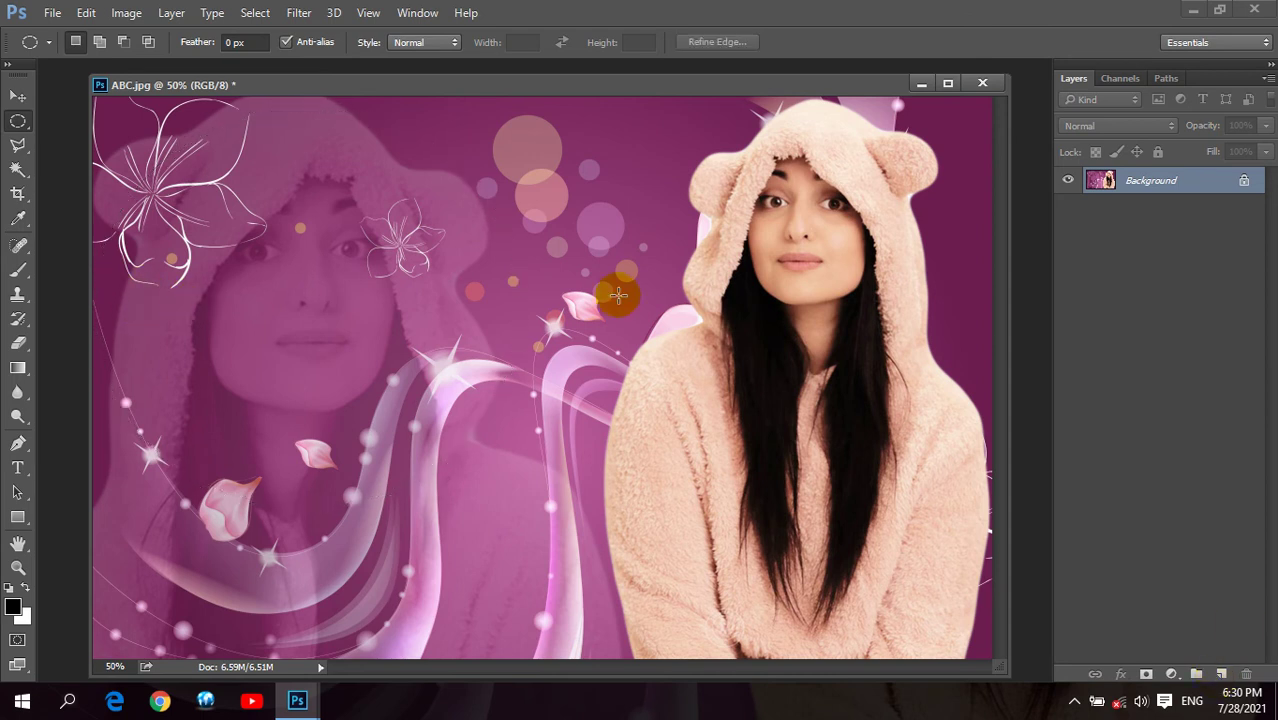
Scribble black brush strokes across the left half, save ABC.jpg, and close it.
{"action": "left_click", "coordinate": [18, 270]}
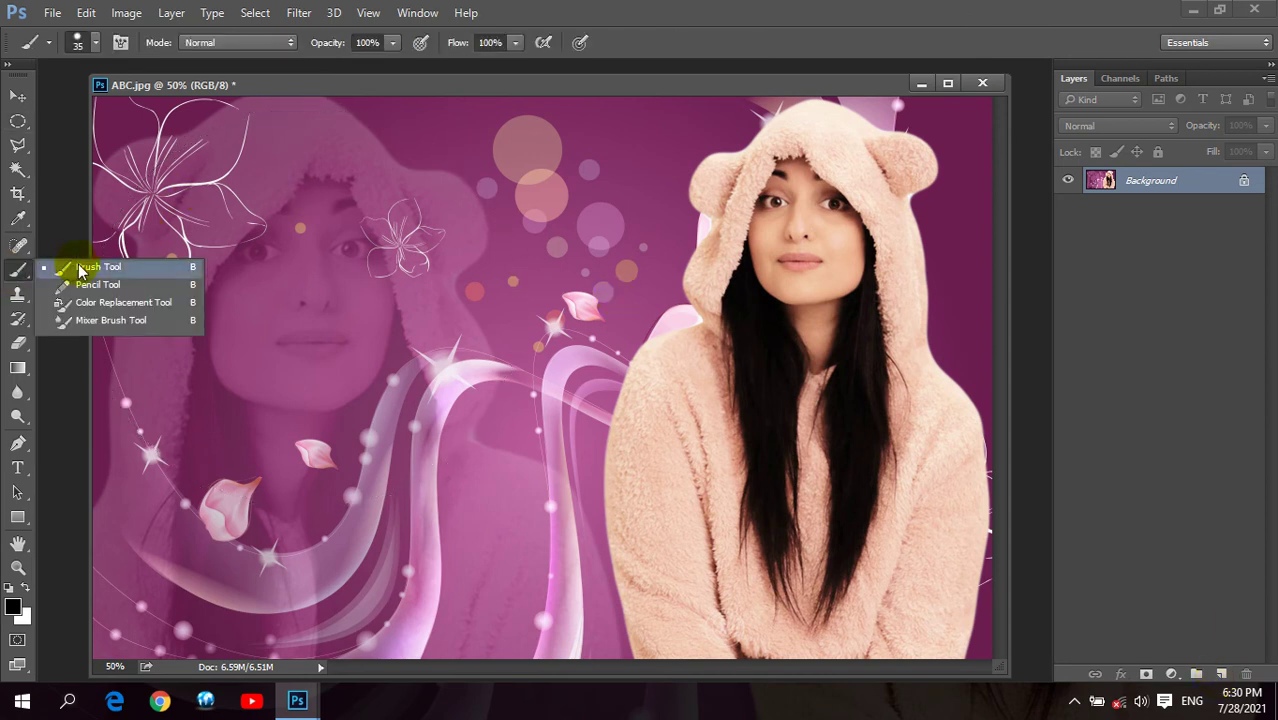
{"action": "left_click", "coordinate": [80, 270]}
{"action": "mouse_move", "coordinate": [496, 240]}
{"action": "left_mouse_down"}
{"action": "mouse_move", "coordinate": [422, 285]}
{"action": "mouse_move", "coordinate": [501, 432]}
{"action": "mouse_move", "coordinate": [559, 480]}
{"action": "mouse_move", "coordinate": [322, 114]}
{"action": "mouse_move", "coordinate": [137, 291]}
{"action": "left_mouse_up"}
{"action": "left_click_drag", "start_coordinate": [245, 241], "coordinate": [238, 252]}
{"action": "left_click", "coordinate": [52, 12]}
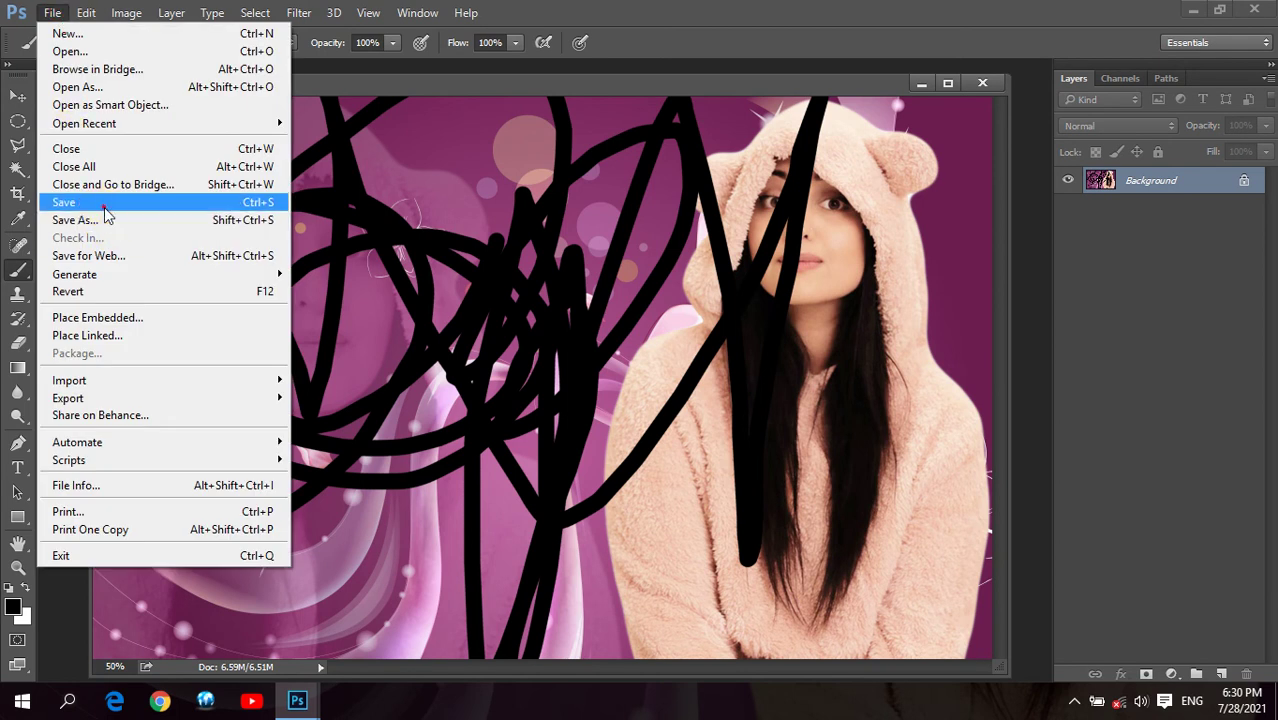
{"action": "left_click", "coordinate": [105, 205]}
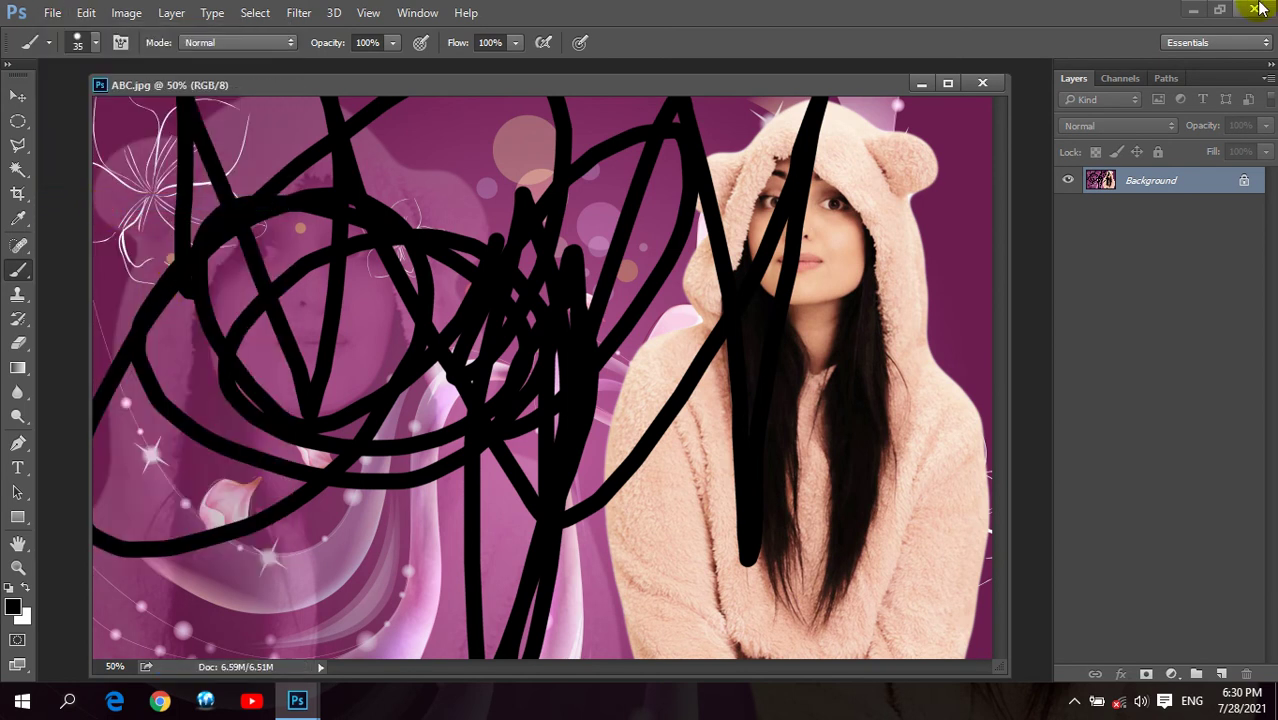
{"action": "left_click", "coordinate": [981, 84]}
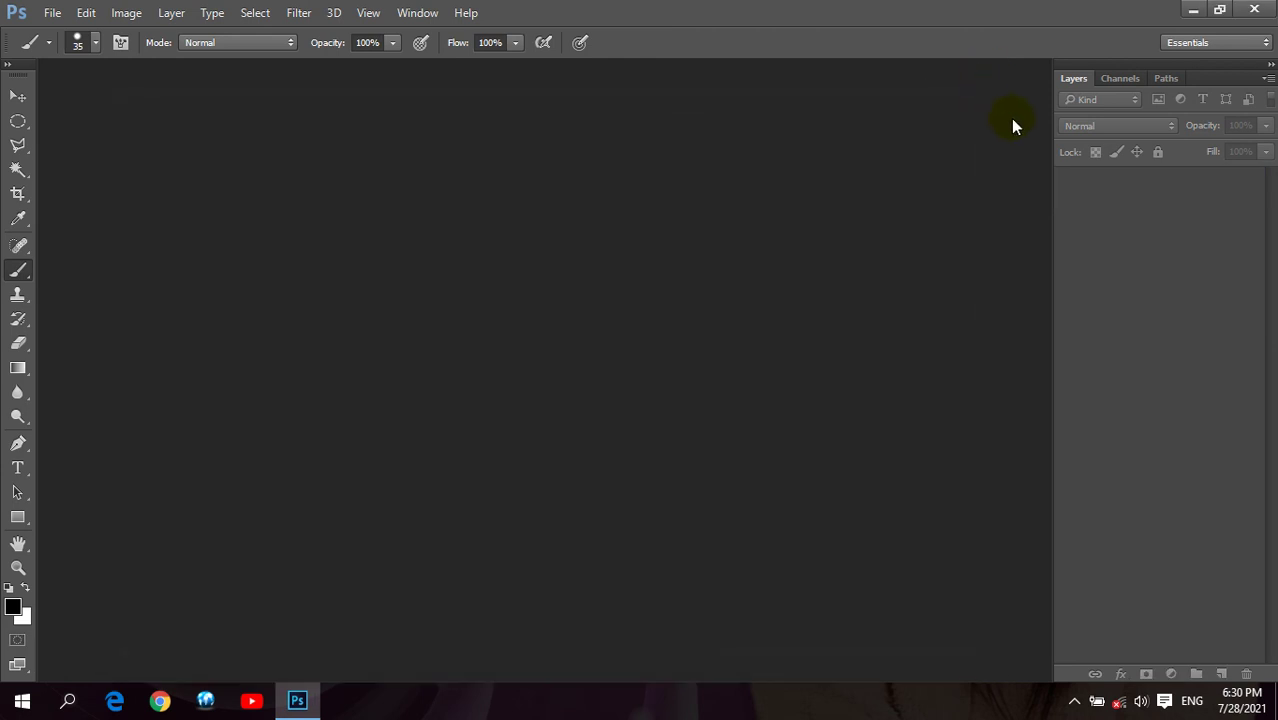
Minimize Photoshop, view the scribbled ABC image in Photos, and close the viewer.
{"action": "left_click", "coordinate": [1193, 9]}
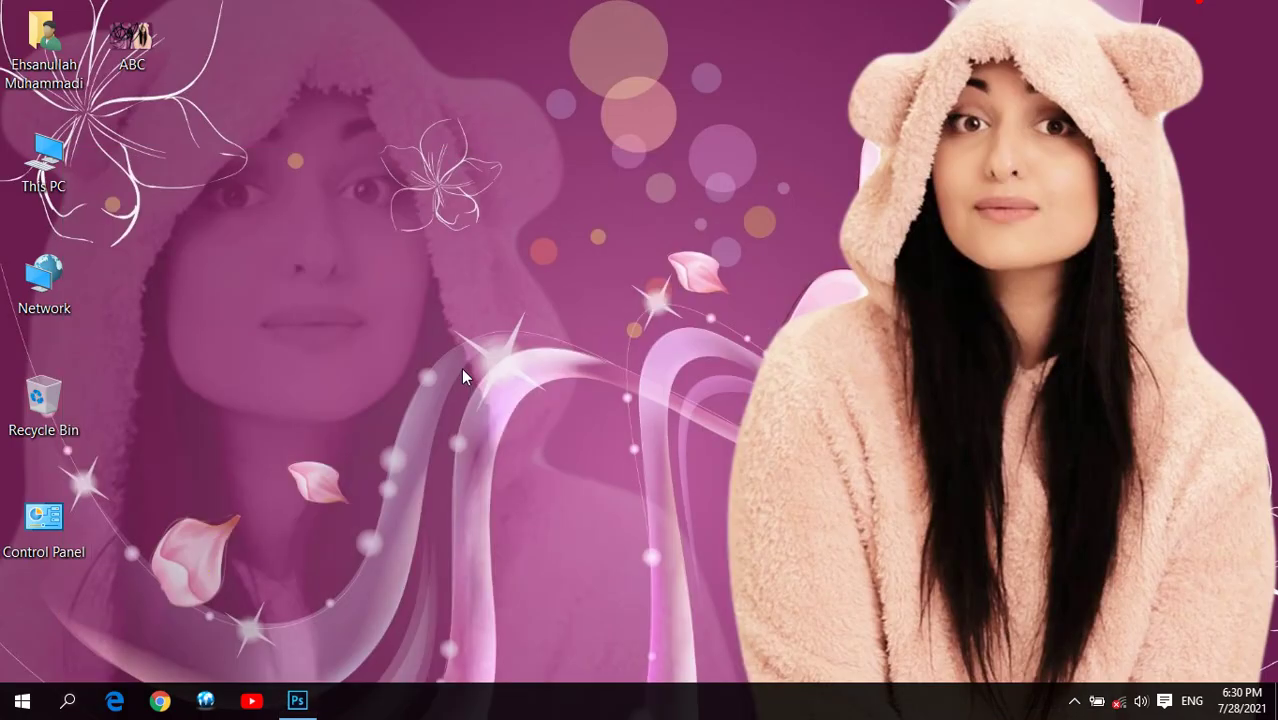
{"action": "double_click", "coordinate": [132, 40]}
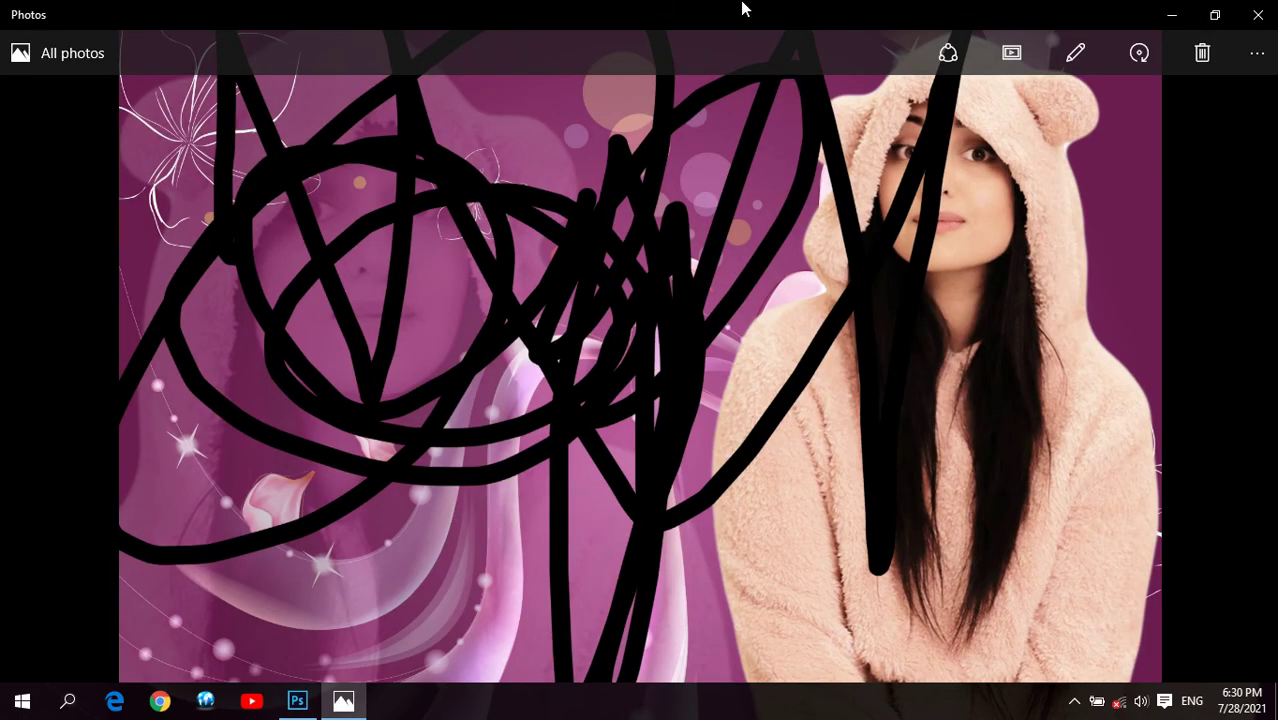
{"action": "left_click", "coordinate": [805, 225]}
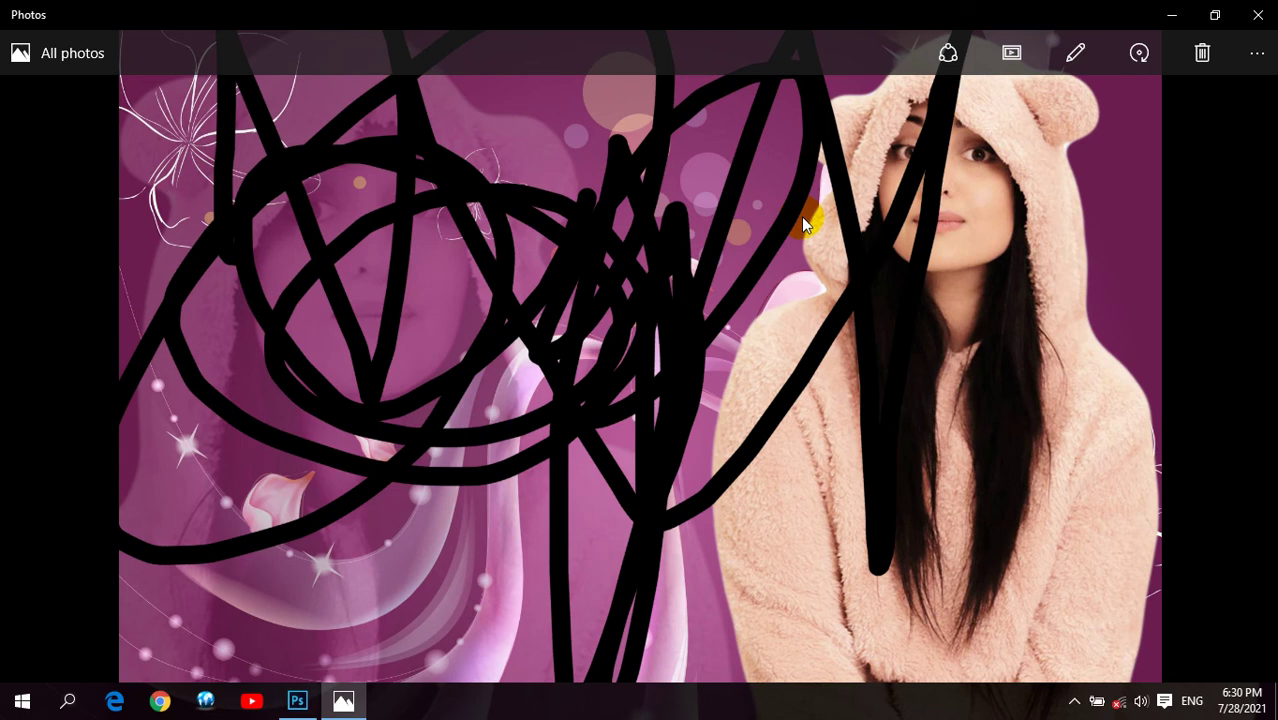
{"action": "left_click", "coordinate": [1258, 15]}
Open the sepia hooded portrait from D:\Indian Wallpapers in its own floating window.
{"action": "left_click", "coordinate": [297, 700]}
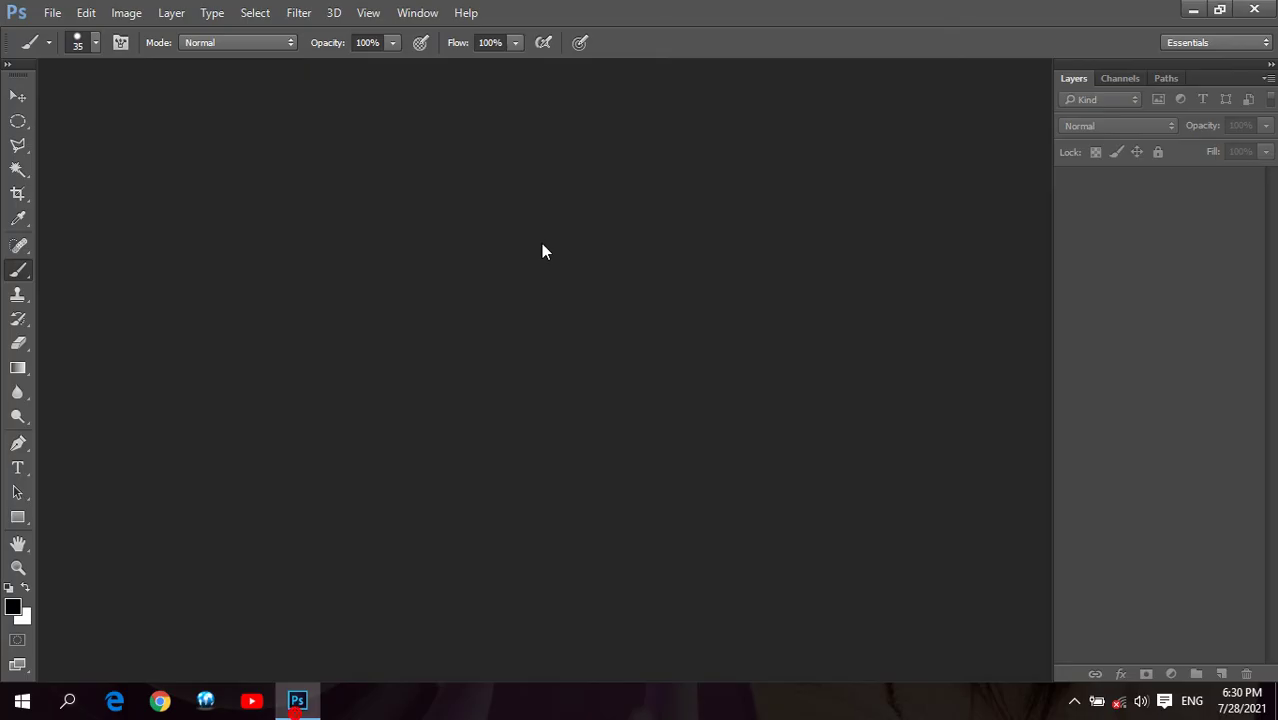
{"action": "key", "text": "ctrl+o"}
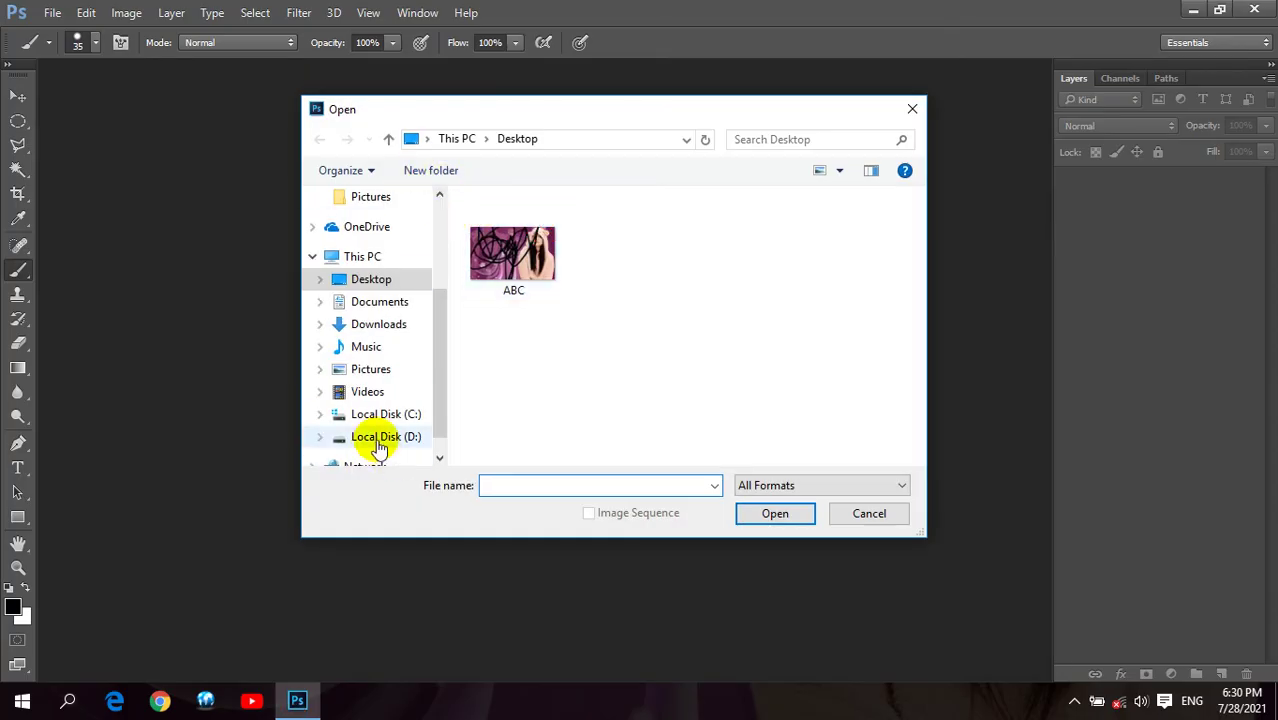
{"action": "left_click", "coordinate": [380, 440]}
{"action": "double_click", "coordinate": [536, 226]}
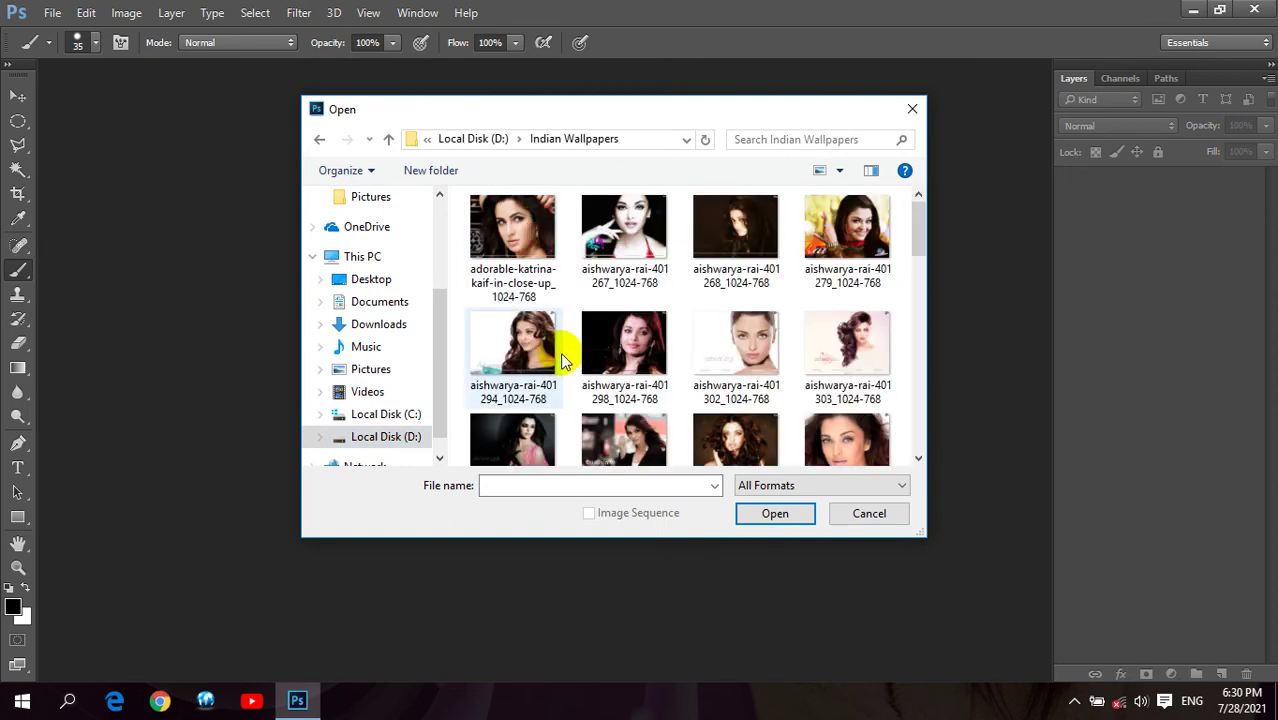
{"action": "left_click", "coordinate": [741, 242]}
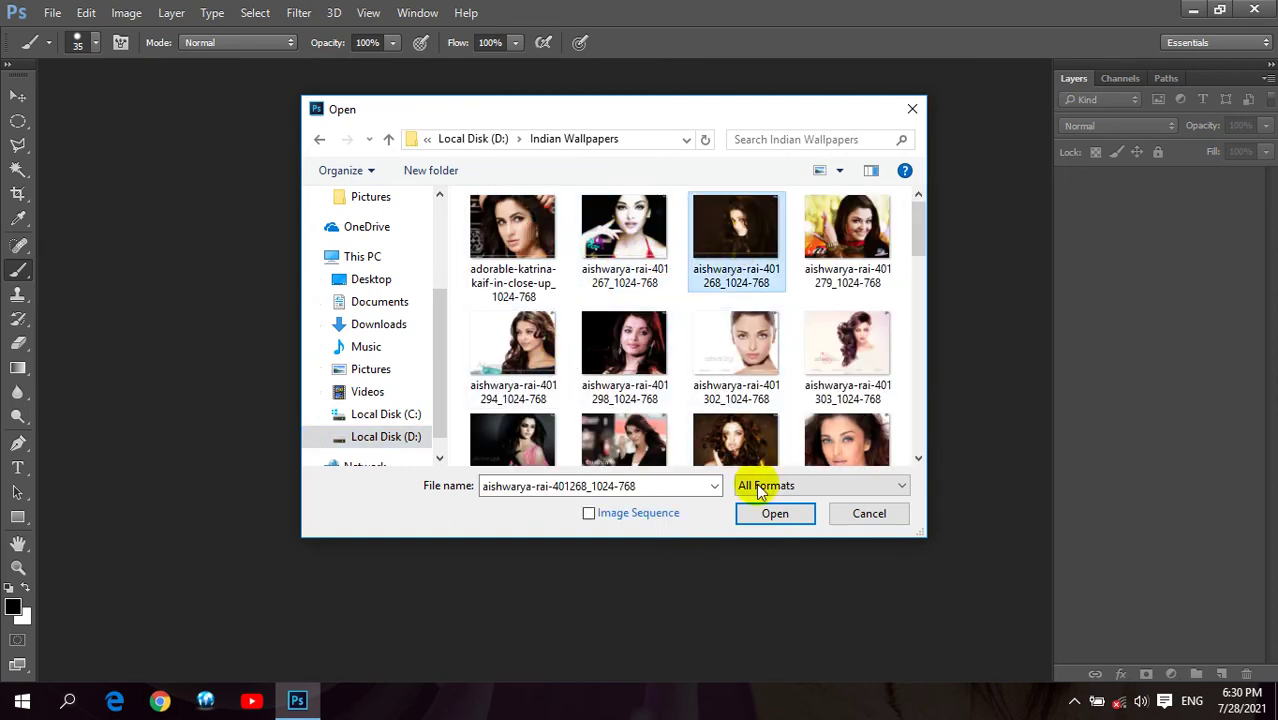
{"action": "left_click", "coordinate": [772, 520]}
{"action": "left_click_drag", "start_coordinate": [226, 73], "coordinate": [305, 119]}
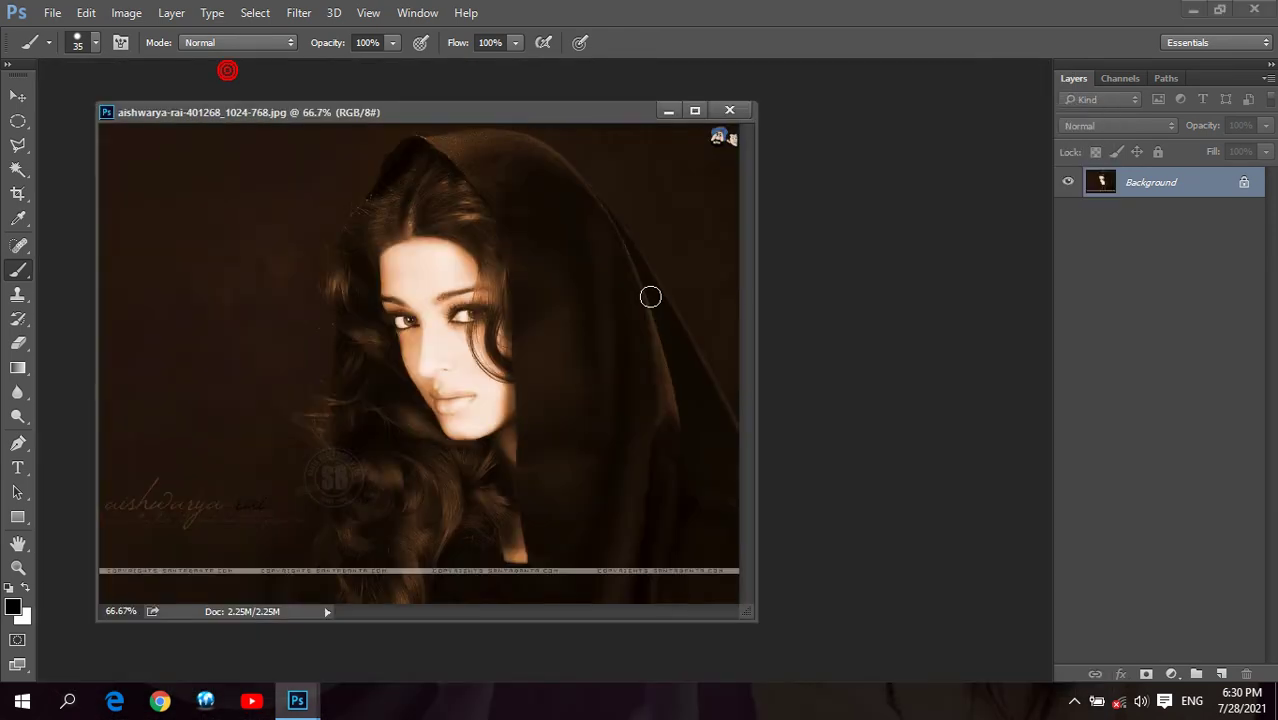
Duplicate the portrait as '2nd copy' and float it in its own window.
{"action": "right_click", "coordinate": [460, 117]}
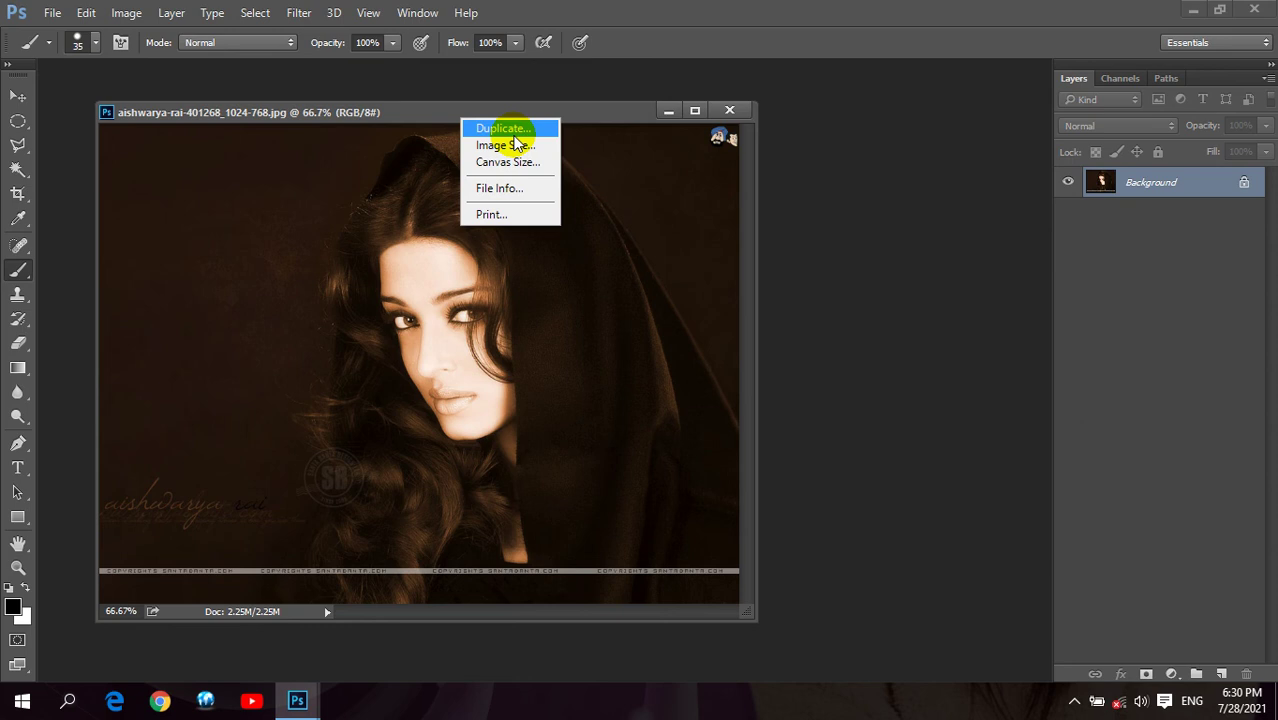
{"action": "left_click", "coordinate": [505, 128]}
{"action": "left_click", "coordinate": [727, 252]}
{"action": "double_click", "coordinate": [725, 255]}
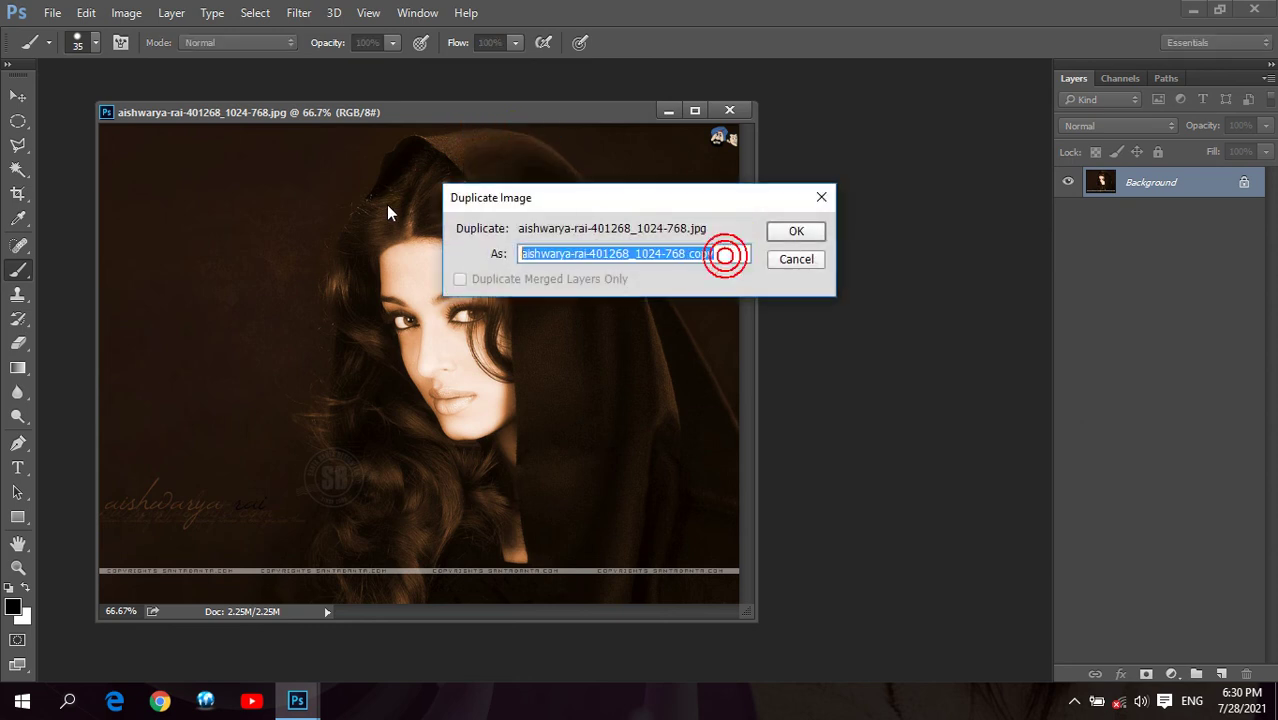
{"action": "type", "text": "2nd"}
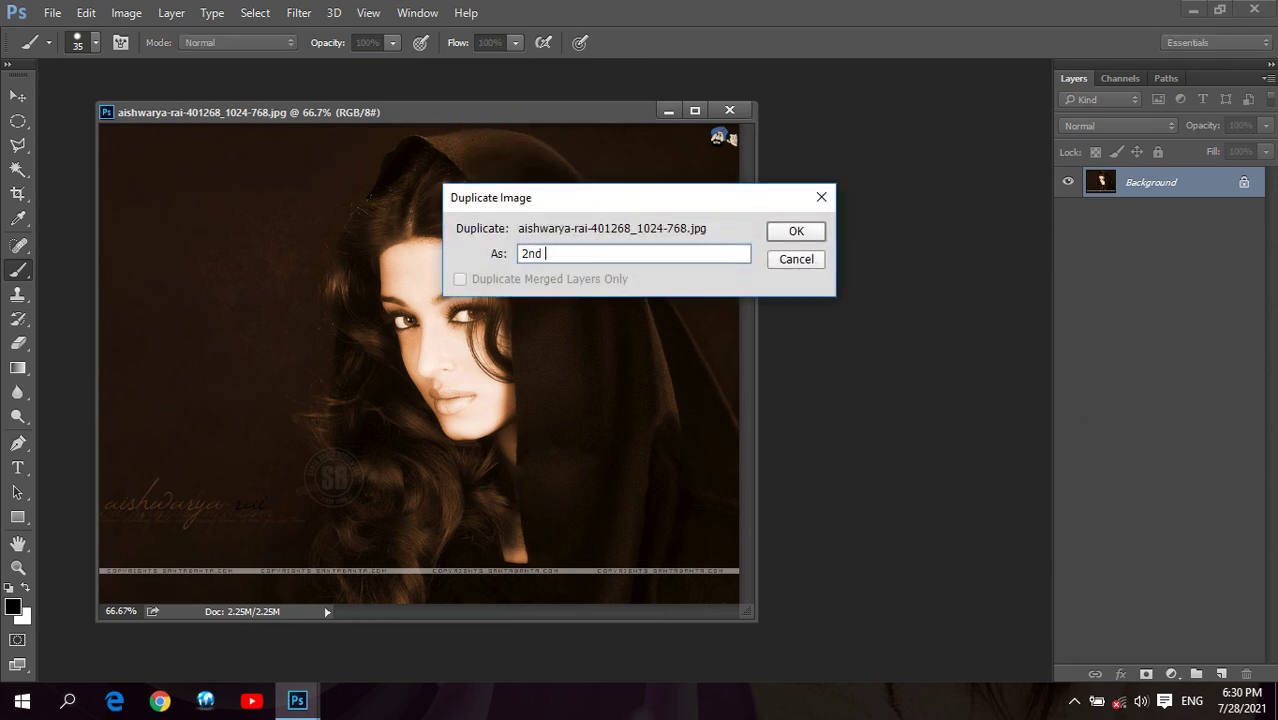
{"action": "left_click", "coordinate": [782, 232]}
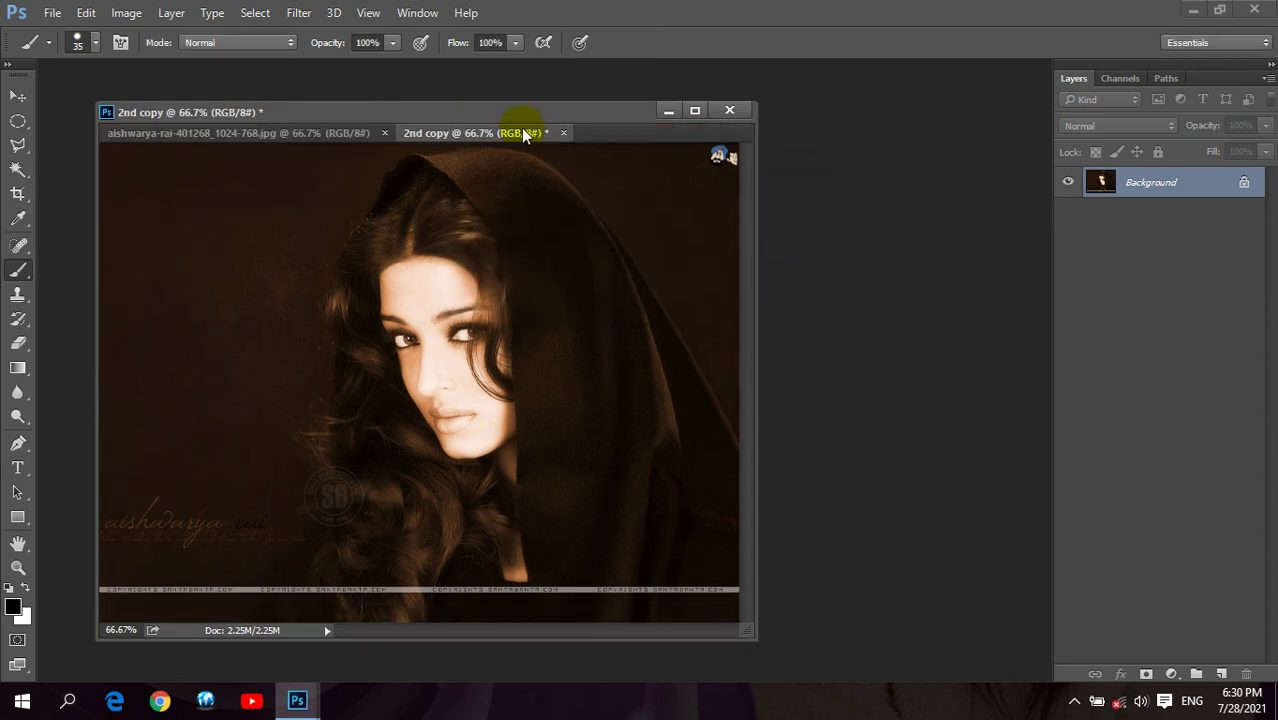
{"action": "left_click_drag", "start_coordinate": [522, 133], "coordinate": [580, 197]}
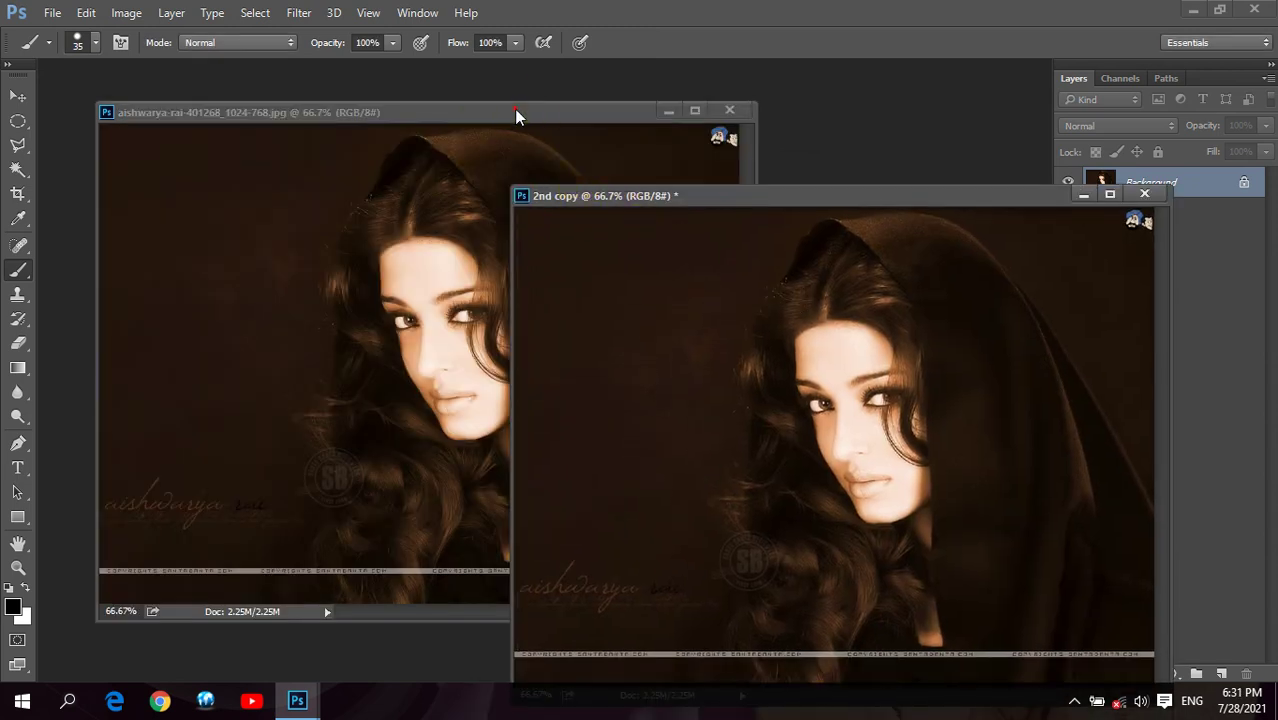
Close the original portrait and move the 2nd copy window toward the upper left.
{"action": "left_click", "coordinate": [516, 112]}
{"action": "left_click", "coordinate": [729, 110]}
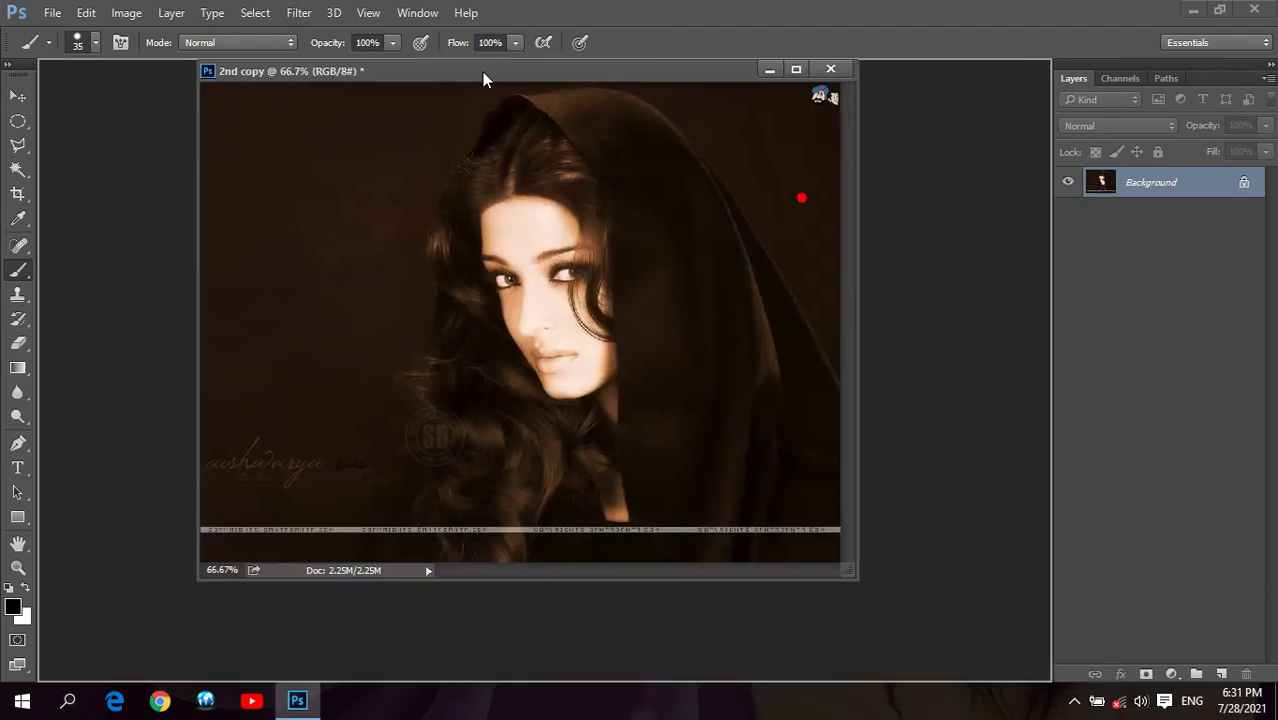
{"action": "mouse_move", "coordinate": [803, 204]}
{"action": "left_mouse_down"}
{"action": "mouse_move", "coordinate": [461, 85]}
{"action": "mouse_move", "coordinate": [527, 122]}
{"action": "left_mouse_up"}
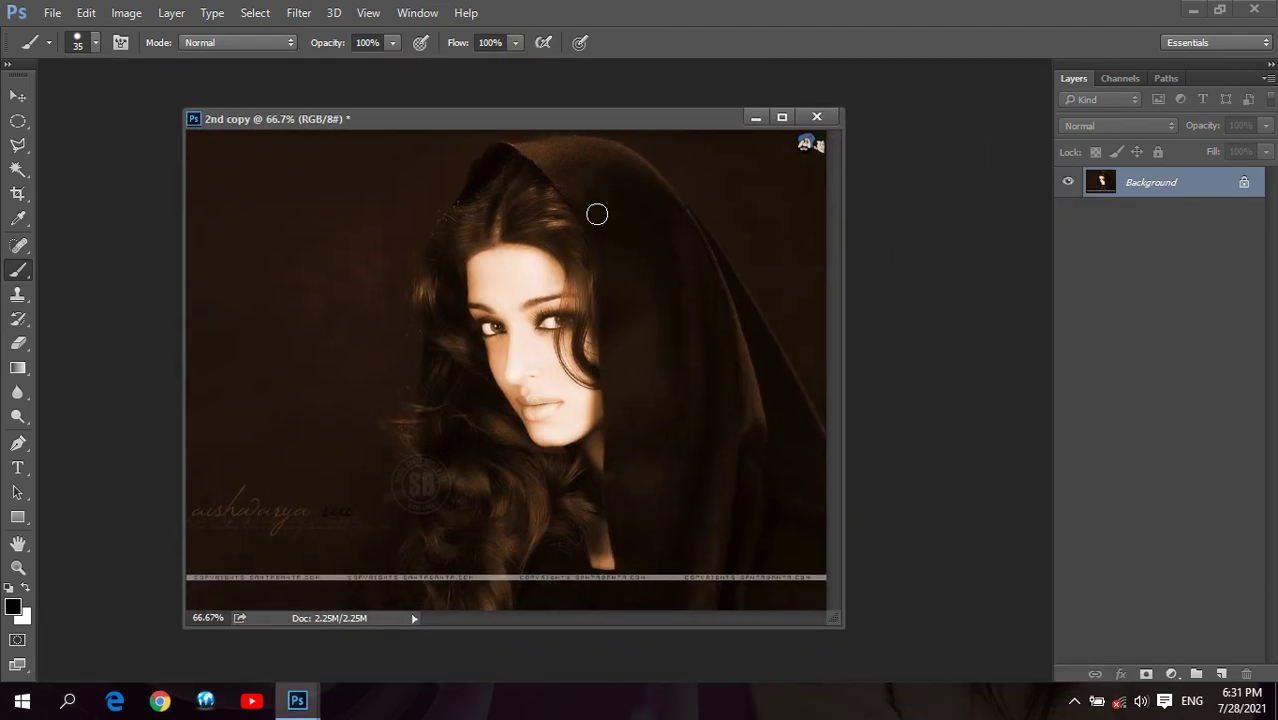
Paint thick black looping Brush scribbles over the hair and face of 2nd copy.
{"action": "left_click_drag", "start_coordinate": [559, 248], "coordinate": [558, 234]}
{"action": "left_click", "coordinate": [526, 253]}
{"action": "mouse_move", "coordinate": [368, 311]}
{"action": "left_mouse_down"}
{"action": "mouse_move", "coordinate": [416, 469]}
{"action": "mouse_move", "coordinate": [347, 306]}
{"action": "mouse_move", "coordinate": [394, 451]}
{"action": "left_mouse_up"}
Start Save As for 2nd copy, cancel it, then close the document.
{"action": "left_click", "coordinate": [52, 13]}
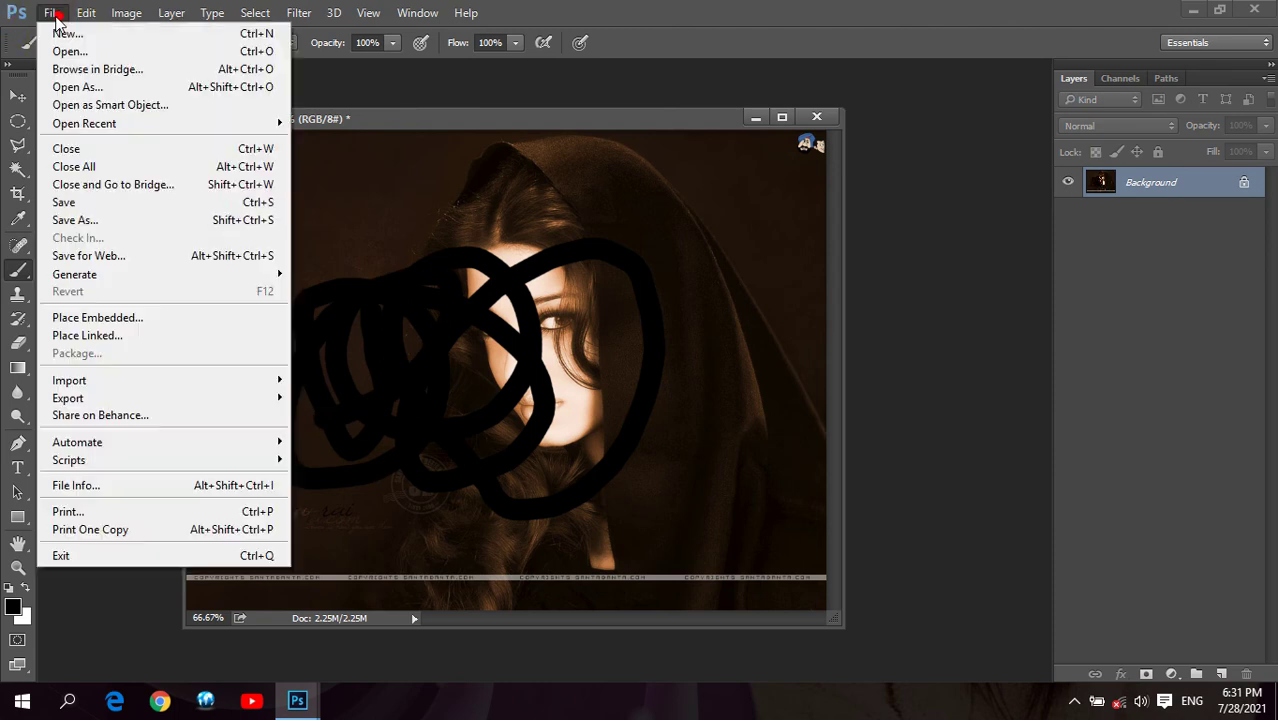
{"action": "left_click", "coordinate": [64, 202]}
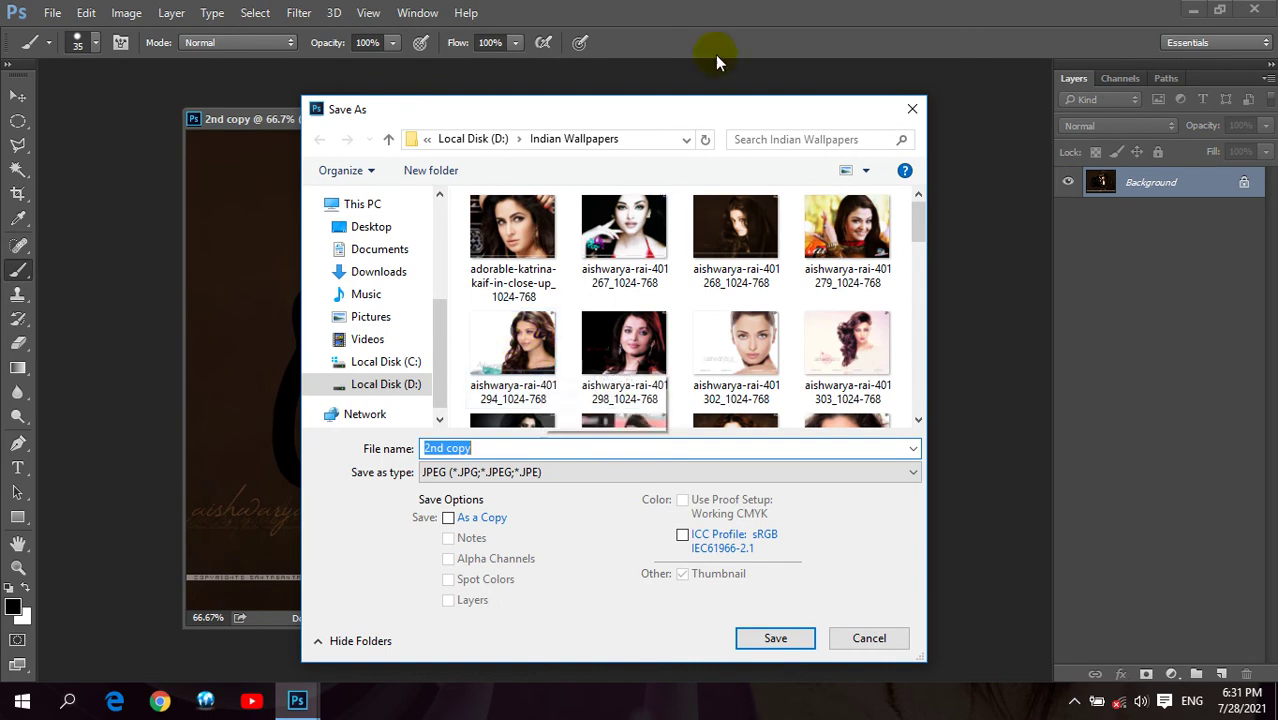
{"action": "left_click", "coordinate": [910, 109]}
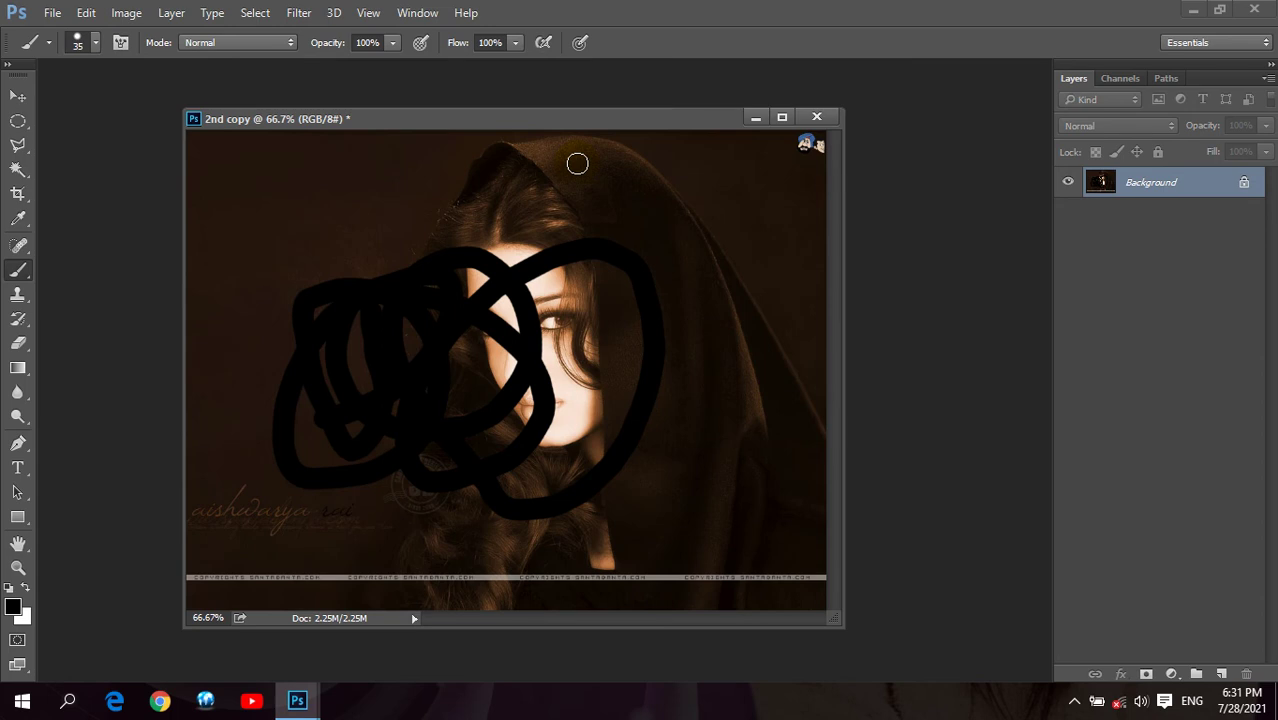
{"action": "left_click", "coordinate": [816, 117]}
Close 2nd copy without saving its scribbles and select the Move tool.
{"action": "left_click", "coordinate": [648, 278]}
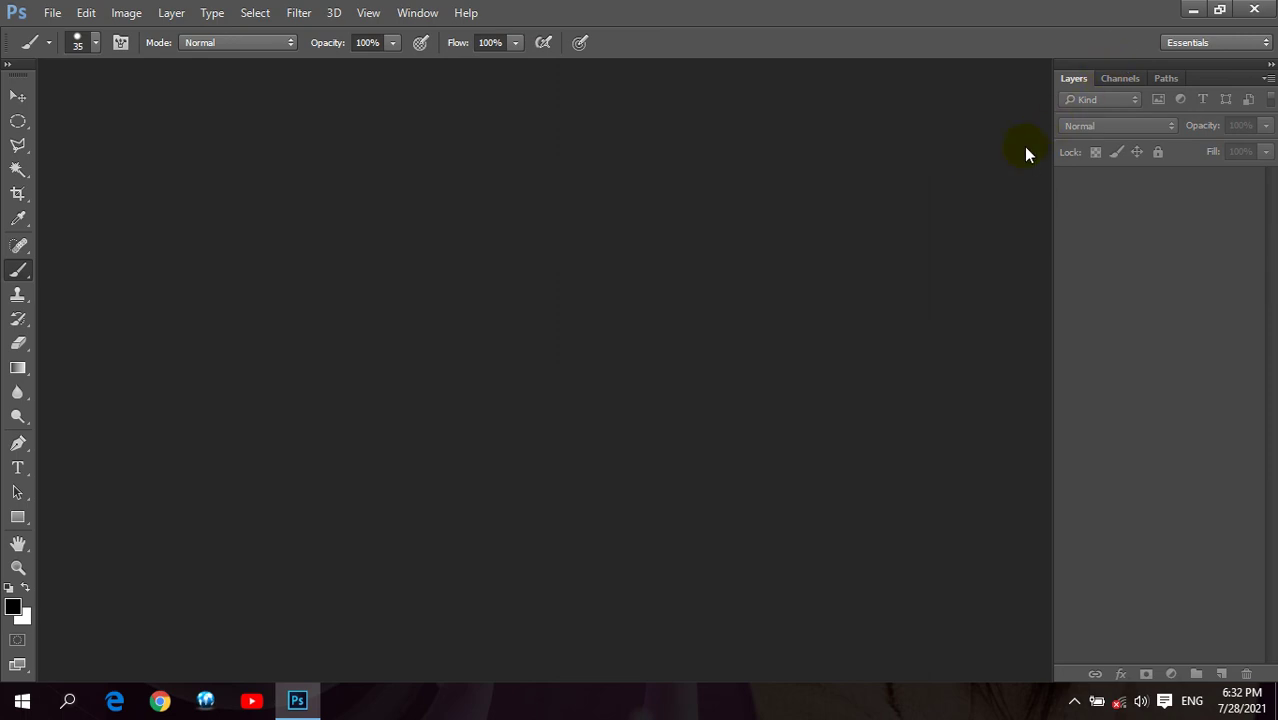
{"action": "left_click", "coordinate": [17, 93]}
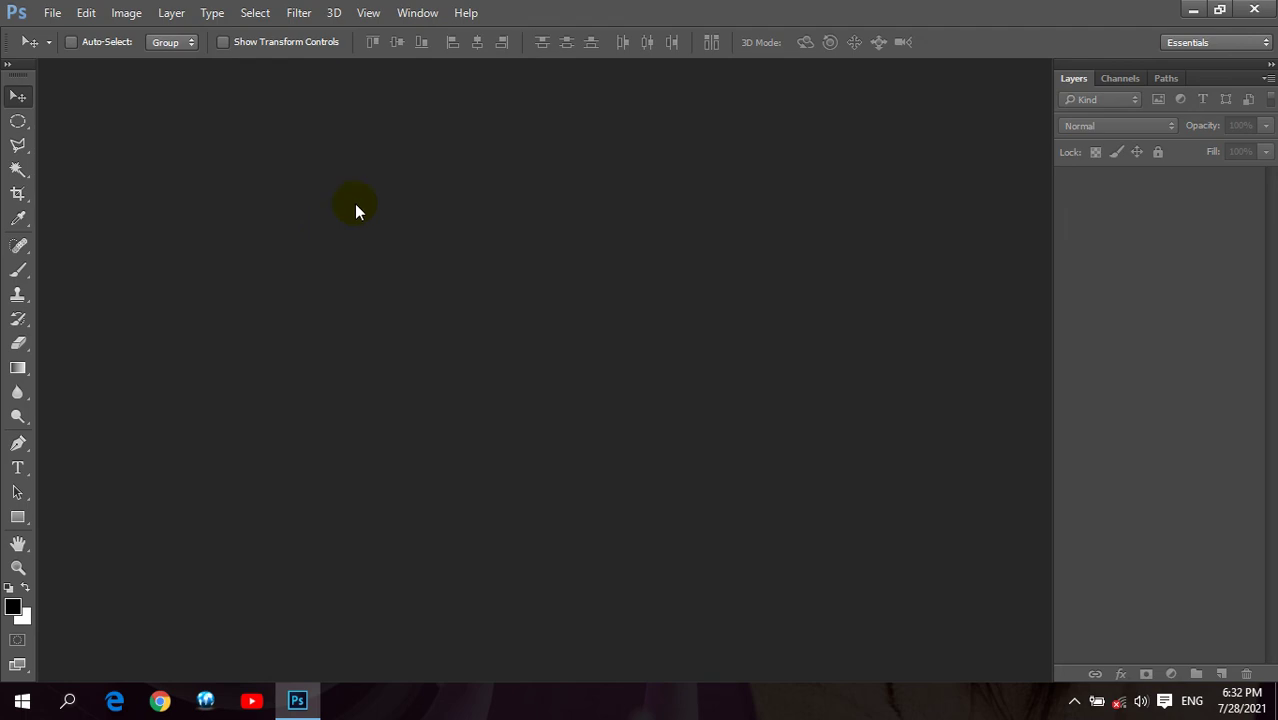
{"action": "left_click", "coordinate": [23, 99]}
Start a new document and name it 'Example'.
{"action": "left_click", "coordinate": [52, 13]}
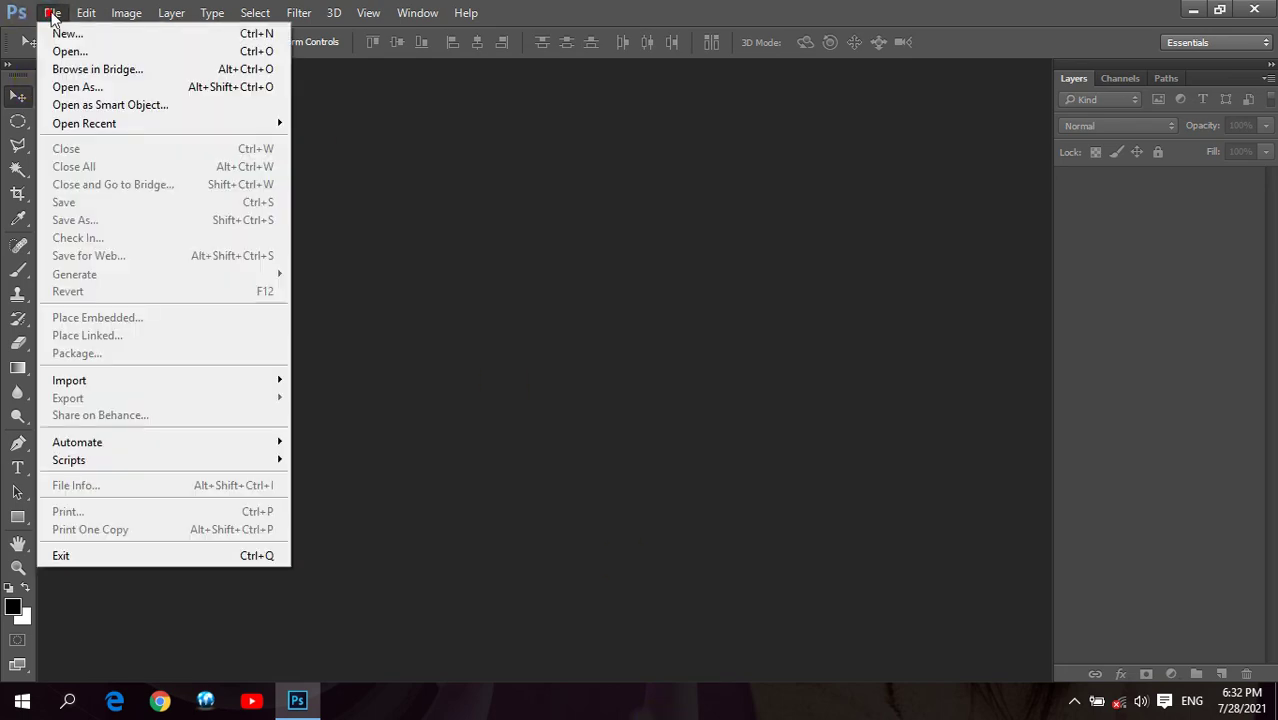
{"action": "left_click", "coordinate": [72, 35]}
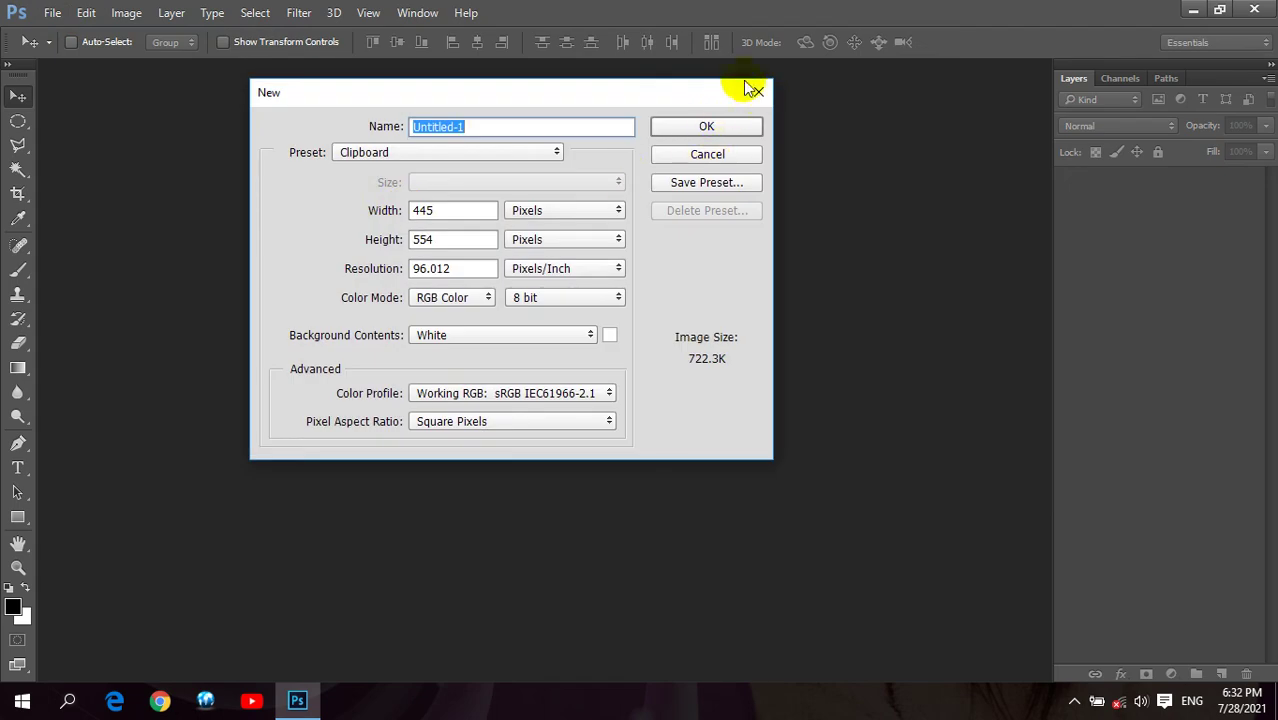
{"action": "left_click", "coordinate": [750, 95]}
{"action": "left_click", "coordinate": [52, 13]}
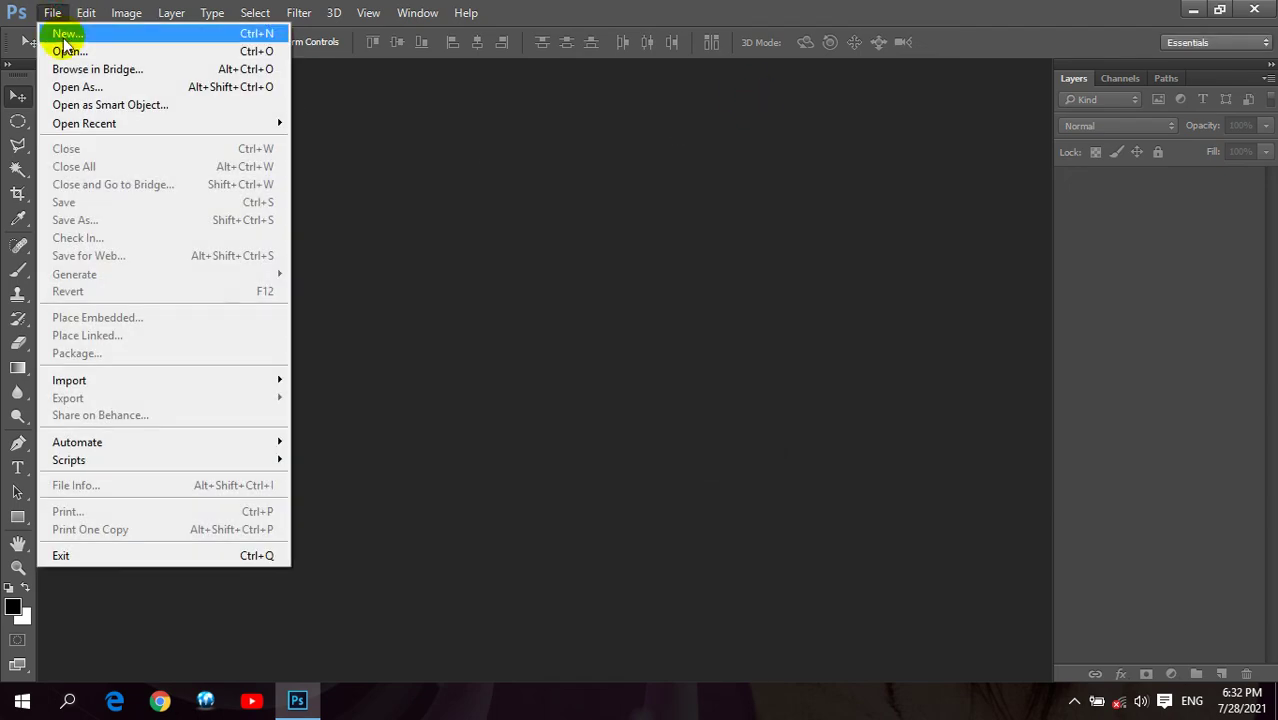
{"action": "left_click", "coordinate": [62, 38]}
{"action": "left_click_drag", "start_coordinate": [422, 92], "coordinate": [460, 106]}
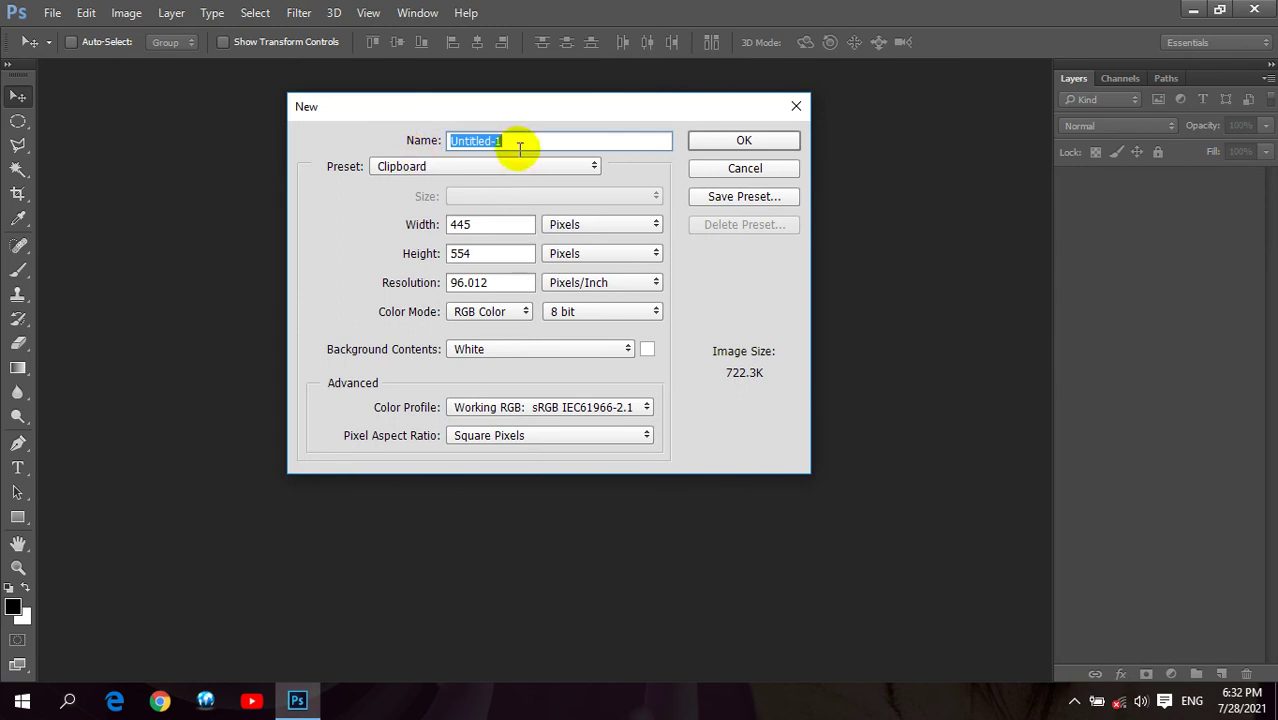
{"action": "type", "text": "Example"}
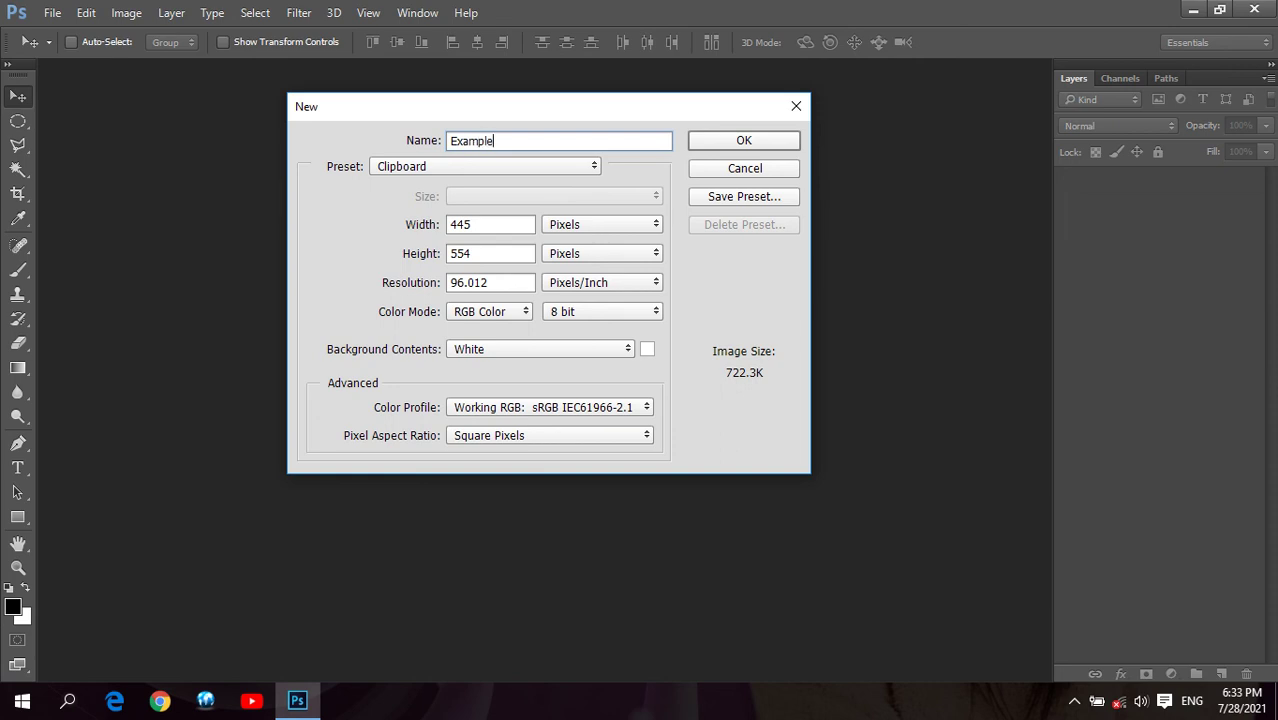
Choose the Web preset at 1024 × 768 and set resolution to 300 pixels/inch.
{"action": "left_click", "coordinate": [530, 166]}
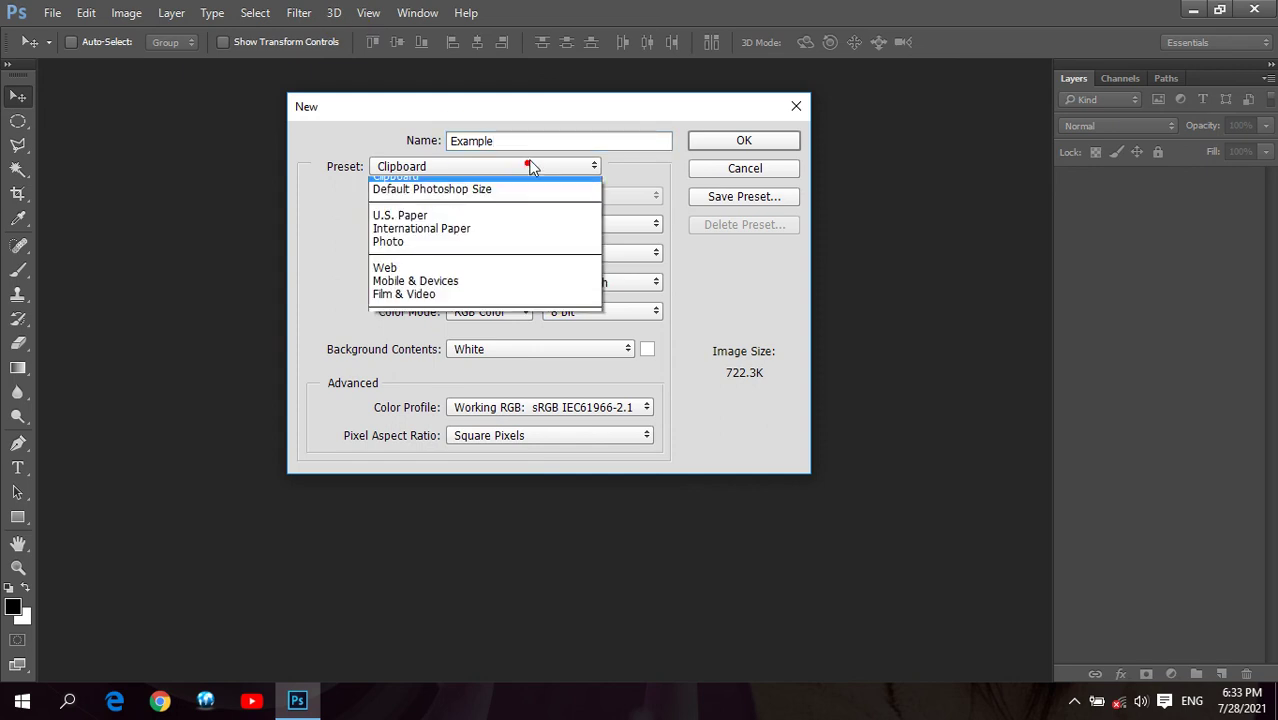
{"action": "left_click", "coordinate": [412, 276]}
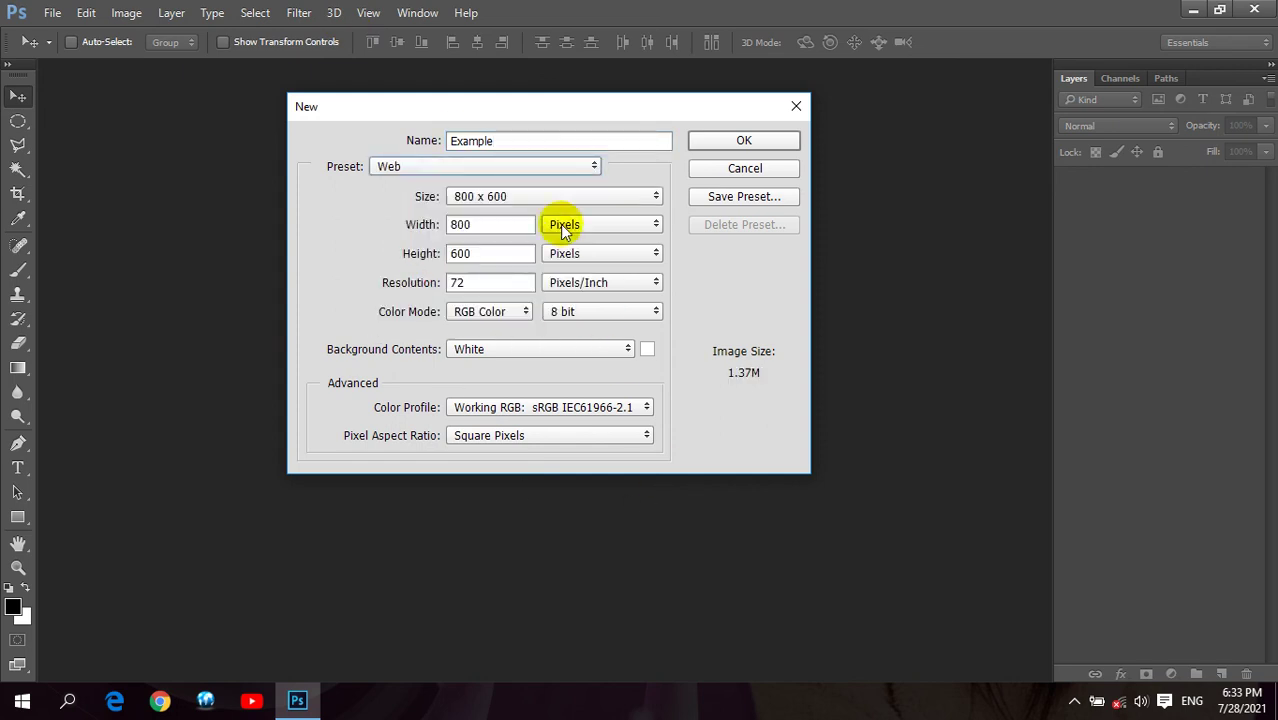
{"action": "left_click", "coordinate": [560, 197]}
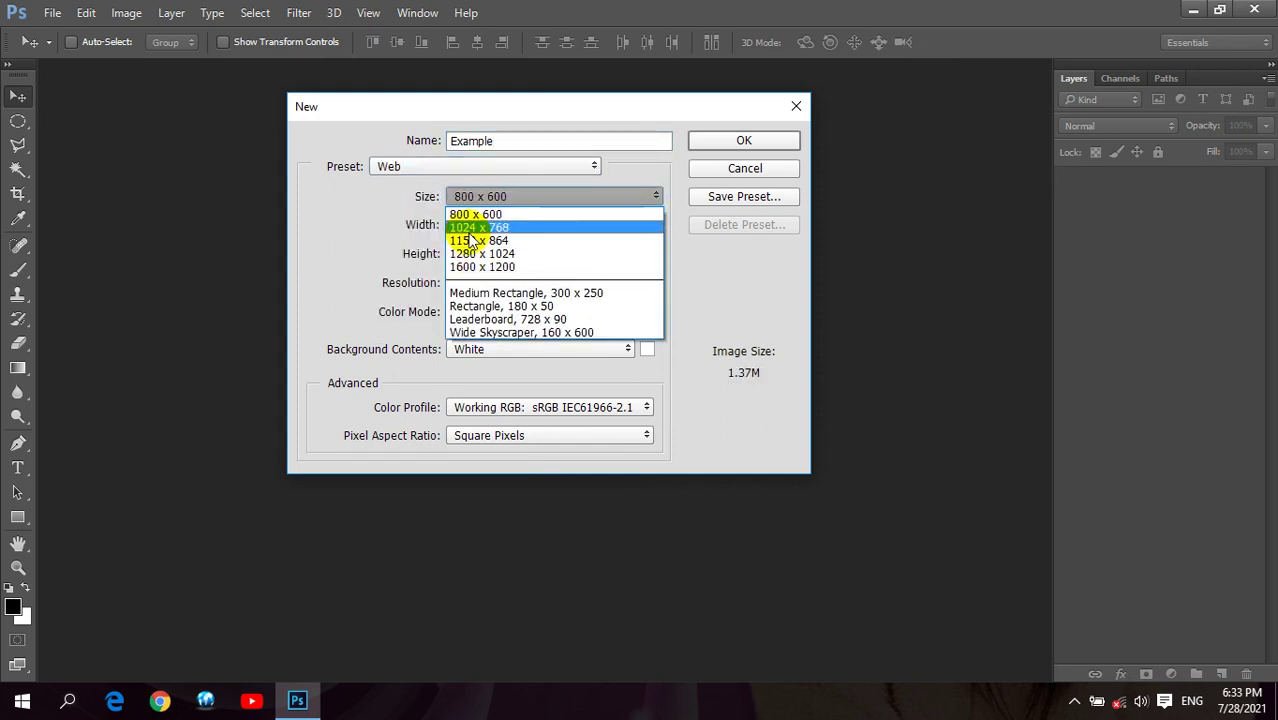
{"action": "left_click", "coordinate": [469, 230]}
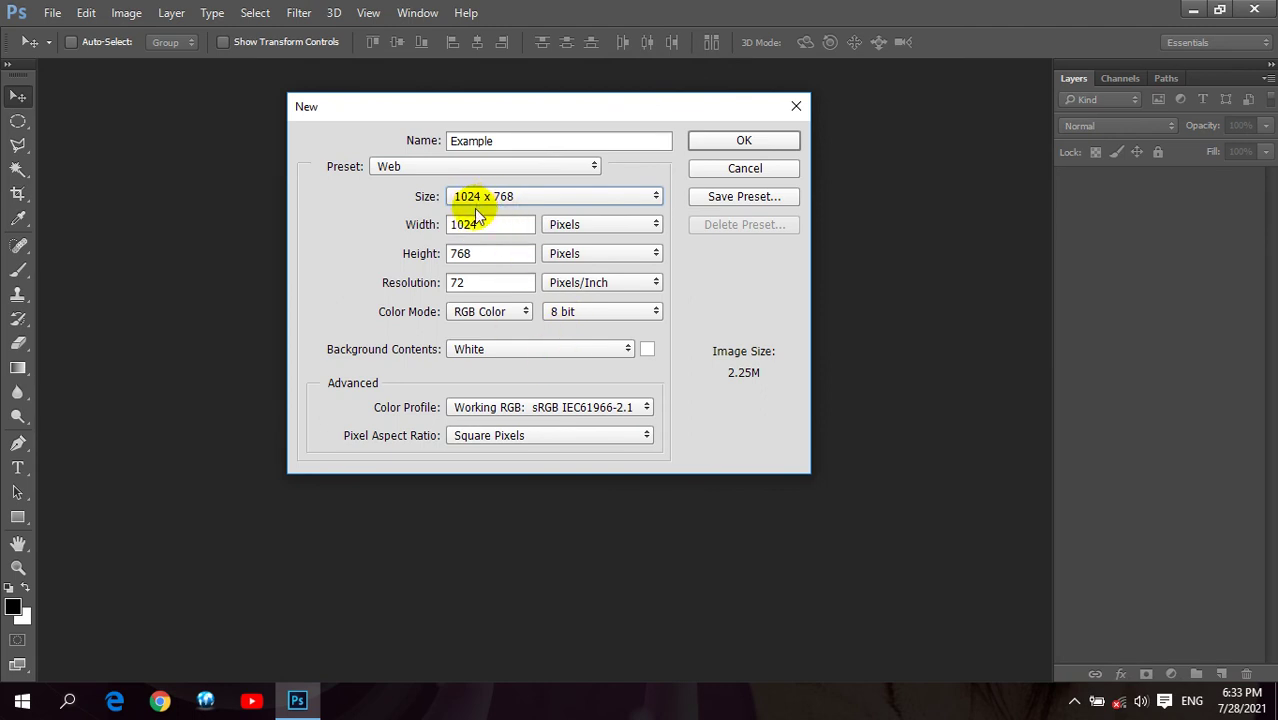
{"action": "double_click", "coordinate": [489, 285]}
{"action": "type", "text": "300"}
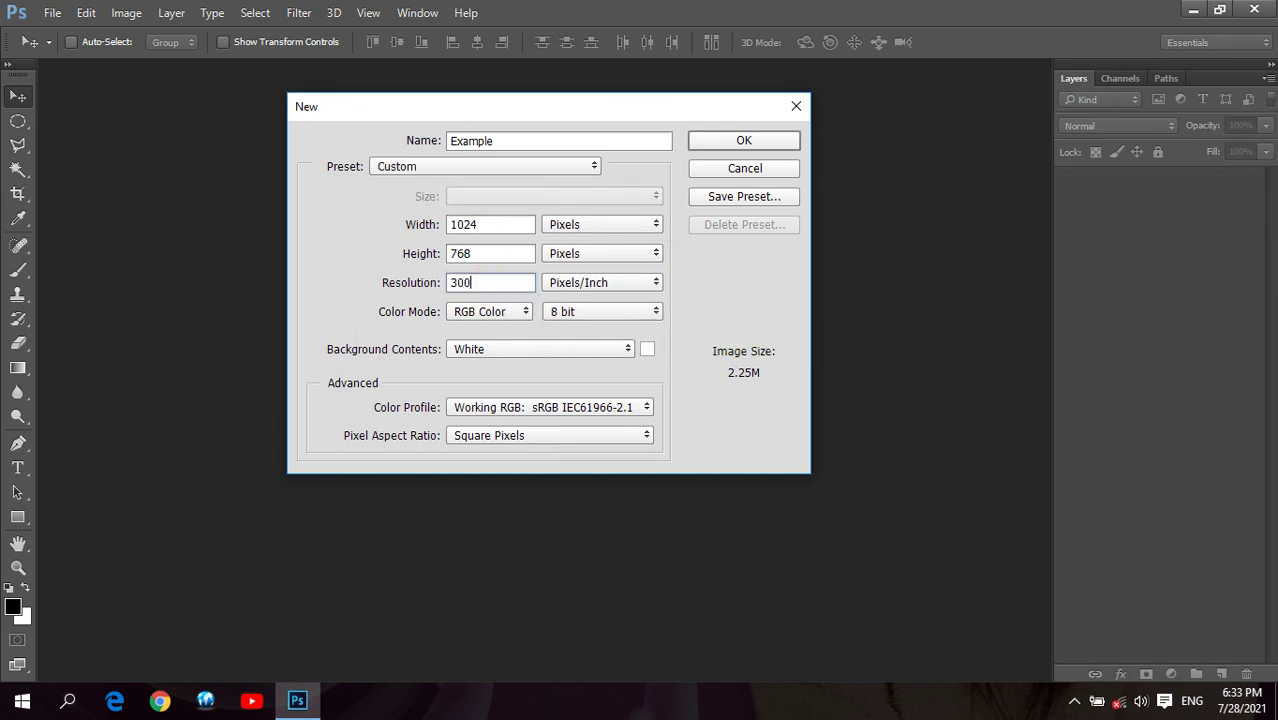
{"action": "double_click", "coordinate": [474, 284]}
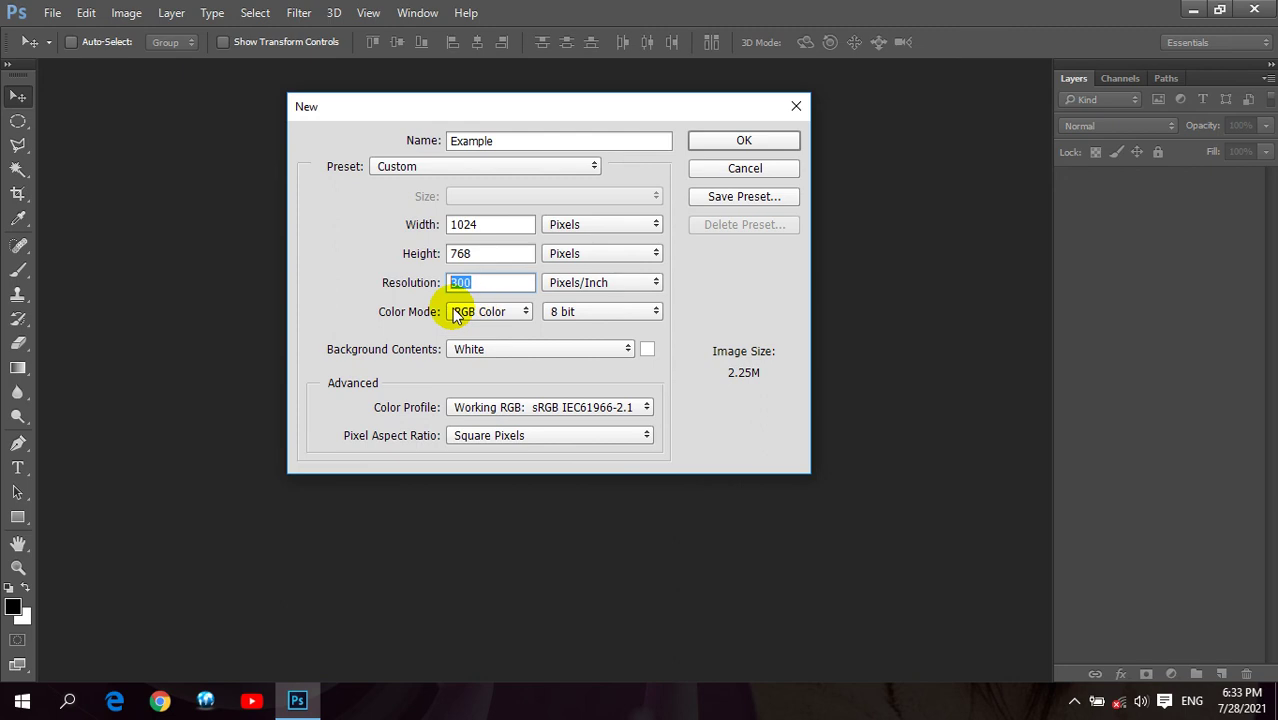
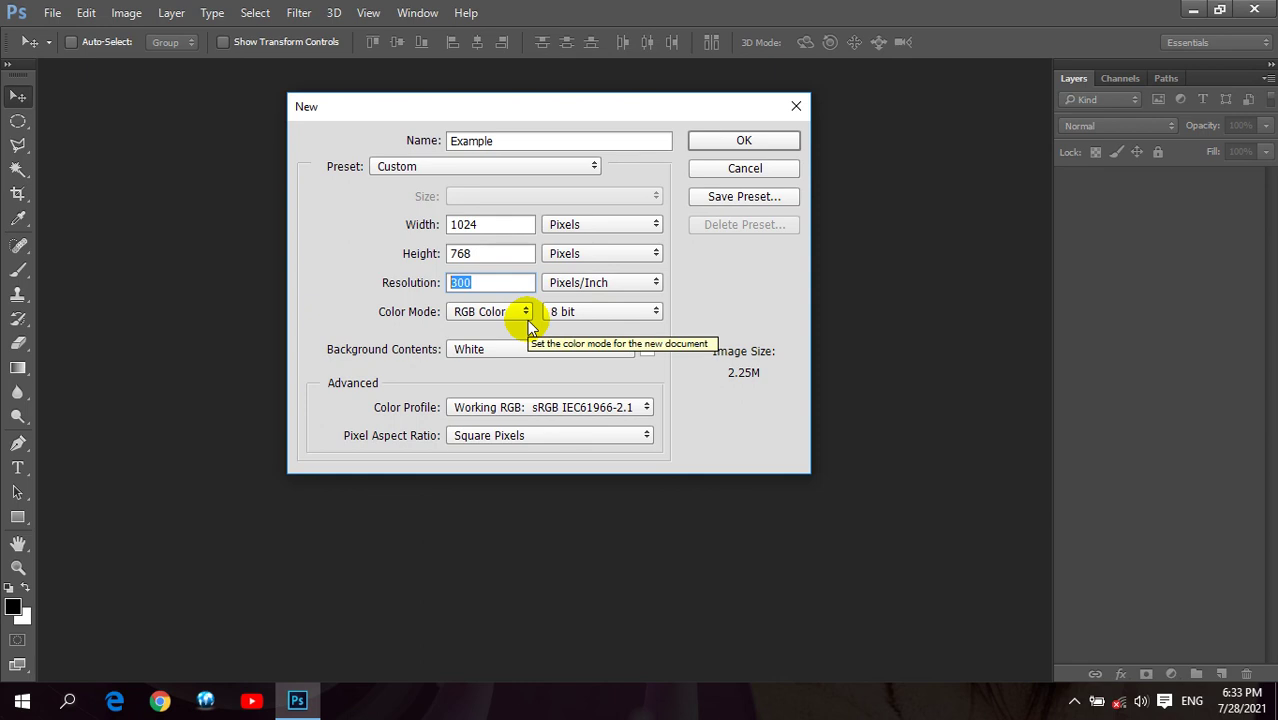
Create the Example document with Color Mode Grayscale and Color Profile 'Don't Color Manage this Document'.
{"action": "left_click", "coordinate": [485, 285]}
{"action": "double_click", "coordinate": [501, 285]}
{"action": "left_click", "coordinate": [500, 314]}
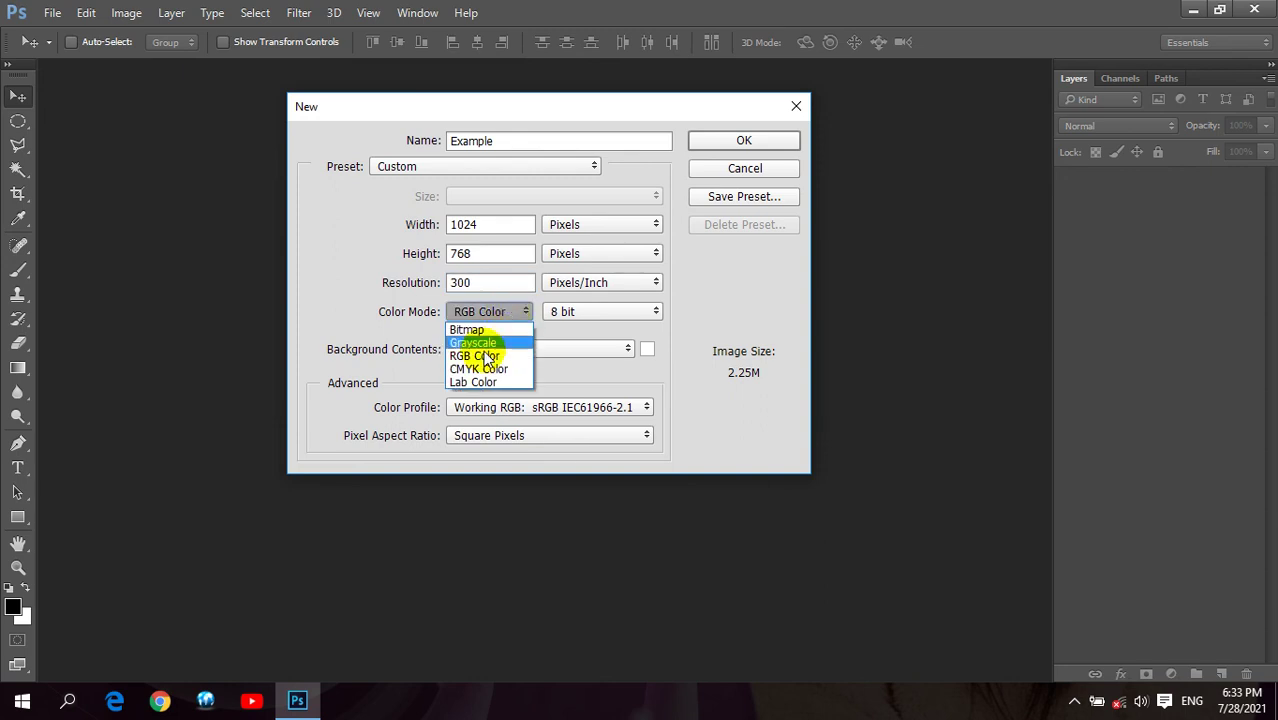
{"action": "left_click", "coordinate": [489, 342]}
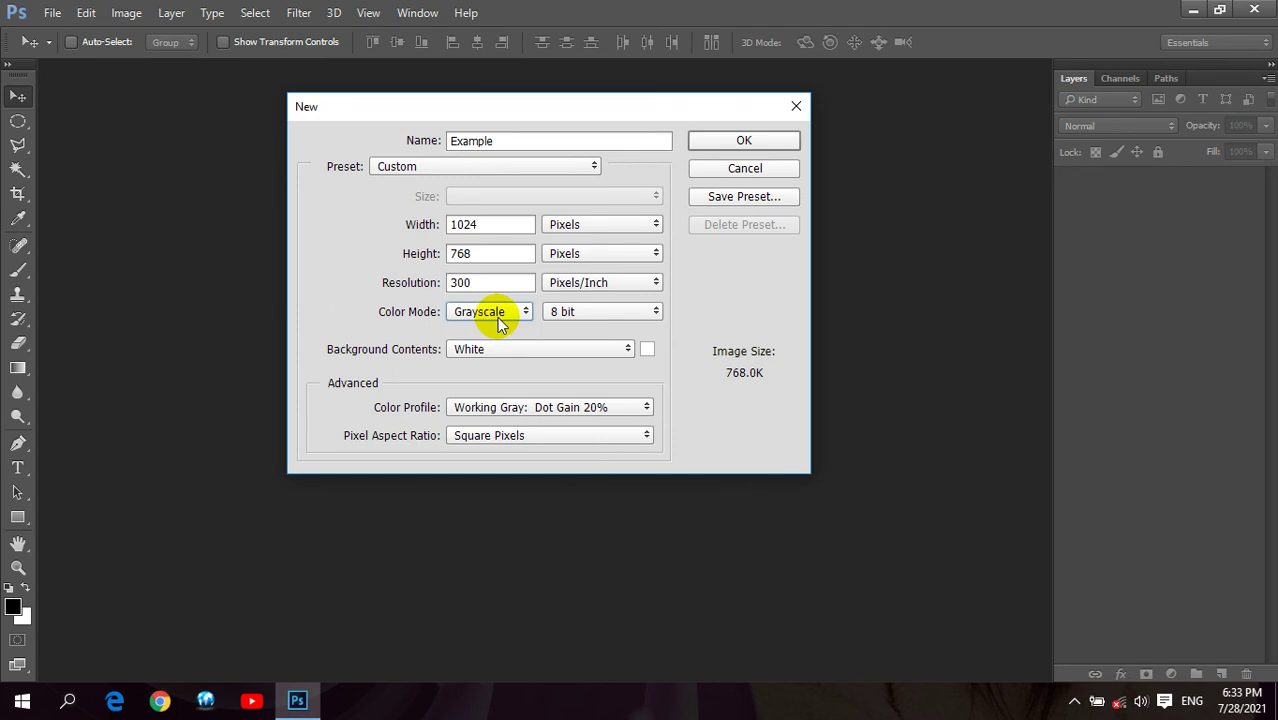
{"action": "left_click", "coordinate": [520, 410]}
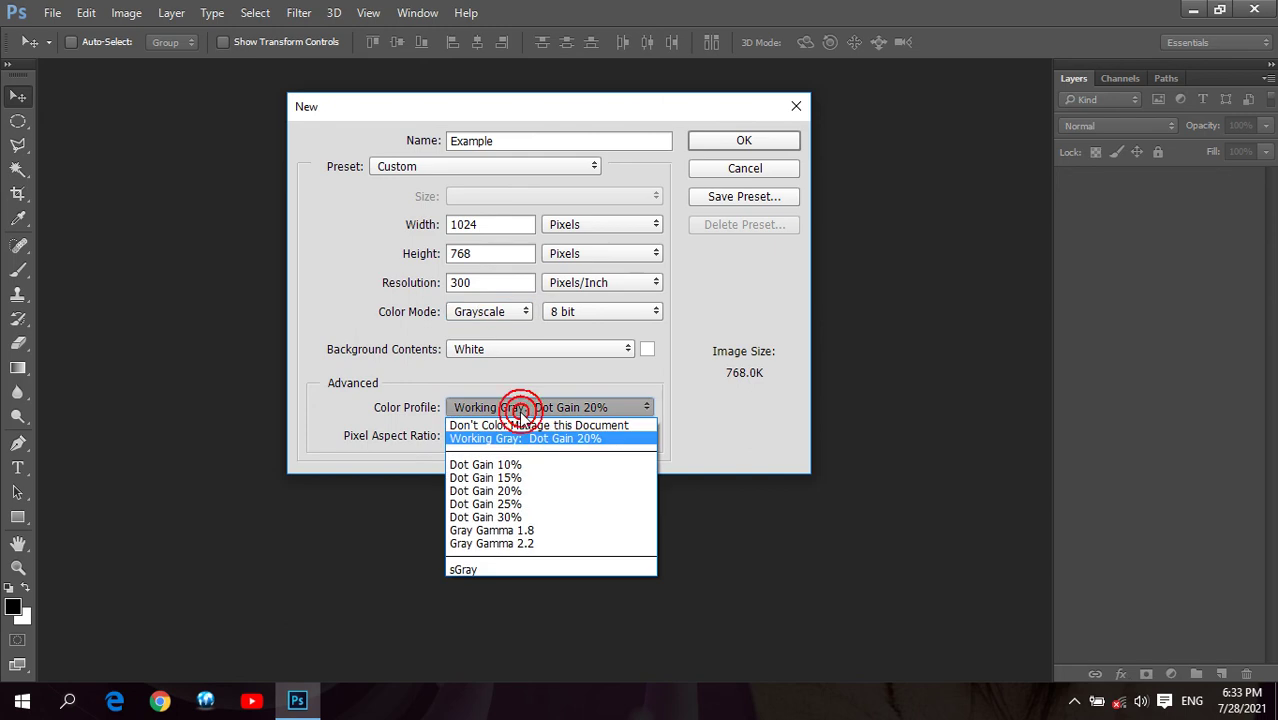
{"action": "left_click", "coordinate": [500, 425]}
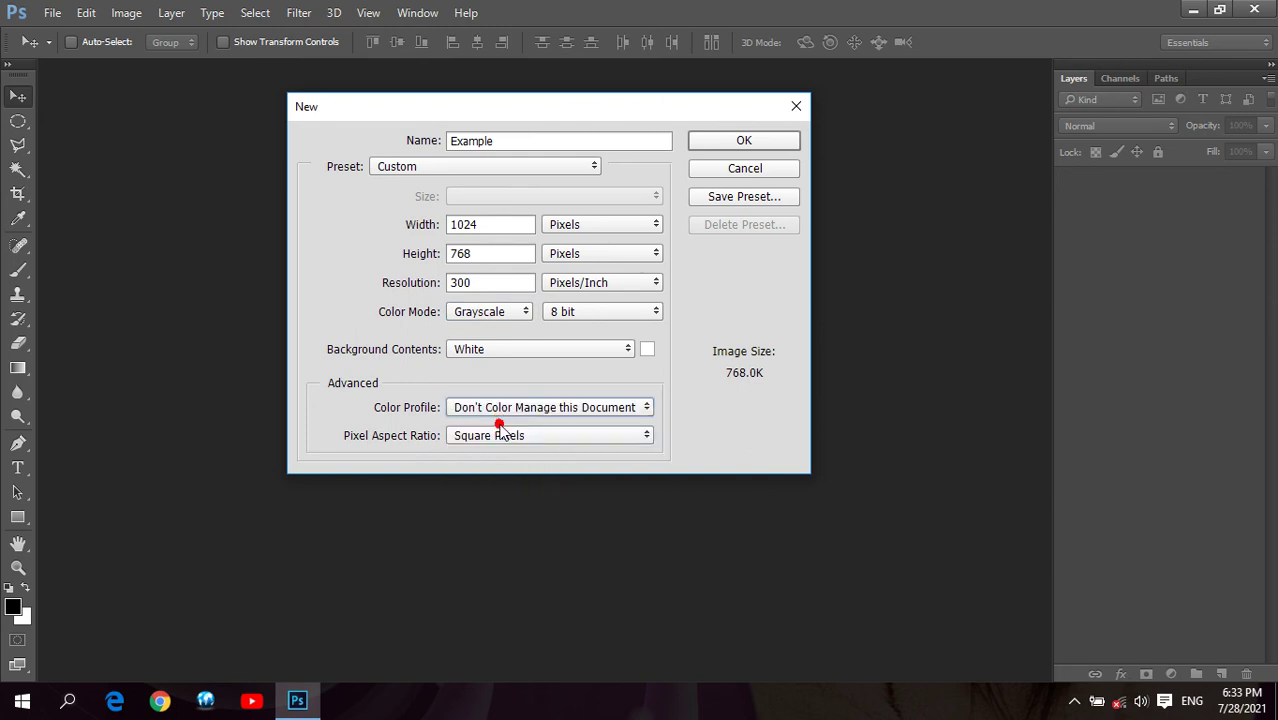
{"action": "left_click", "coordinate": [745, 141]}
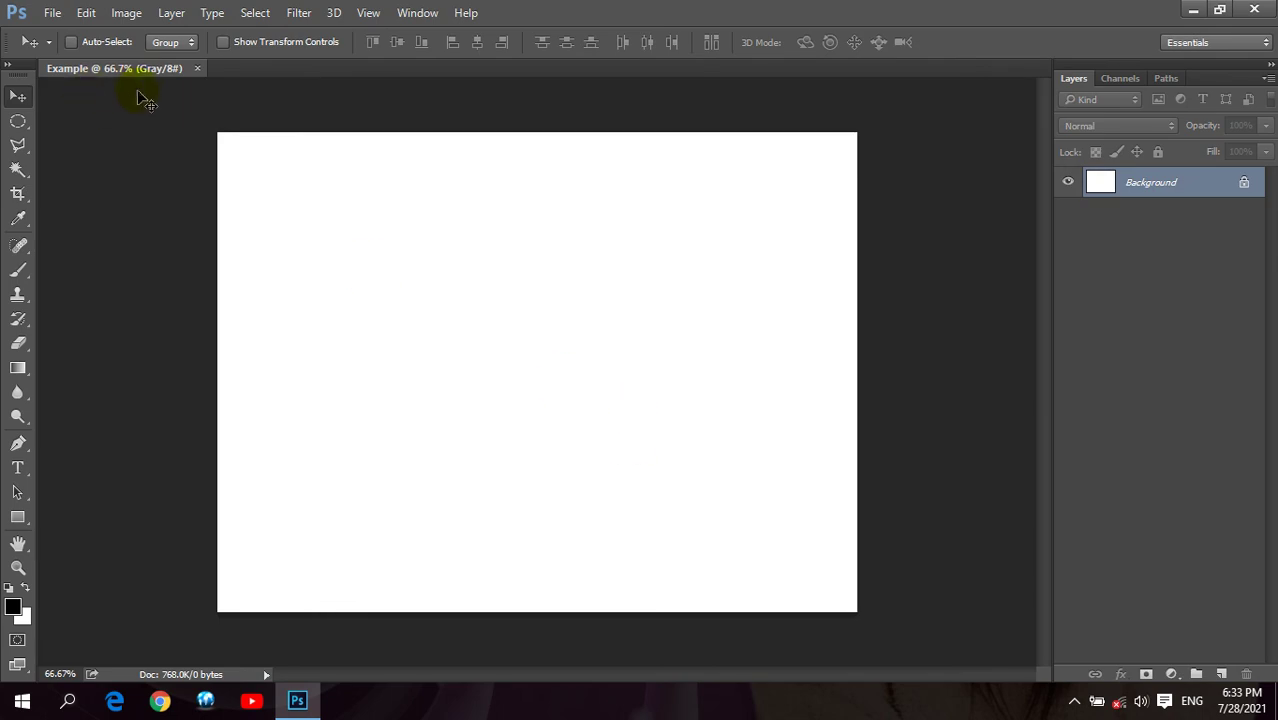
Float the Example document in its own window and open katrina-kaif-453170_1024-768.jpg.
{"action": "left_click_drag", "start_coordinate": [148, 69], "coordinate": [238, 103]}
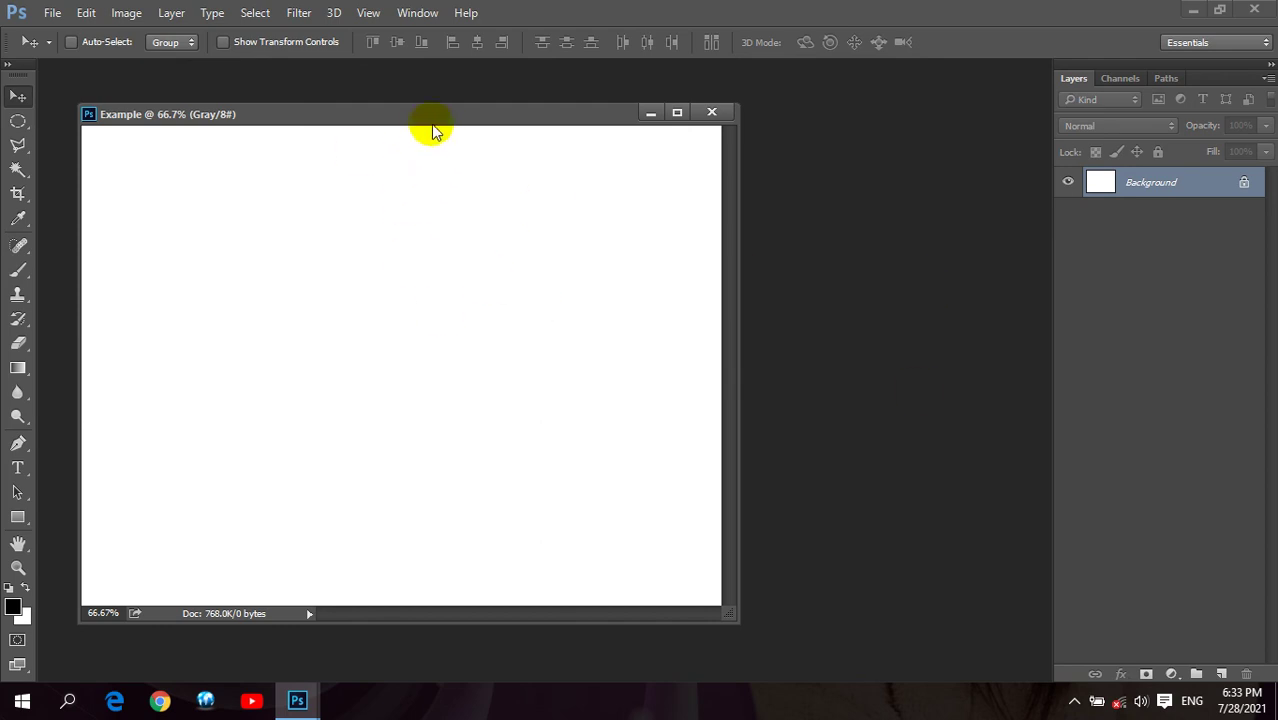
{"action": "left_click_drag", "start_coordinate": [428, 124], "coordinate": [452, 125]}
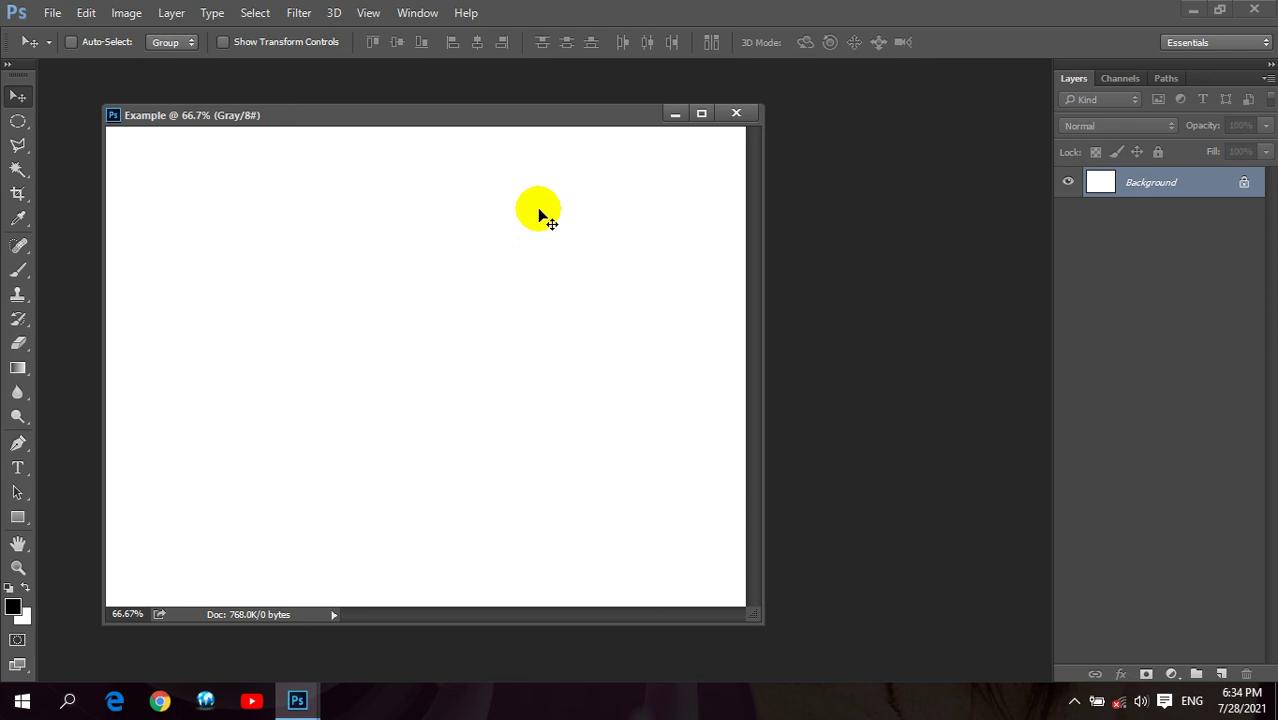
{"action": "double_click", "coordinate": [1031, 263]}
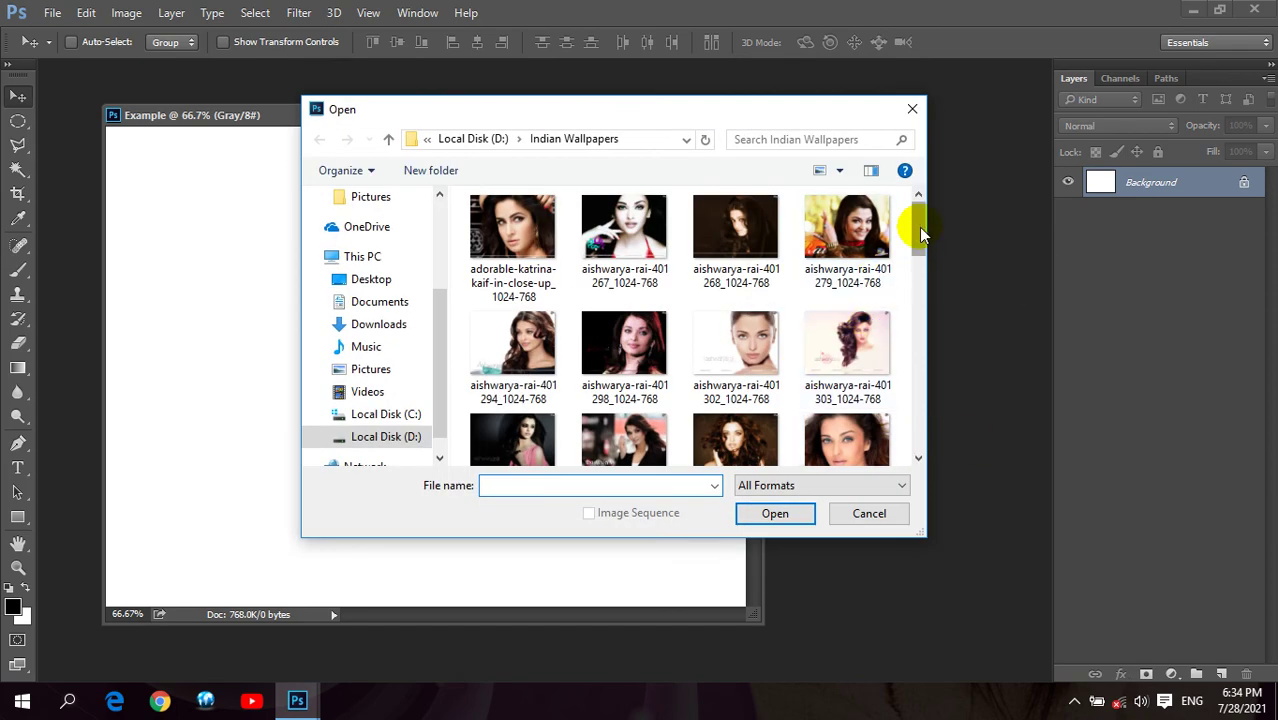
{"action": "left_click_drag", "start_coordinate": [919, 227], "coordinate": [925, 312]}
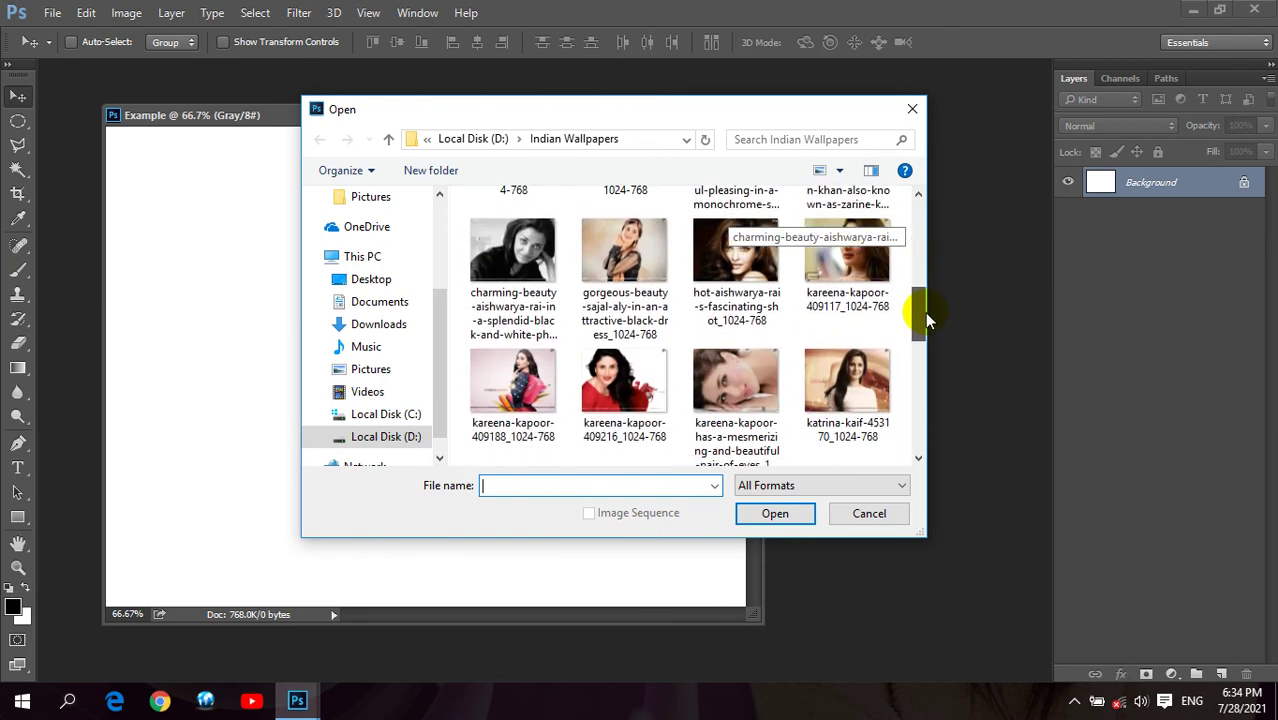
{"action": "left_click", "coordinate": [847, 385]}
{"action": "left_click", "coordinate": [780, 512]}
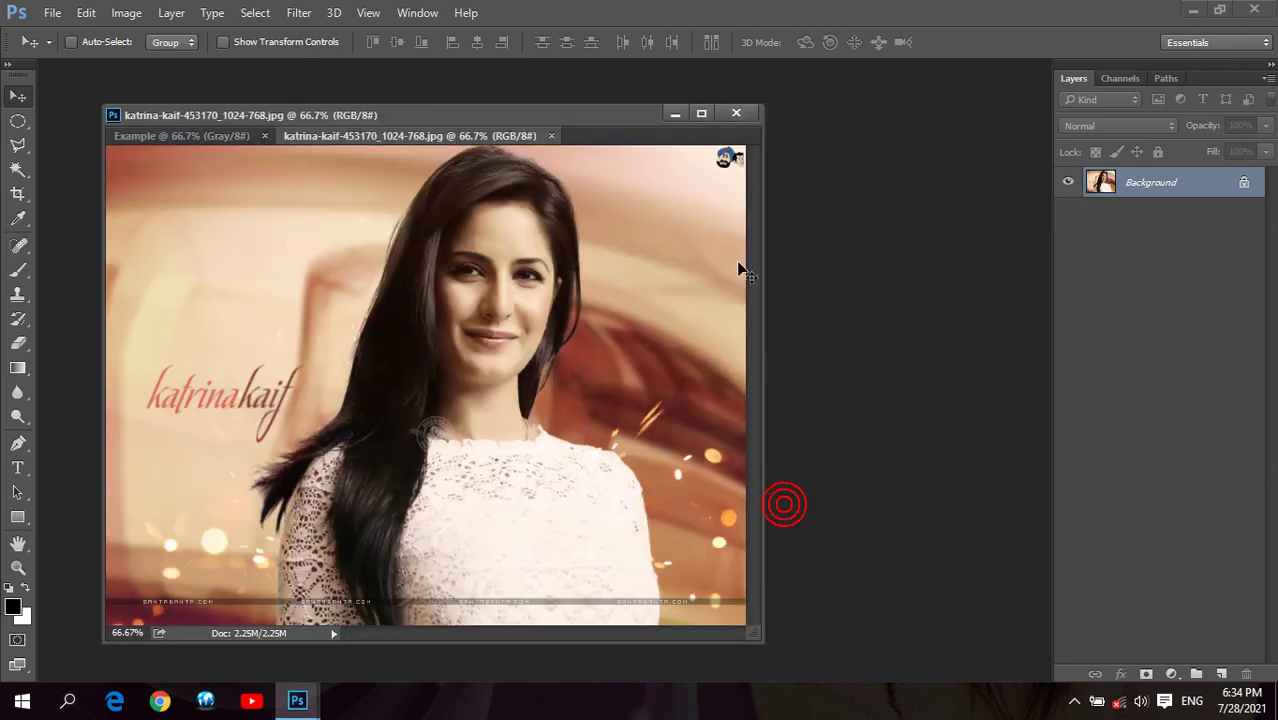
Float the katrina-kaif photo in its own window and position it beside the Example document.
{"action": "left_click_drag", "start_coordinate": [434, 143], "coordinate": [773, 190]}
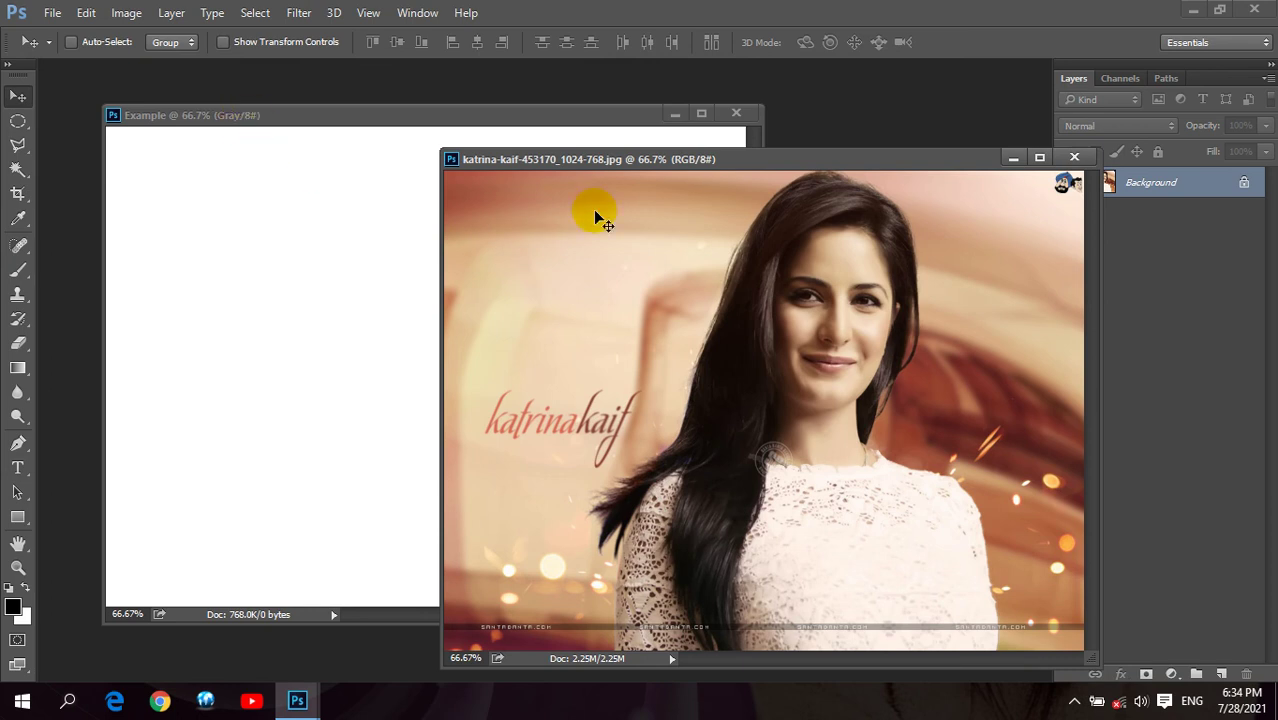
{"action": "left_click_drag", "start_coordinate": [756, 161], "coordinate": [641, 86]}
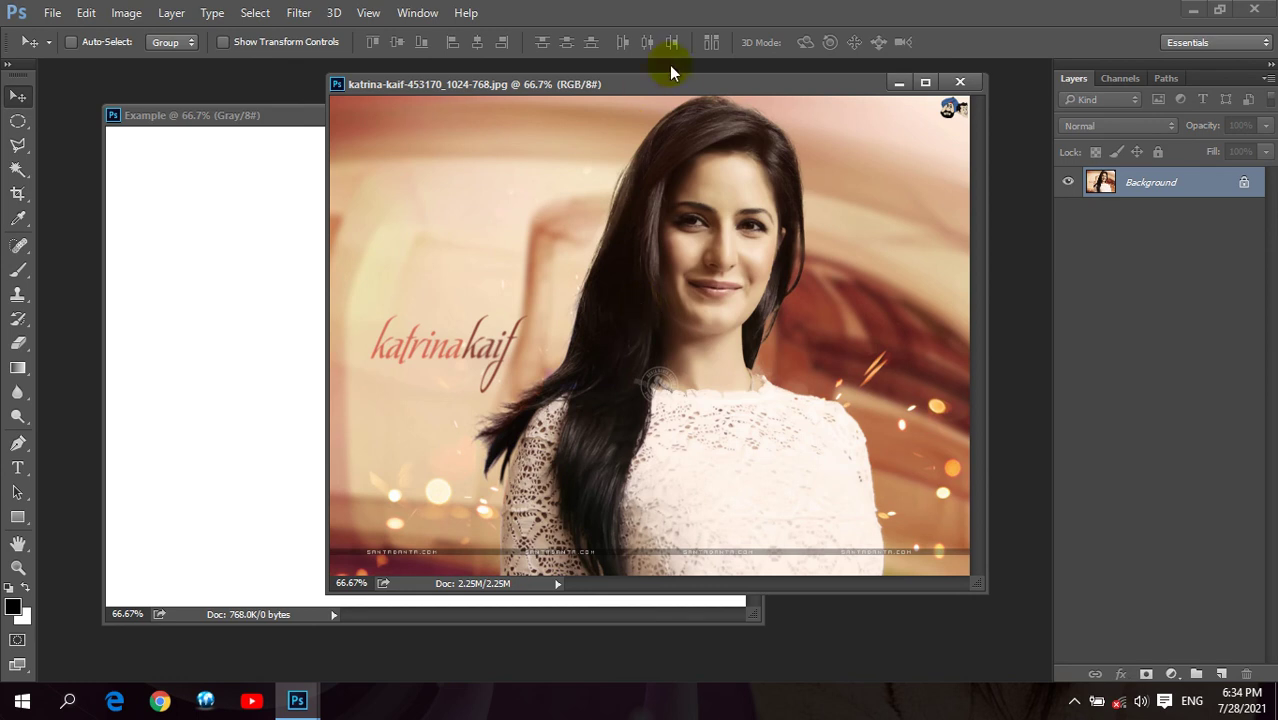
{"action": "left_click_drag", "start_coordinate": [680, 84], "coordinate": [643, 91]}
{"action": "left_click", "coordinate": [795, 343]}
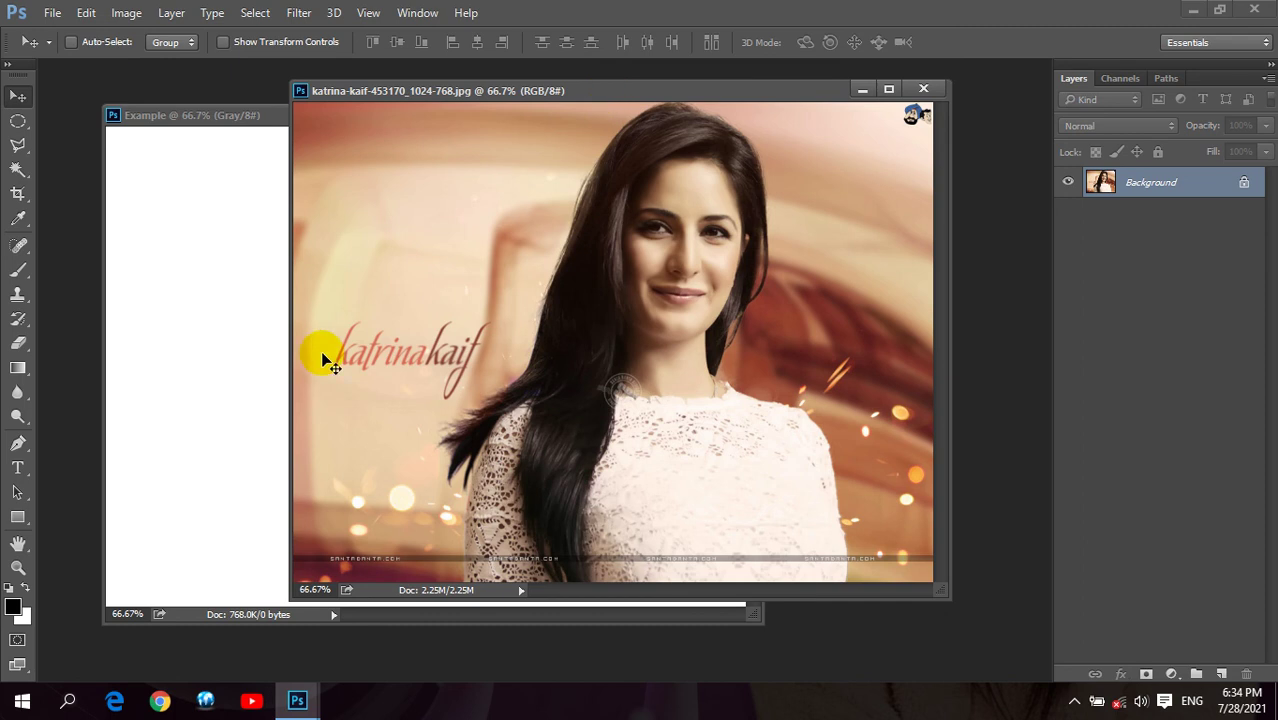
{"action": "left_click", "coordinate": [18, 445]}
{"action": "right_click", "coordinate": [20, 447]}
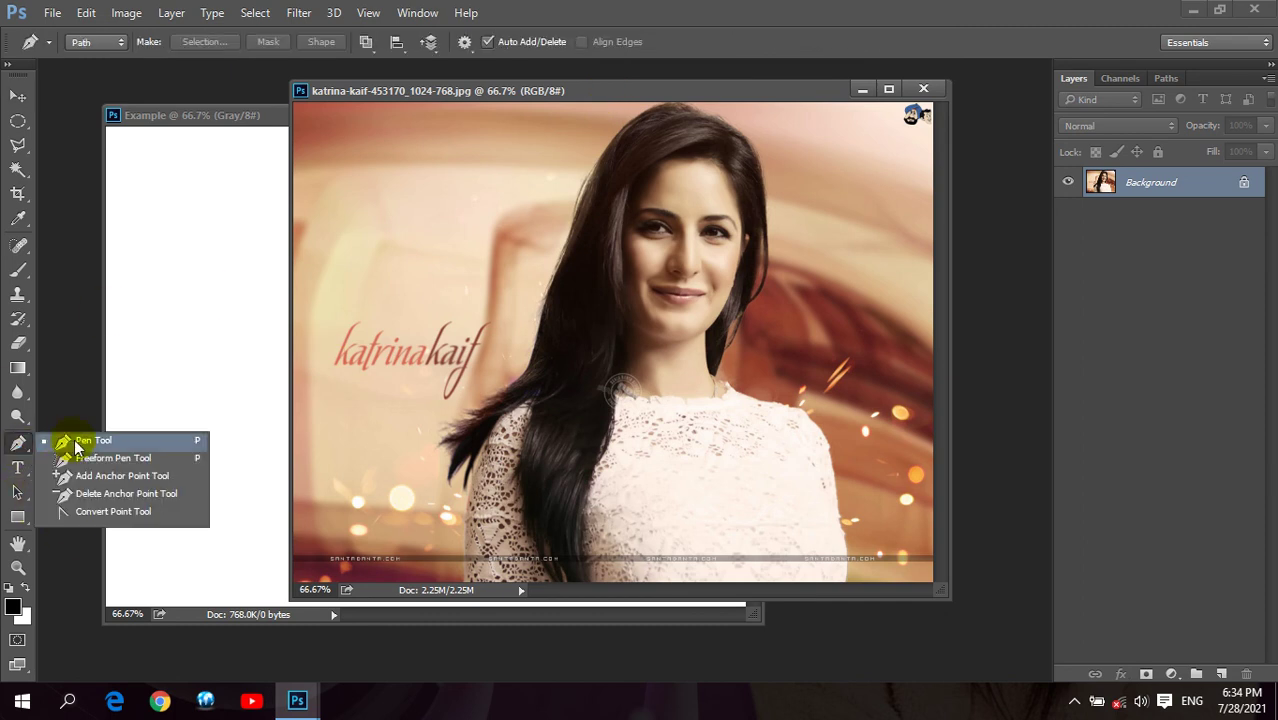
Set the standard Pen tool to Path mode and zoom the photo to 200%.
{"action": "left_click", "coordinate": [78, 443]}
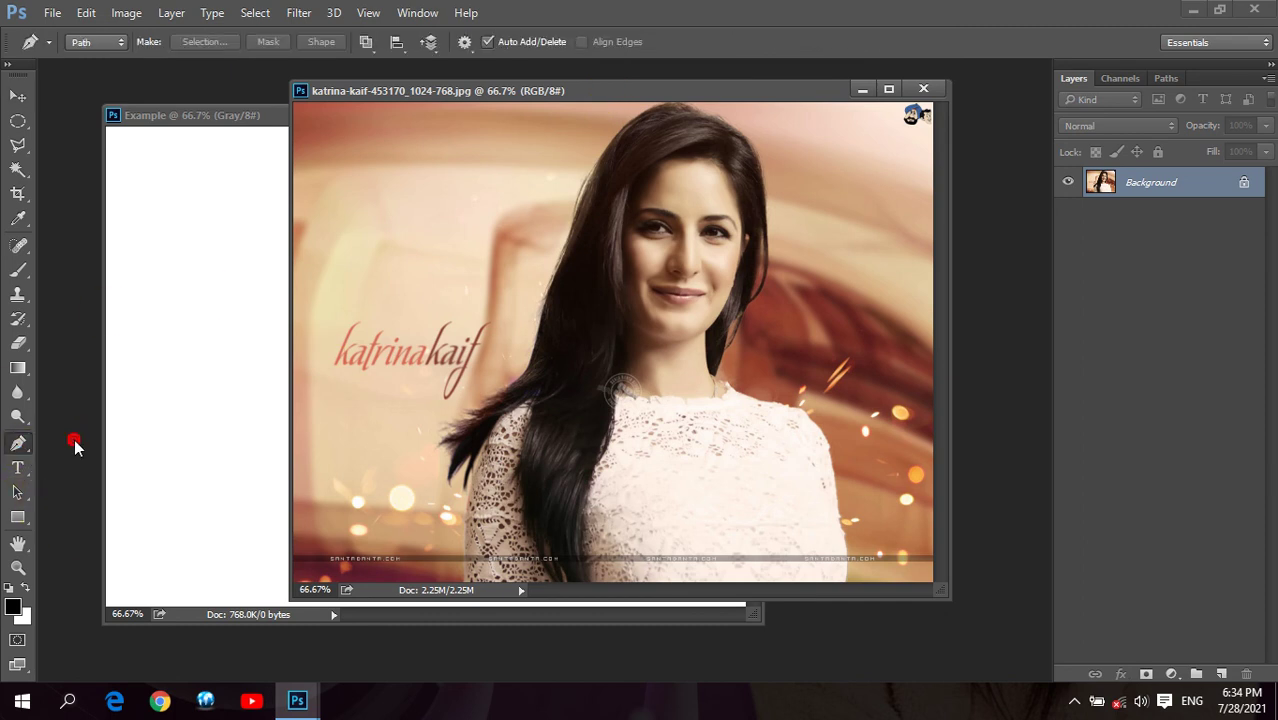
{"action": "left_click", "coordinate": [105, 44]}
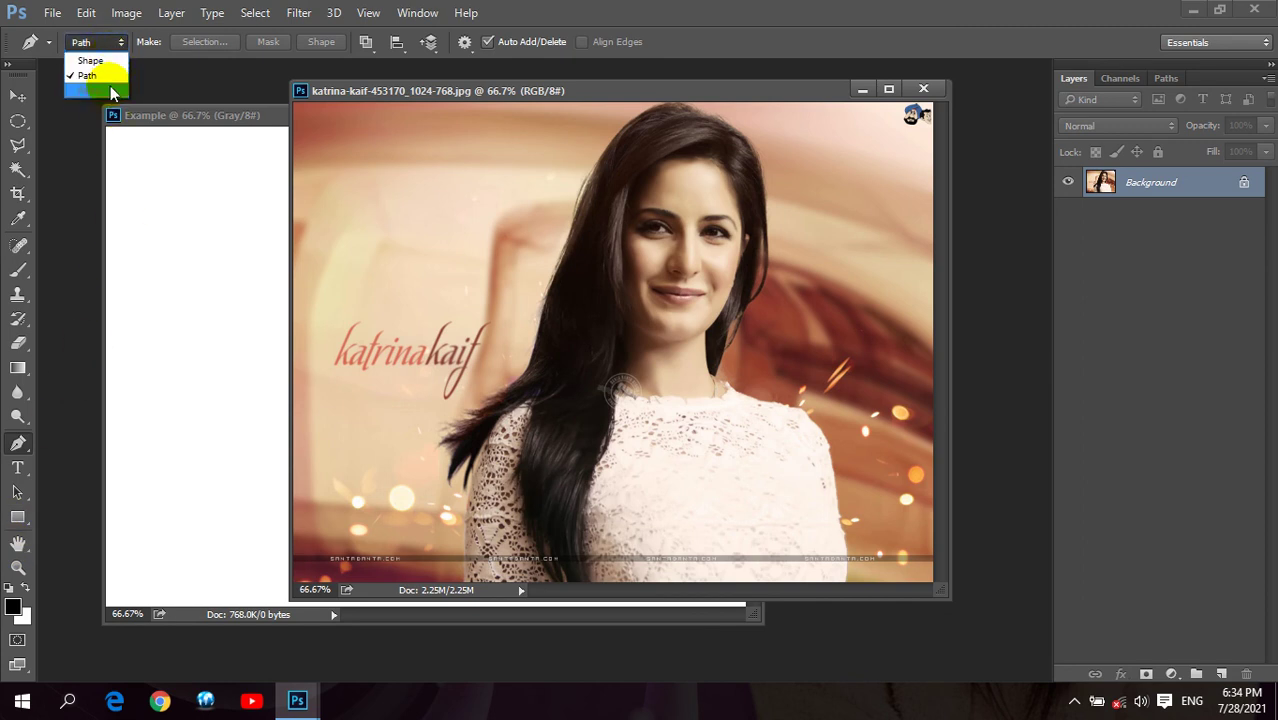
{"action": "left_click", "coordinate": [88, 75]}
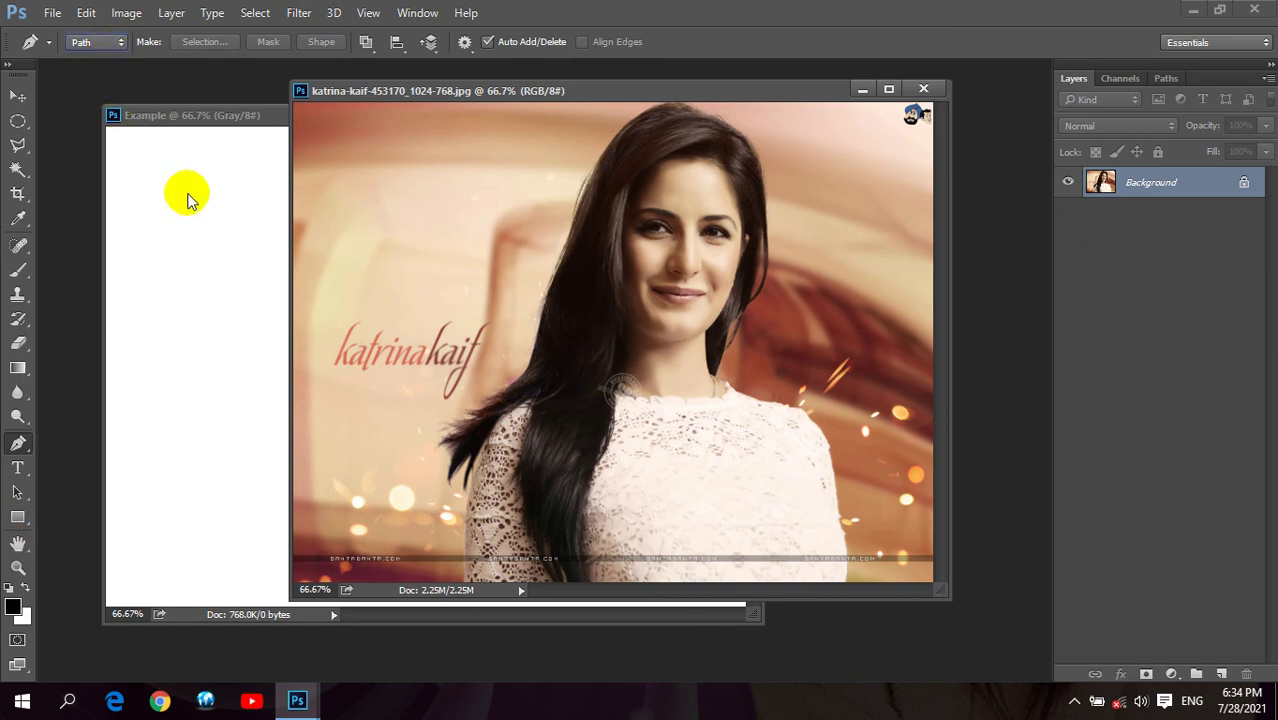
{"action": "left_click", "coordinate": [18, 443]}
{"action": "left_click", "coordinate": [84, 448]}
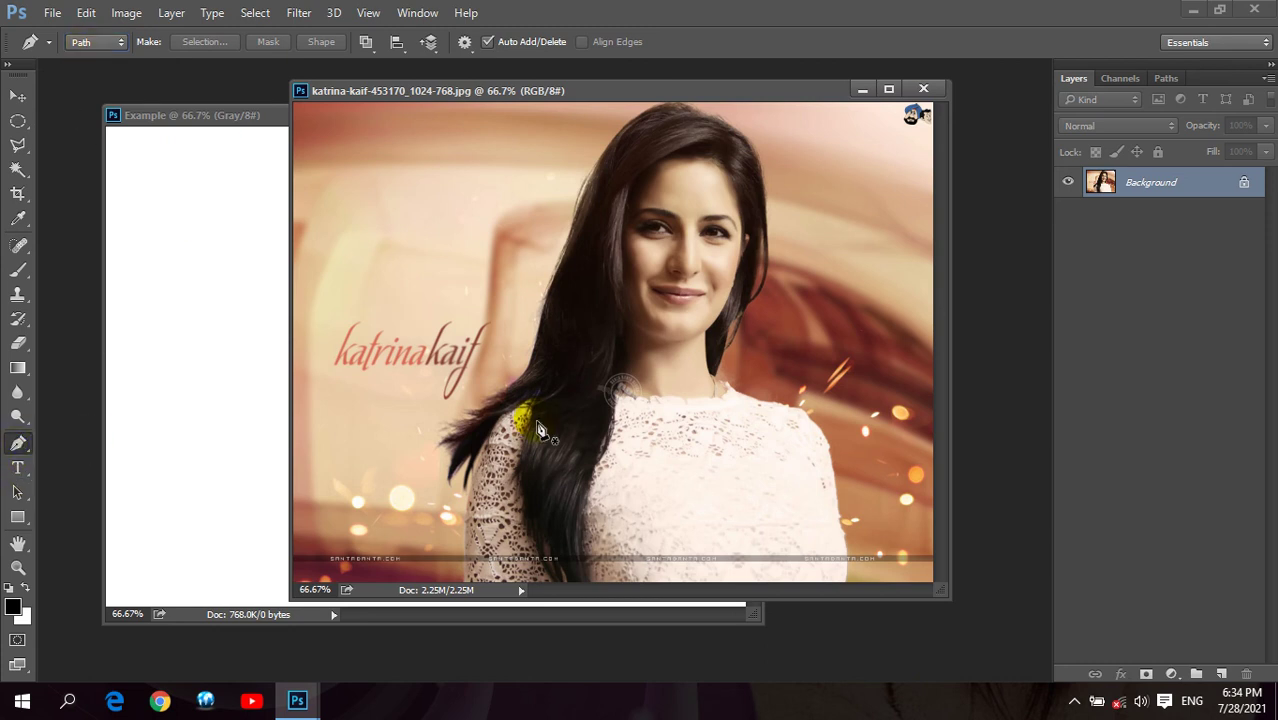
{"action": "key", "text": "ctrl+plus"}
{"action": "key", "text": "ctrl+plus"}
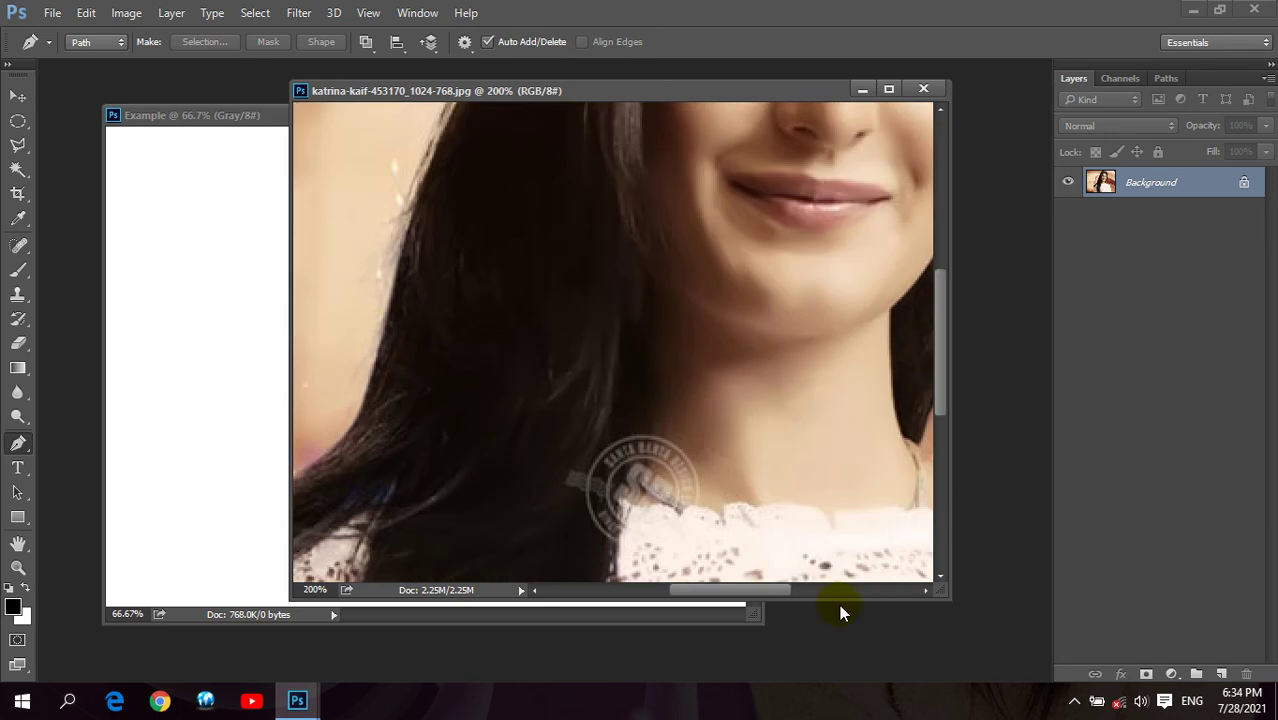
{"action": "left_click_drag", "start_coordinate": [942, 591], "coordinate": [1022, 680]}
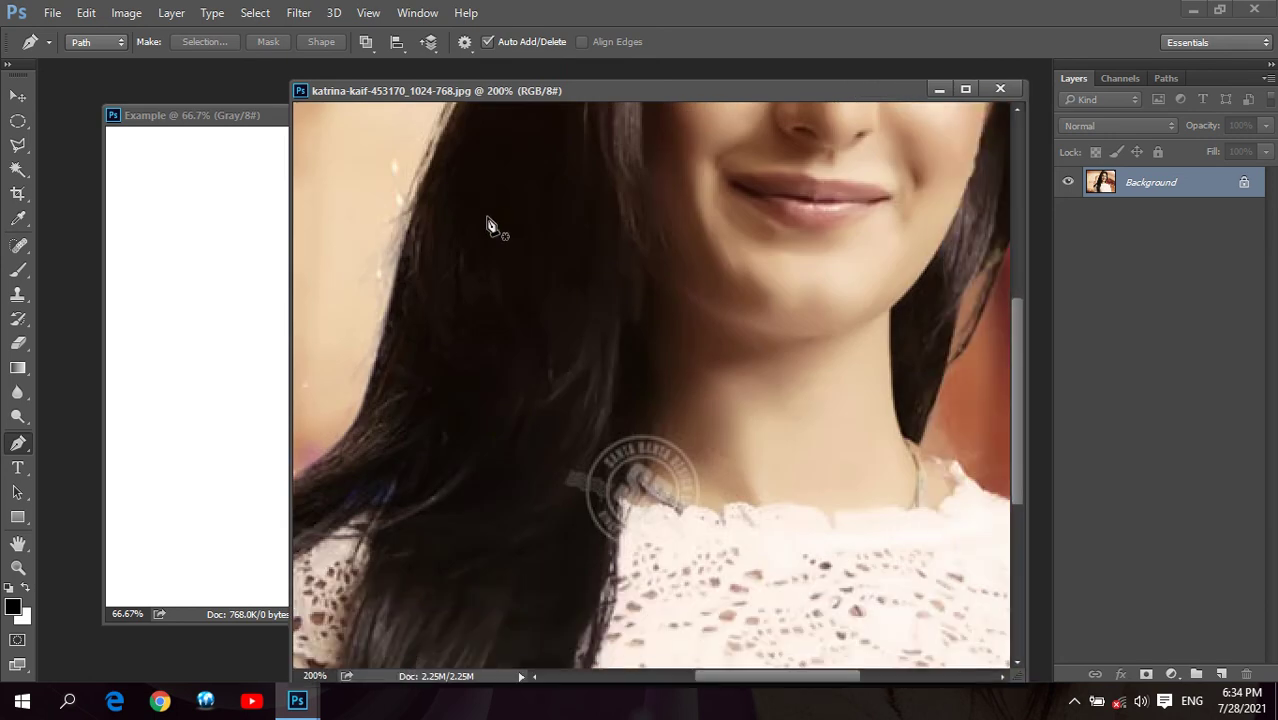
{"action": "left_click_drag", "start_coordinate": [545, 228], "coordinate": [522, 456]}
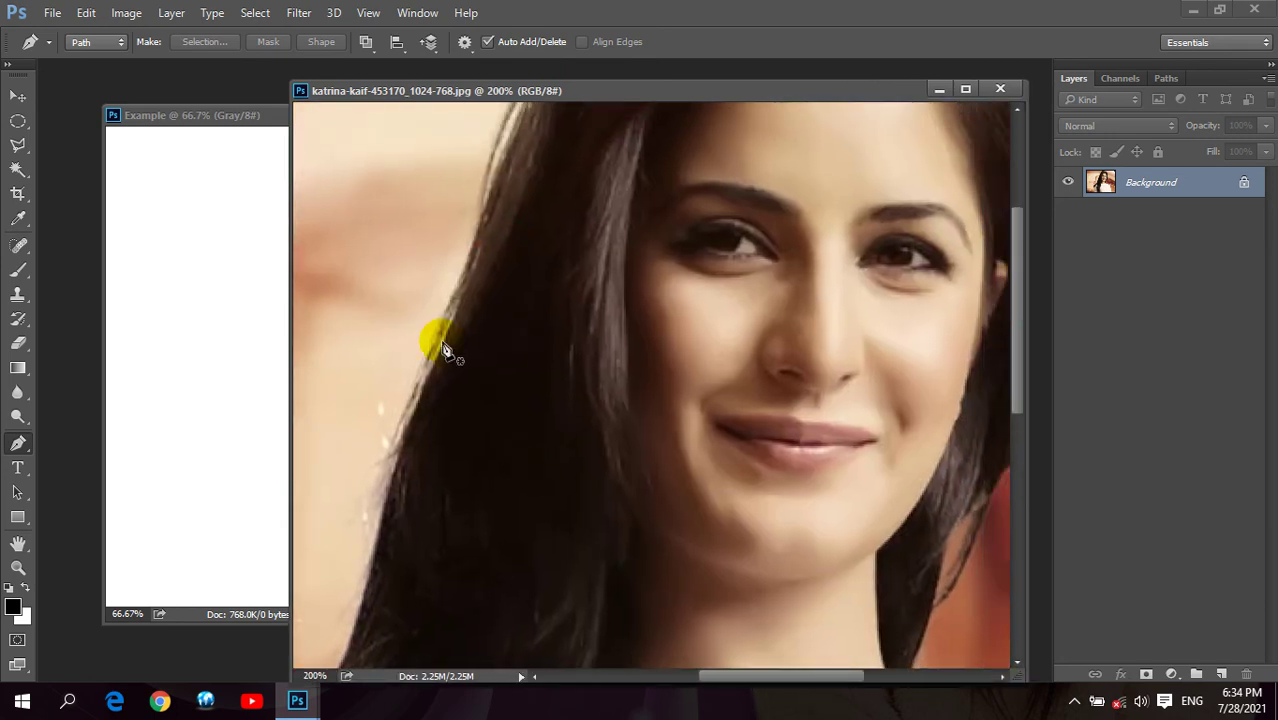
Place pen anchors up the hair's left edge and across the top of the head.
{"action": "left_click", "coordinate": [433, 377]}
{"action": "left_click", "coordinate": [456, 308]}
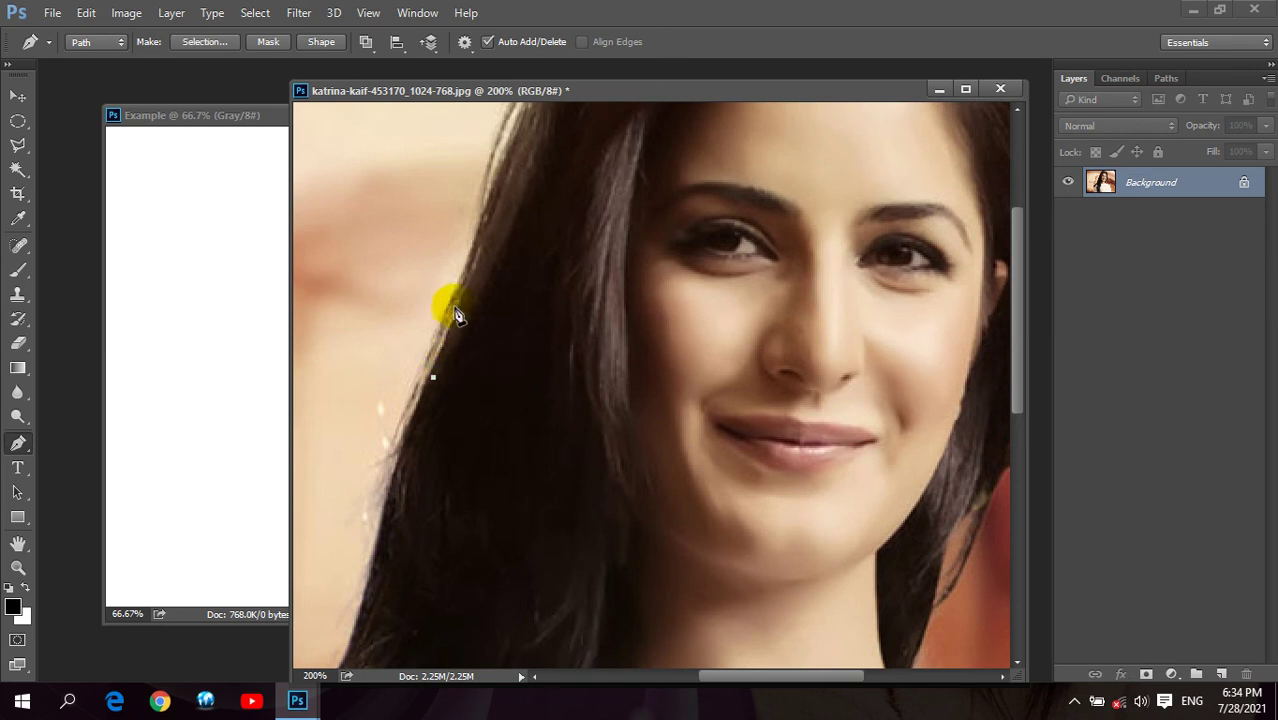
{"action": "left_click", "coordinate": [480, 237]}
{"action": "left_click", "coordinate": [511, 122]}
{"action": "left_click_drag", "start_coordinate": [565, 190], "coordinate": [483, 370]}
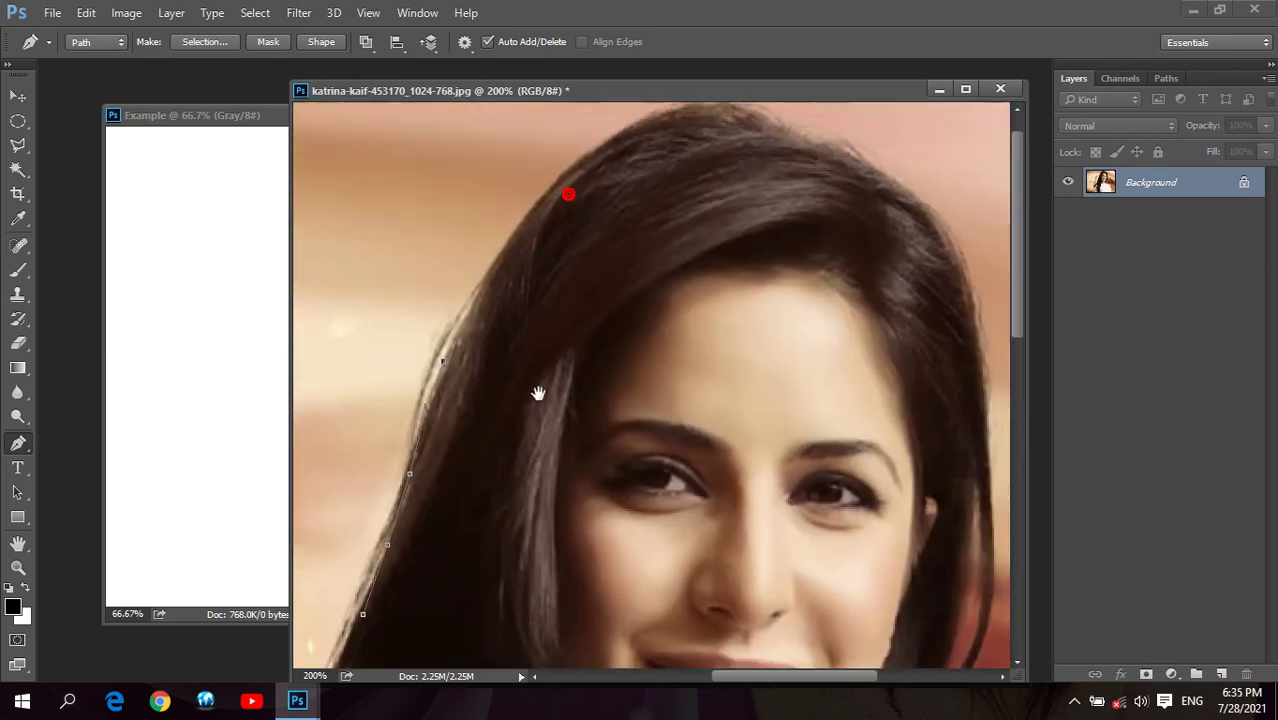
{"action": "left_click", "coordinate": [477, 273]}
{"action": "left_click", "coordinate": [514, 217]}
{"action": "left_click", "coordinate": [559, 168]}
{"action": "left_click", "coordinate": [606, 133]}
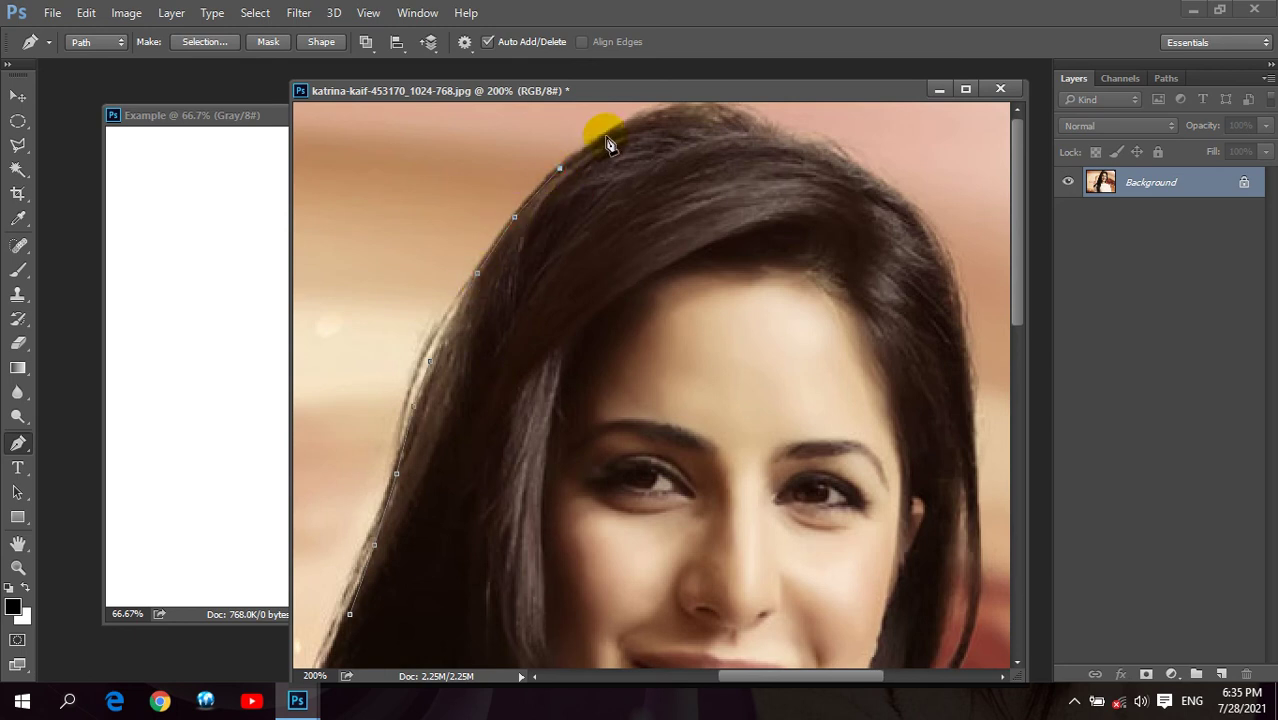
{"action": "left_click", "coordinate": [660, 107]}
{"action": "mouse_move", "coordinate": [706, 176]}
{"action": "left_mouse_down"}
{"action": "mouse_move", "coordinate": [610, 278]}
{"action": "mouse_move", "coordinate": [595, 130]}
{"action": "left_mouse_up"}
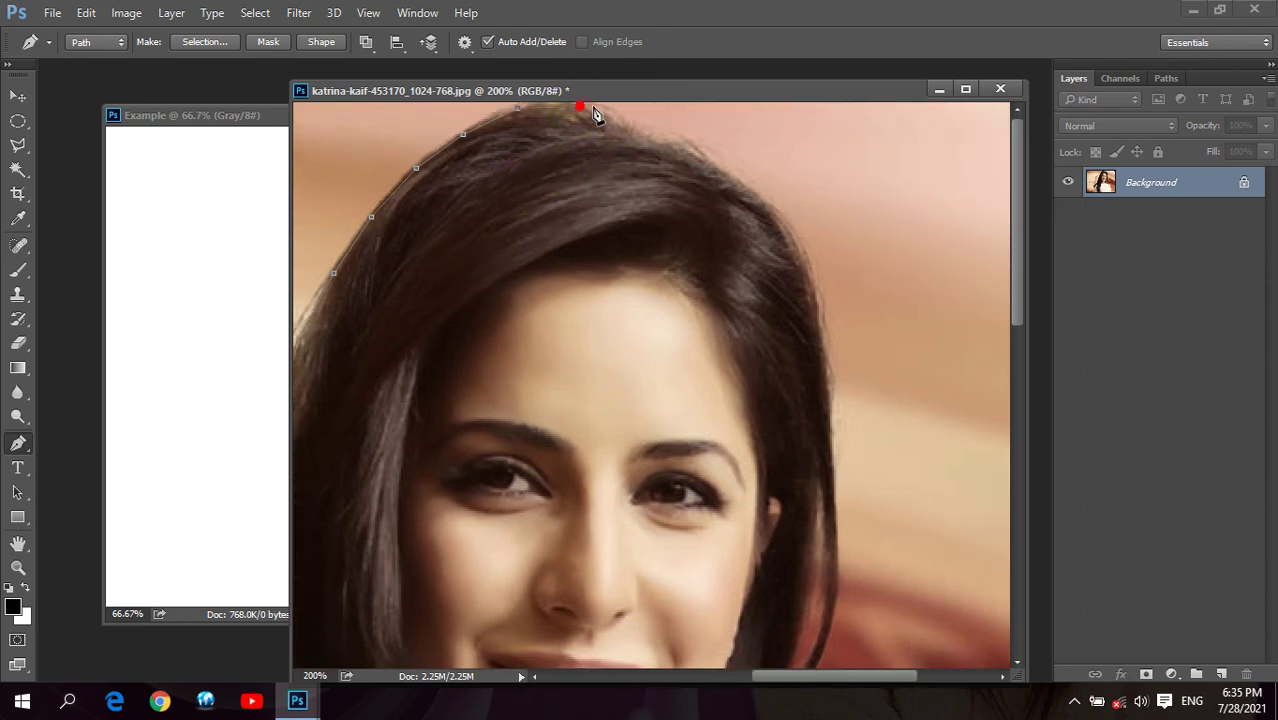
Continue the path over the crown and down the hair's right edge.
{"action": "left_click", "coordinate": [618, 113]}
{"action": "left_click", "coordinate": [652, 134]}
{"action": "left_click", "coordinate": [697, 149]}
{"action": "left_click", "coordinate": [755, 194]}
{"action": "left_click", "coordinate": [795, 237]}
{"action": "left_click", "coordinate": [819, 354]}
{"action": "left_click", "coordinate": [814, 294]}
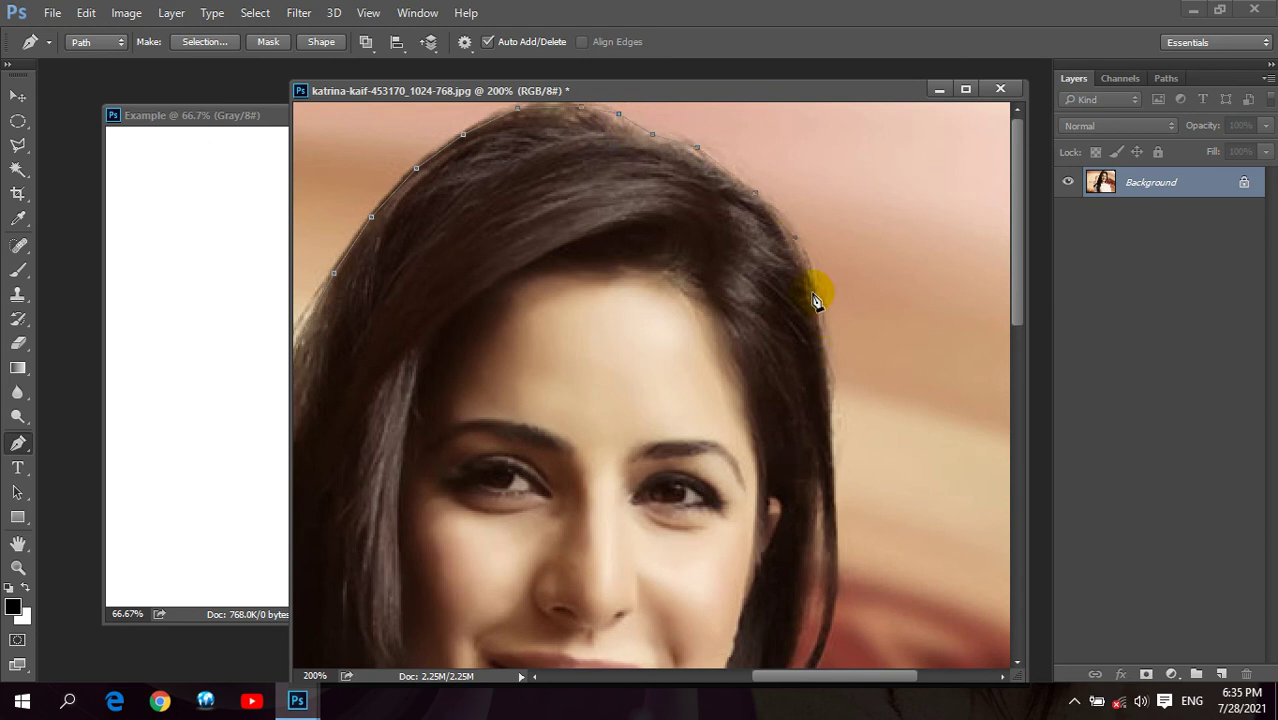
{"action": "left_click", "coordinate": [830, 386]}
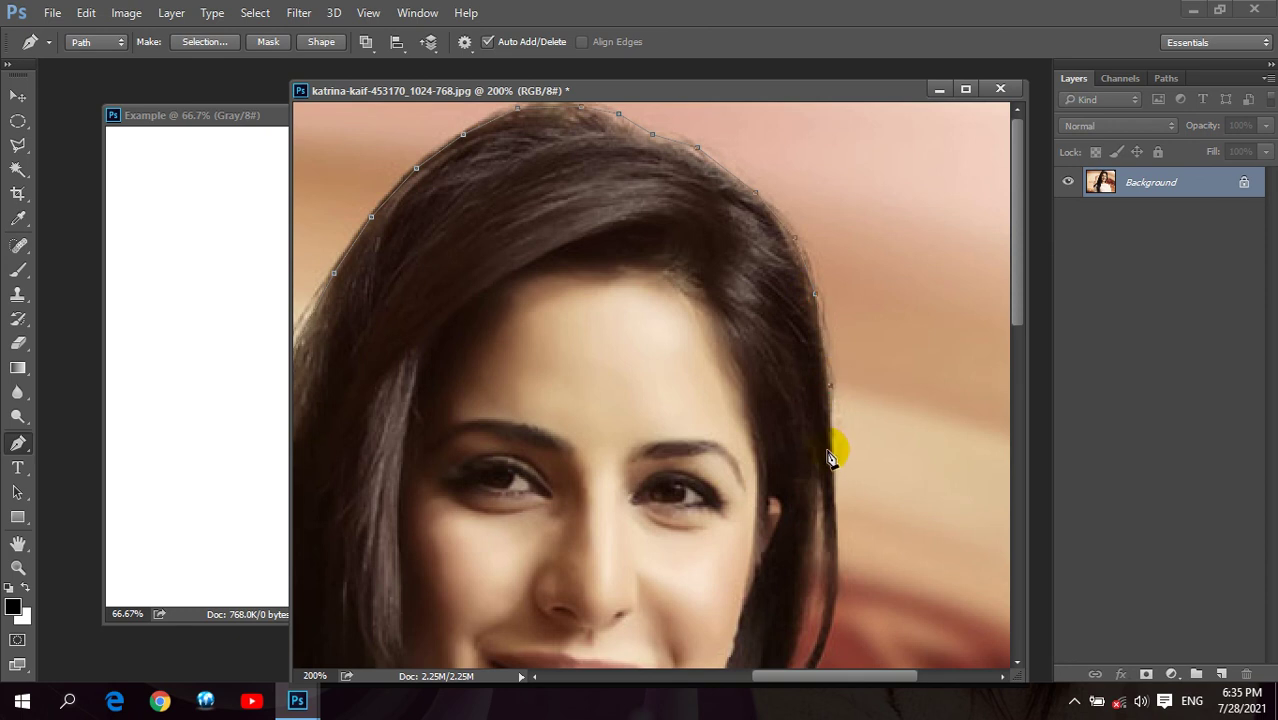
{"action": "left_click_drag", "start_coordinate": [818, 490], "coordinate": [778, 315]}
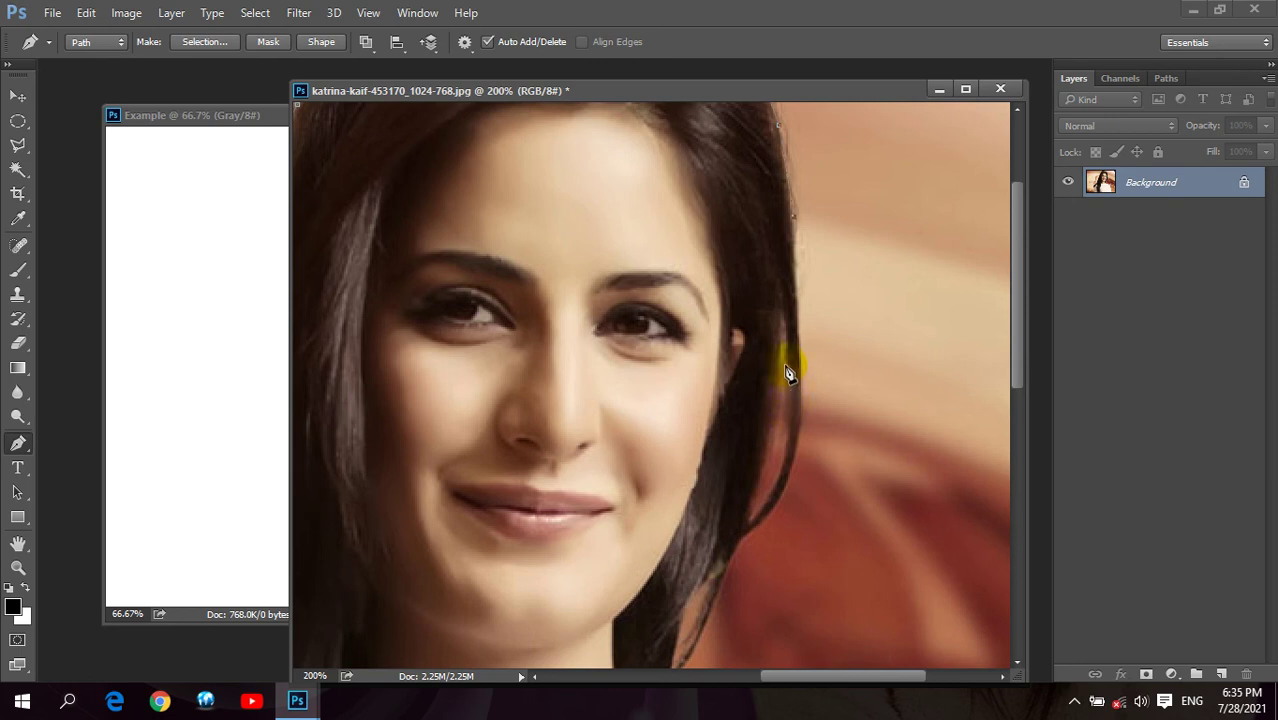
{"action": "left_click", "coordinate": [795, 274]}
{"action": "left_click", "coordinate": [801, 350]}
{"action": "left_click", "coordinate": [803, 408]}
{"action": "left_click", "coordinate": [790, 480]}
{"action": "left_click", "coordinate": [812, 472]}
Extend the path below the chin, down the neck and along the top of the shoulder.
{"action": "scroll", "coordinate": [785, 465], "scroll_direction": "down", "scroll_amount": 2}
{"action": "scroll", "coordinate": [736, 334], "scroll_direction": "down", "scroll_amount": 2}
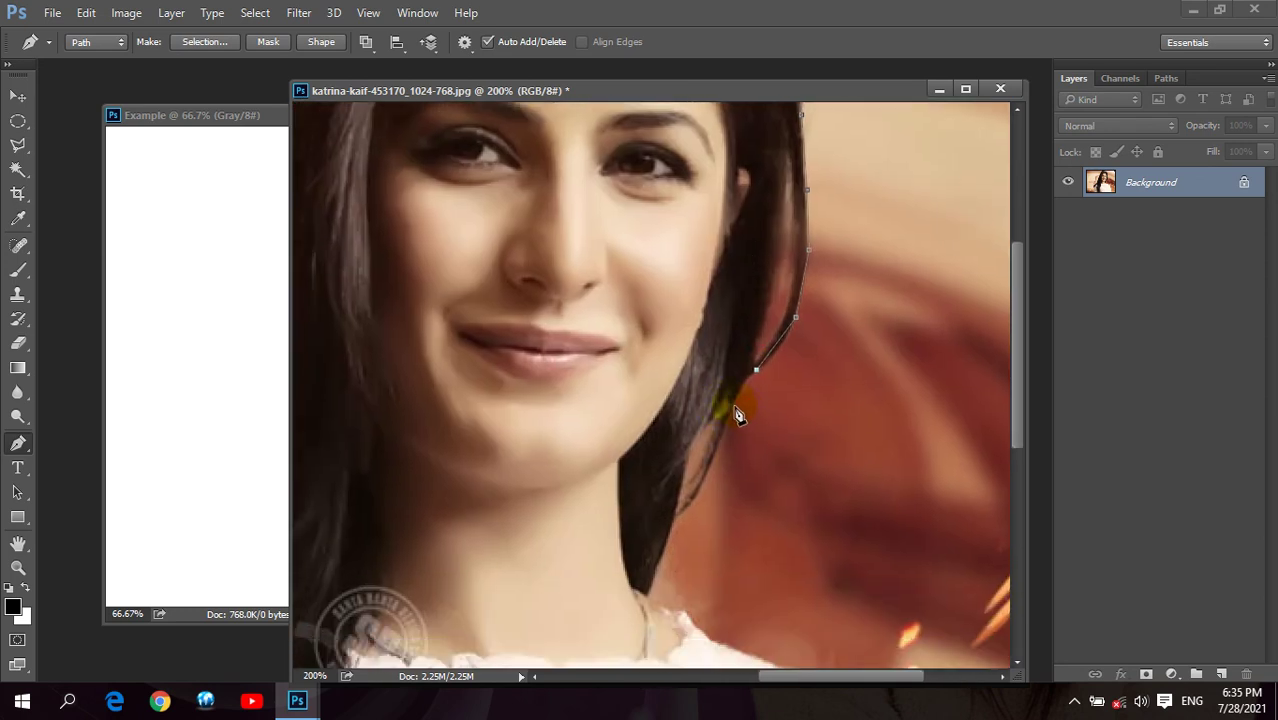
{"action": "left_click", "coordinate": [704, 484]}
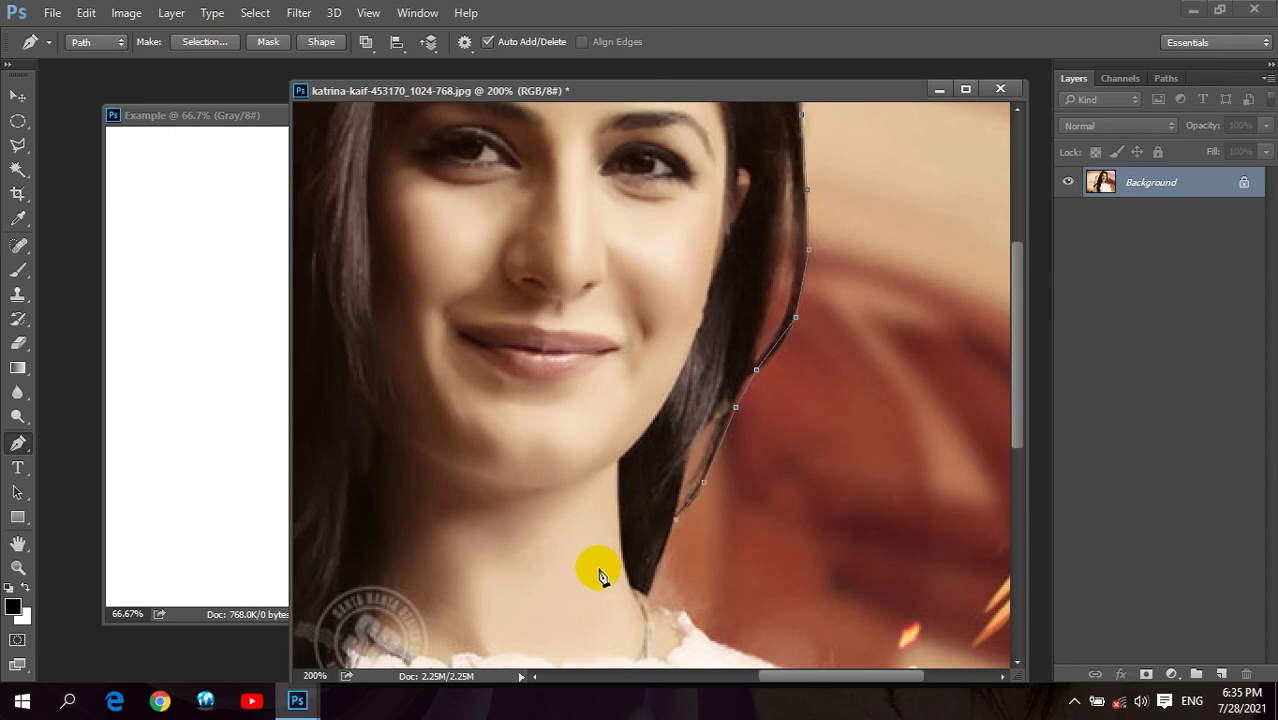
{"action": "left_click_drag", "start_coordinate": [570, 516], "coordinate": [448, 331]}
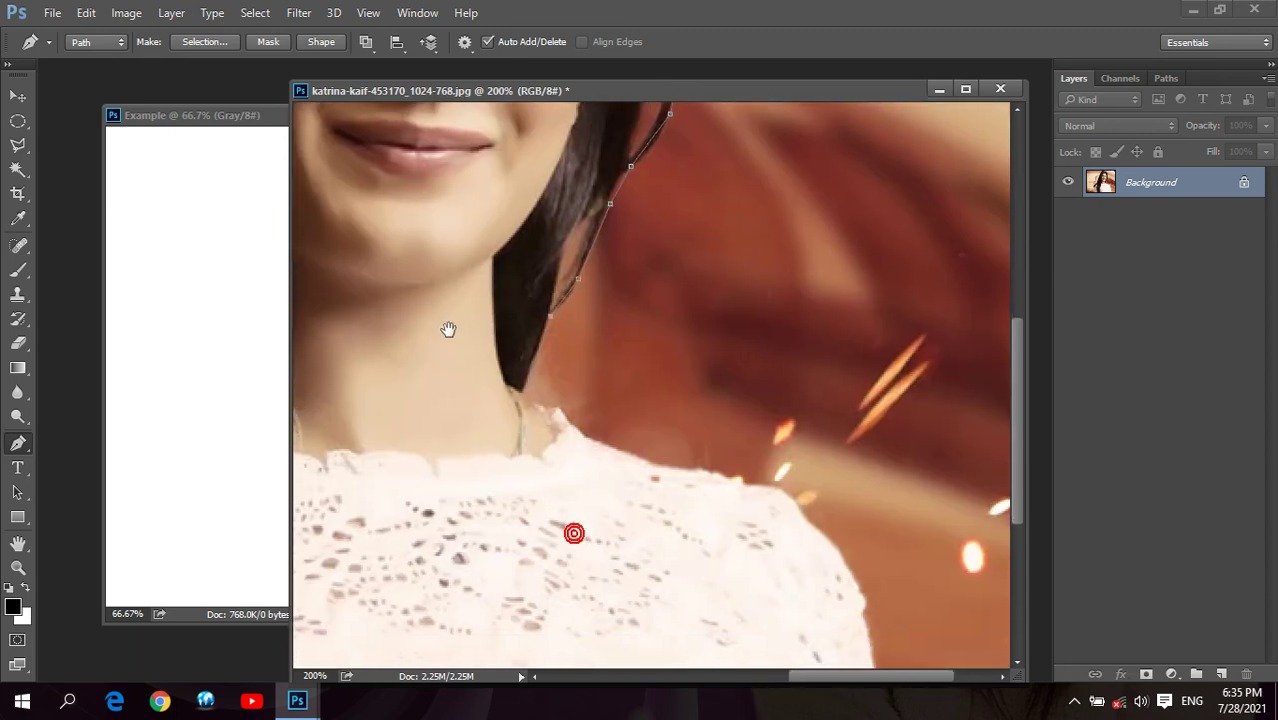
{"action": "left_click", "coordinate": [528, 394]}
{"action": "left_click", "coordinate": [589, 439]}
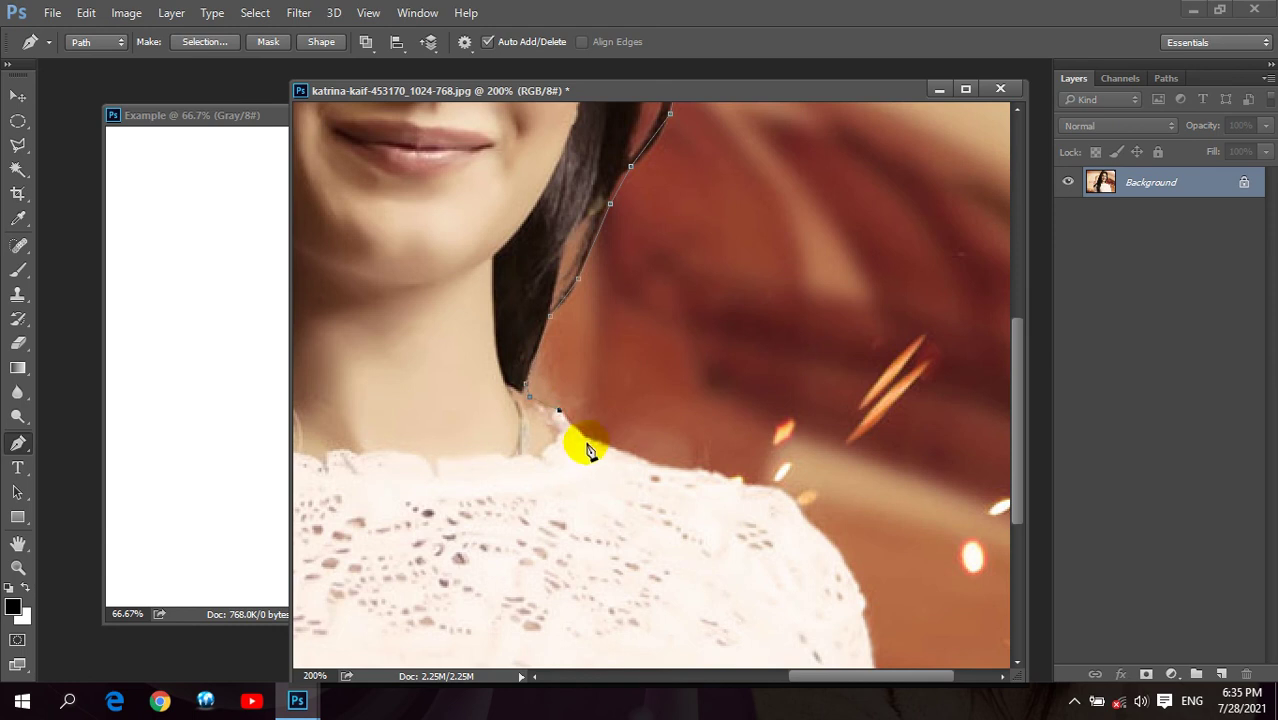
{"action": "left_click", "coordinate": [651, 461]}
{"action": "left_click", "coordinate": [720, 477]}
{"action": "left_click", "coordinate": [749, 484]}
{"action": "left_click", "coordinate": [782, 486]}
Trace the shoulder, sleeve and dress edge to the photo bottom, undoing one stray point.
{"action": "mouse_move", "coordinate": [707, 478]}
{"action": "left_mouse_down"}
{"action": "mouse_move", "coordinate": [562, 358]}
{"action": "mouse_move", "coordinate": [540, 316]}
{"action": "left_mouse_up"}
{"action": "left_click", "coordinate": [648, 356]}
{"action": "left_click", "coordinate": [678, 412]}
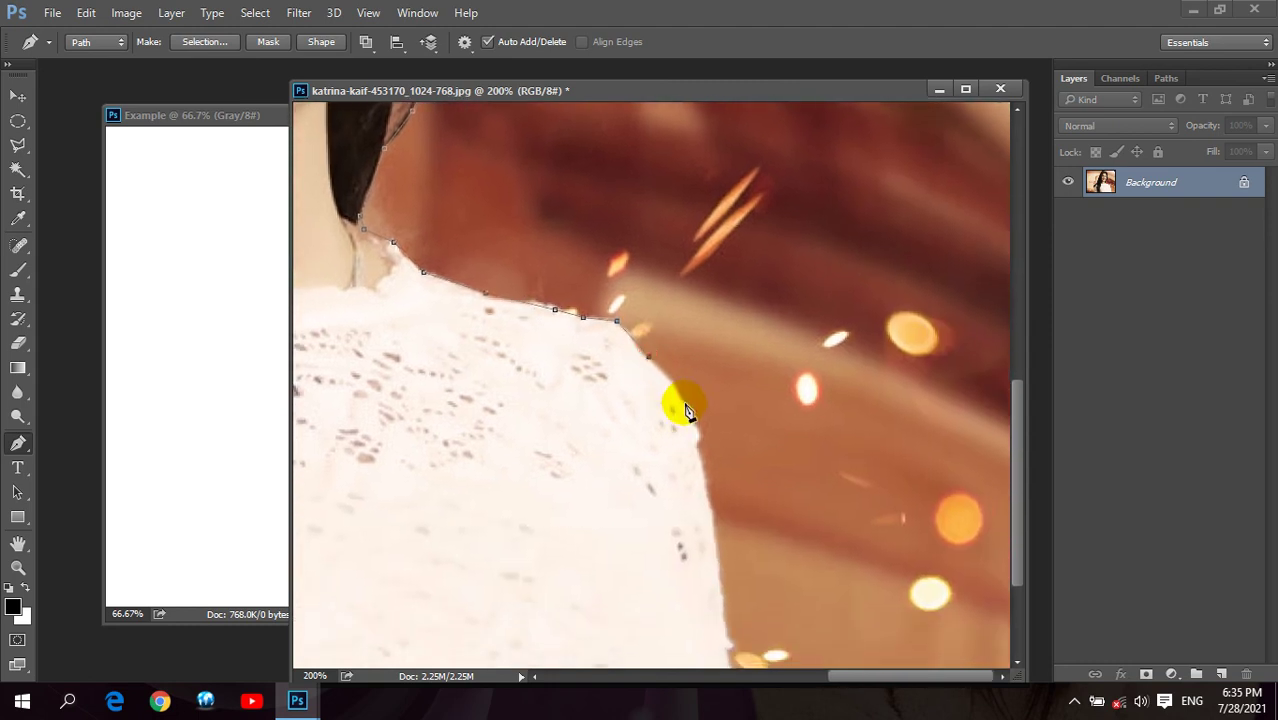
{"action": "left_click", "coordinate": [698, 433]}
{"action": "left_click", "coordinate": [697, 449]}
{"action": "left_click", "coordinate": [710, 500]}
{"action": "mouse_move", "coordinate": [631, 570]}
{"action": "left_mouse_down"}
{"action": "mouse_move", "coordinate": [587, 431]}
{"action": "mouse_move", "coordinate": [587, 378]}
{"action": "left_mouse_up"}
{"action": "left_click", "coordinate": [718, 408]}
{"action": "left_click", "coordinate": [727, 473]}
{"action": "left_click", "coordinate": [737, 515]}
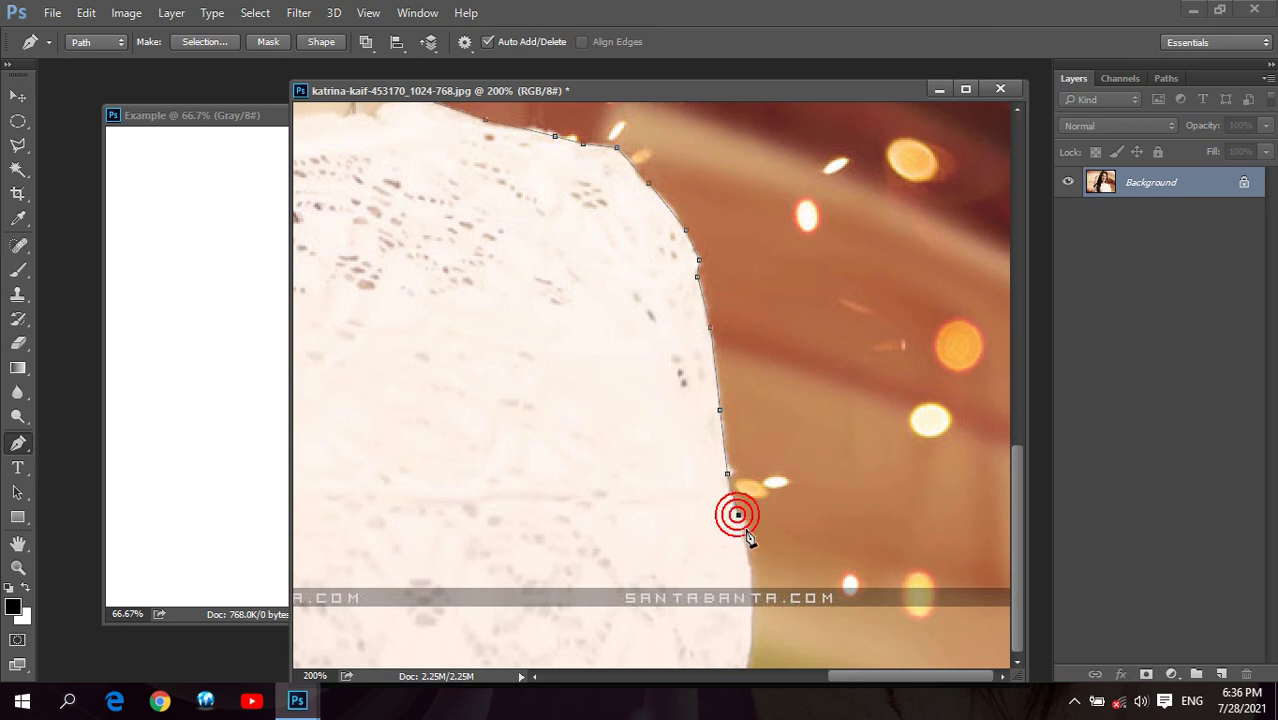
{"action": "left_click", "coordinate": [746, 530]}
{"action": "left_click", "coordinate": [750, 574]}
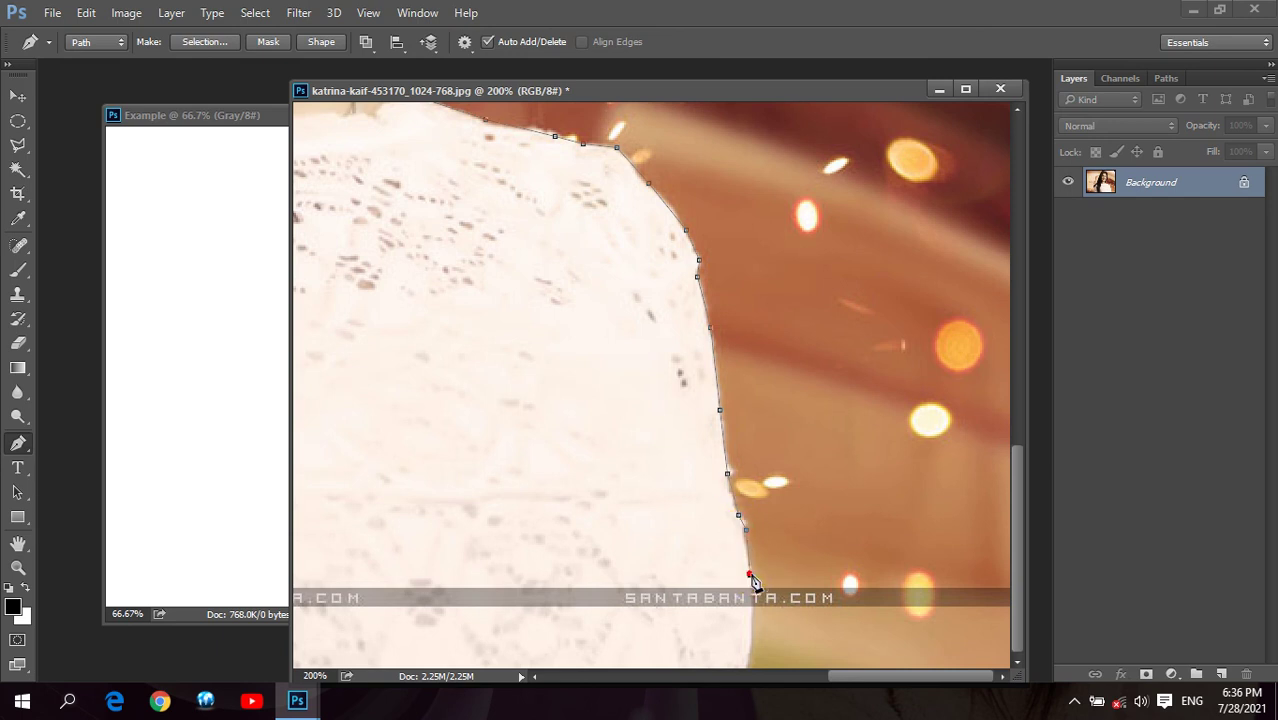
{"action": "left_click_drag", "start_coordinate": [553, 506], "coordinate": [752, 515]}
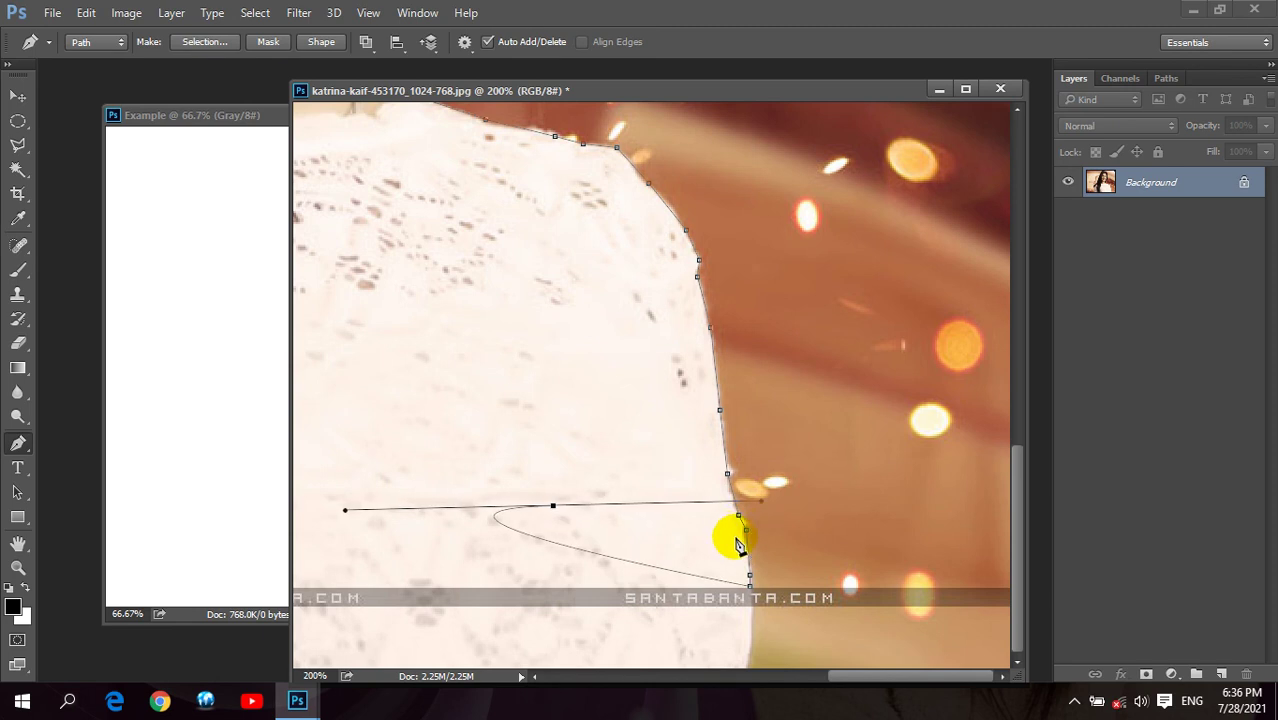
{"action": "key", "text": "ctrl+z"}
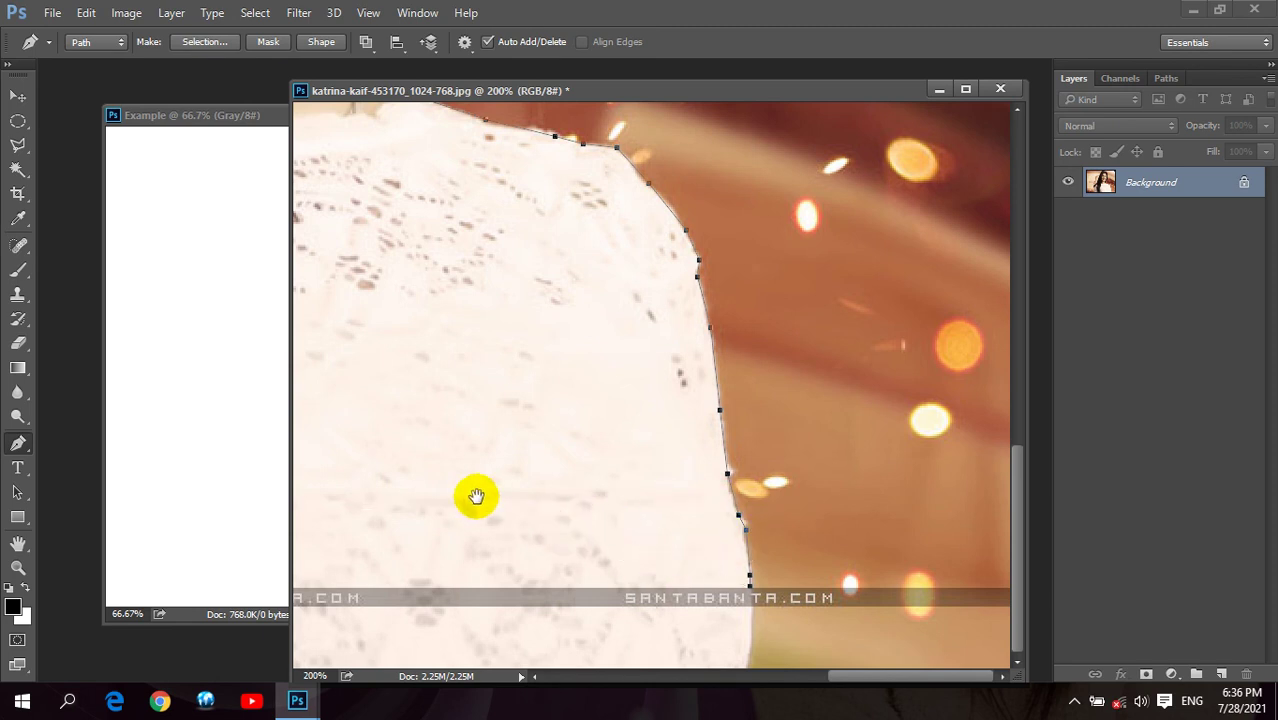
Outline the left arm from the bottom up, around the hair strands and hair tips.
{"action": "left_click_drag", "start_coordinate": [474, 497], "coordinate": [670, 510]}
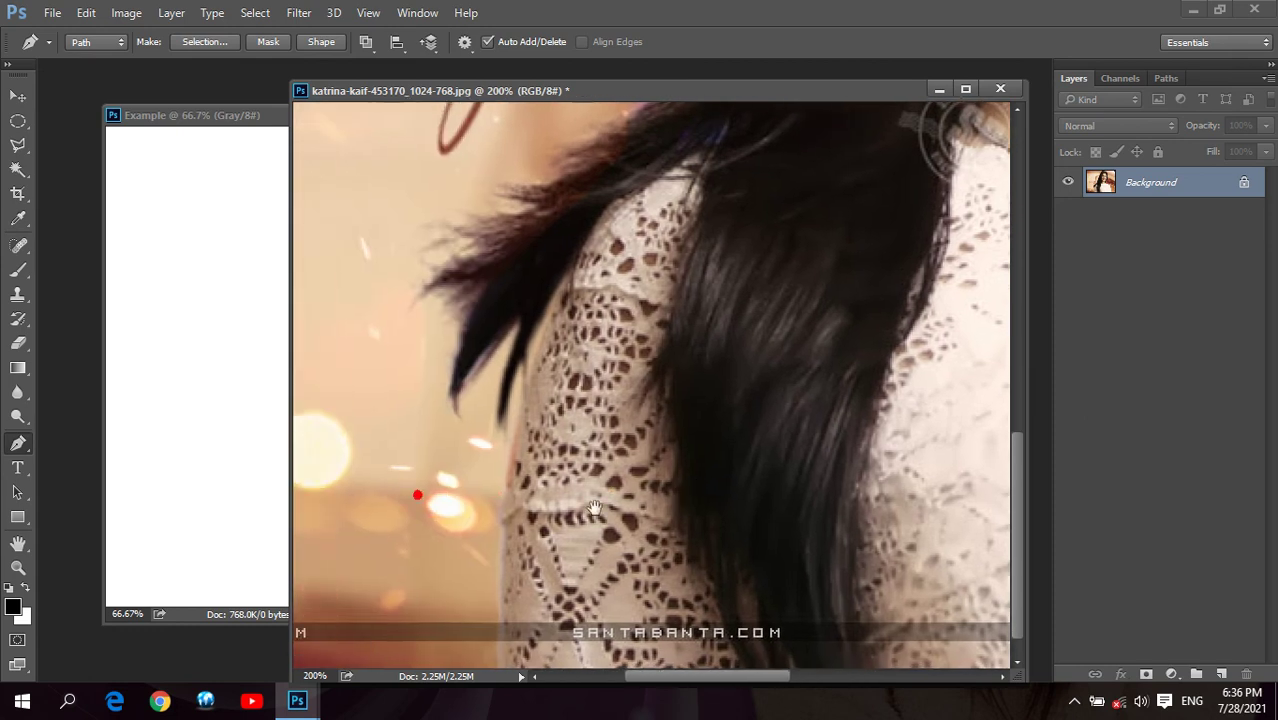
{"action": "left_click_drag", "start_coordinate": [419, 491], "coordinate": [613, 534]}
{"action": "left_click_drag", "start_coordinate": [481, 469], "coordinate": [470, 584]}
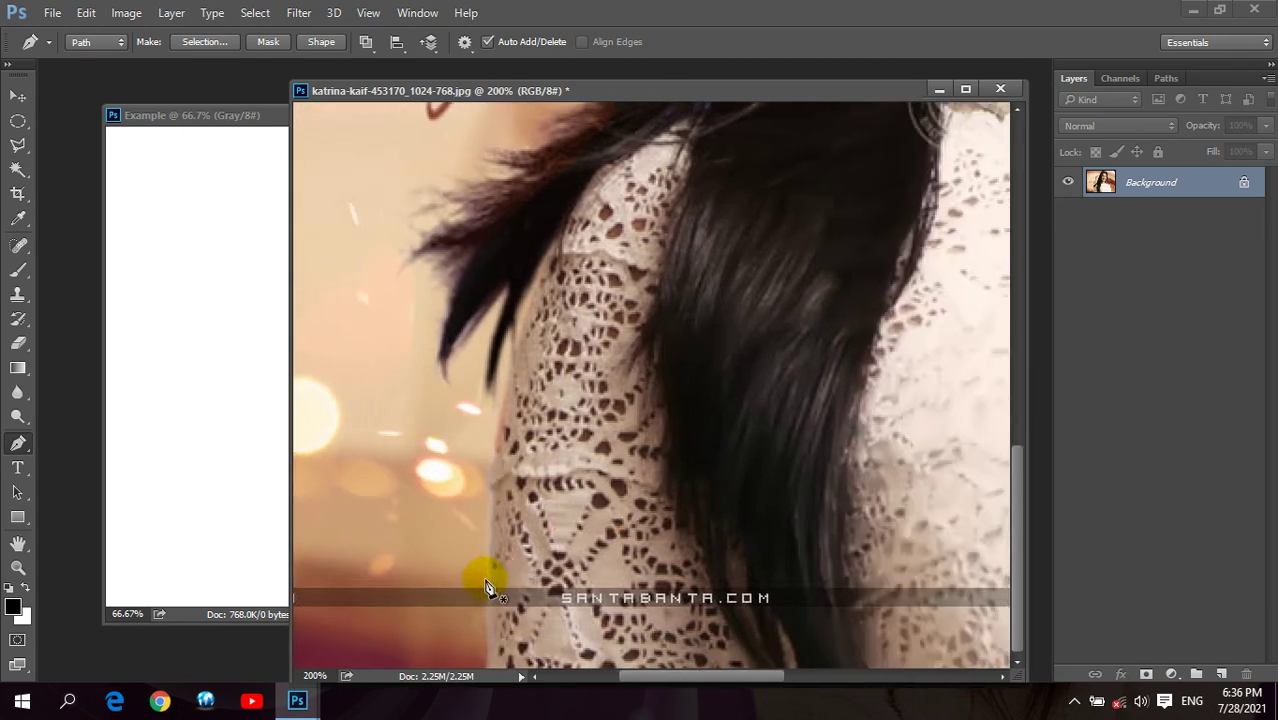
{"action": "left_click", "coordinate": [490, 586]}
{"action": "left_click", "coordinate": [492, 469]}
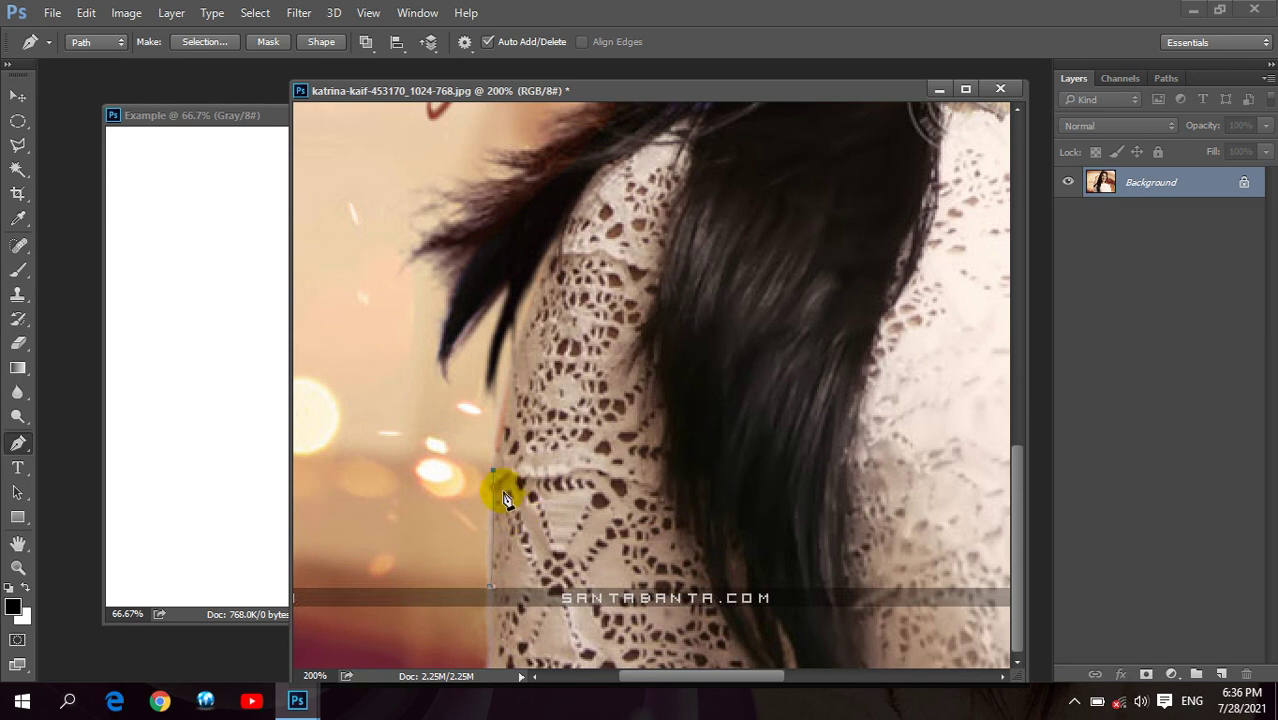
{"action": "left_click", "coordinate": [502, 413]}
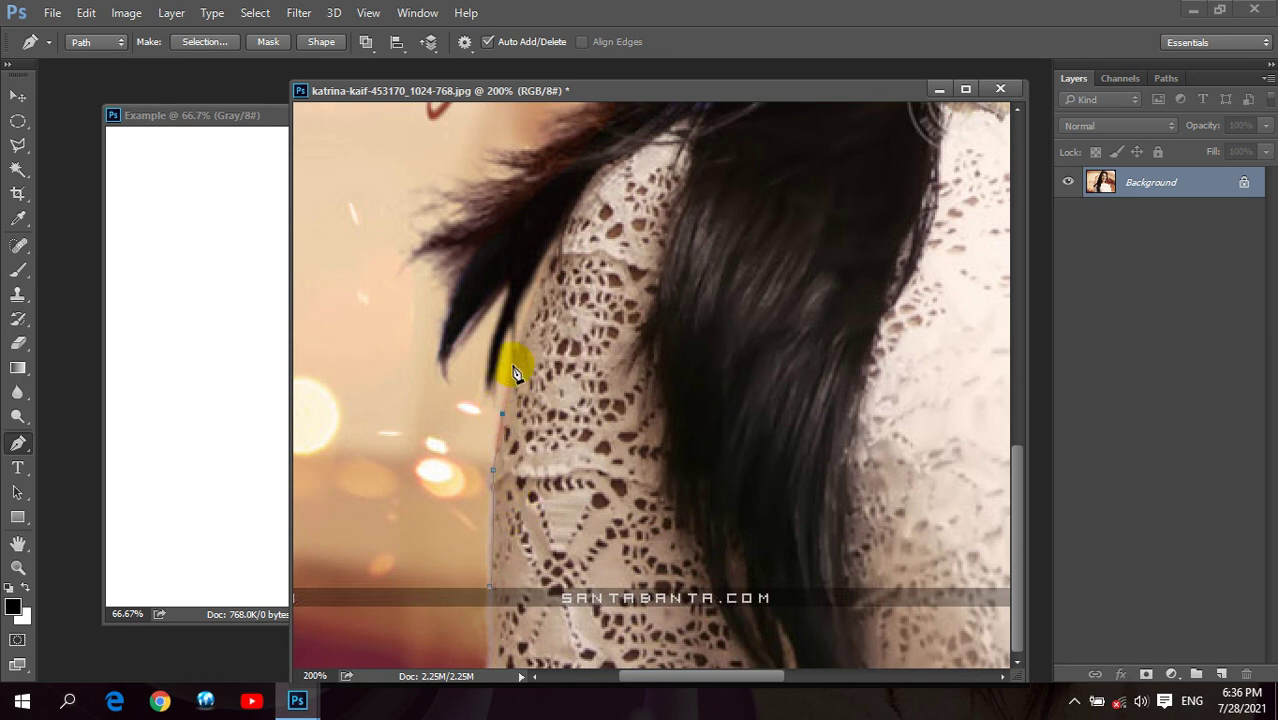
{"action": "left_click", "coordinate": [520, 324]}
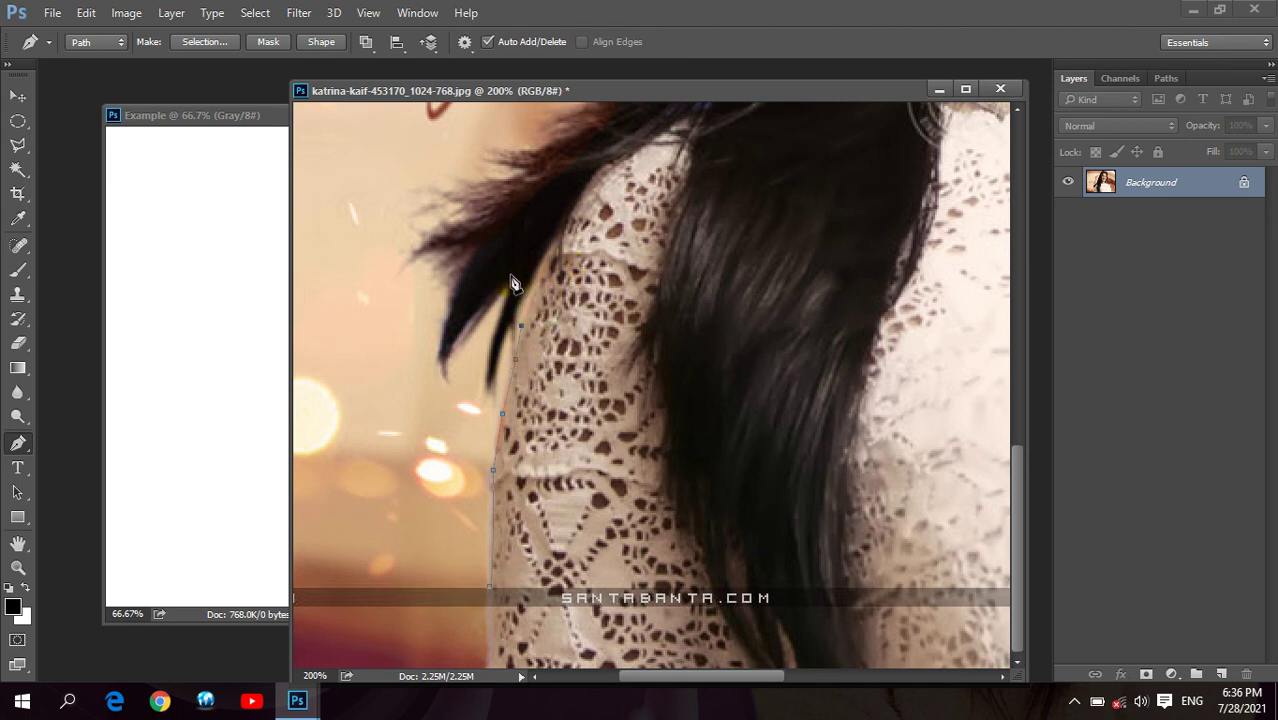
{"action": "left_click", "coordinate": [502, 323]}
{"action": "left_click", "coordinate": [489, 369]}
{"action": "left_click", "coordinate": [467, 339]}
{"action": "left_click", "coordinate": [469, 311]}
{"action": "left_click", "coordinate": [462, 274]}
{"action": "left_click", "coordinate": [489, 203]}
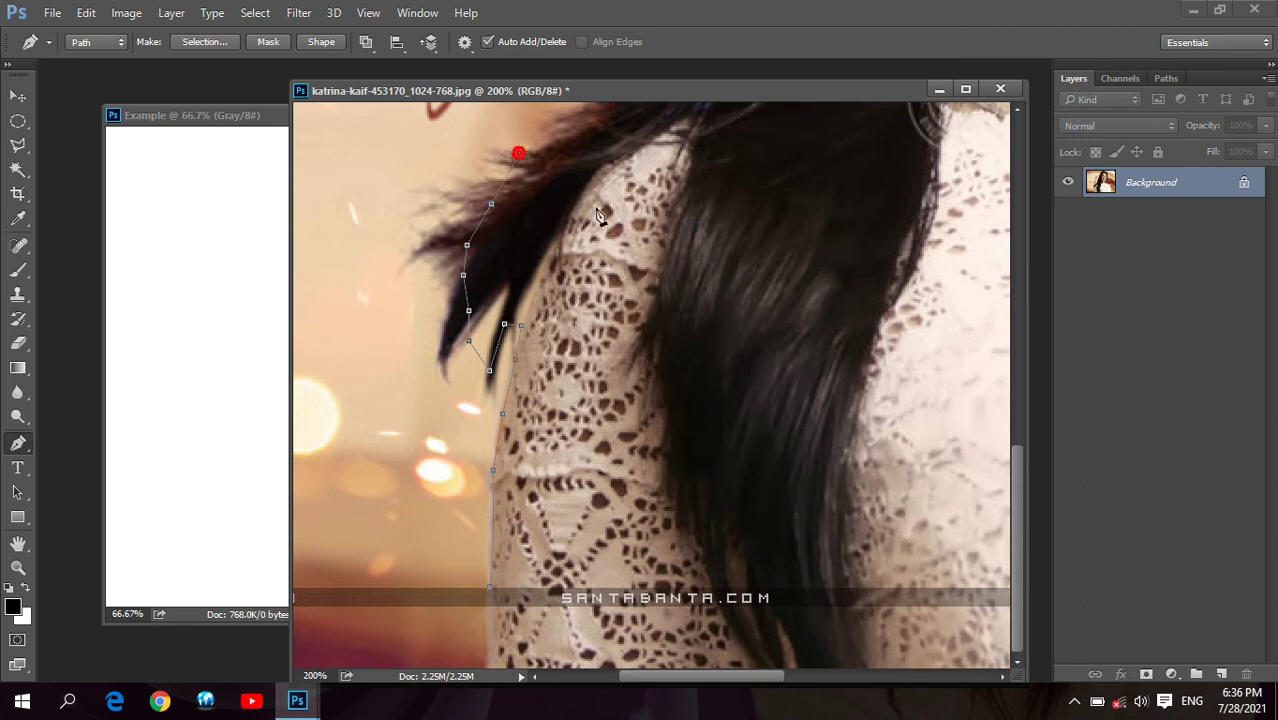
Trace the left hair edge up to the top, adding curved points near the face.
{"action": "mouse_move", "coordinate": [590, 158]}
{"action": "left_mouse_down"}
{"action": "mouse_move", "coordinate": [533, 371]}
{"action": "mouse_move", "coordinate": [584, 236]}
{"action": "left_mouse_up"}
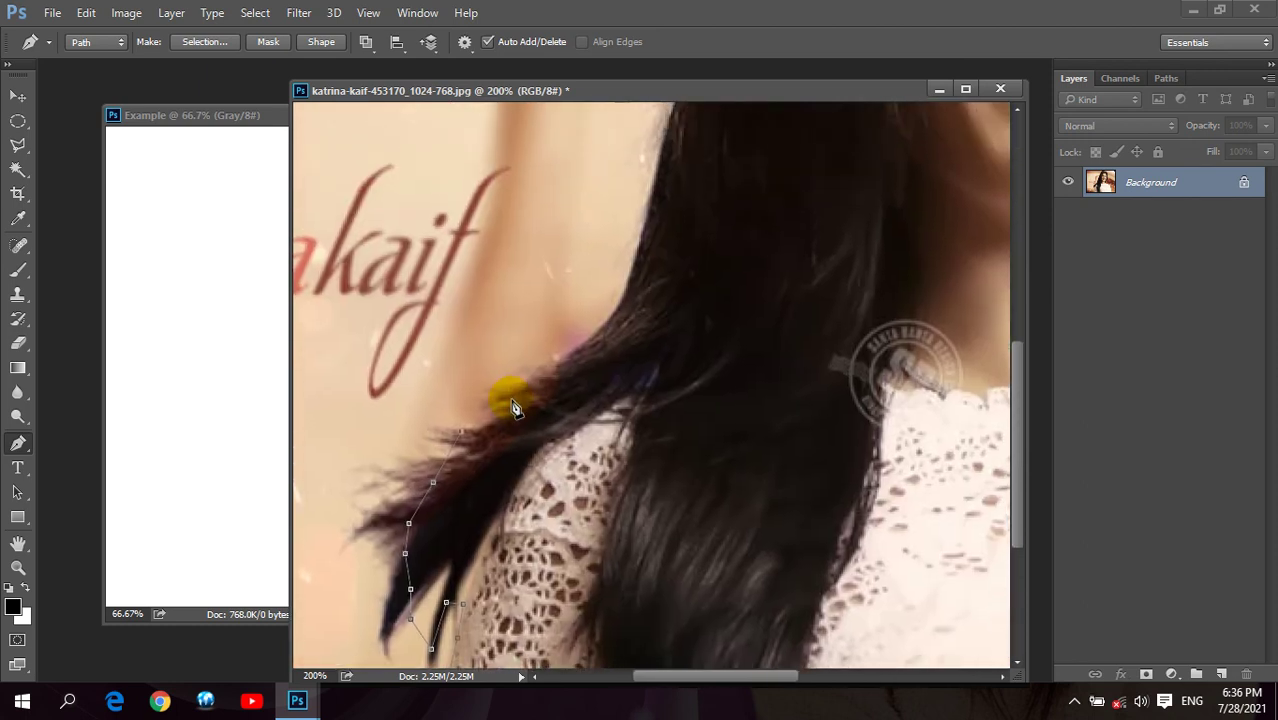
{"action": "left_click", "coordinate": [551, 357]}
{"action": "left_click", "coordinate": [589, 342]}
{"action": "left_click", "coordinate": [622, 306]}
{"action": "left_click", "coordinate": [654, 190]}
{"action": "left_click", "coordinate": [688, 322]}
{"action": "left_click_drag", "start_coordinate": [724, 221], "coordinate": [712, 384]}
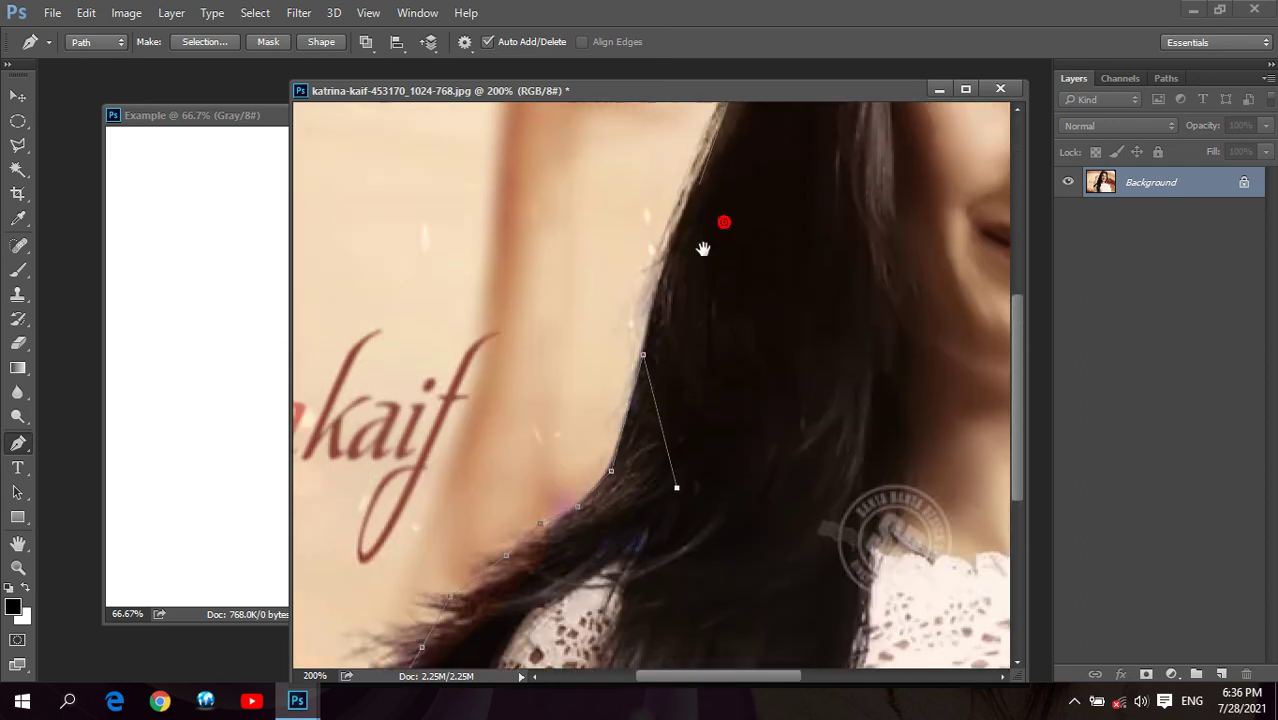
{"action": "left_click_drag", "start_coordinate": [702, 248], "coordinate": [731, 311]}
{"action": "mouse_move", "coordinate": [655, 352]}
{"action": "left_mouse_down"}
{"action": "mouse_move", "coordinate": [676, 370]}
{"action": "mouse_move", "coordinate": [642, 340]}
{"action": "mouse_move", "coordinate": [600, 341]}
{"action": "left_mouse_up"}
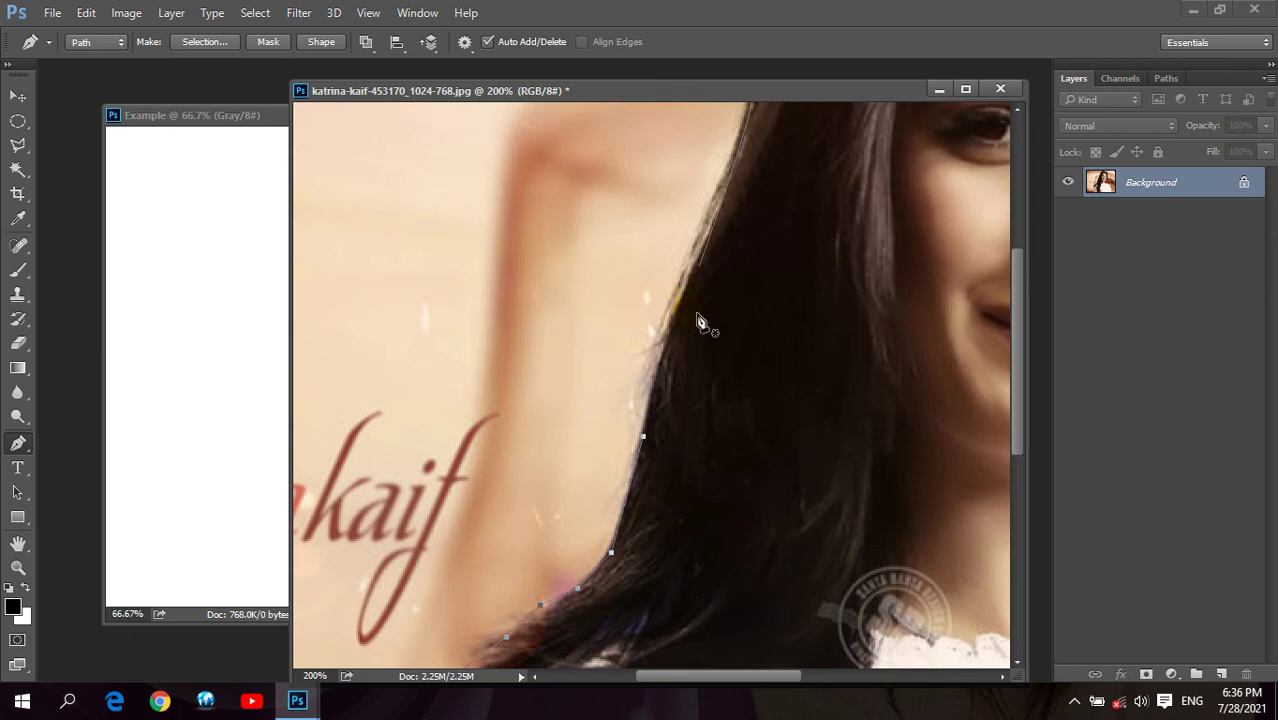
{"action": "left_click_drag", "start_coordinate": [700, 275], "coordinate": [706, 305]}
{"action": "left_click_drag", "start_coordinate": [697, 317], "coordinate": [703, 271]}
{"action": "left_click_drag", "start_coordinate": [656, 342], "coordinate": [695, 318]}
{"action": "mouse_move", "coordinate": [648, 381]}
{"action": "left_mouse_down"}
{"action": "mouse_move", "coordinate": [661, 391]}
{"action": "mouse_move", "coordinate": [697, 279]}
{"action": "left_mouse_up"}
Load the traced path as a selection with Ctrl+Enter and centre the face in view.
{"action": "key", "text": "ctrl+Return"}
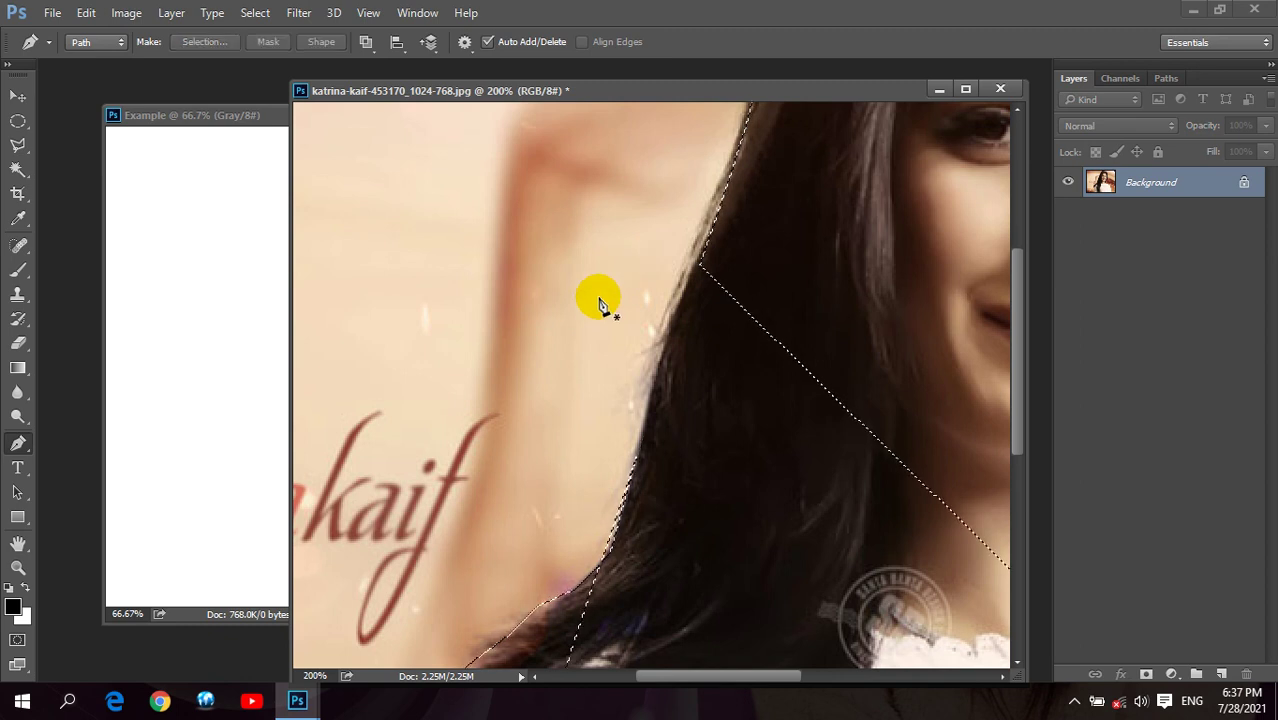
{"action": "mouse_move", "coordinate": [718, 540]}
{"action": "left_mouse_down"}
{"action": "mouse_move", "coordinate": [513, 286]}
{"action": "mouse_move", "coordinate": [707, 437]}
{"action": "left_mouse_up"}
{"action": "scroll", "coordinate": [660, 380], "scroll_direction": "up", "scroll_amount": 3}
{"action": "left_click_drag", "start_coordinate": [613, 304], "coordinate": [245, 265]}
{"action": "left_click_drag", "start_coordinate": [847, 334], "coordinate": [725, 334]}
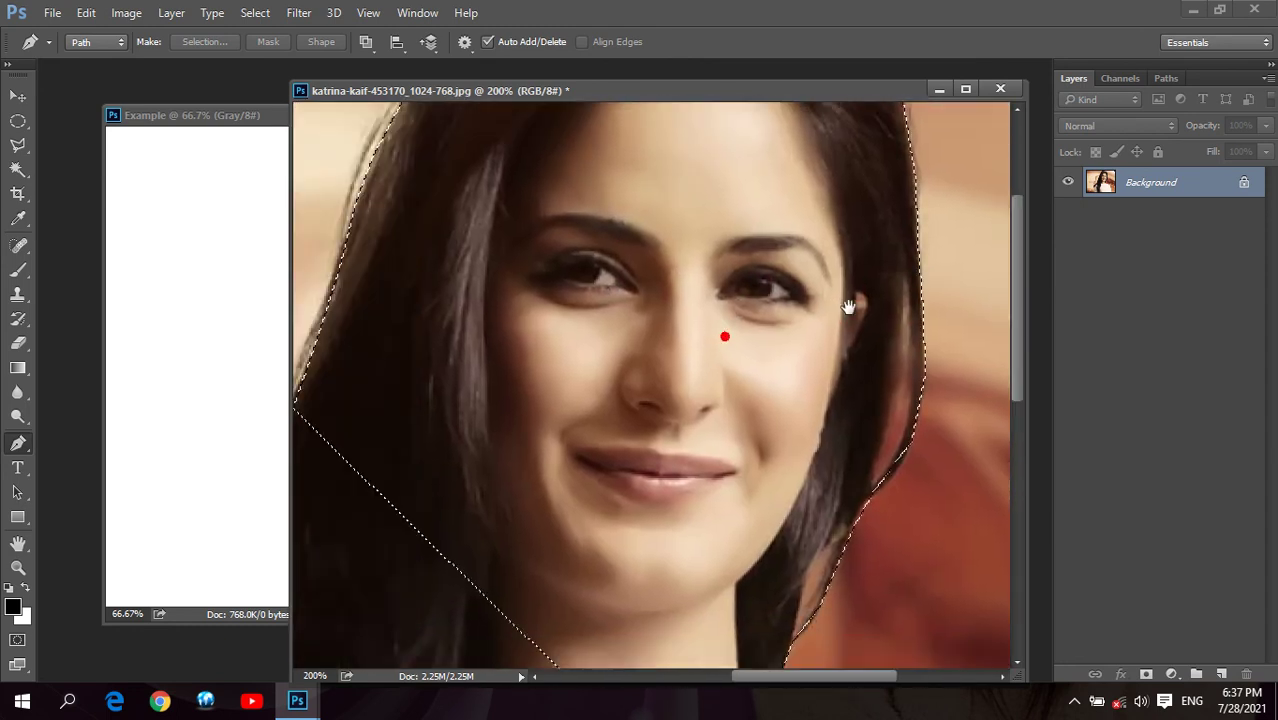
Fit the photo in the window and start a new path up the left hair edge.
{"action": "left_click", "coordinate": [18, 567]}
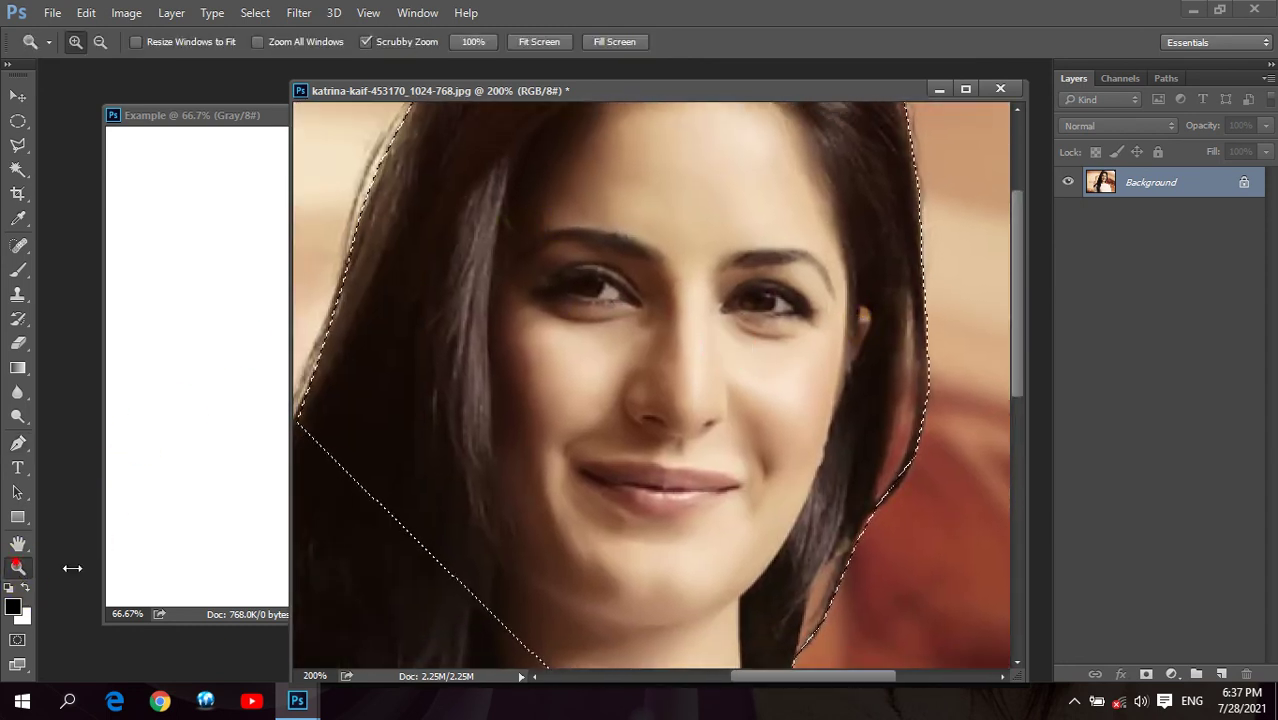
{"action": "left_click", "coordinate": [539, 42]}
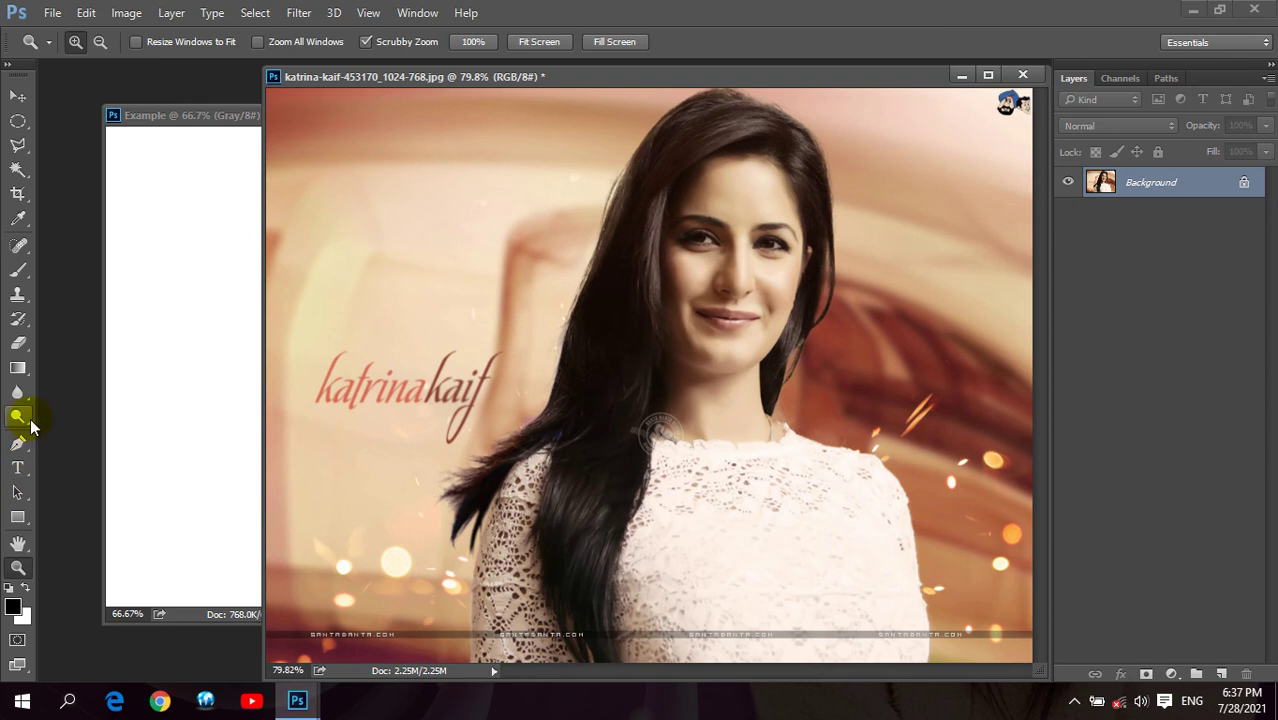
{"action": "left_click", "coordinate": [18, 443]}
{"action": "left_click", "coordinate": [478, 670]}
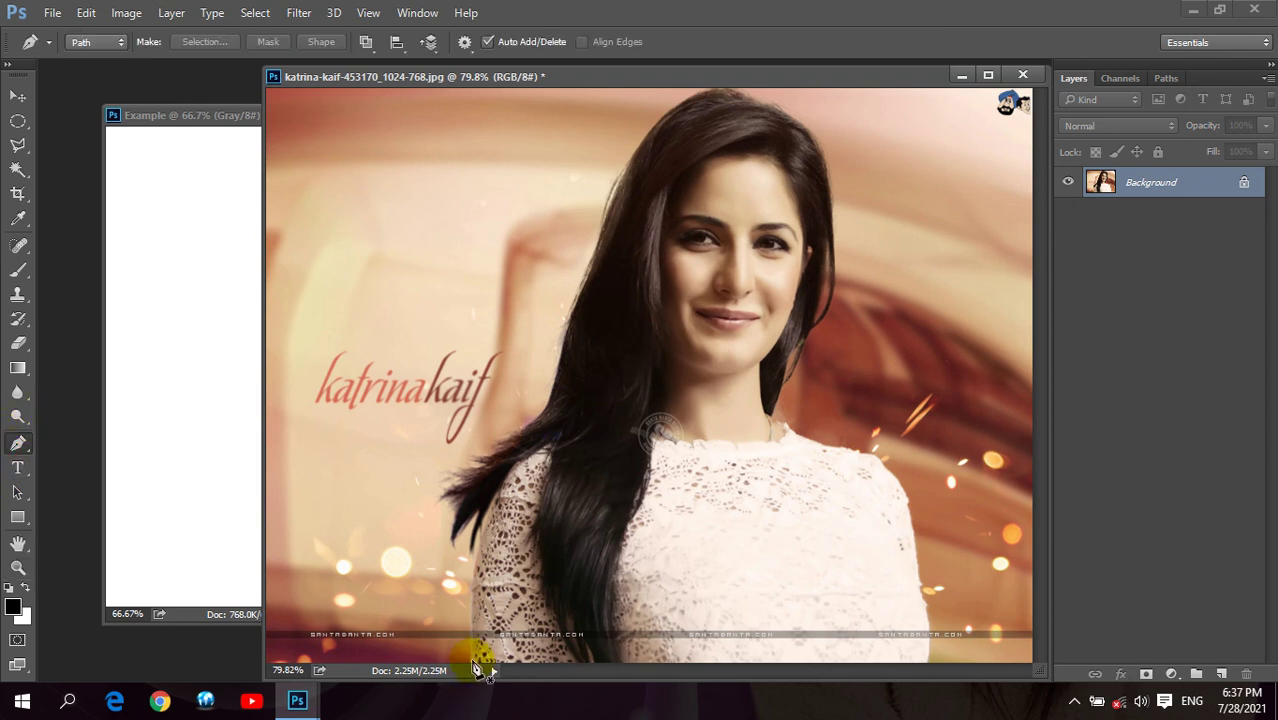
{"action": "left_click", "coordinate": [472, 570]}
{"action": "left_click", "coordinate": [494, 496]}
{"action": "left_click", "coordinate": [540, 421]}
{"action": "left_click", "coordinate": [563, 360]}
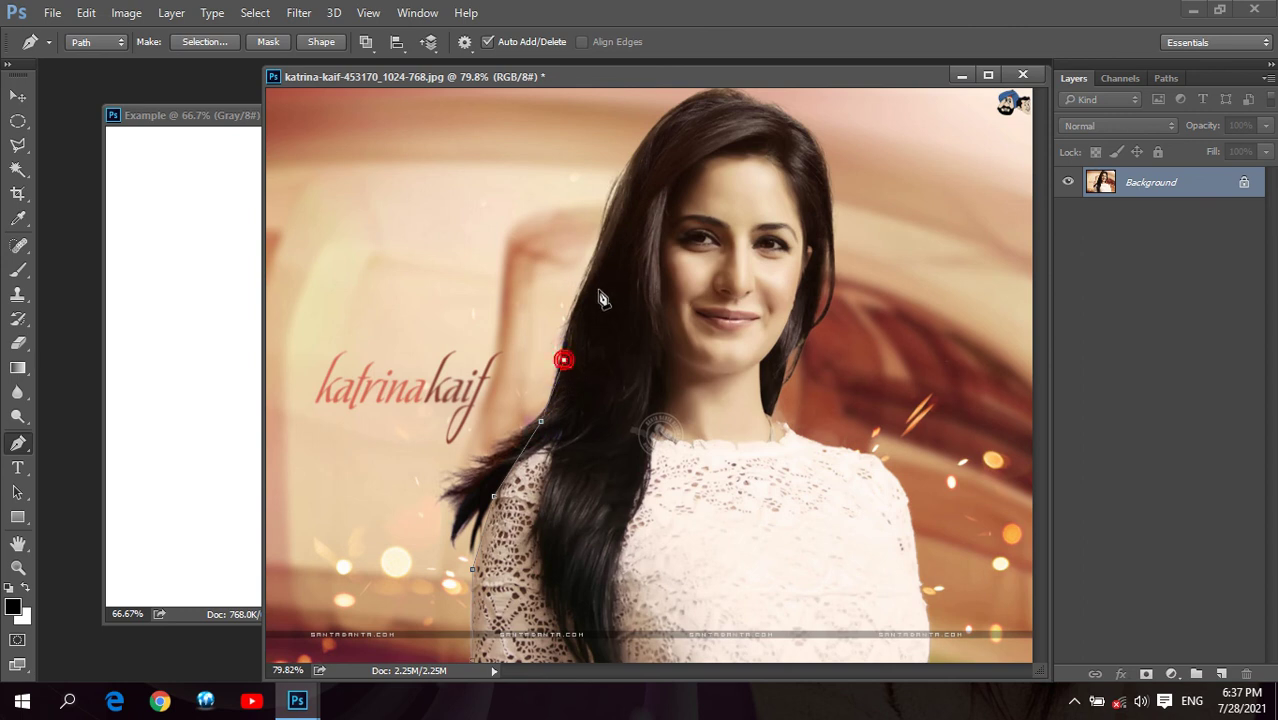
{"action": "left_click", "coordinate": [587, 268]}
{"action": "left_click", "coordinate": [621, 181]}
{"action": "left_click", "coordinate": [649, 136]}
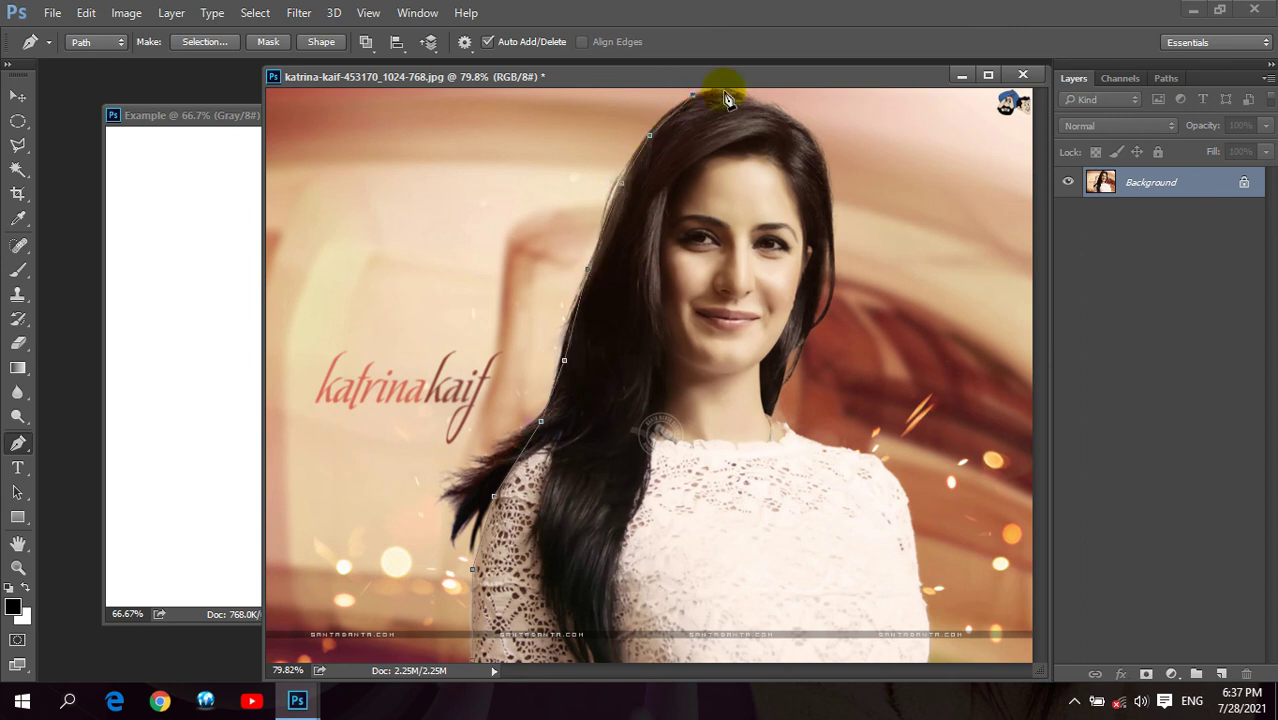
Trace across the hair, down the neck and right shoulder, then close the path along the bottom.
{"action": "left_click", "coordinate": [801, 128]}
{"action": "left_click", "coordinate": [829, 247]}
{"action": "left_click", "coordinate": [816, 300]}
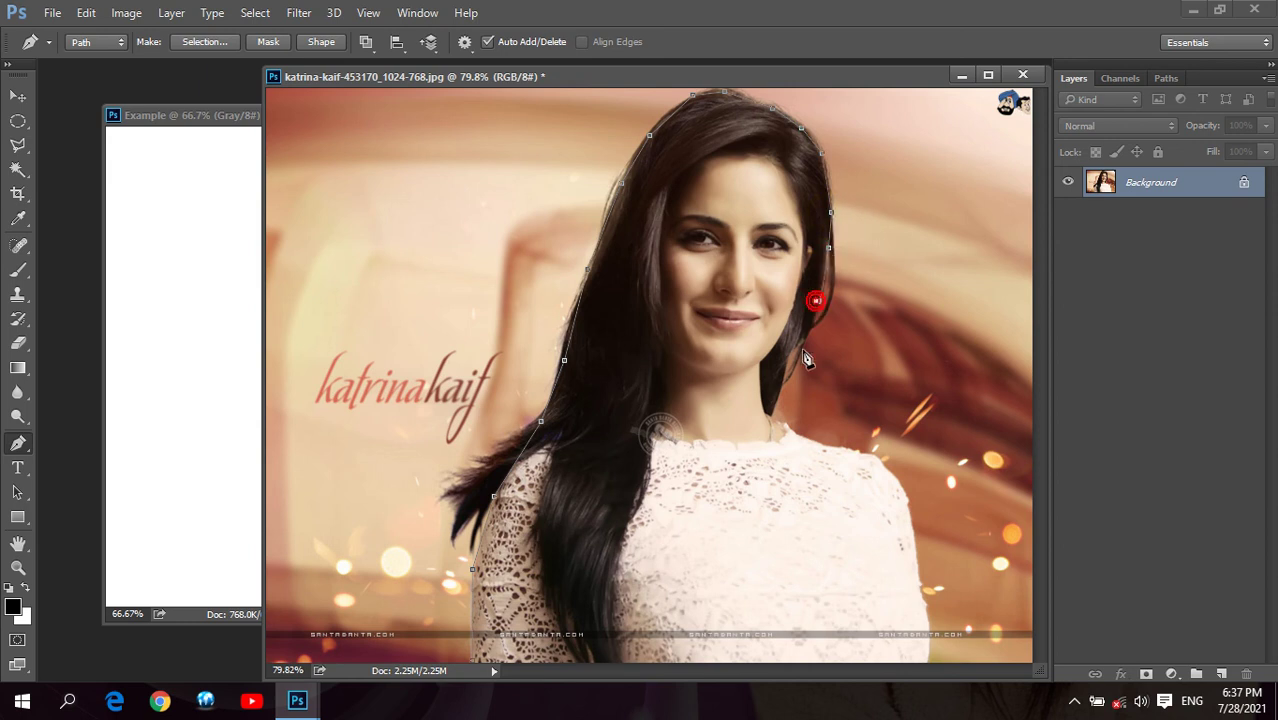
{"action": "left_click", "coordinate": [783, 377]}
{"action": "left_click", "coordinate": [772, 416]}
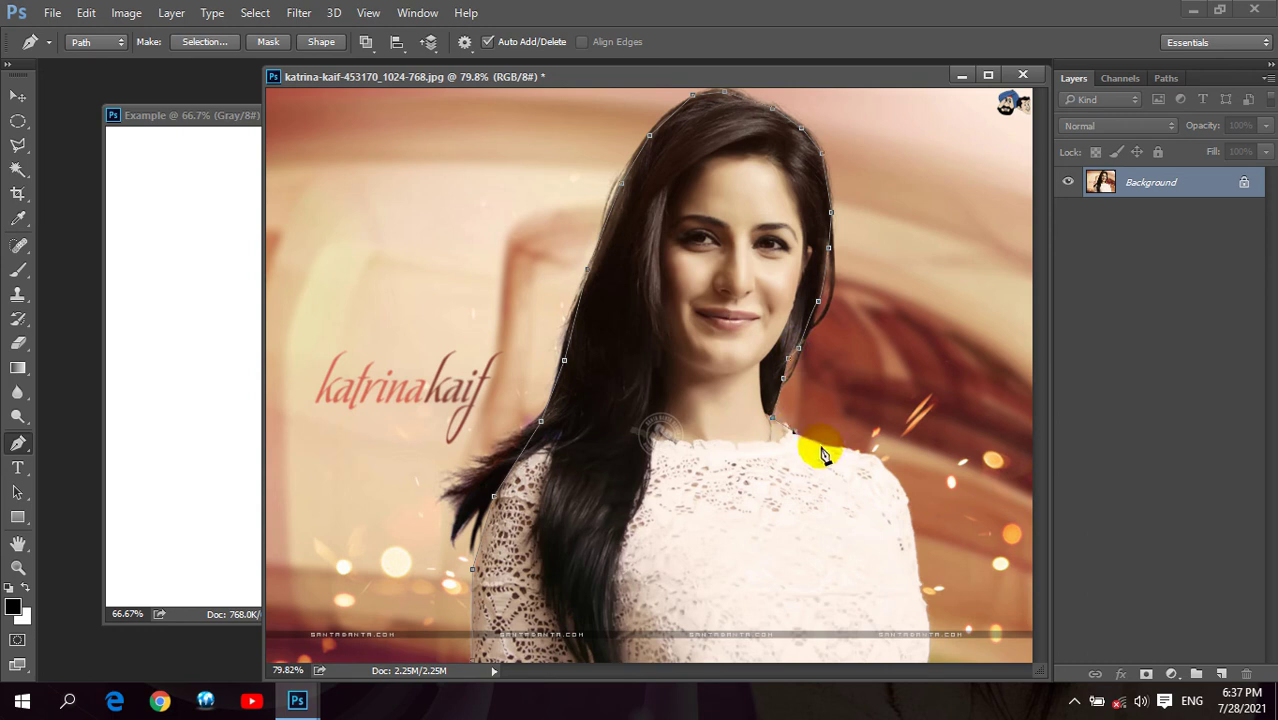
{"action": "left_click", "coordinate": [834, 450]}
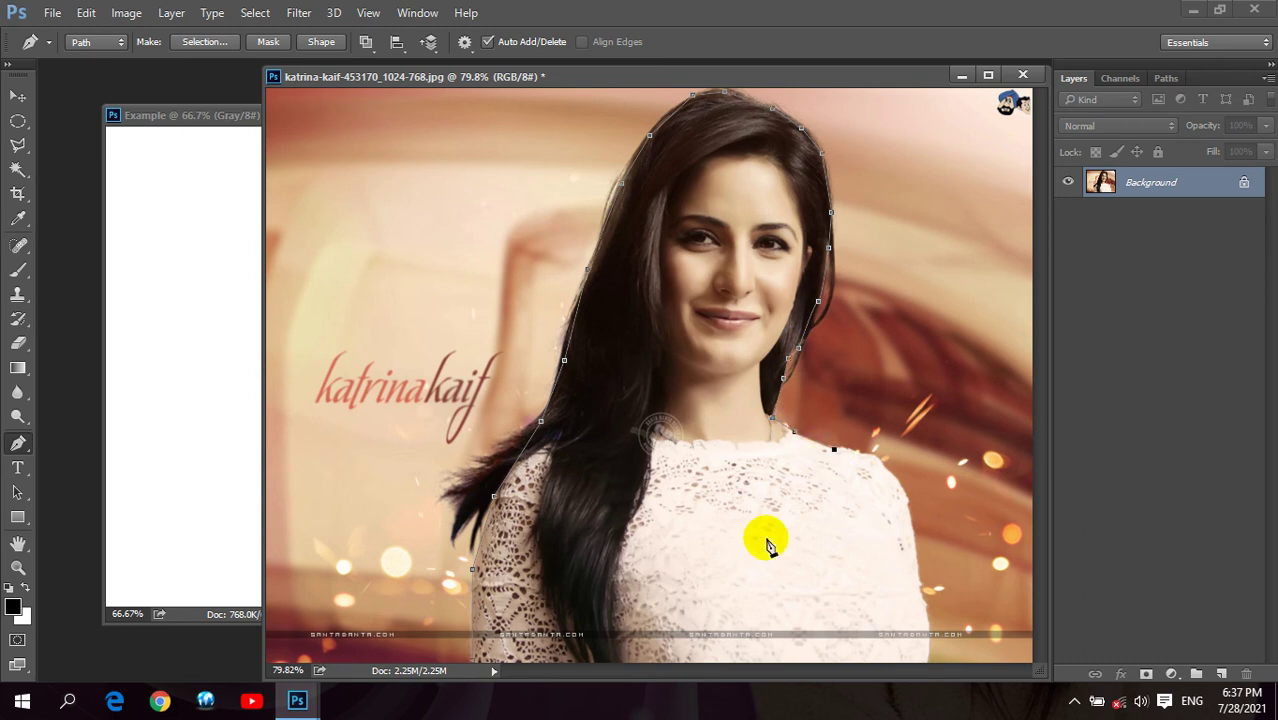
{"action": "left_click", "coordinate": [881, 461]}
{"action": "left_click", "coordinate": [907, 498]}
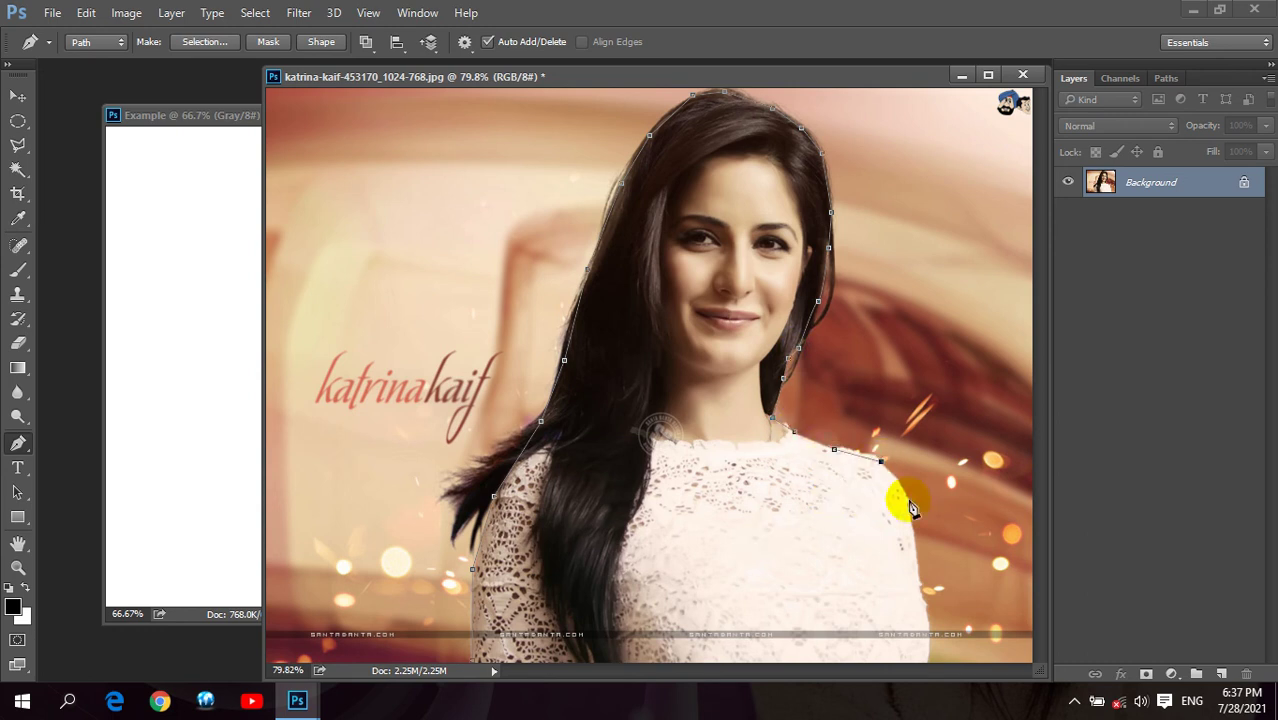
{"action": "left_click", "coordinate": [933, 632]}
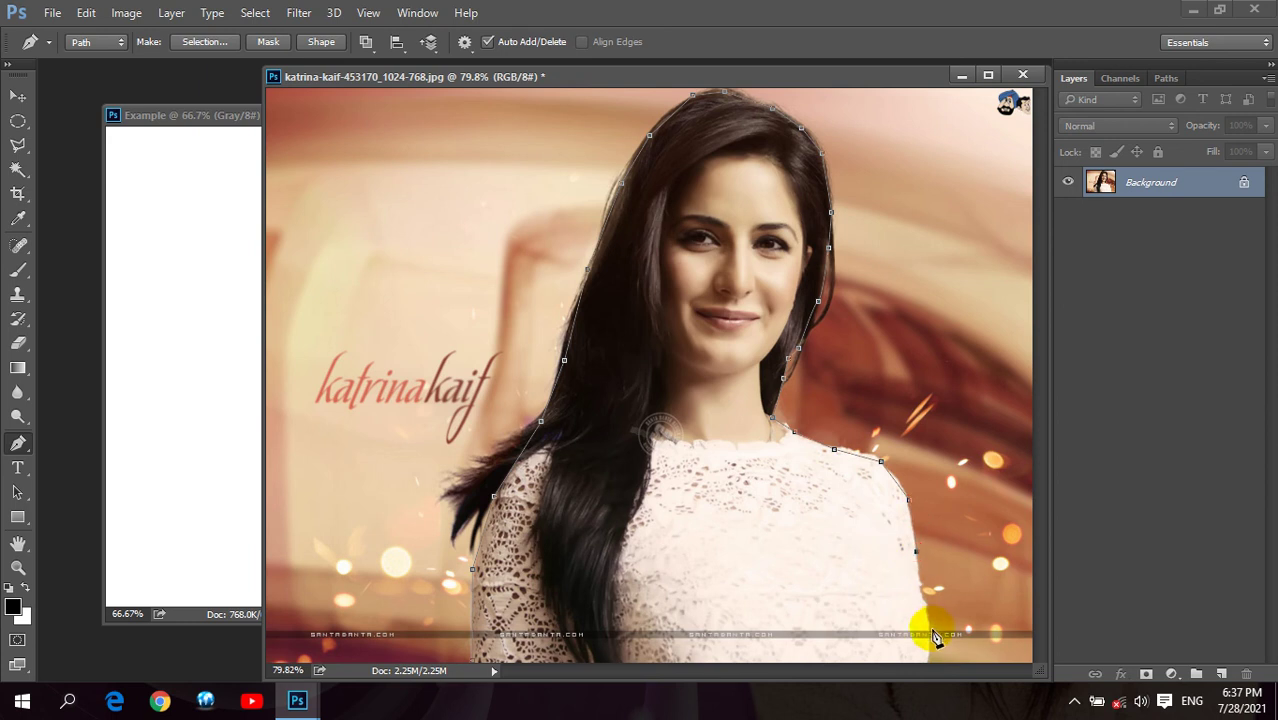
{"action": "left_click", "coordinate": [478, 633]}
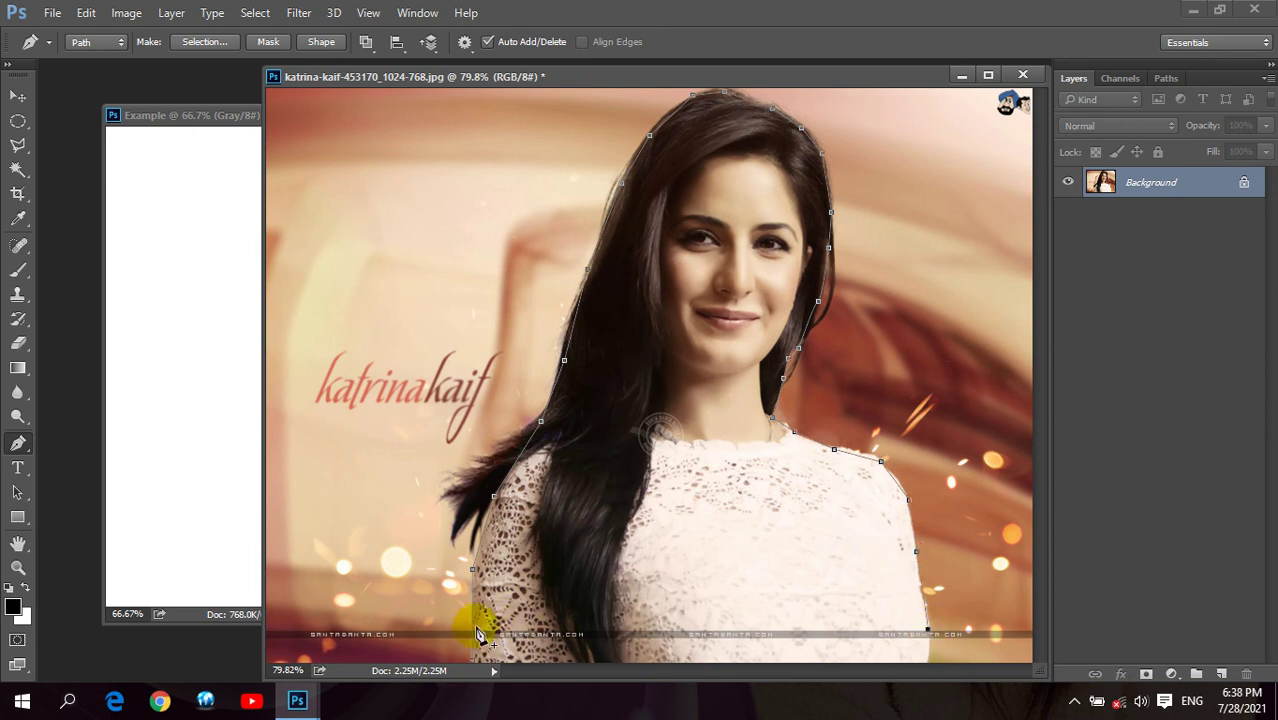
{"action": "left_click", "coordinate": [474, 570]}
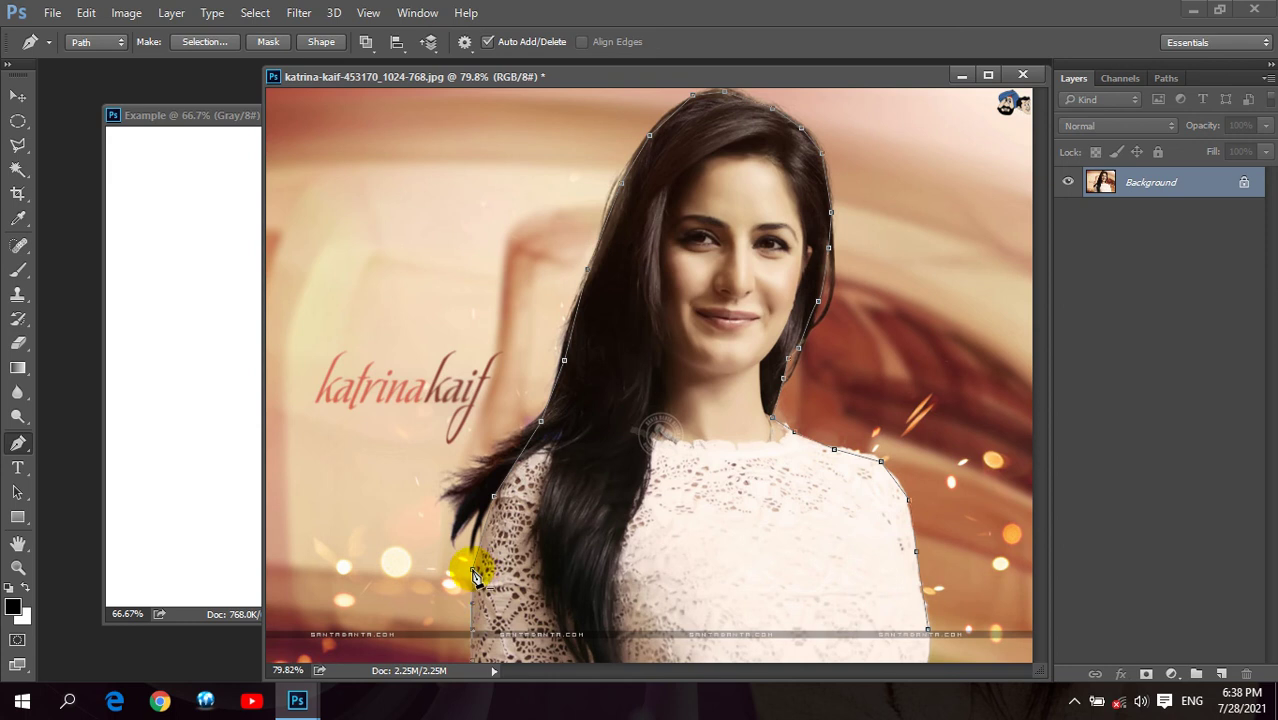
{"action": "left_click_drag", "start_coordinate": [613, 658], "coordinate": [490, 512]}
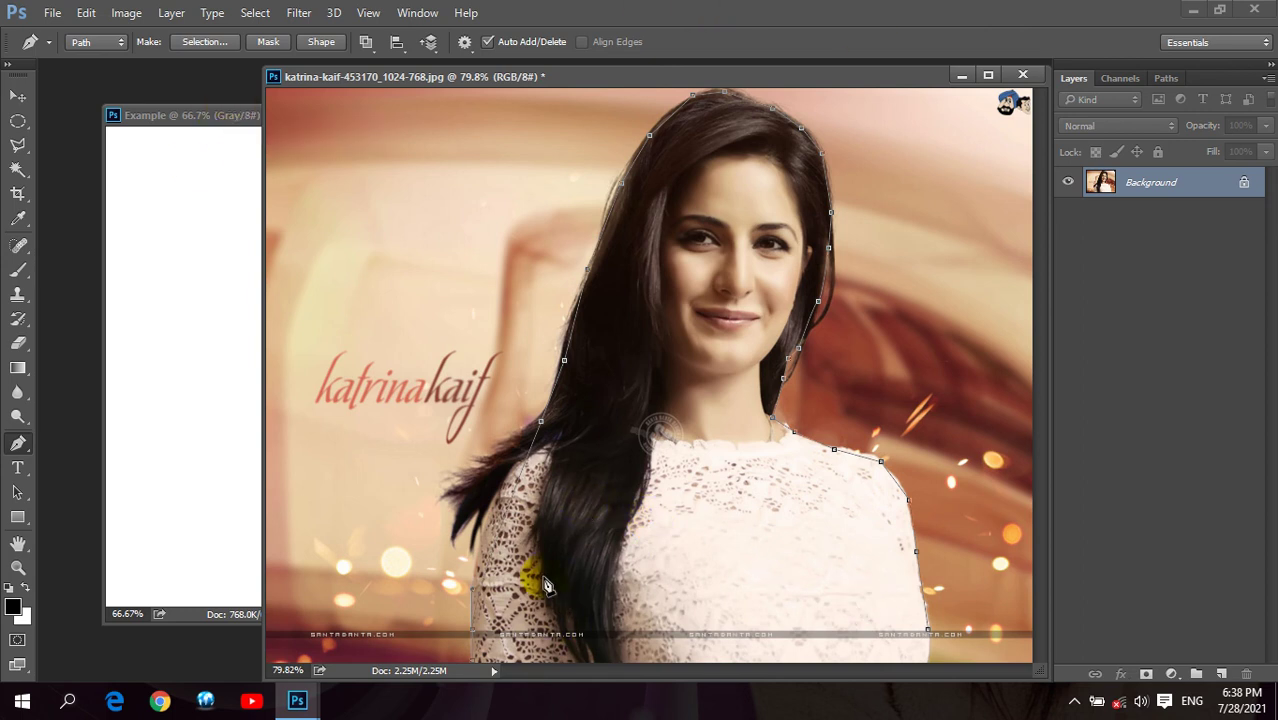
Load the woman's path as a selection and move-drag her into the Example document.
{"action": "key", "text": "ctrl+Return"}
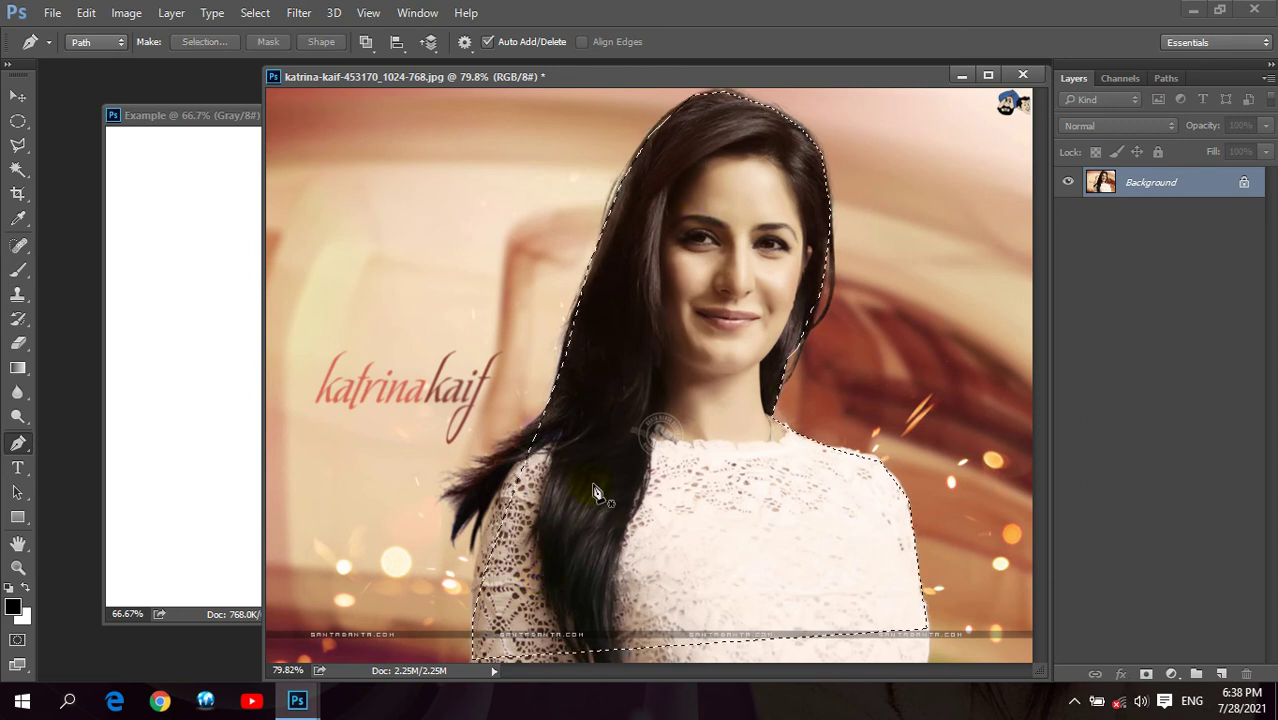
{"action": "left_click", "coordinate": [655, 634]}
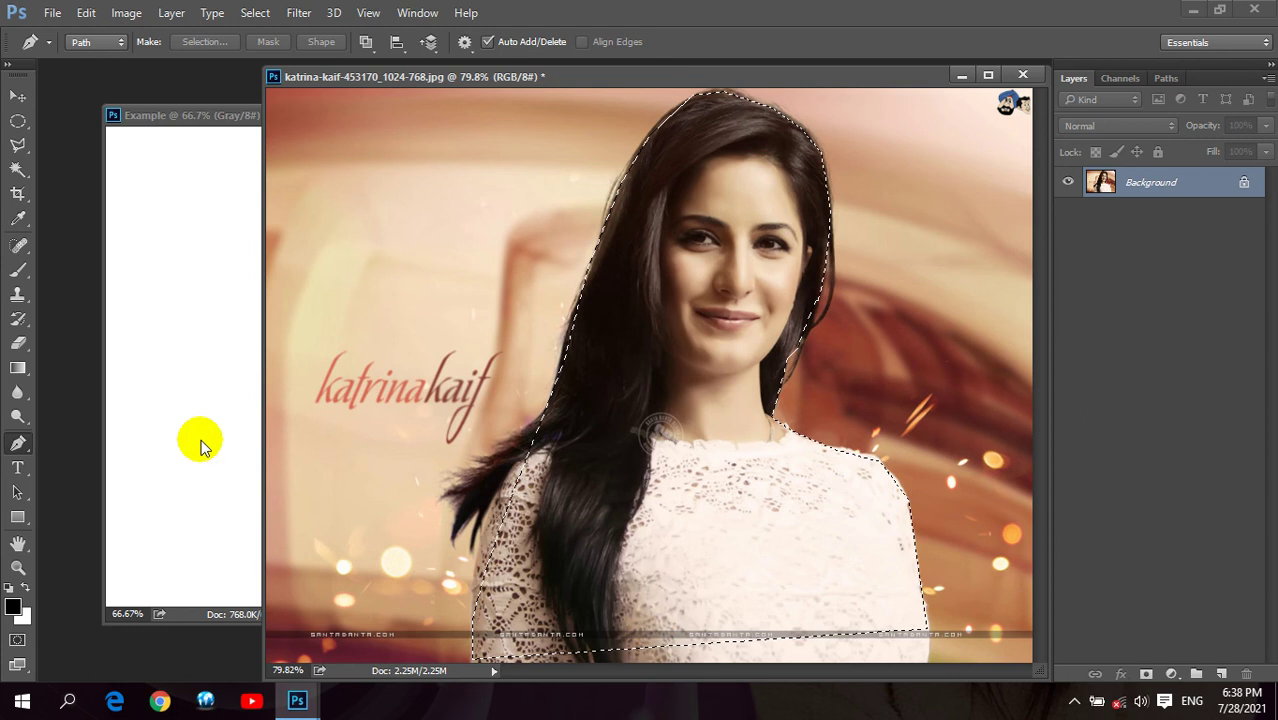
{"action": "left_click", "coordinate": [17, 95]}
{"action": "left_click_drag", "start_coordinate": [550, 80], "coordinate": [590, 255]}
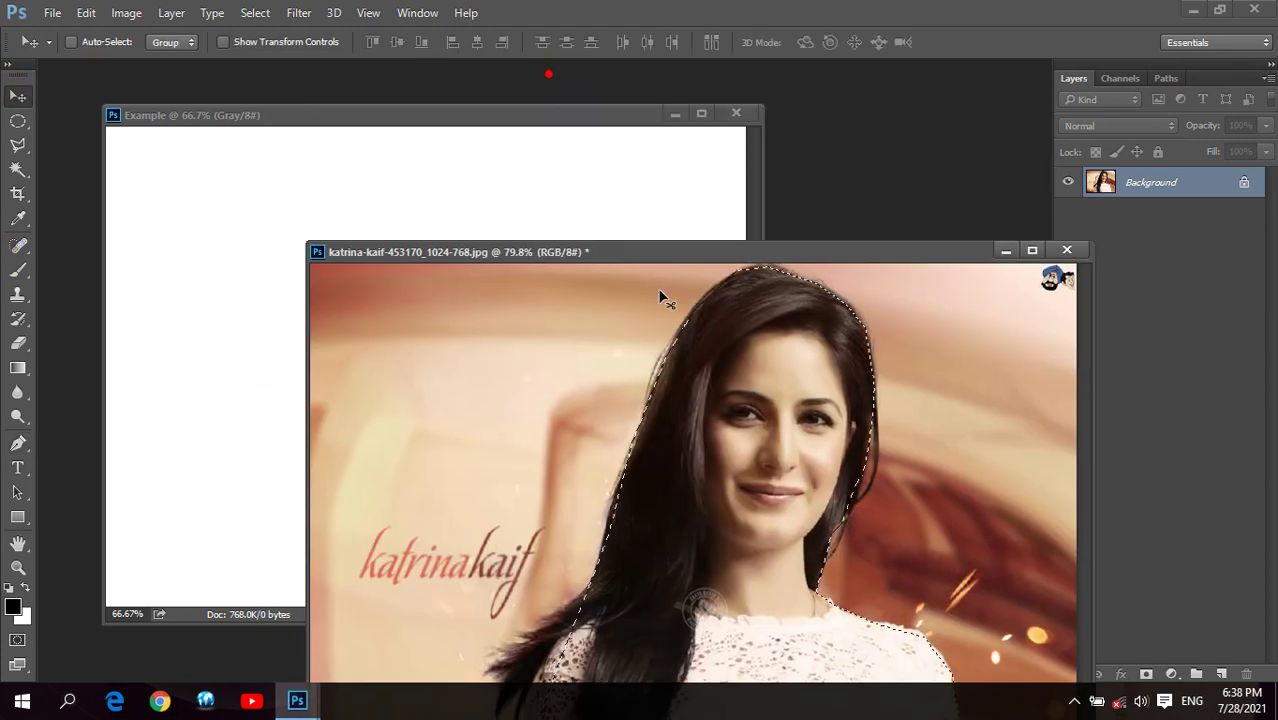
{"action": "mouse_move", "coordinate": [743, 371]}
{"action": "left_mouse_down"}
{"action": "mouse_move", "coordinate": [242, 177]}
{"action": "mouse_move", "coordinate": [350, 318]}
{"action": "left_mouse_up"}
{"action": "left_click_drag", "start_coordinate": [228, 200], "coordinate": [250, 288]}
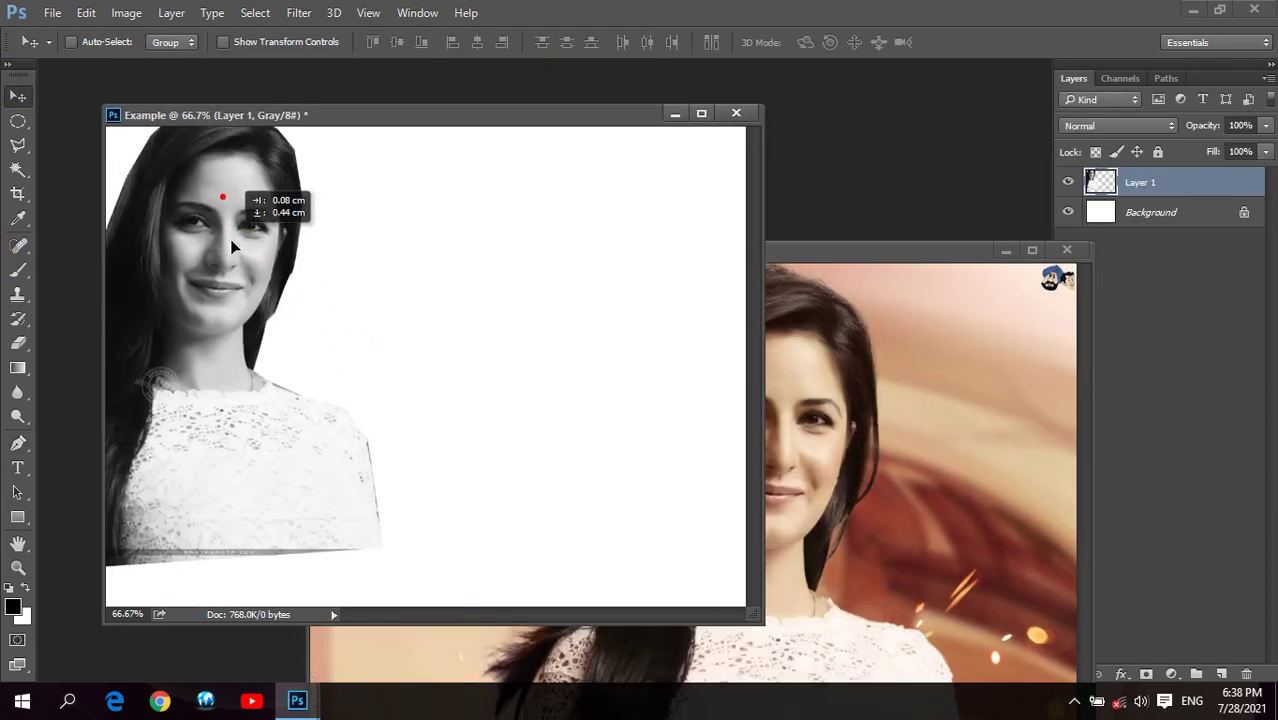
{"action": "left_click", "coordinate": [662, 490]}
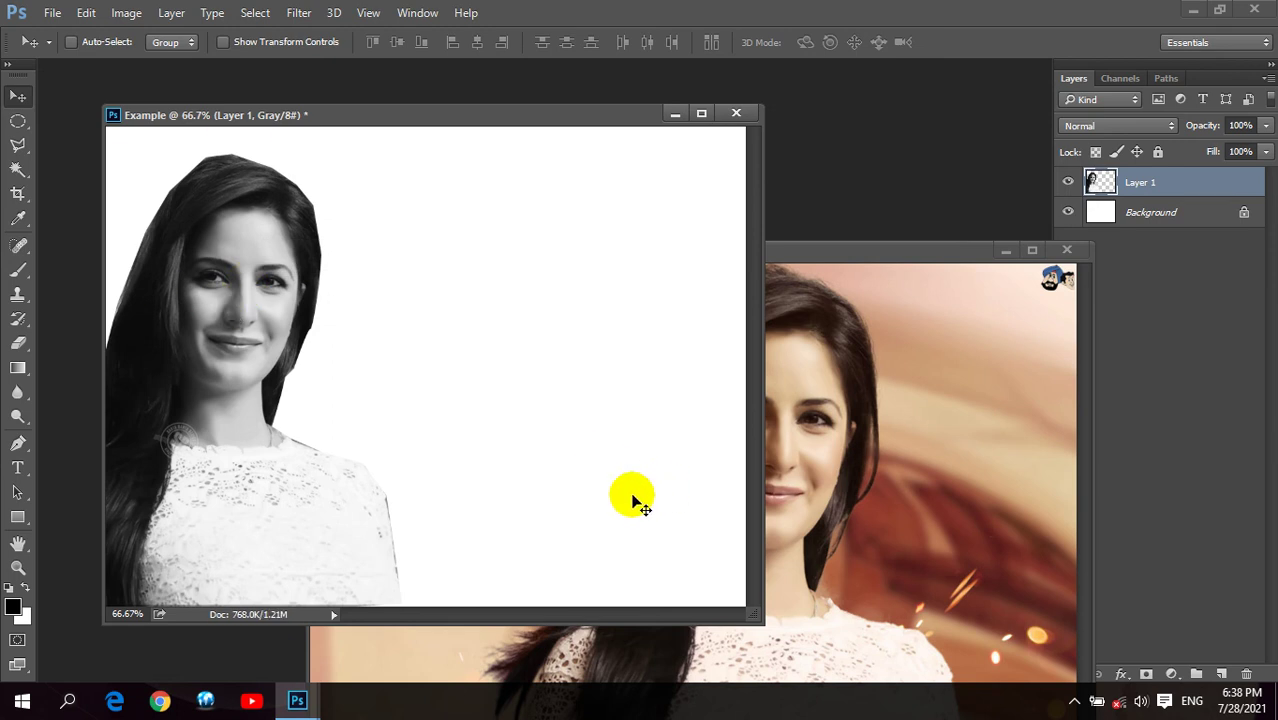
Scale the copied woman to about 140%, reposition and commit it, then undo the placement.
{"action": "key", "text": "ctrl+t"}
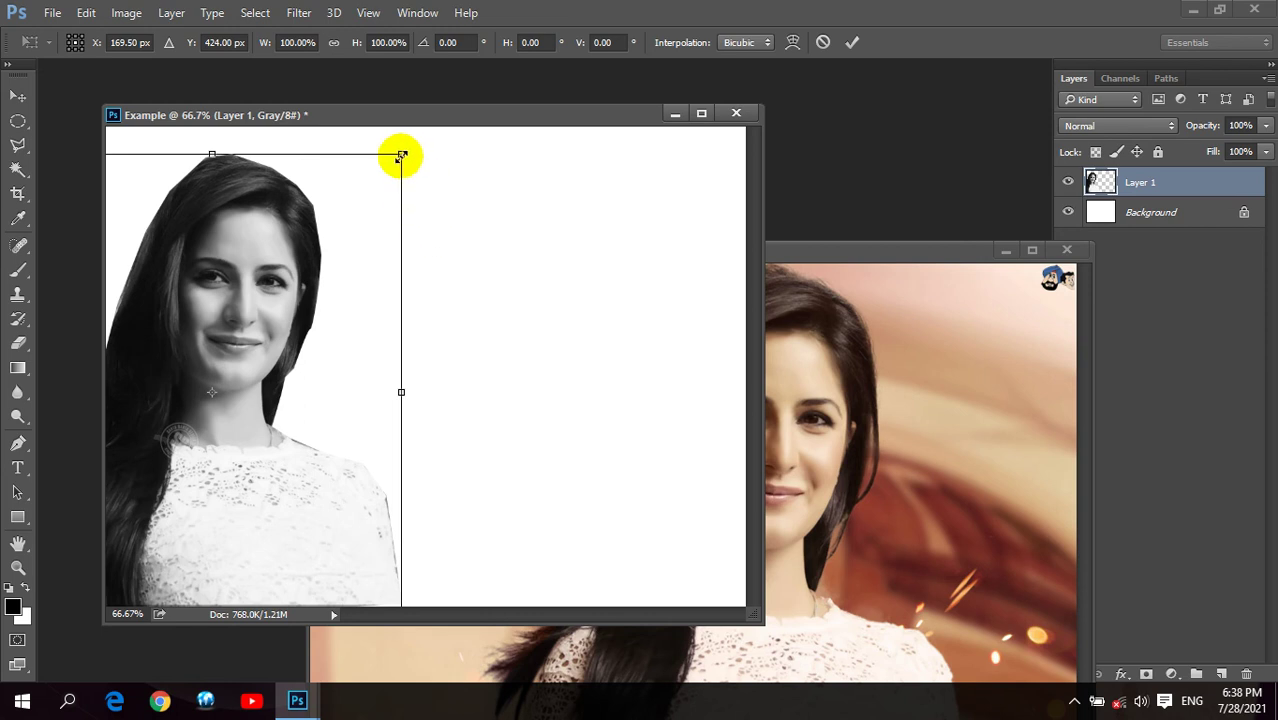
{"action": "left_click_drag", "start_coordinate": [400, 155], "coordinate": [476, 60]}
{"action": "left_click_drag", "start_coordinate": [251, 226], "coordinate": [300, 267]}
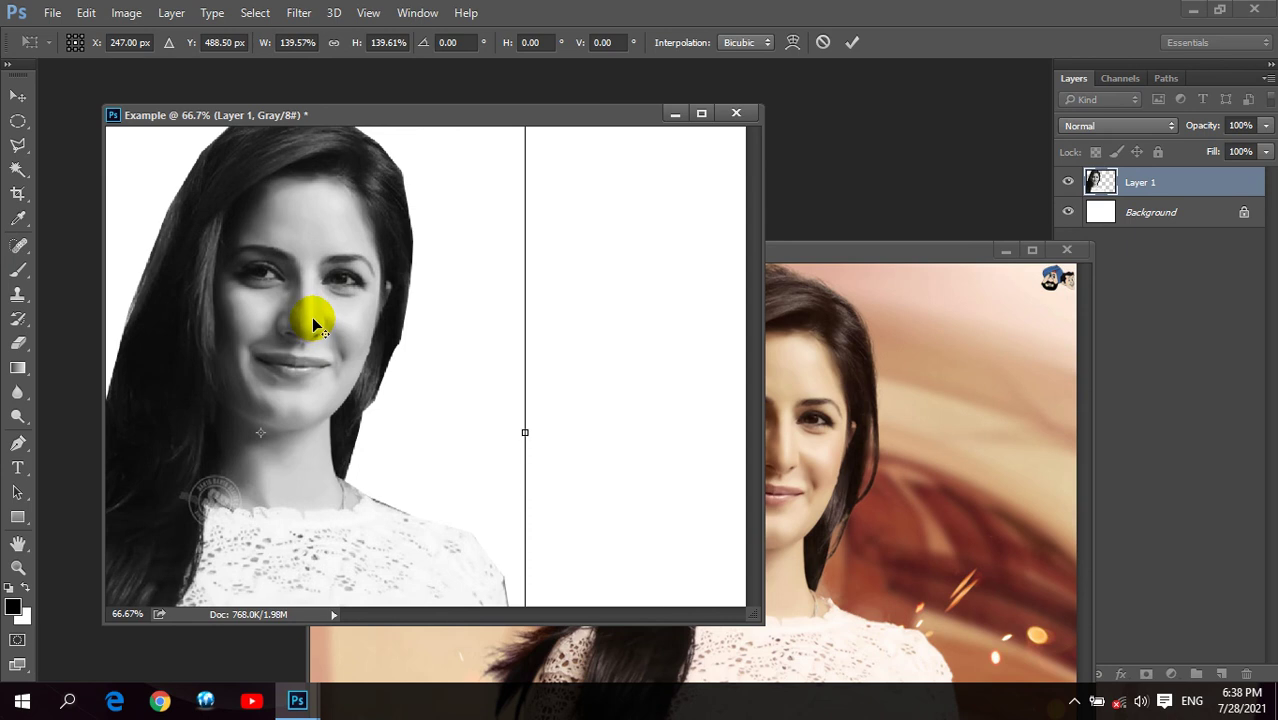
{"action": "key", "text": "Return"}
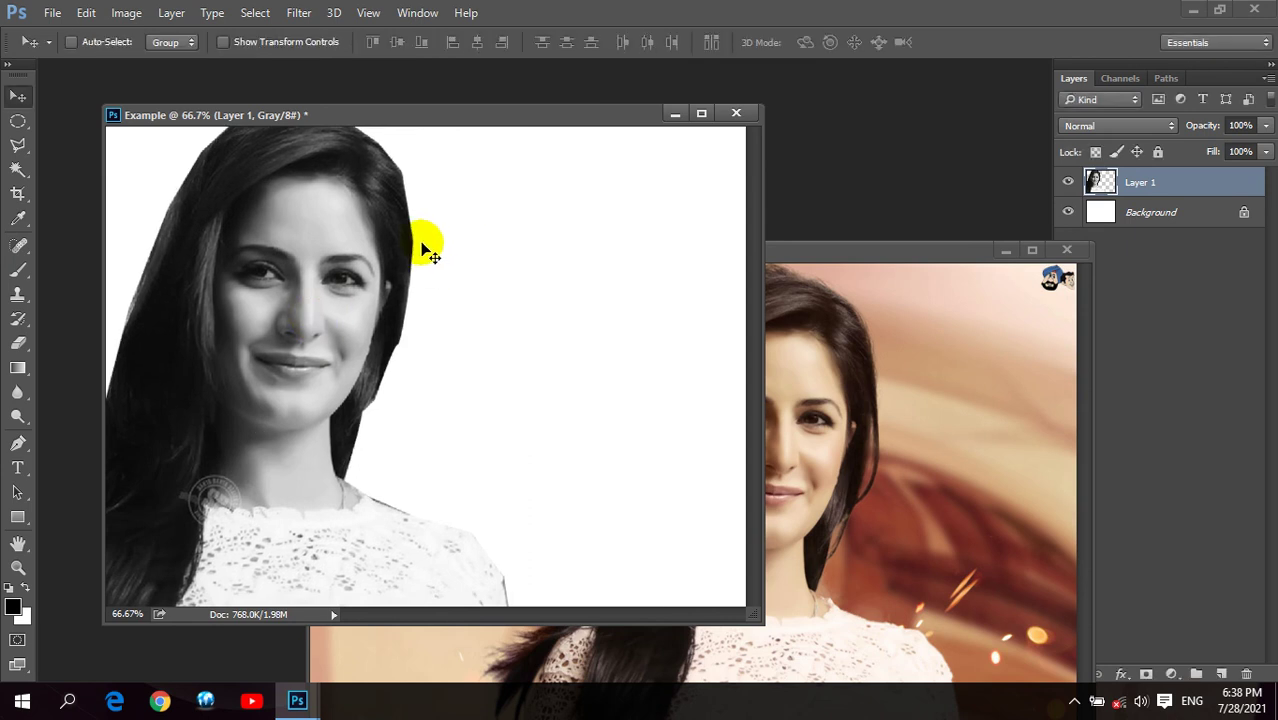
{"action": "key", "text": "ctrl+alt+z"}
{"action": "key", "text": "ctrl+alt+z"}
{"action": "key", "text": "ctrl+alt+z"}
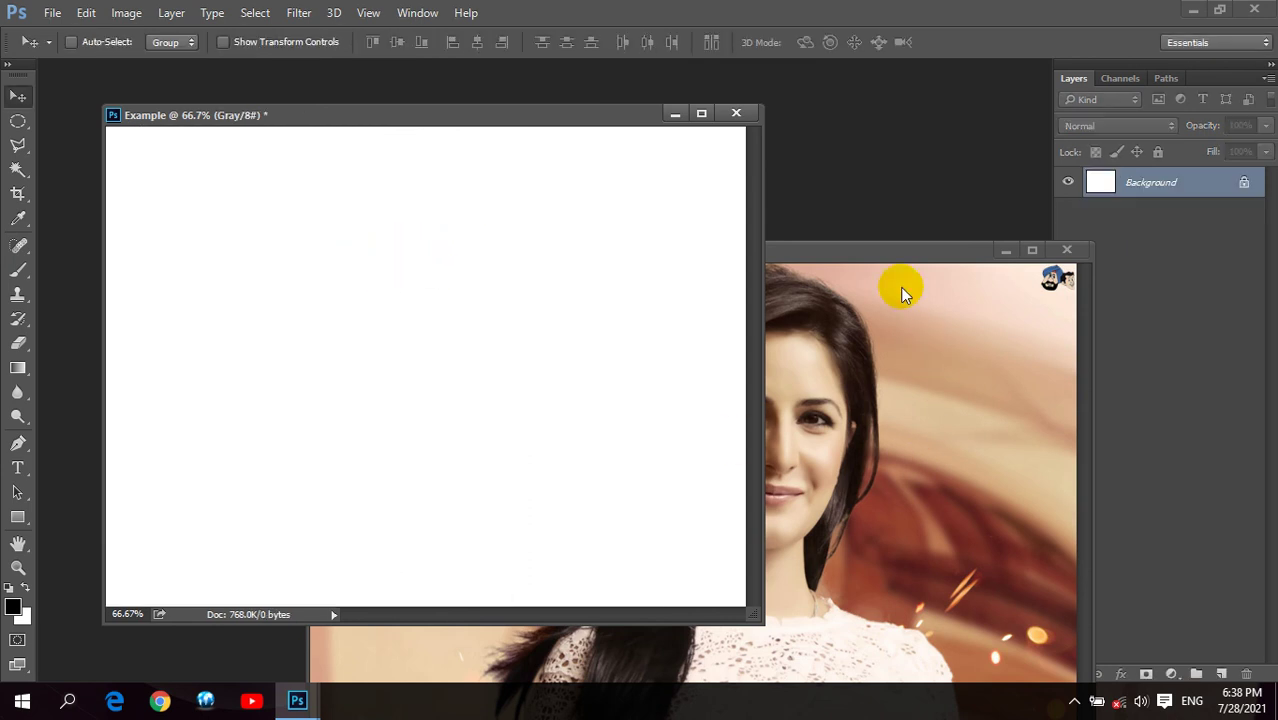
In the colour photo, feather the woman's selection by 10 pixels via Select > Modify > Feather.
{"action": "left_click", "coordinate": [895, 265]}
{"action": "left_click_drag", "start_coordinate": [849, 262], "coordinate": [789, 186]}
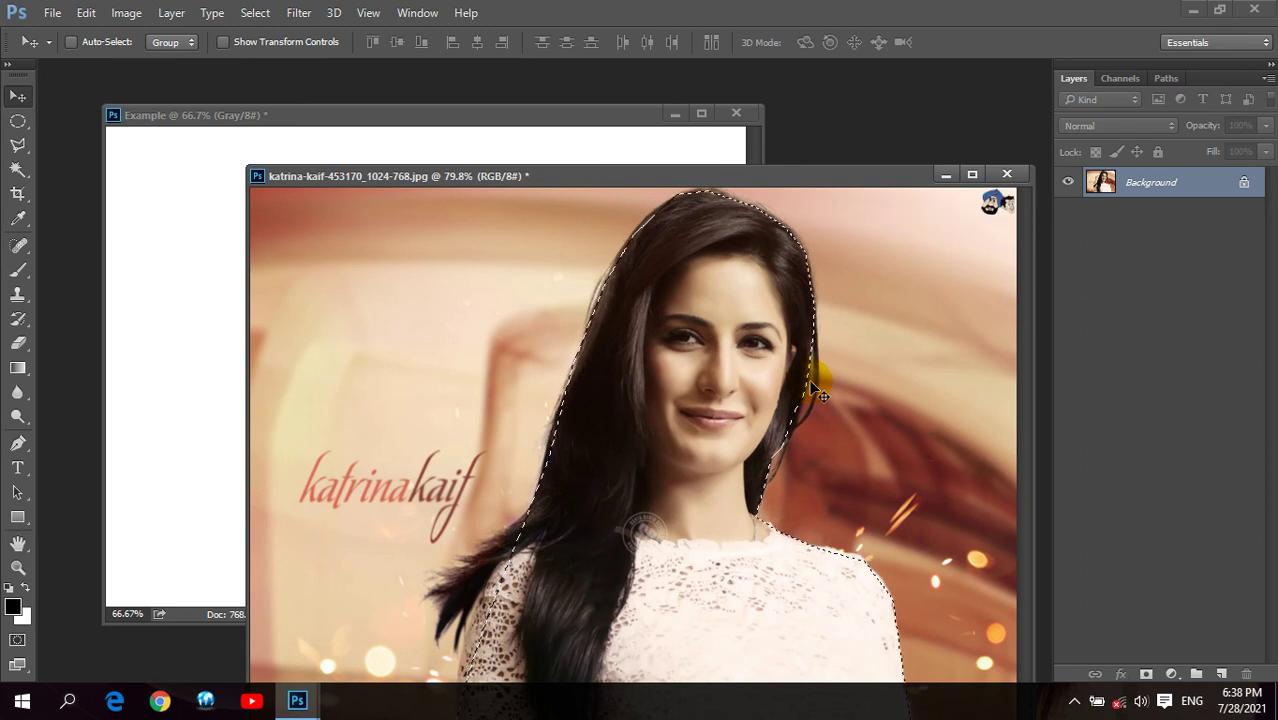
{"action": "left_click", "coordinate": [255, 12]}
{"action": "left_click", "coordinate": [298, 257]}
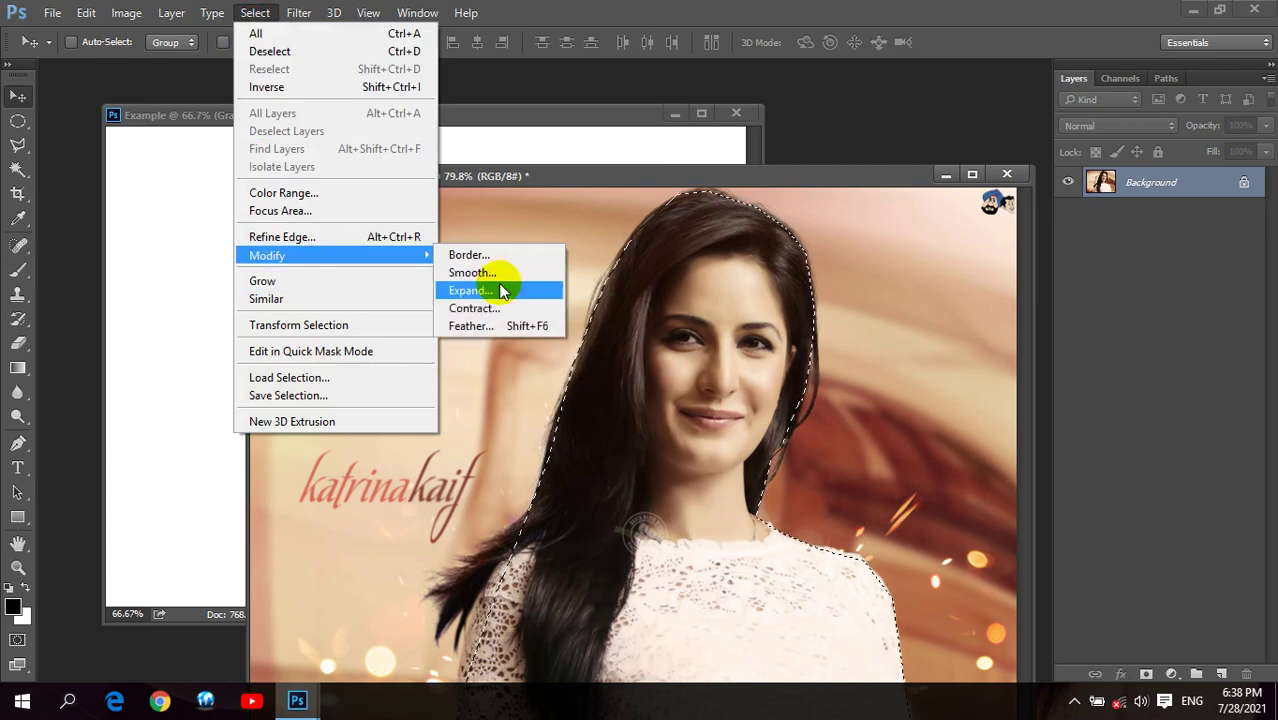
{"action": "left_click", "coordinate": [471, 326]}
{"action": "type", "text": "5"}
{"action": "double_click", "coordinate": [624, 252]}
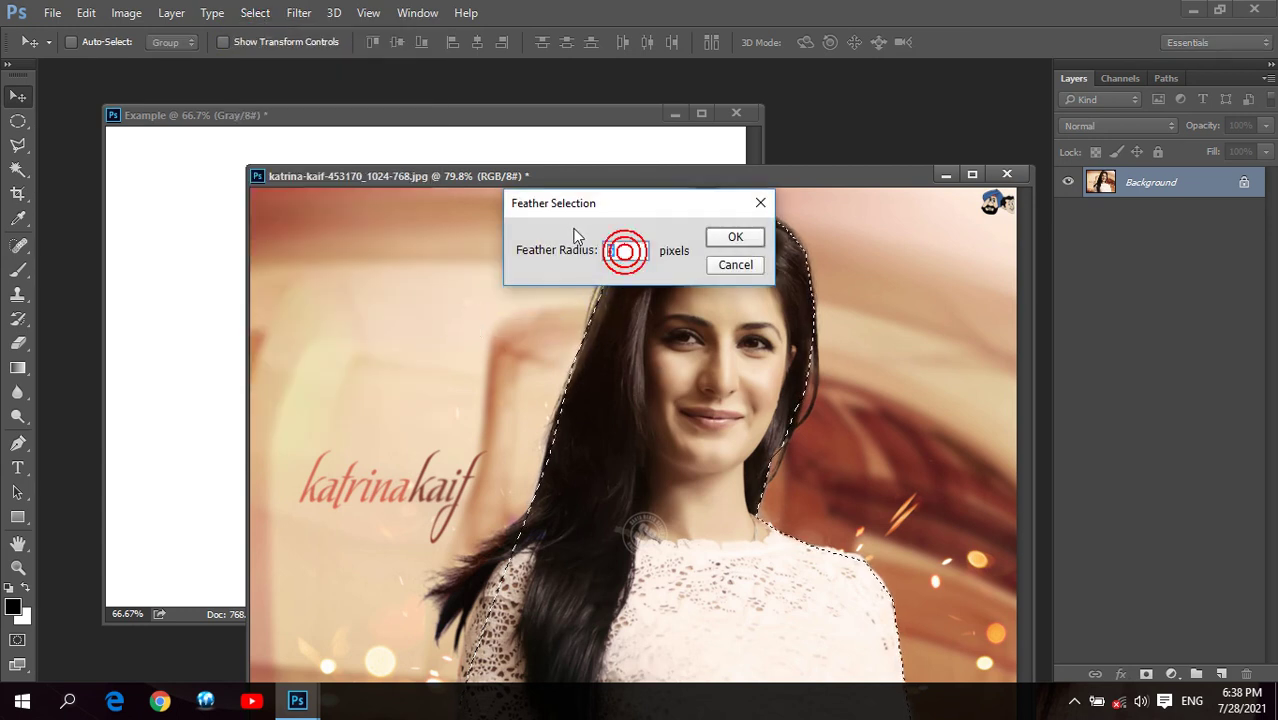
{"action": "type", "text": "10"}
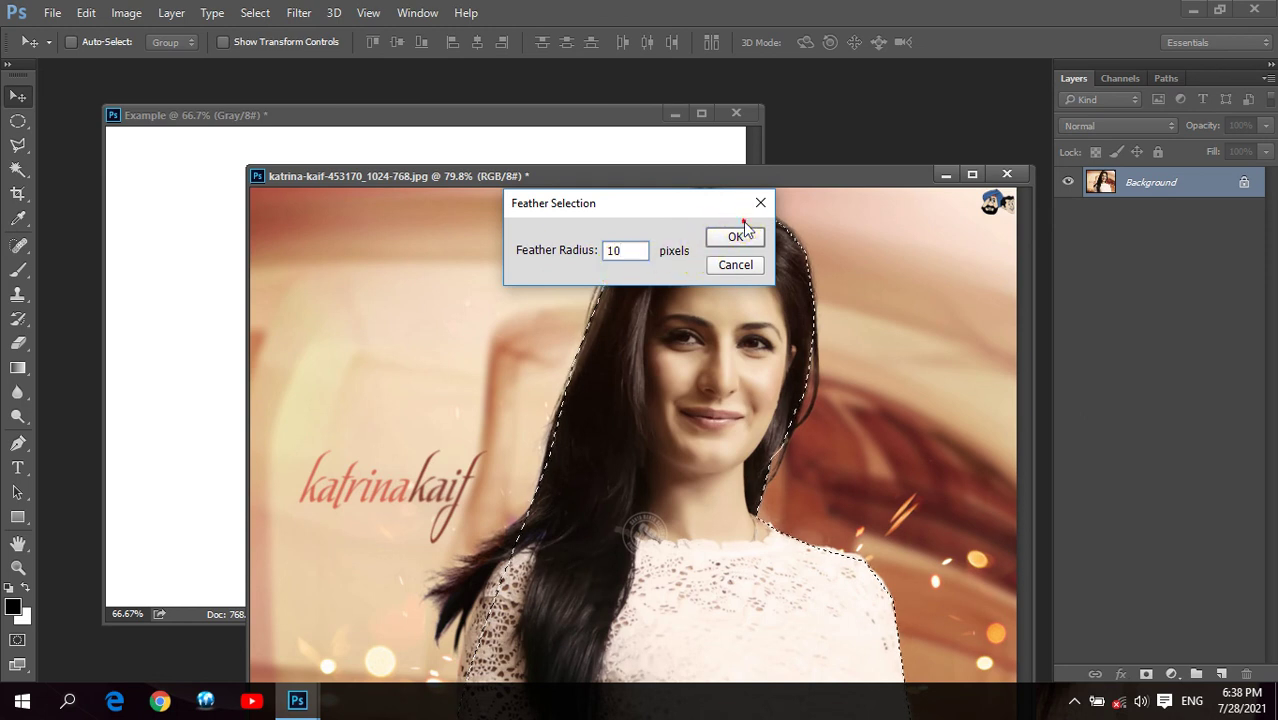
{"action": "left_click", "coordinate": [740, 238]}
Drag the feathered woman into Example, enlarge her to about 148%, and place her along the left side.
{"action": "mouse_move", "coordinate": [614, 371]}
{"action": "left_mouse_down"}
{"action": "mouse_move", "coordinate": [245, 360]}
{"action": "mouse_move", "coordinate": [255, 435]}
{"action": "left_mouse_up"}
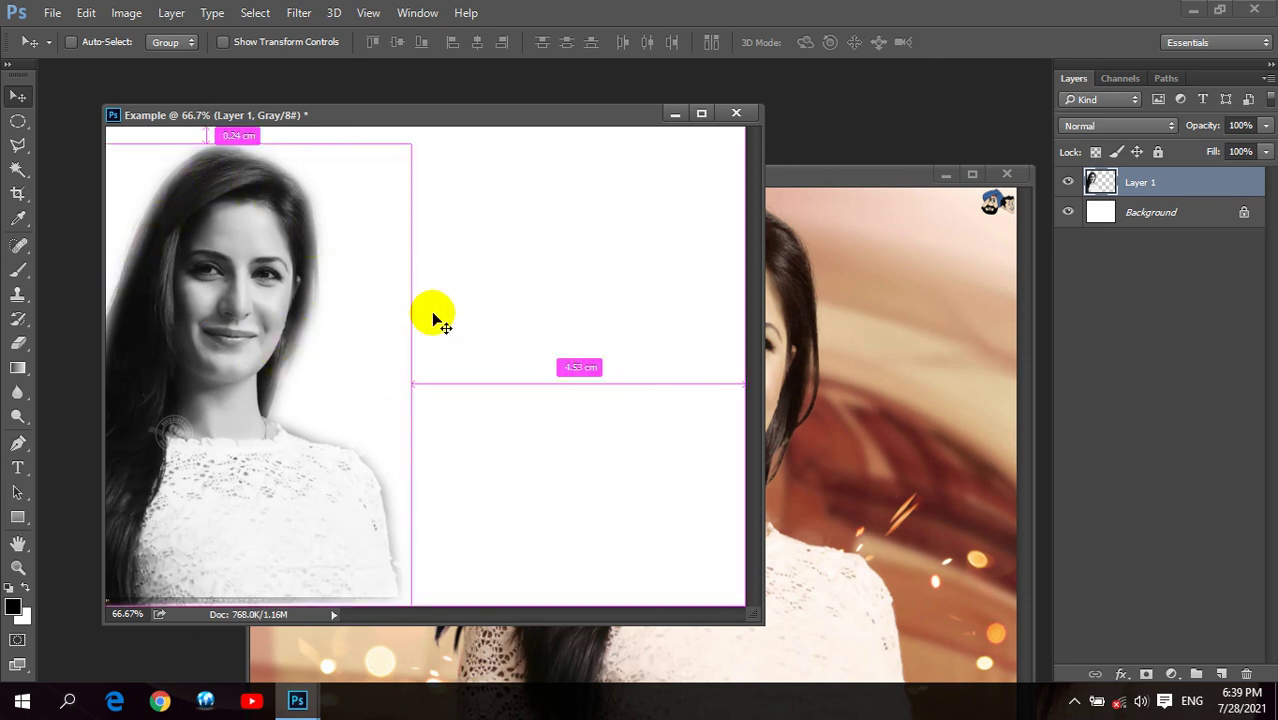
{"action": "key", "text": "ctrl+t"}
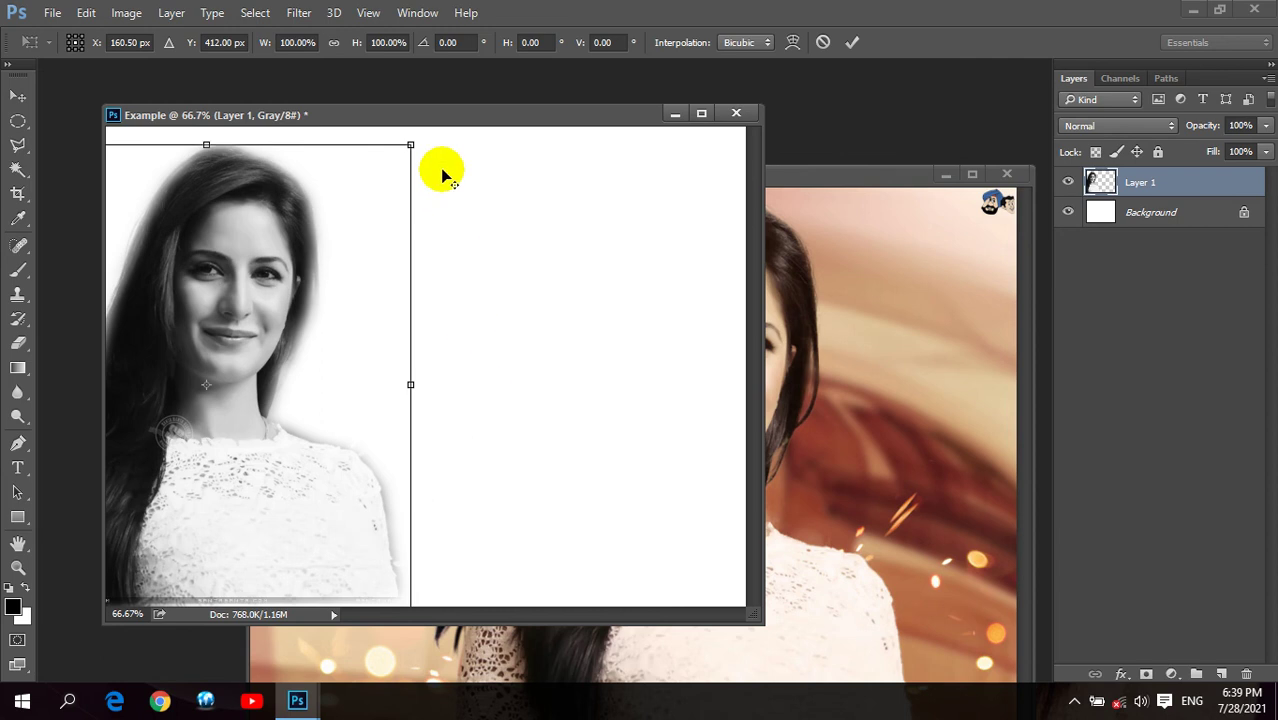
{"action": "left_click_drag", "start_coordinate": [410, 145], "coordinate": [507, 32]}
{"action": "left_click_drag", "start_coordinate": [240, 300], "coordinate": [227, 271]}
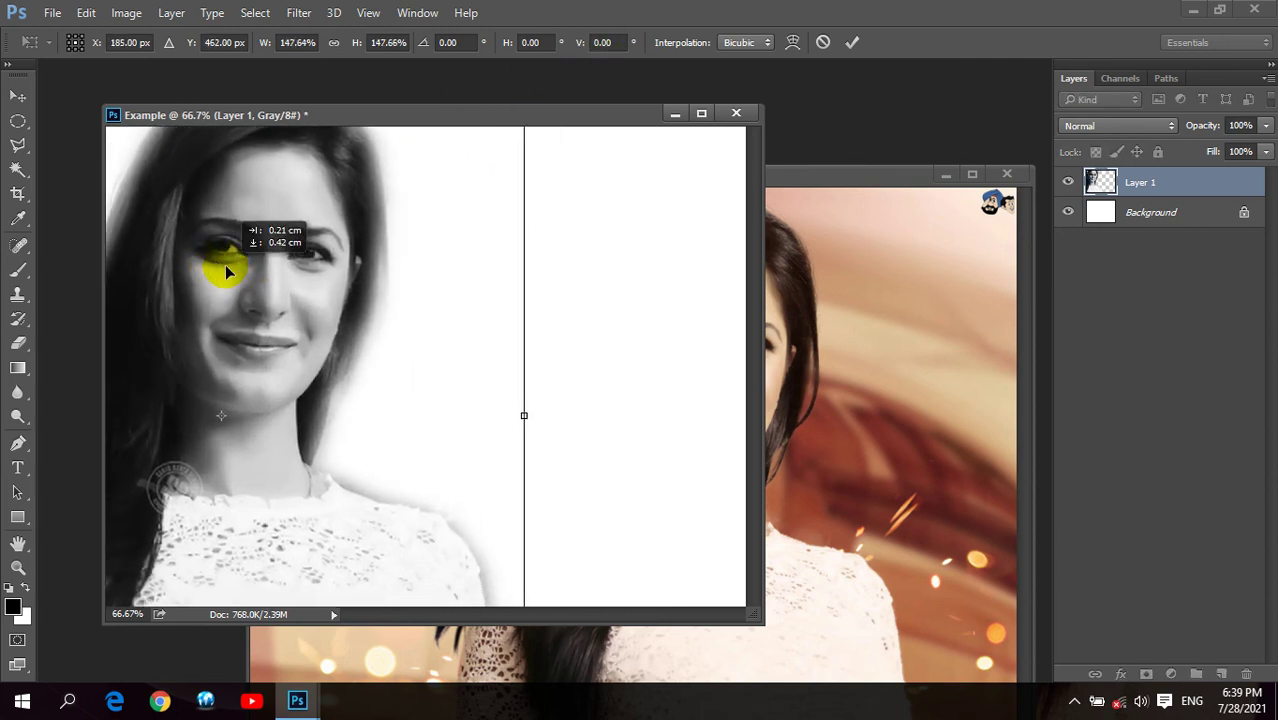
{"action": "left_click_drag", "start_coordinate": [225, 265], "coordinate": [198, 258]}
{"action": "key", "text": "Return"}
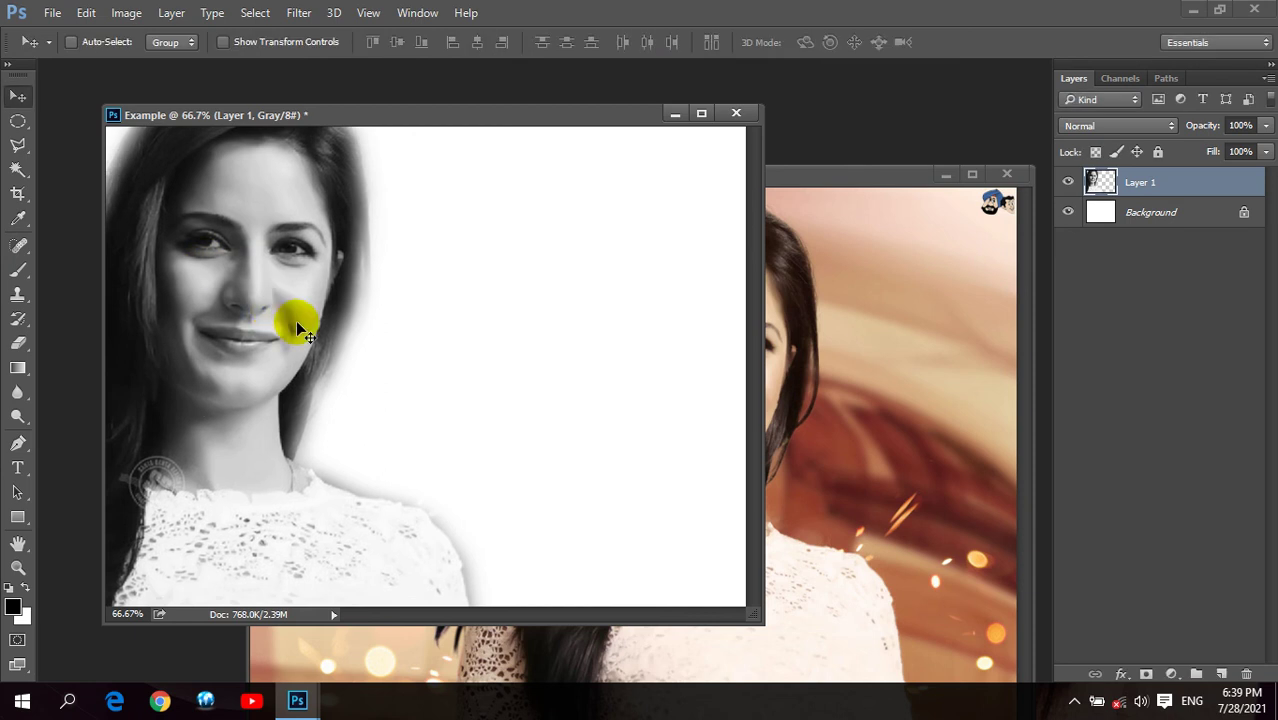
{"action": "left_click", "coordinate": [1117, 126]}
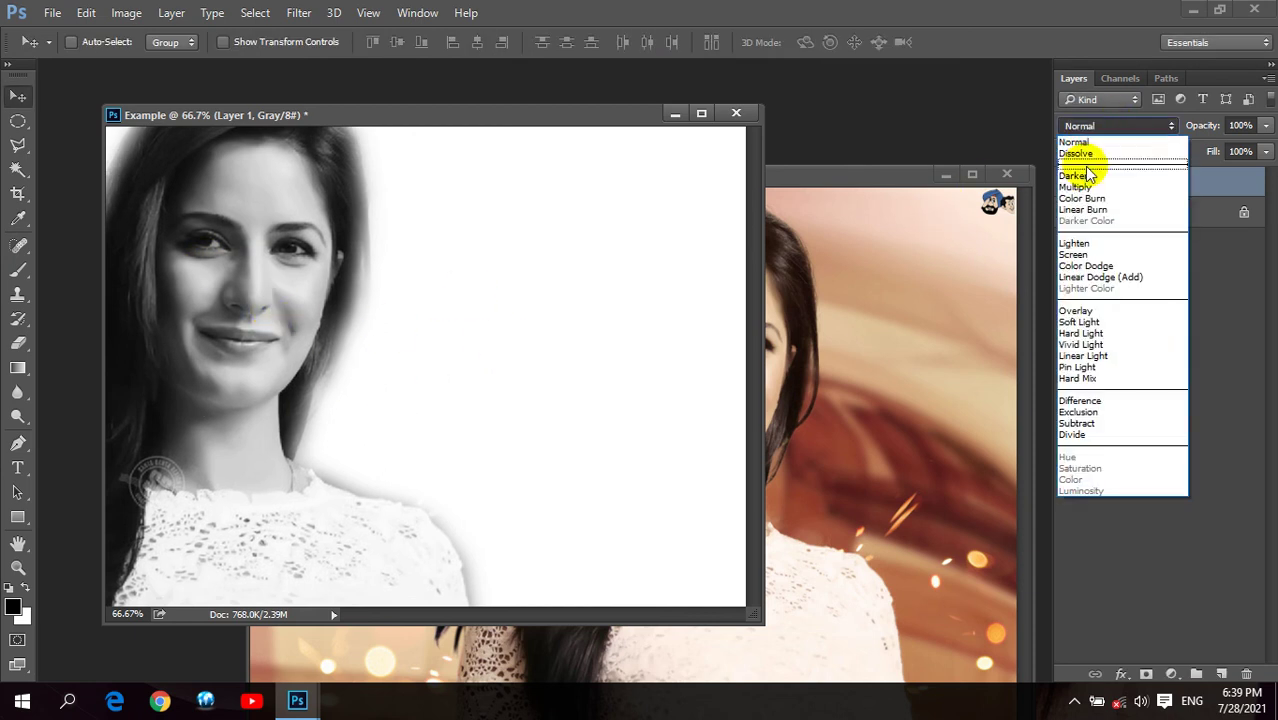
Keep Layer 1 at Normal blend mode and set its opacity to 20%.
{"action": "left_click", "coordinate": [1248, 125]}
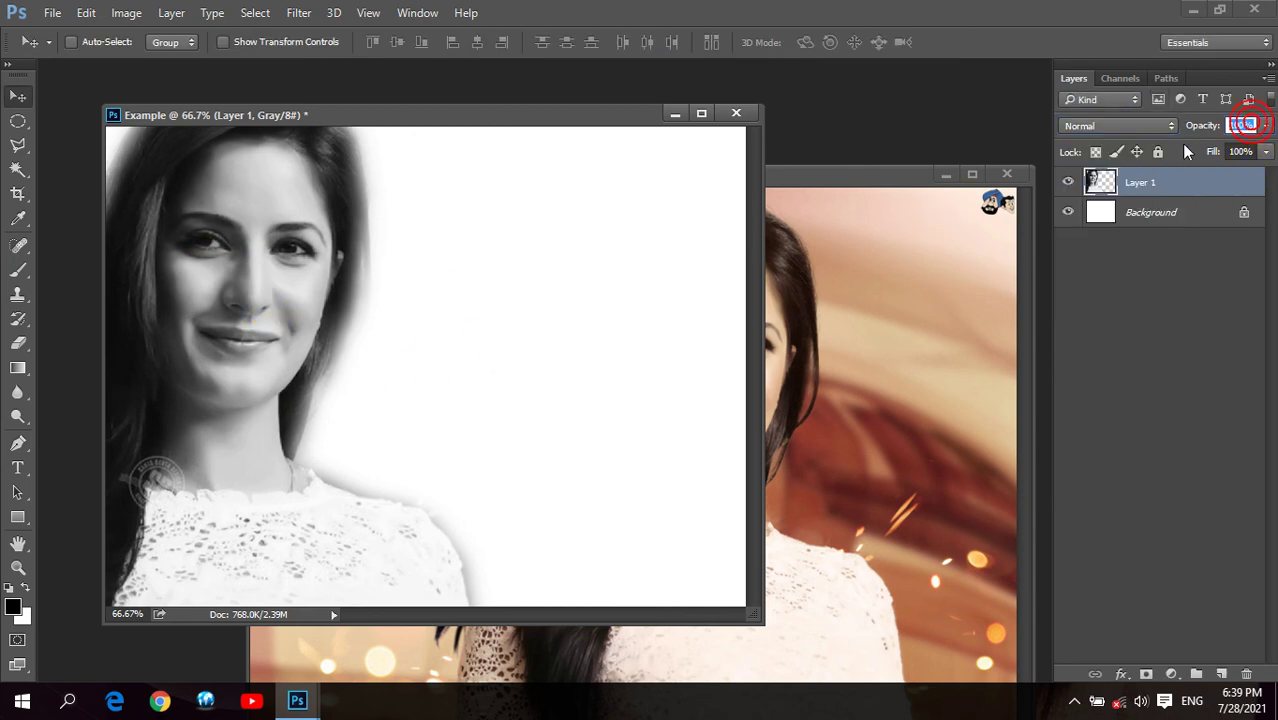
{"action": "type", "text": "20"}
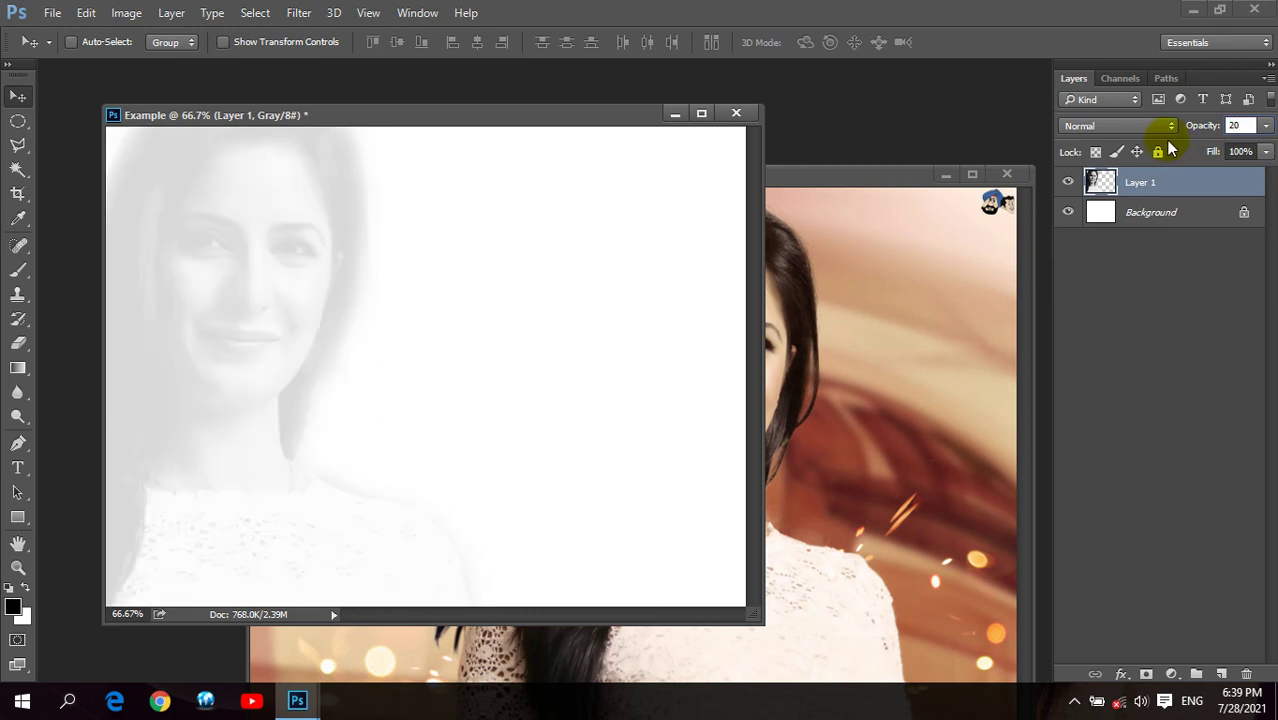
{"action": "key", "text": "Return"}
Reselect the woman in the colour photo with Ctrl+Shift+D, then return to the Example document.
{"action": "left_click", "coordinate": [822, 185]}
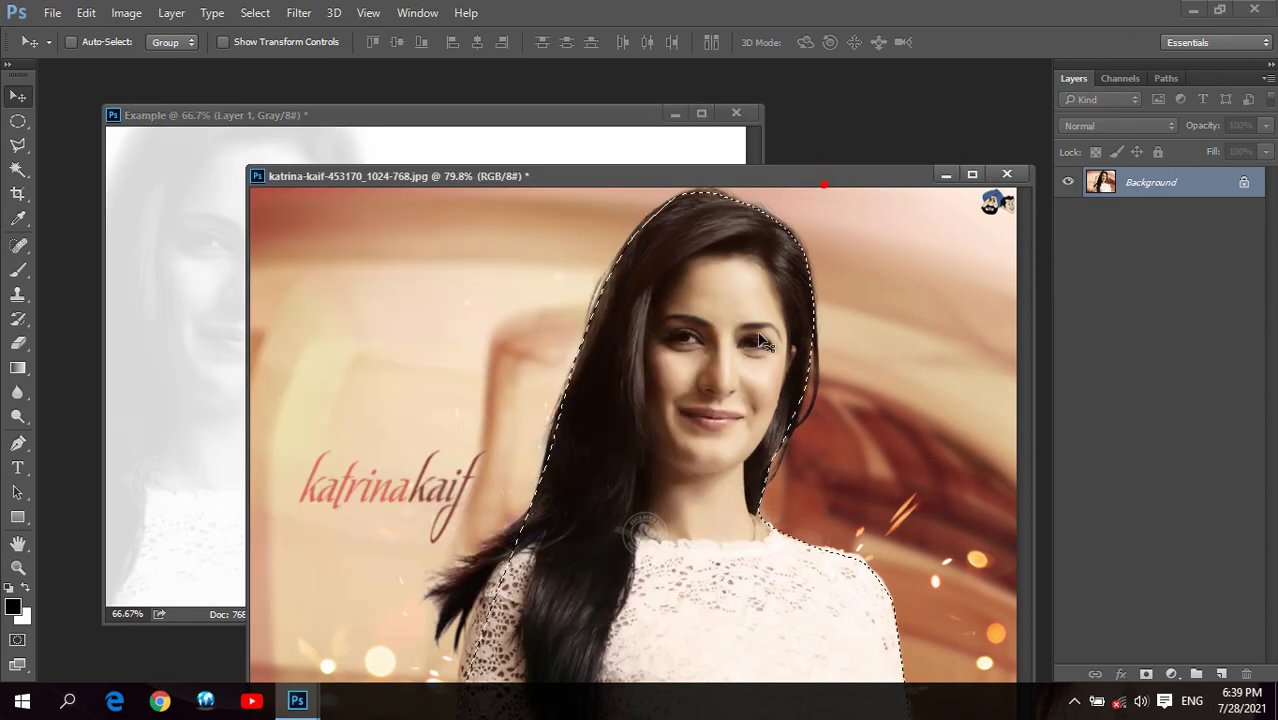
{"action": "left_click_drag", "start_coordinate": [821, 178], "coordinate": [822, 203]}
{"action": "key", "text": "ctrl+shift+d"}
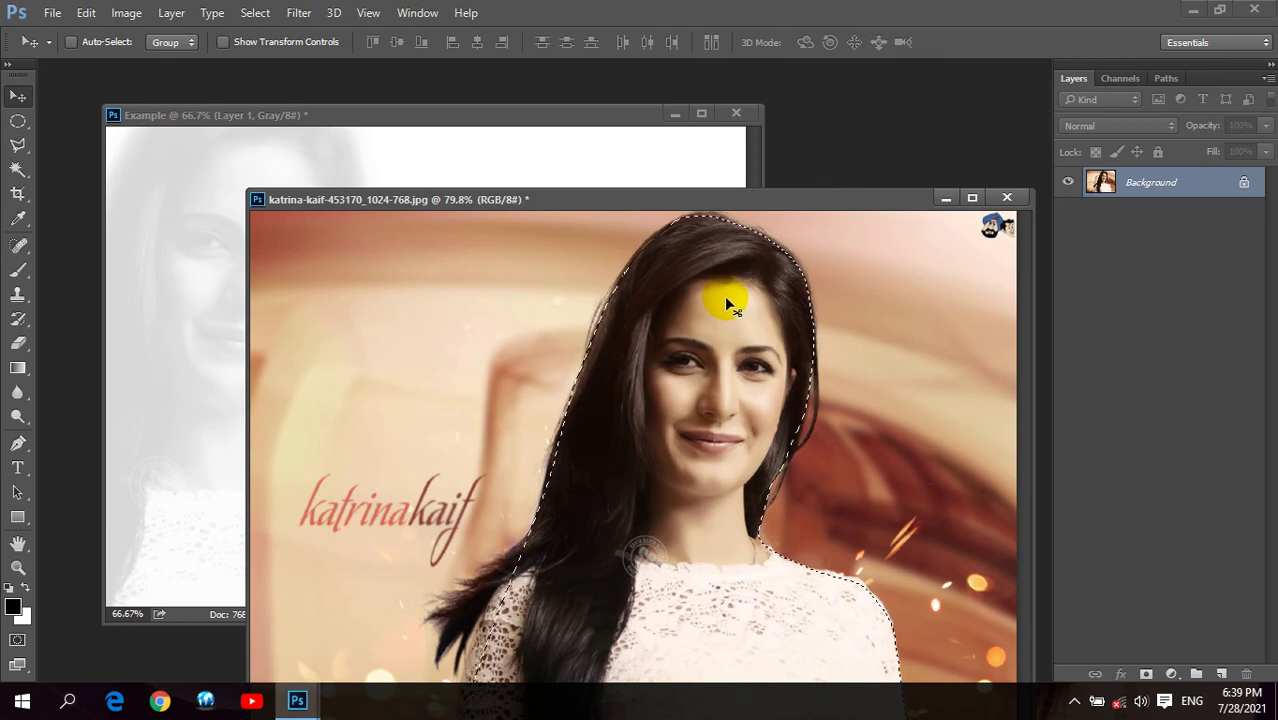
{"action": "left_click", "coordinate": [527, 122]}
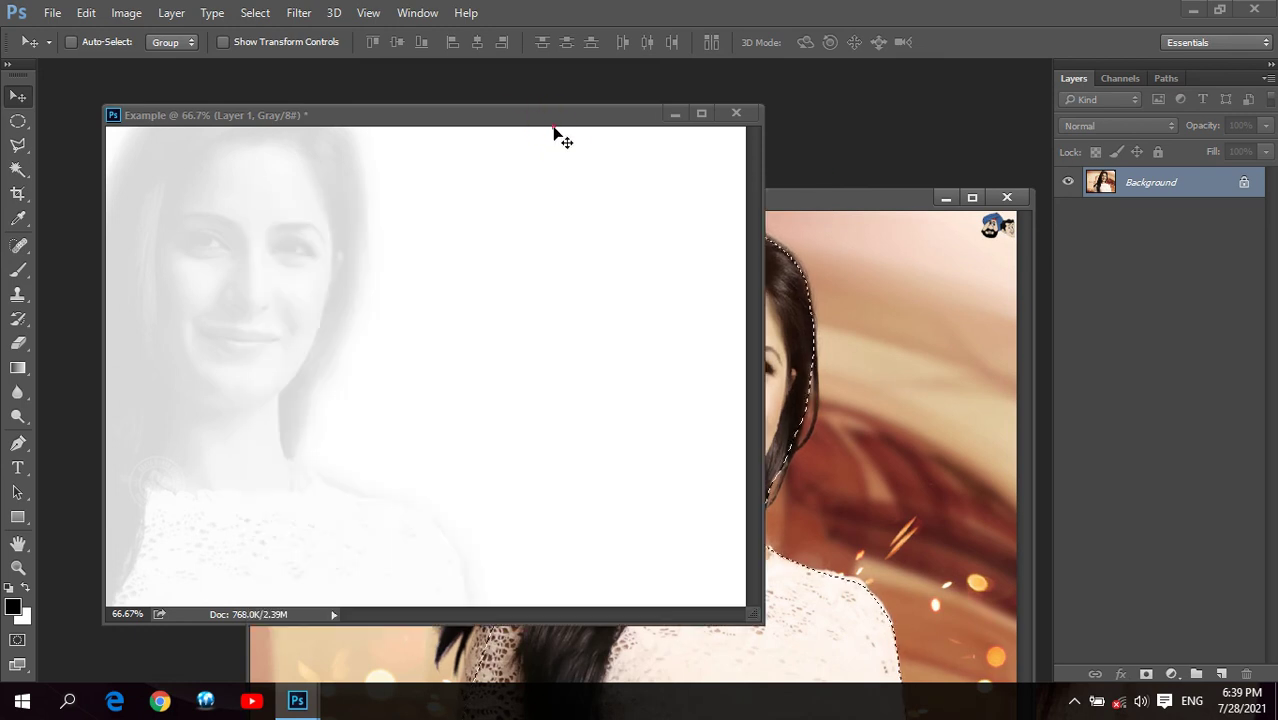
{"action": "left_click", "coordinate": [50, 13]}
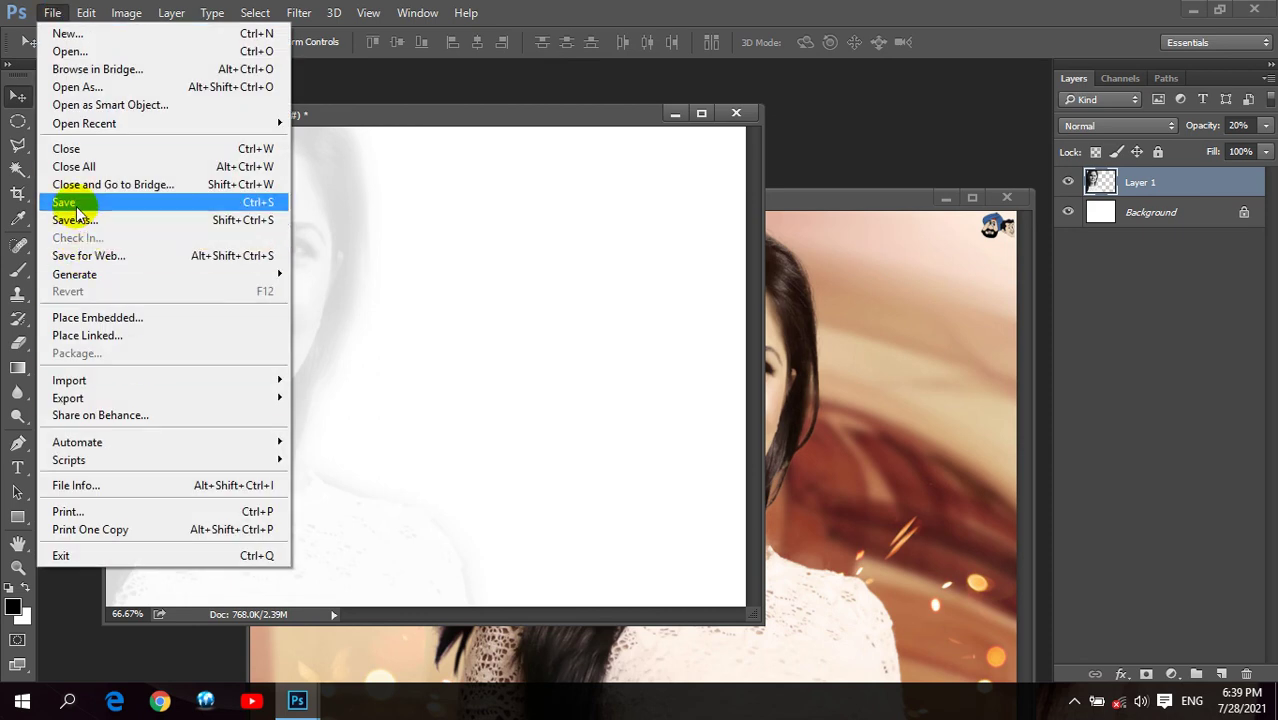
Save Example to the Desktop as a JPEG named a, then close the document.
{"action": "left_click", "coordinate": [71, 202]}
{"action": "left_click", "coordinate": [386, 229]}
{"action": "double_click", "coordinate": [492, 448]}
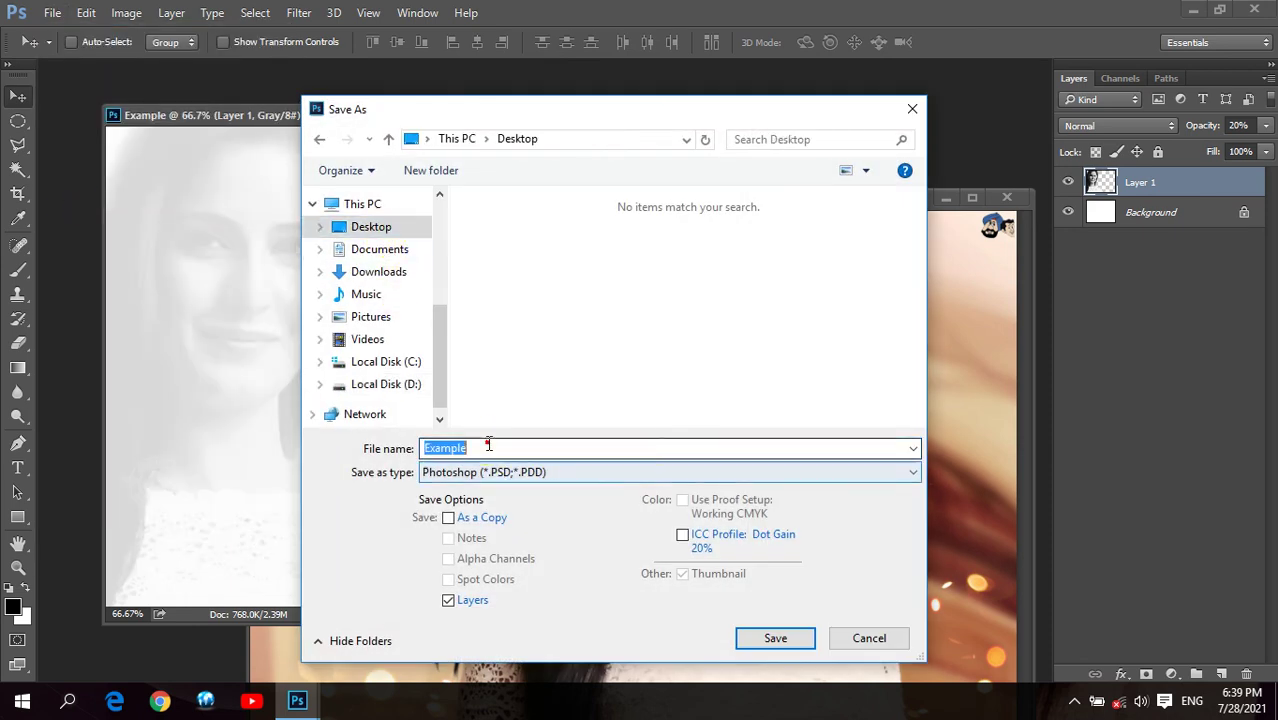
{"action": "type", "text": "a"}
{"action": "left_click", "coordinate": [585, 553]}
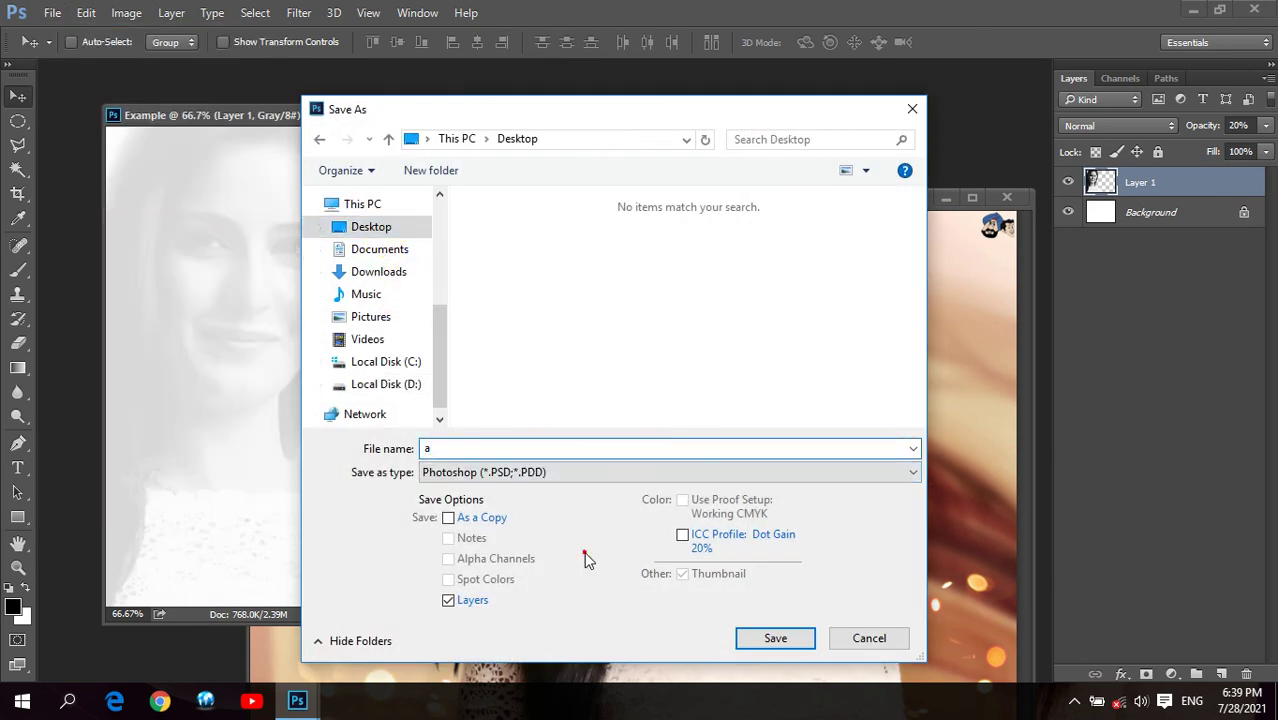
{"action": "left_click", "coordinate": [528, 472]}
{"action": "left_click", "coordinate": [522, 288]}
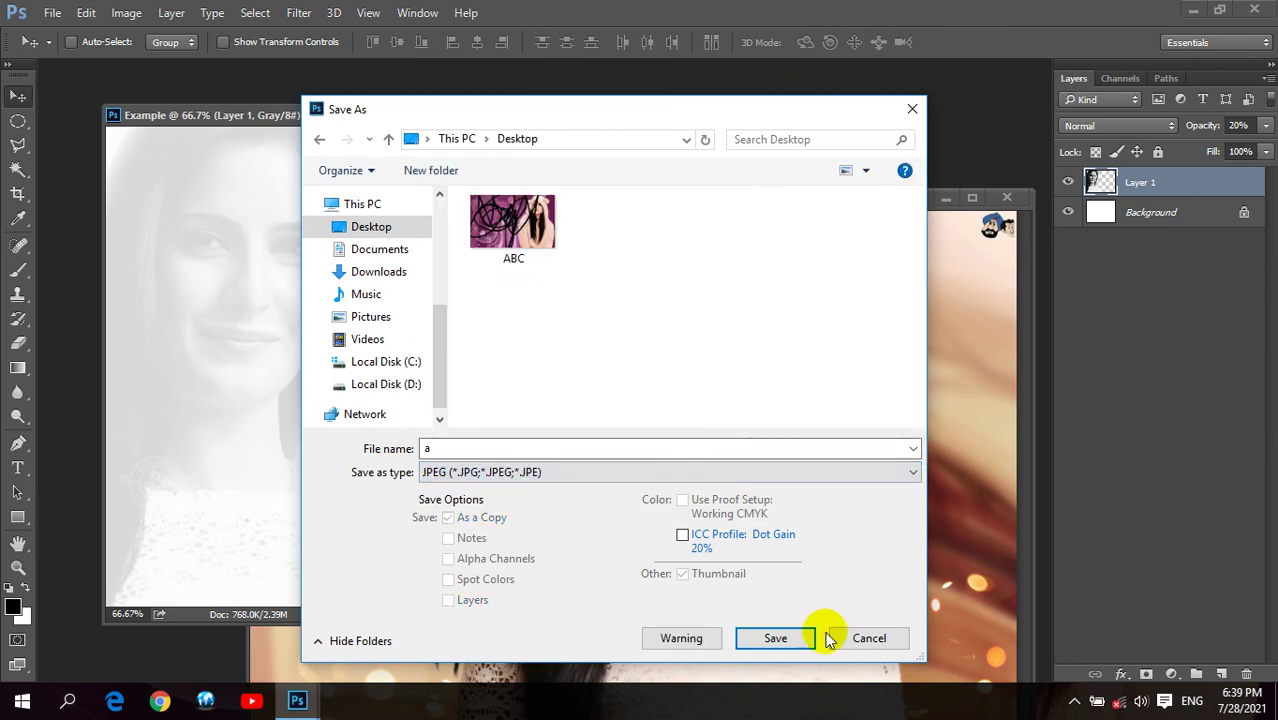
{"action": "left_click", "coordinate": [784, 638]}
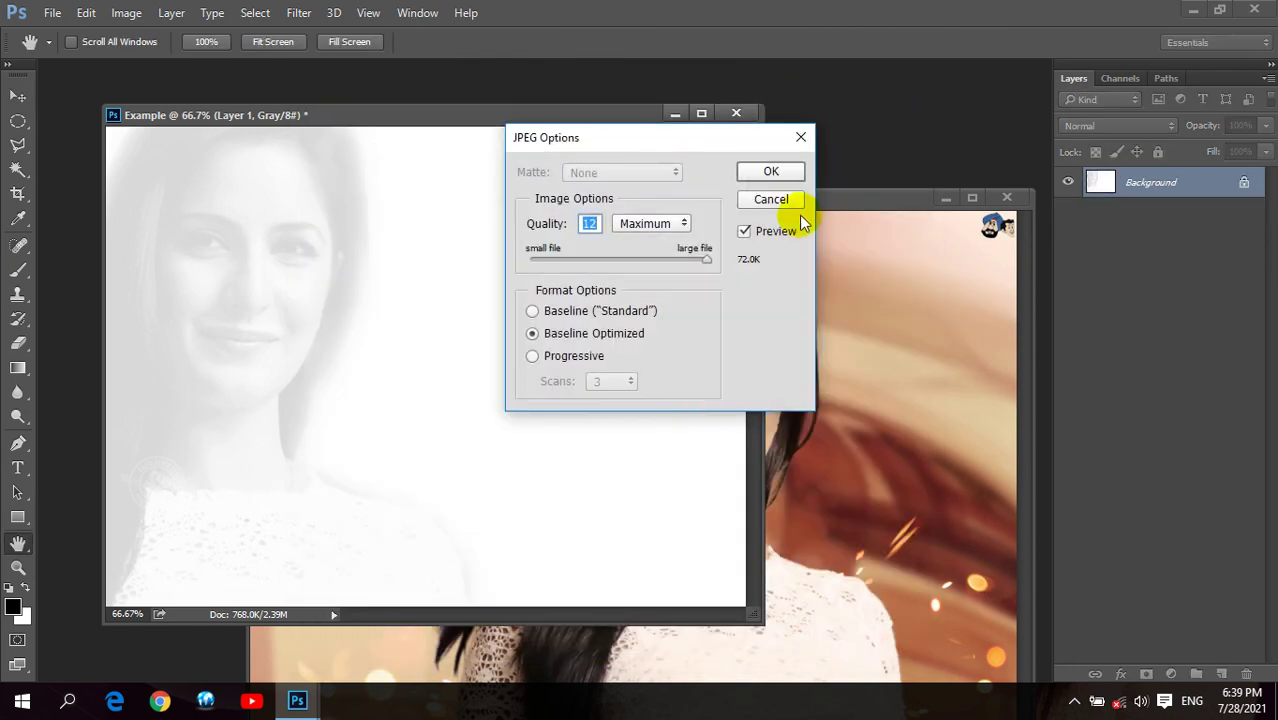
{"action": "left_click", "coordinate": [782, 172]}
{"action": "left_click", "coordinate": [736, 113]}
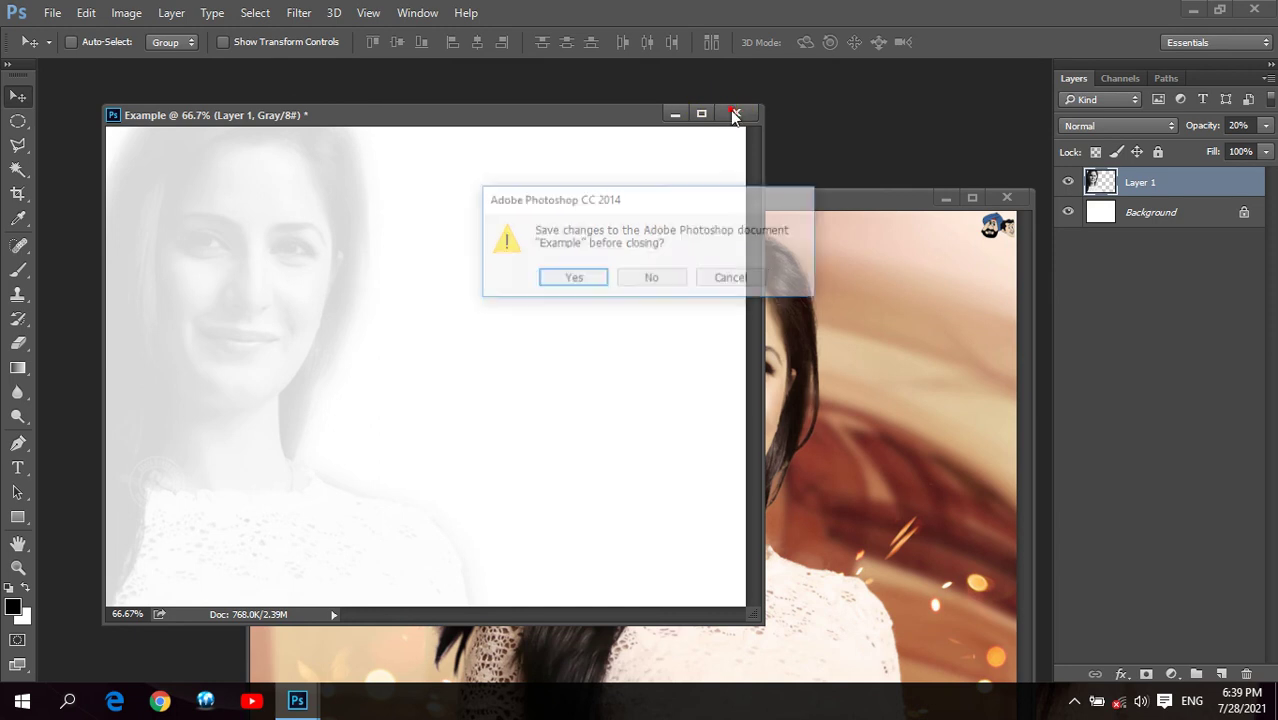
{"action": "left_click", "coordinate": [650, 278]}
Reopen a.jpg in a floating window and convert it to RGB Color mode.
{"action": "key", "text": "ctrl+o"}
{"action": "left_click", "coordinate": [513, 252]}
{"action": "left_click", "coordinate": [795, 515]}
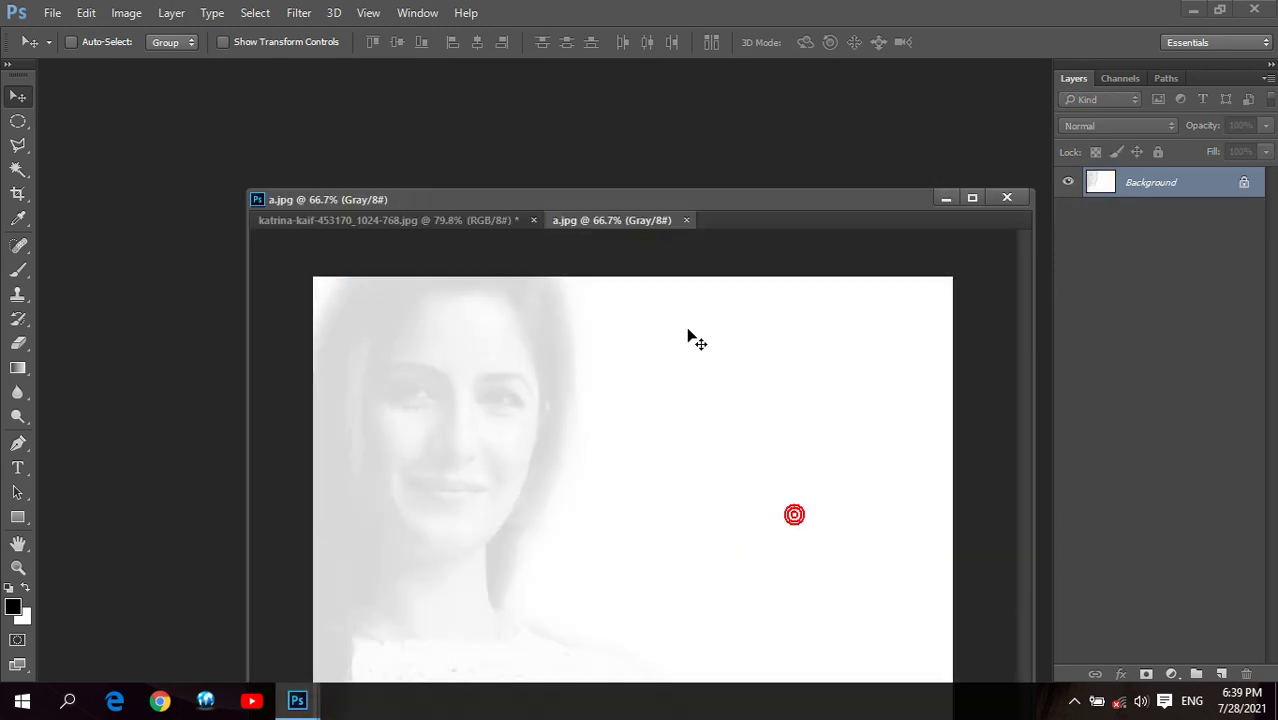
{"action": "mouse_move", "coordinate": [633, 220]}
{"action": "left_mouse_down"}
{"action": "mouse_move", "coordinate": [186, 123]}
{"action": "mouse_move", "coordinate": [212, 123]}
{"action": "left_mouse_up"}
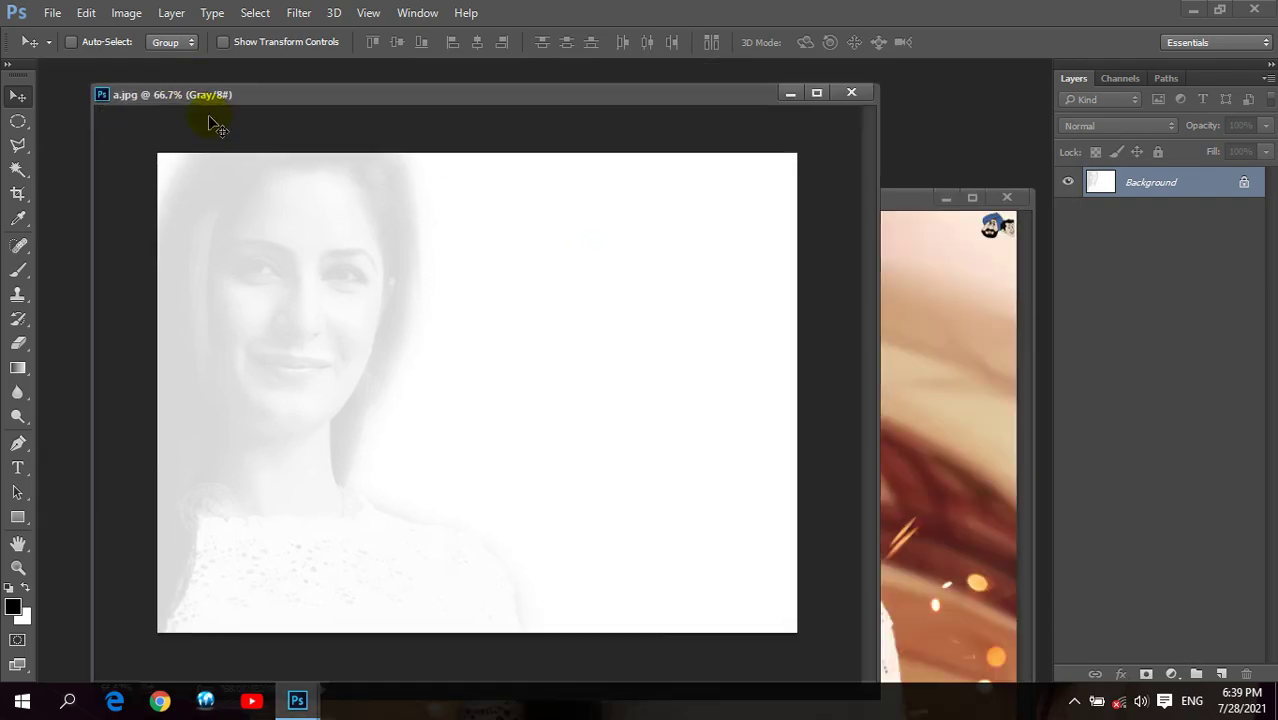
{"action": "left_click", "coordinate": [126, 13]}
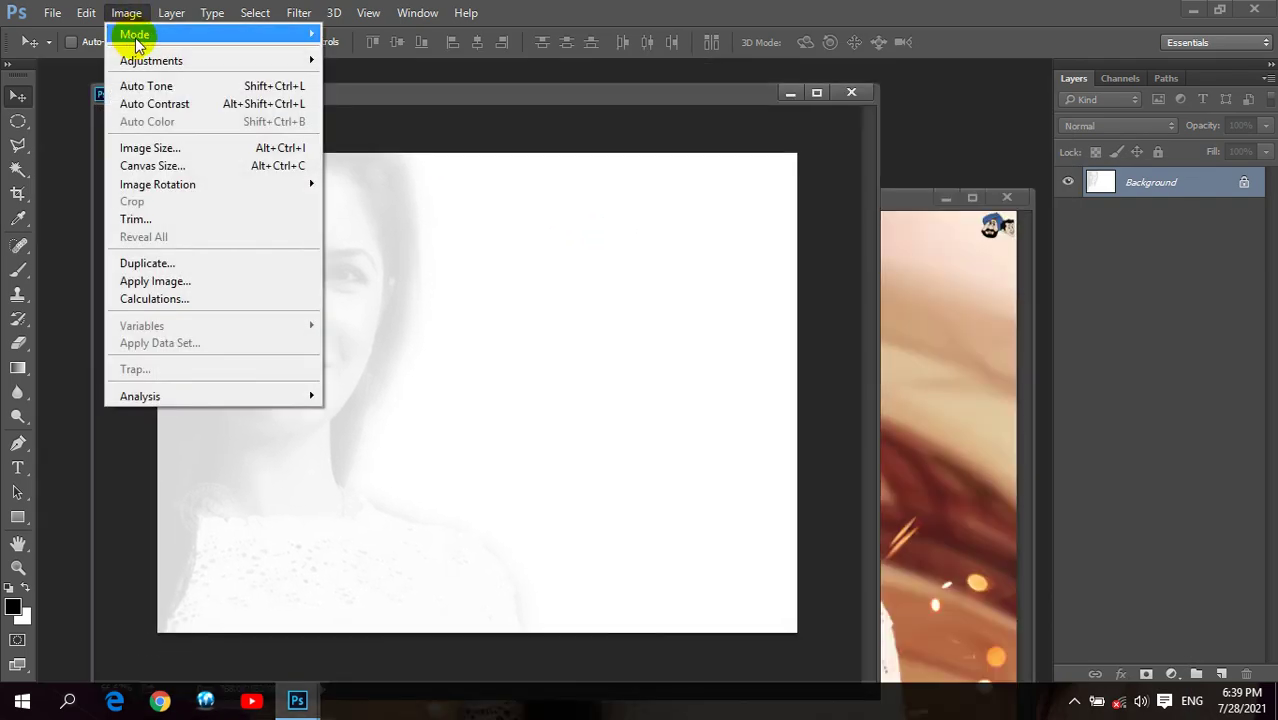
{"action": "left_click", "coordinate": [134, 34]}
{"action": "left_click", "coordinate": [385, 105]}
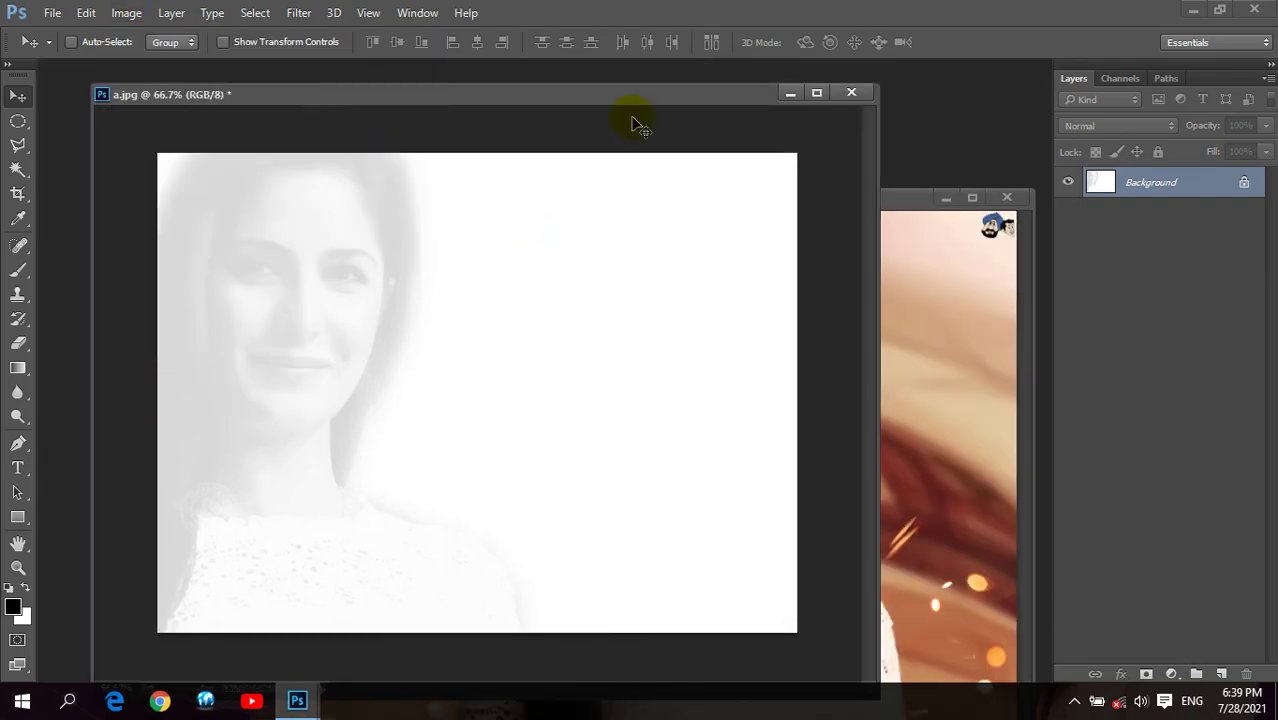
{"action": "left_click", "coordinate": [897, 198]}
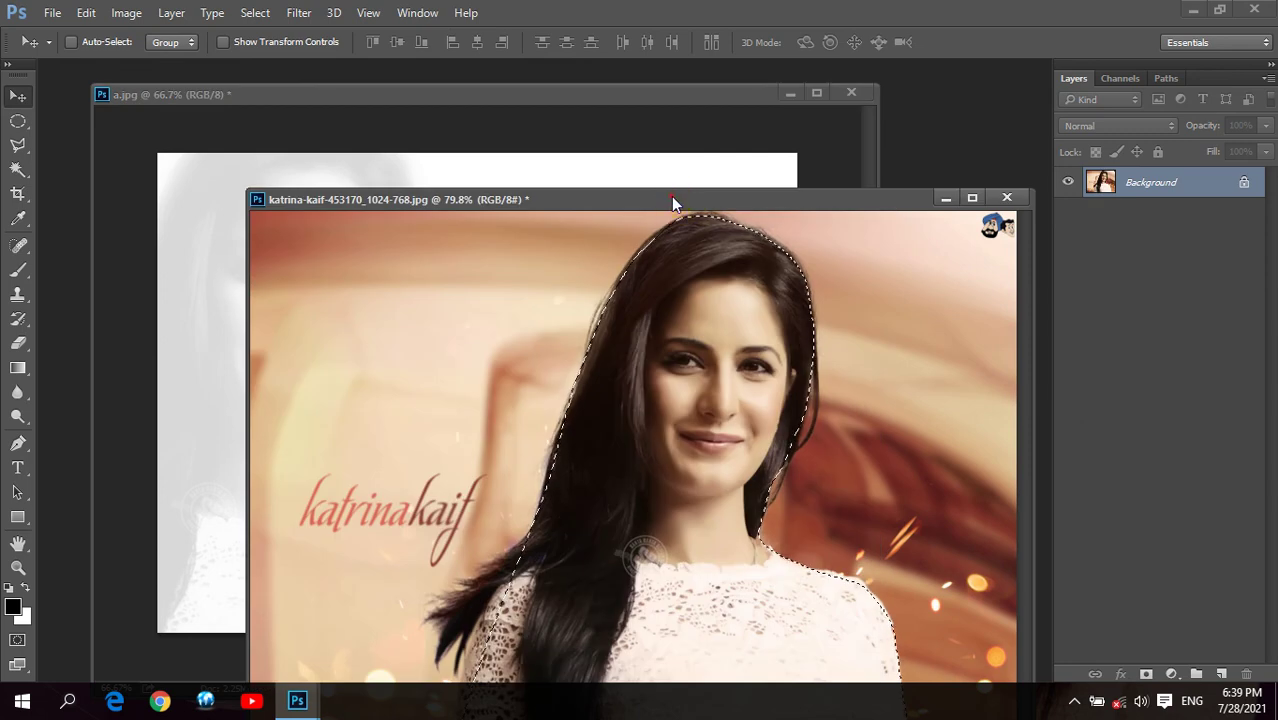
Copy the woman's cutout into a.jpg, flip it horizontally, and enlarge it to about 129% on the right.
{"action": "left_click_drag", "start_coordinate": [675, 199], "coordinate": [643, 307]}
{"action": "left_click_drag", "start_coordinate": [668, 403], "coordinate": [622, 275]}
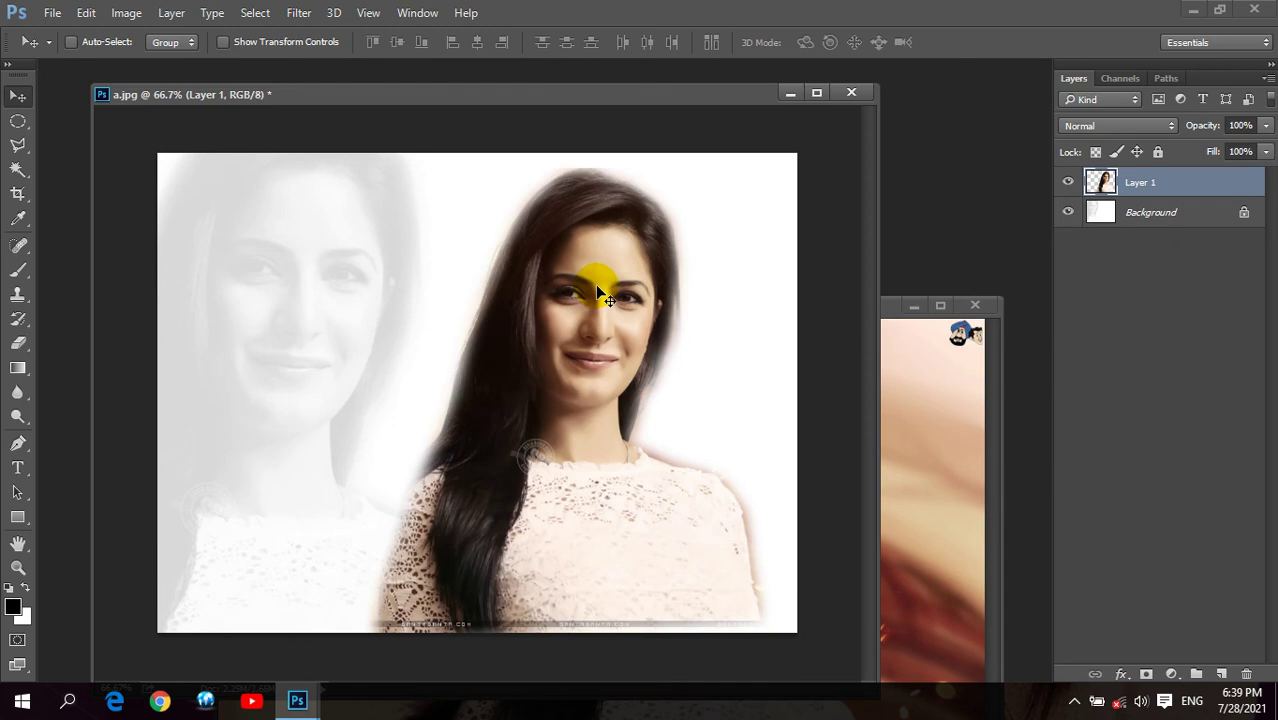
{"action": "key", "text": "ctrl+t"}
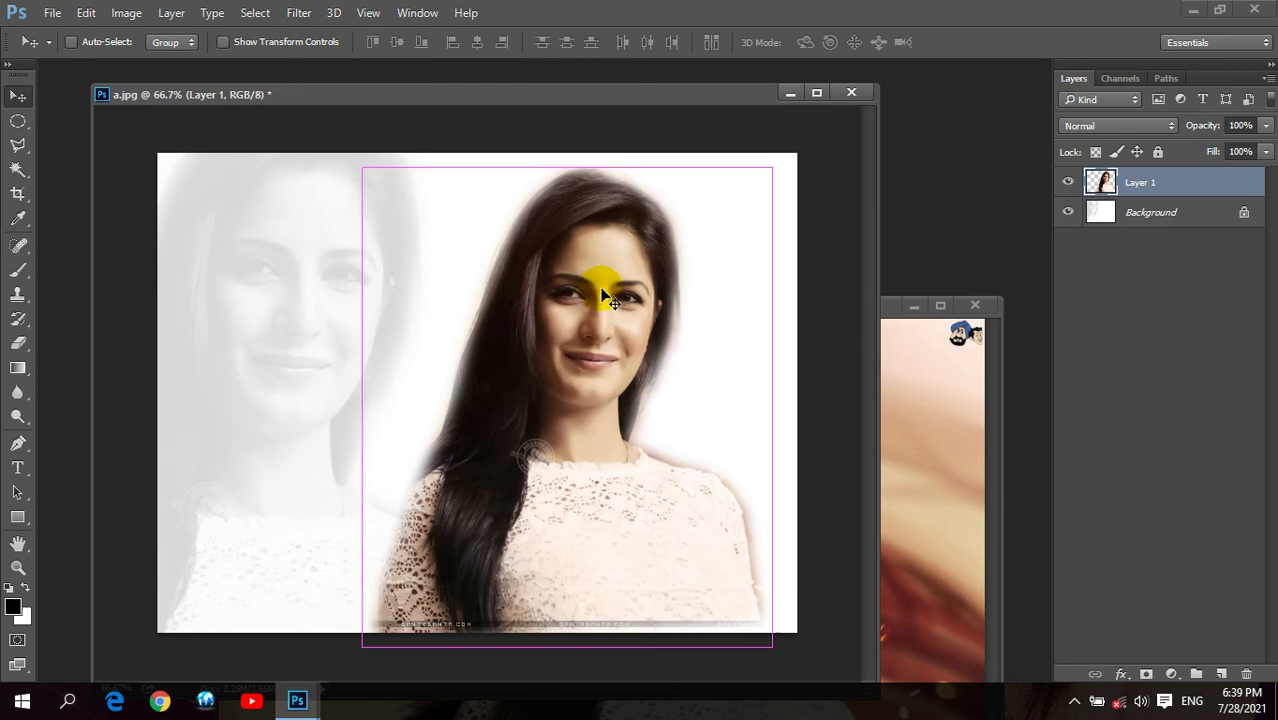
{"action": "right_click", "coordinate": [590, 264]}
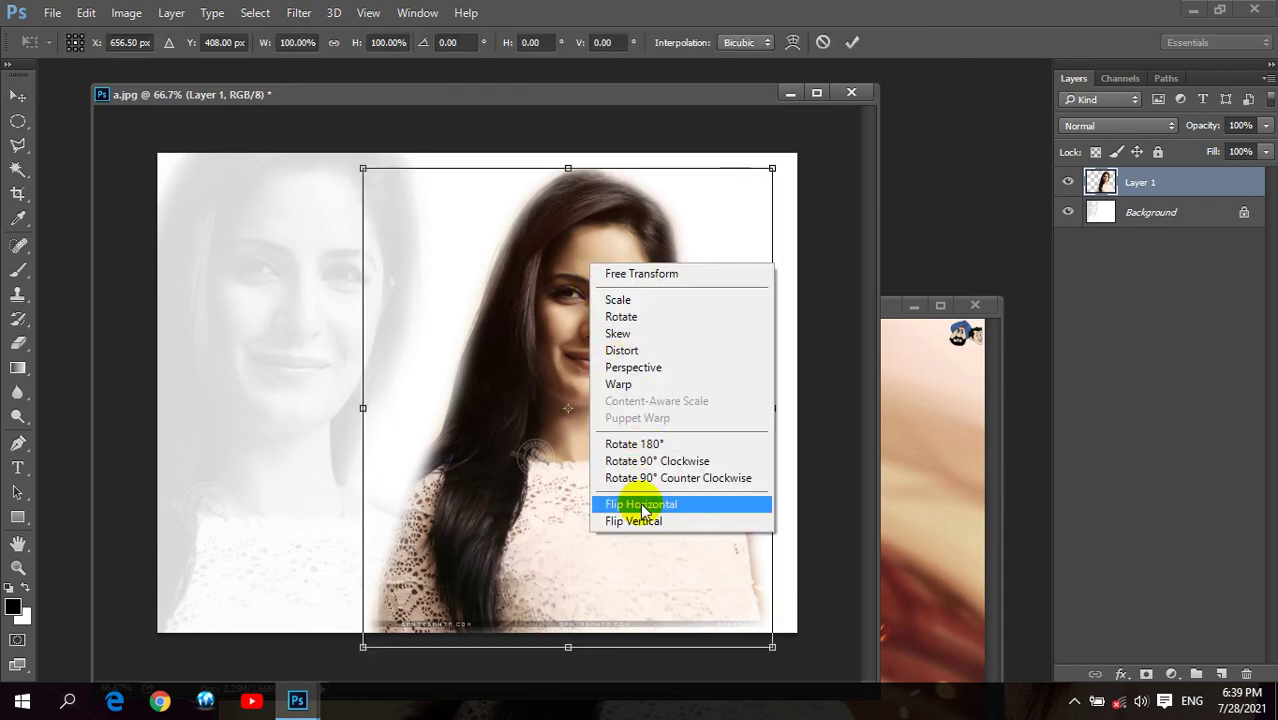
{"action": "left_click", "coordinate": [645, 505]}
{"action": "left_click_drag", "start_coordinate": [548, 308], "coordinate": [588, 301]}
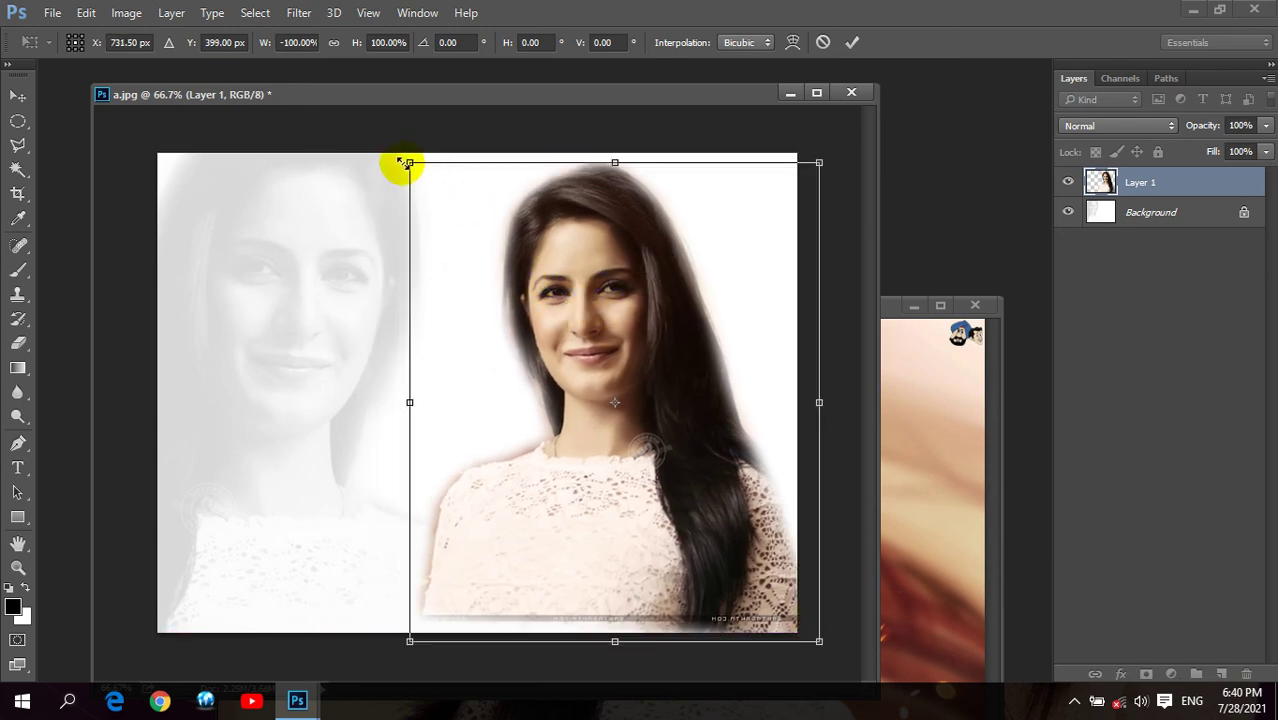
{"action": "left_click_drag", "start_coordinate": [409, 162], "coordinate": [350, 93]}
{"action": "mouse_move", "coordinate": [633, 302]}
{"action": "left_mouse_down"}
{"action": "mouse_move", "coordinate": [632, 335]}
{"action": "mouse_move", "coordinate": [669, 358]}
{"action": "mouse_move", "coordinate": [686, 351]}
{"action": "left_mouse_up"}
{"action": "key", "text": "Return"}
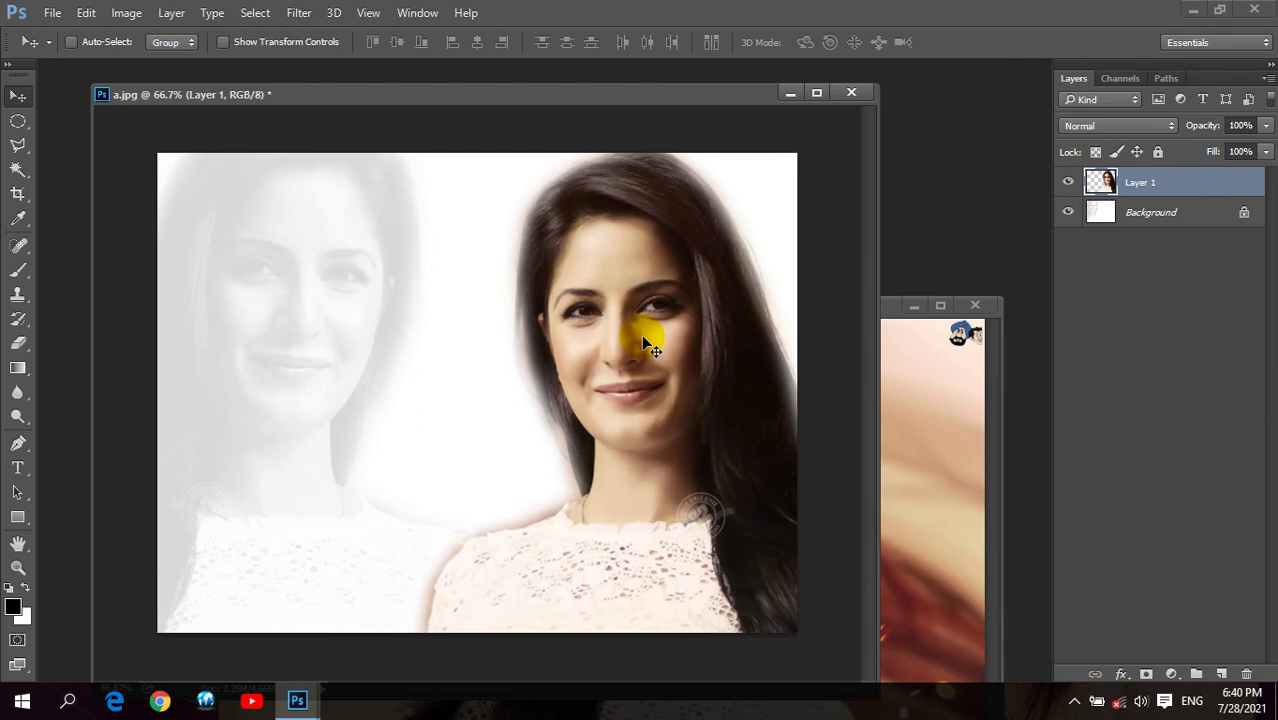
Close the original katrina photo without saving and shift the a.jpg window slightly right.
{"action": "left_click", "coordinate": [976, 306]}
{"action": "left_click", "coordinate": [654, 277]}
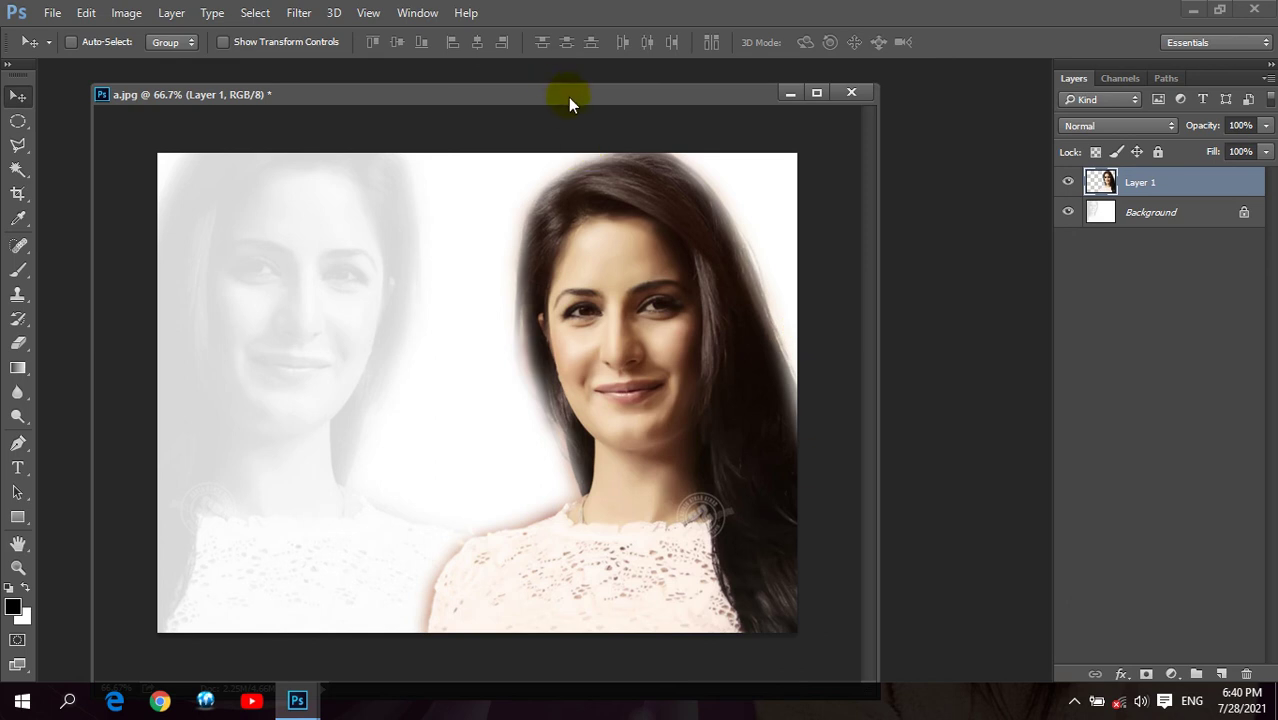
{"action": "left_click_drag", "start_coordinate": [568, 97], "coordinate": [608, 100]}
{"action": "left_click", "coordinate": [18, 567]}
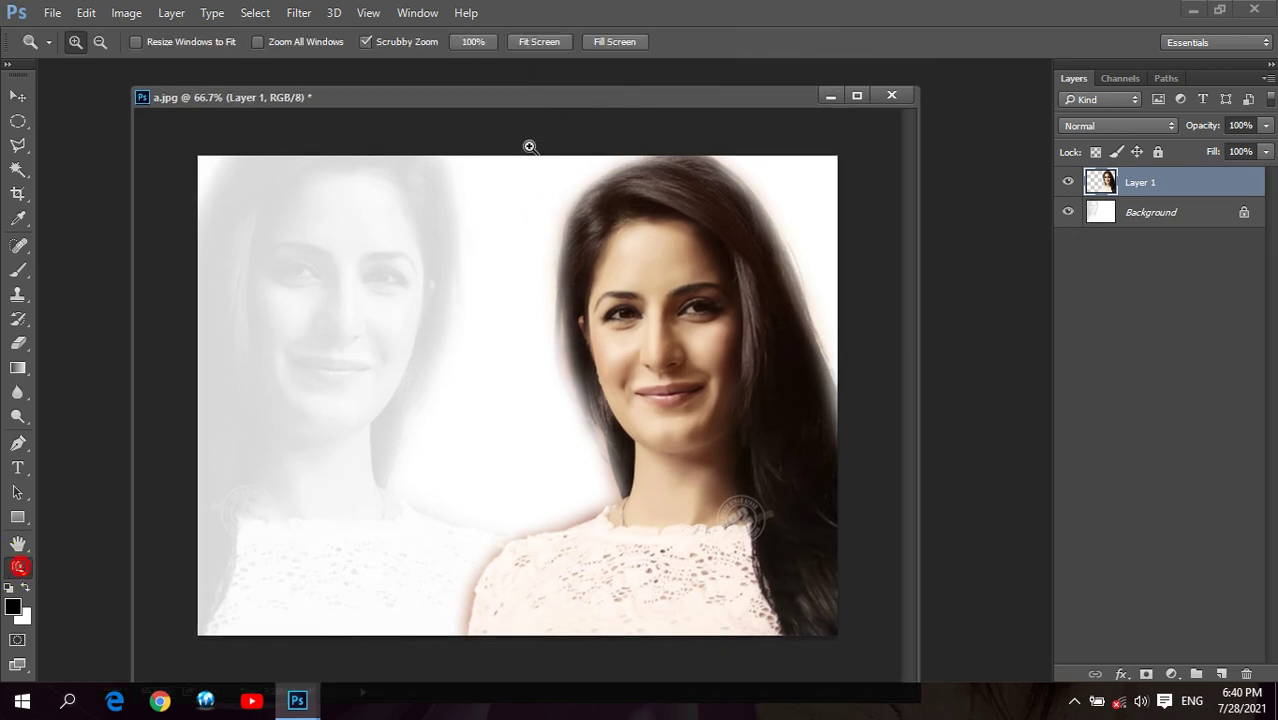
Fit a.jpg to screen, save it as JPEG over the Desktop a.jpg, and minimise Photoshop.
{"action": "left_click", "coordinate": [540, 42]}
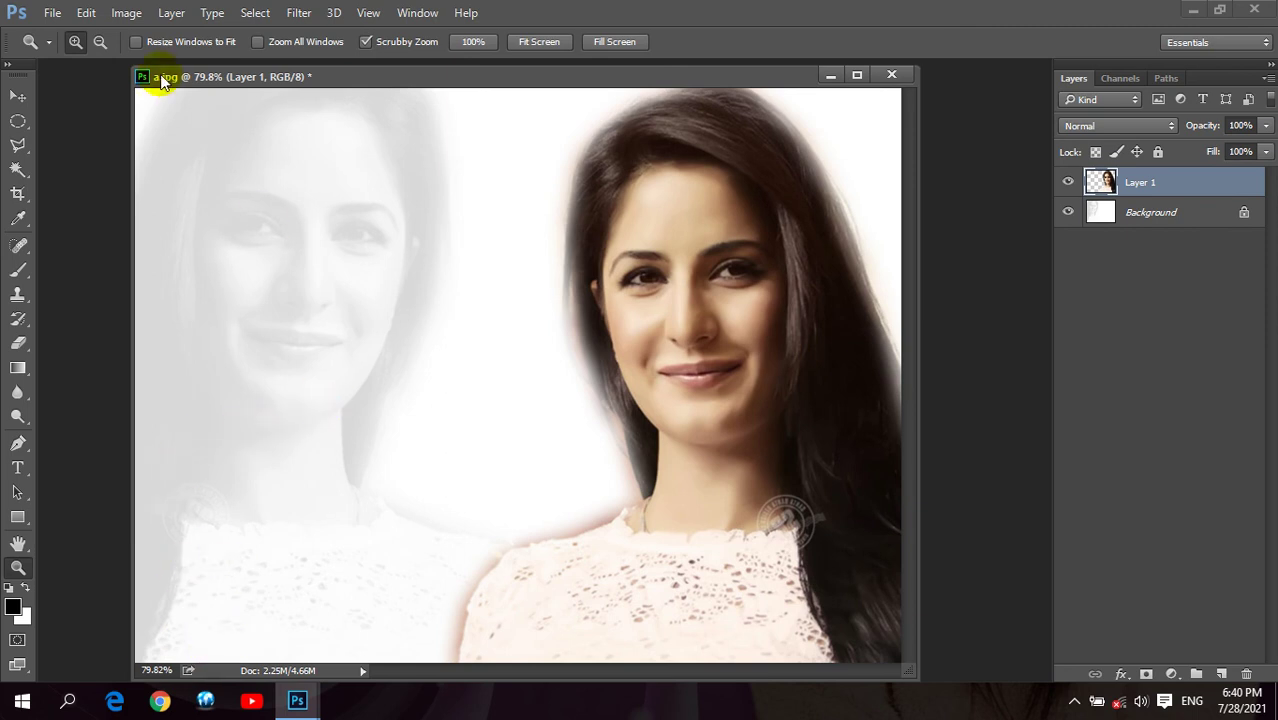
{"action": "left_click", "coordinate": [52, 12]}
{"action": "left_click", "coordinate": [80, 204]}
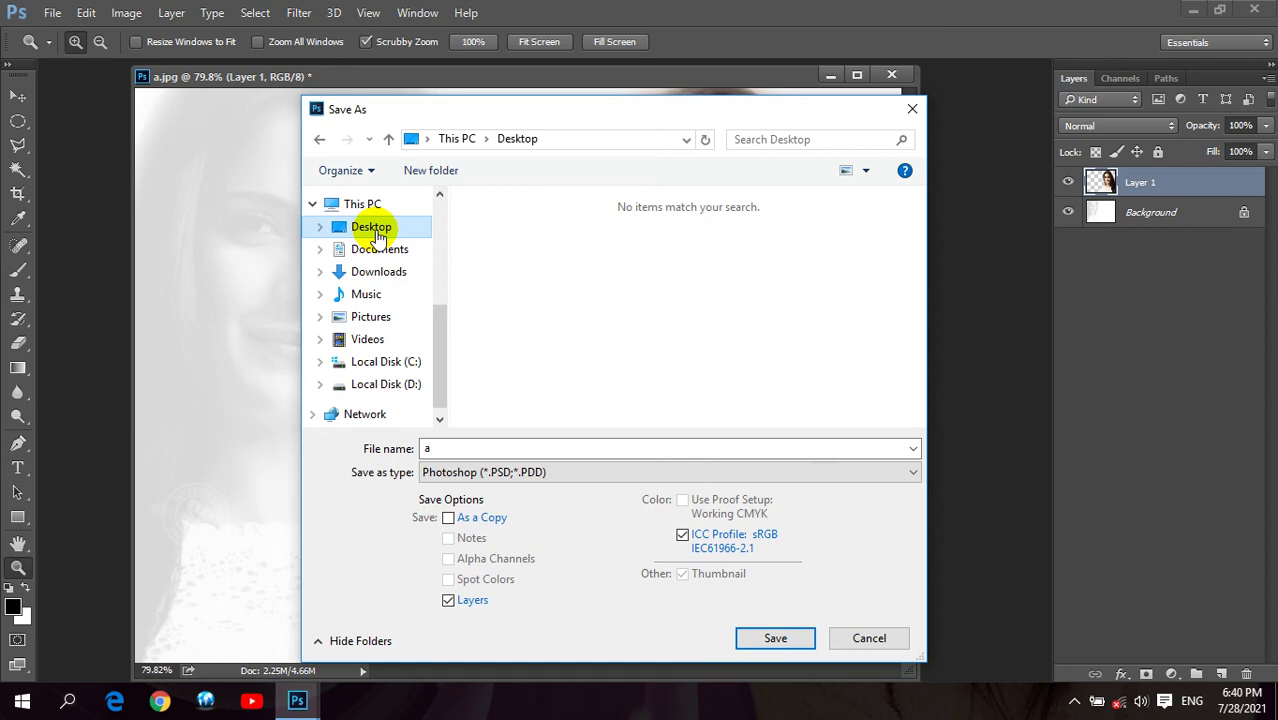
{"action": "left_click", "coordinate": [500, 474]}
{"action": "left_click", "coordinate": [481, 284]}
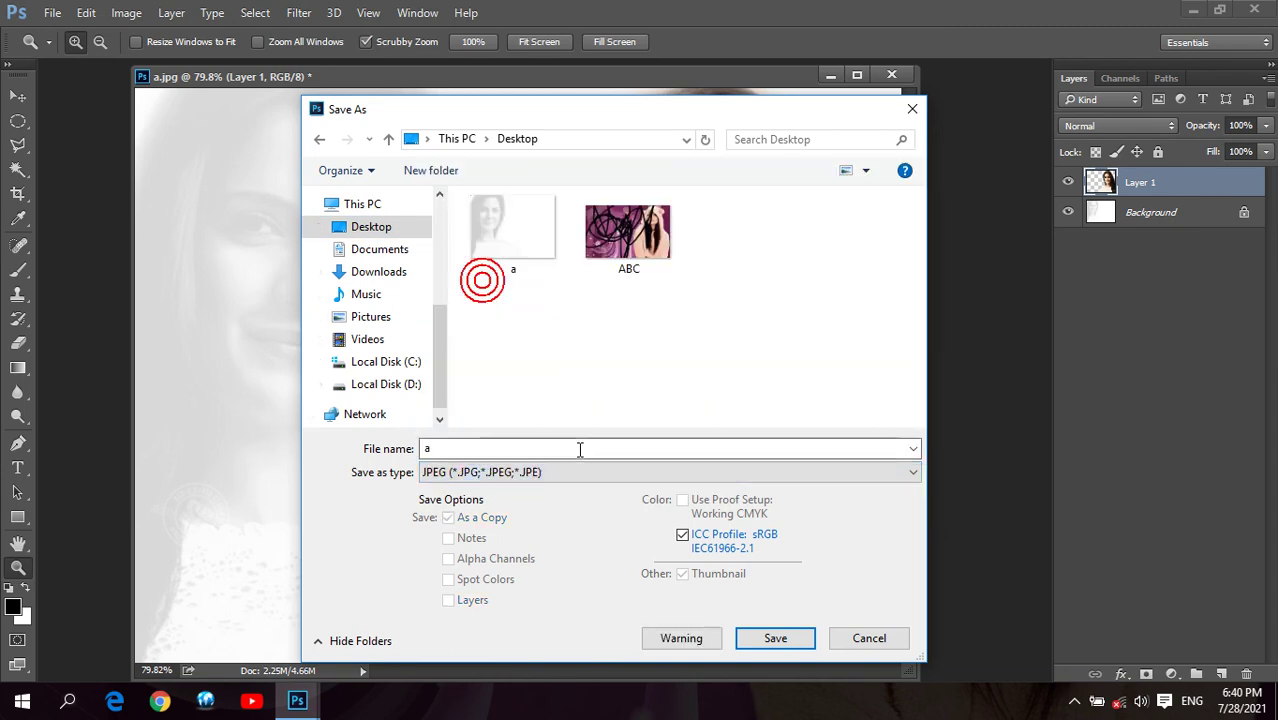
{"action": "left_click", "coordinate": [521, 251]}
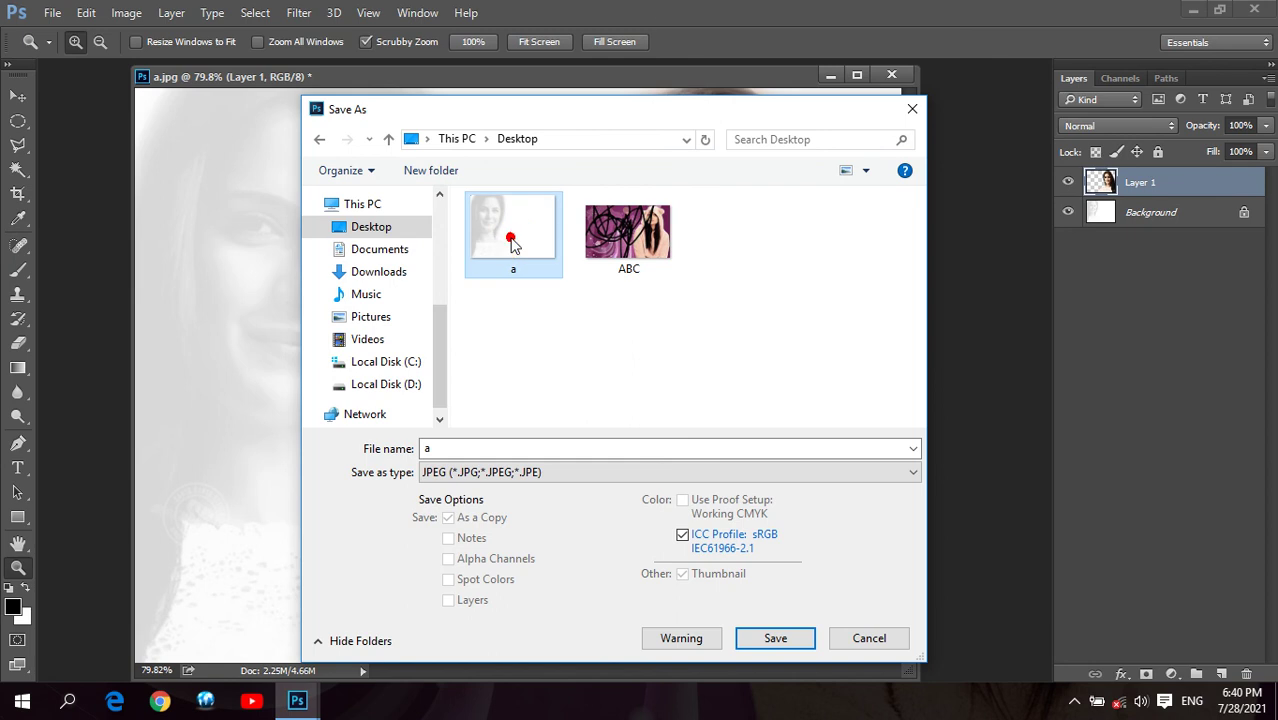
{"action": "left_click", "coordinate": [775, 638]}
{"action": "left_click", "coordinate": [685, 342]}
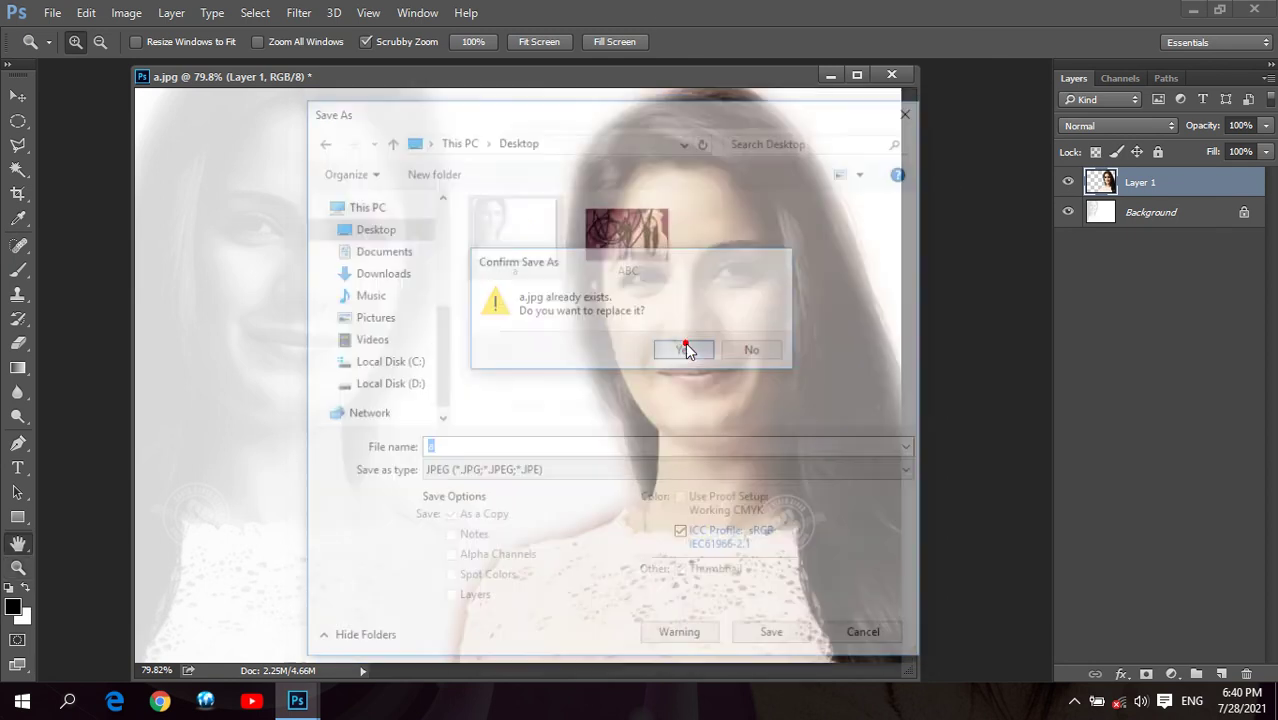
{"action": "left_click", "coordinate": [771, 171]}
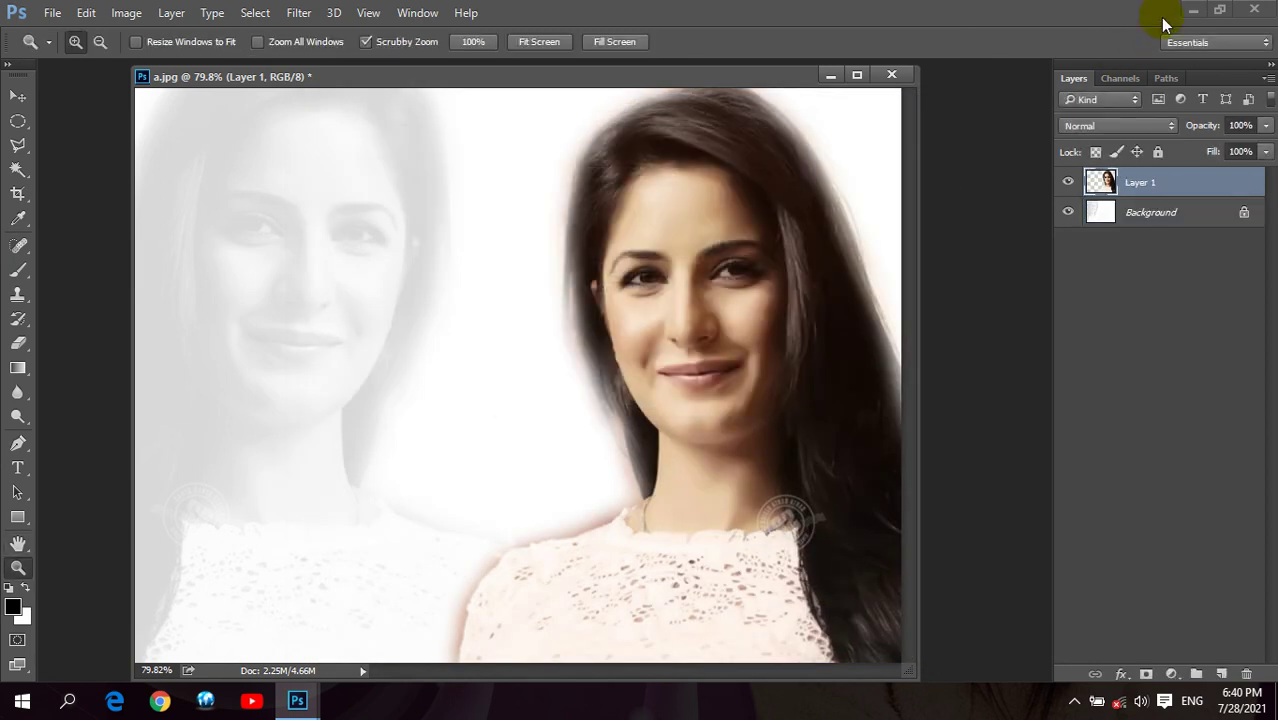
{"action": "left_click", "coordinate": [1195, 9]}
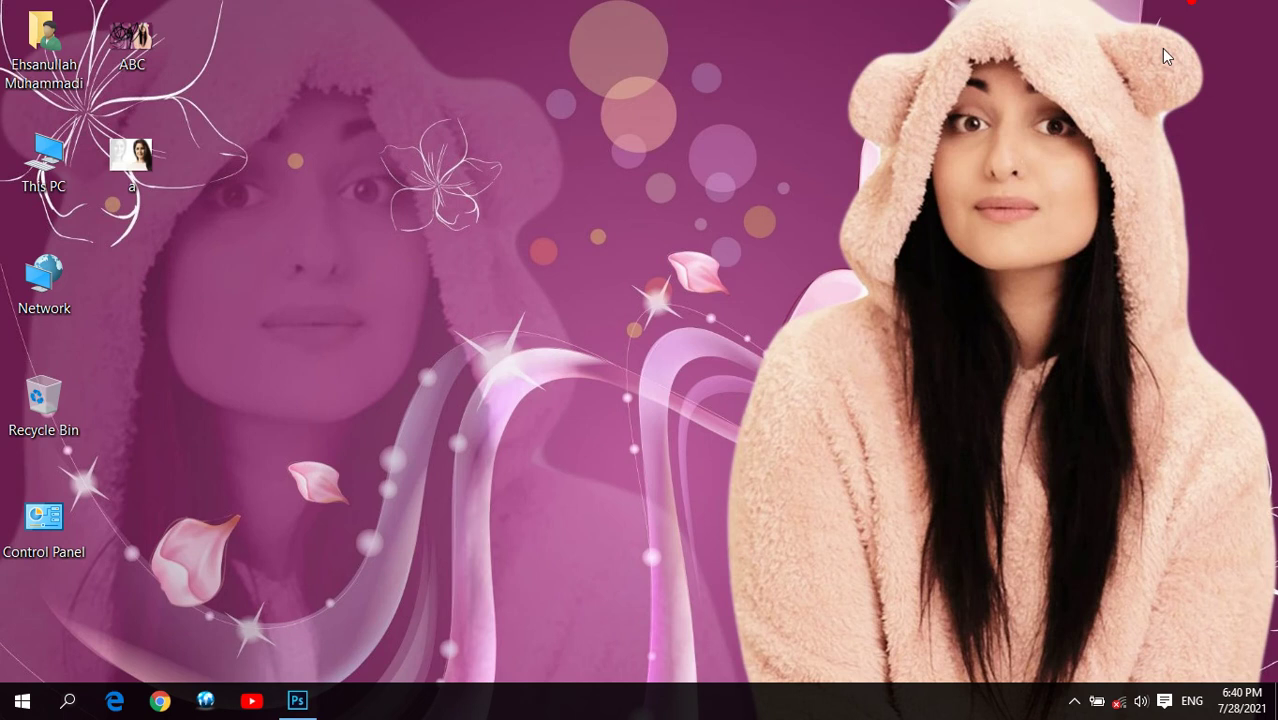
{"action": "double_click", "coordinate": [131, 165]}
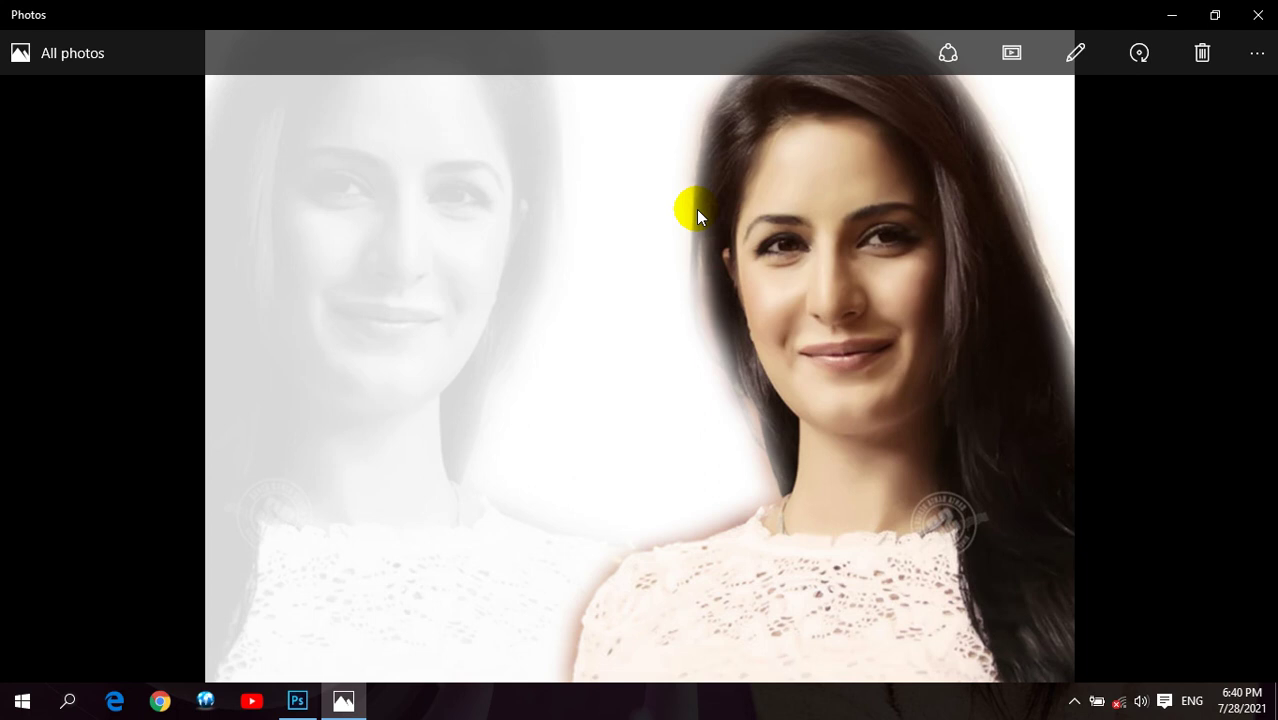
{"action": "mouse_move", "coordinate": [751, 556]}
{"action": "left_click", "coordinate": [1258, 14]}
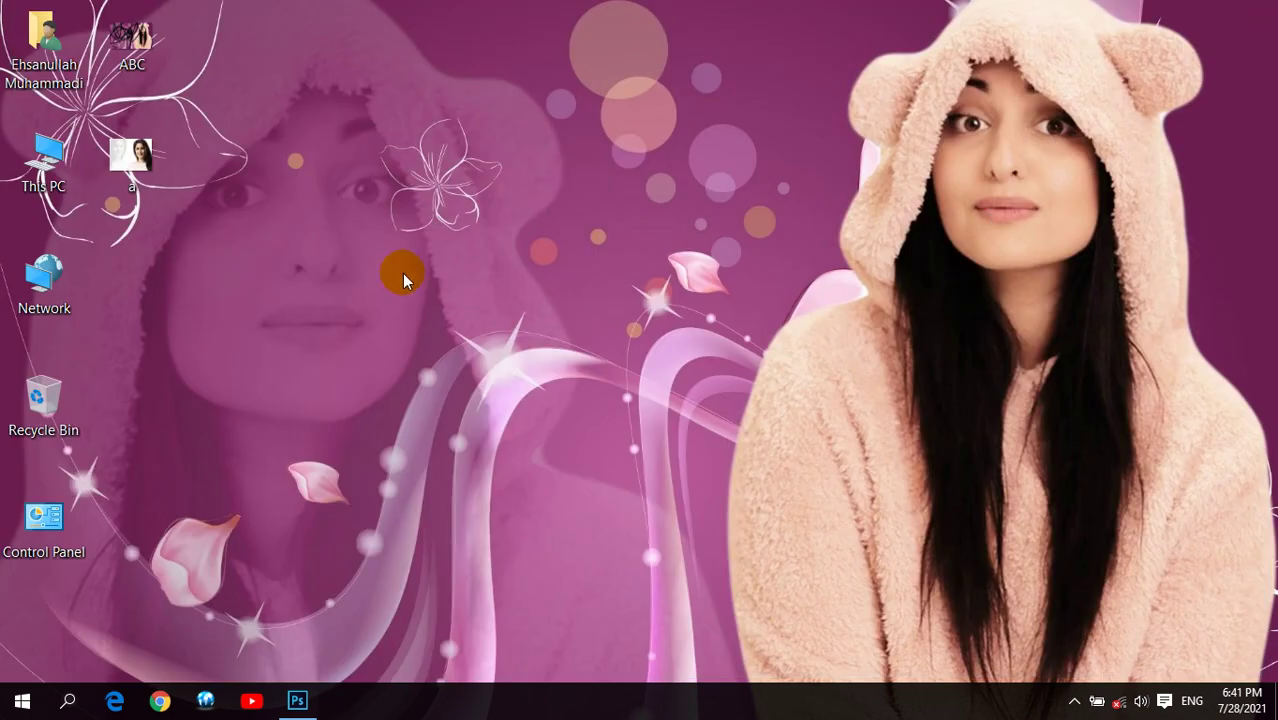
Dismiss the a file's context menu and restore Photoshop from the taskbar.
{"action": "right_click", "coordinate": [138, 160]}
{"action": "left_click", "coordinate": [326, 30]}
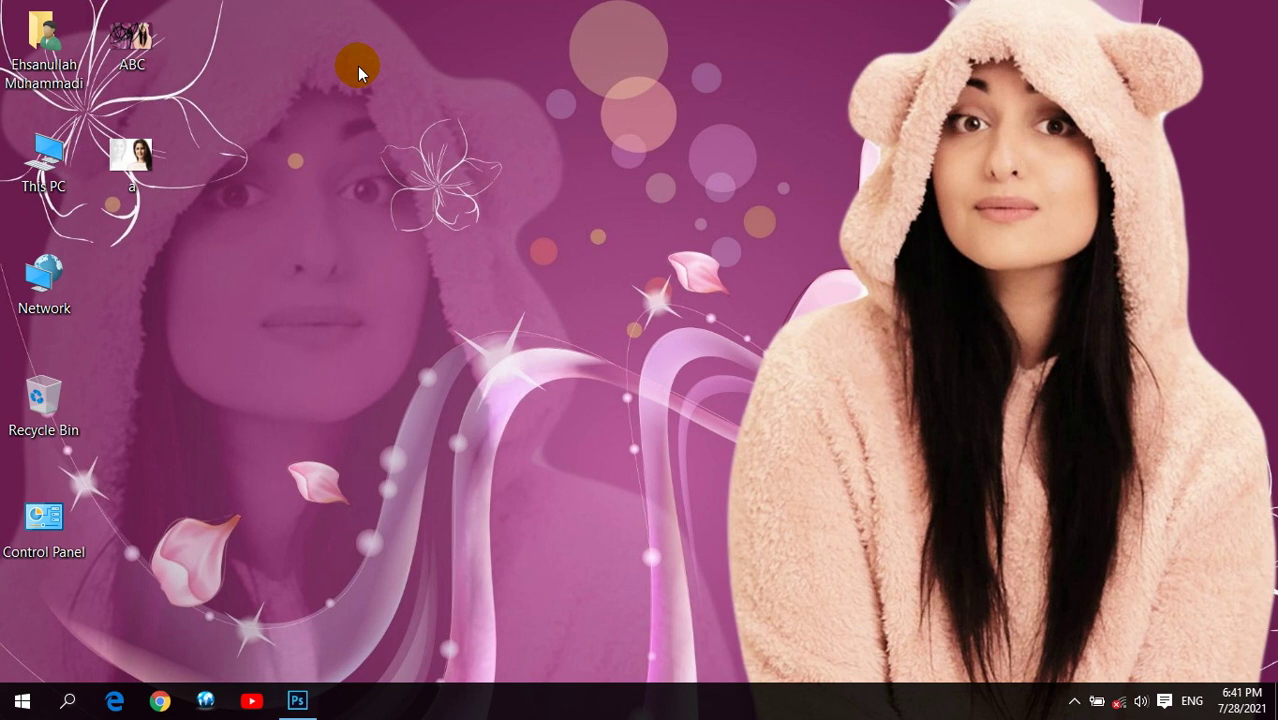
{"action": "left_click", "coordinate": [300, 701]}
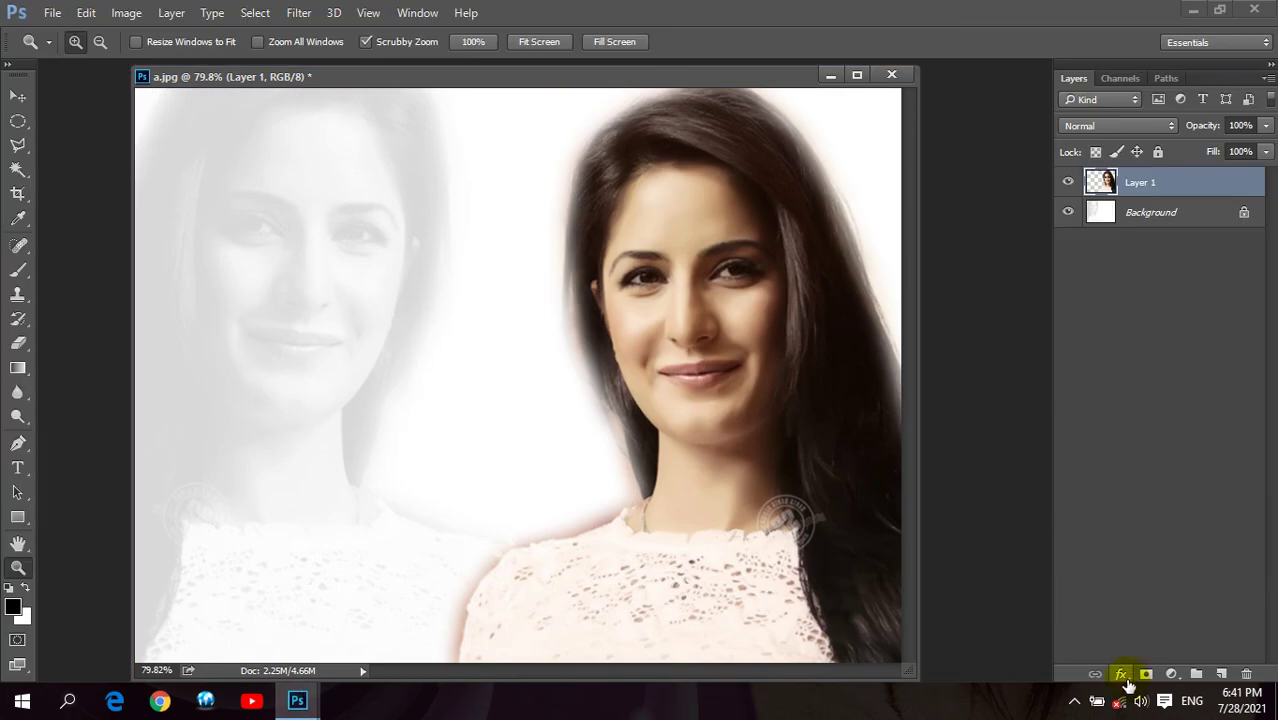
Open Layer 1's Blending Options and cancel without making changes.
{"action": "left_click", "coordinate": [1124, 678]}
{"action": "left_click", "coordinate": [1141, 491]}
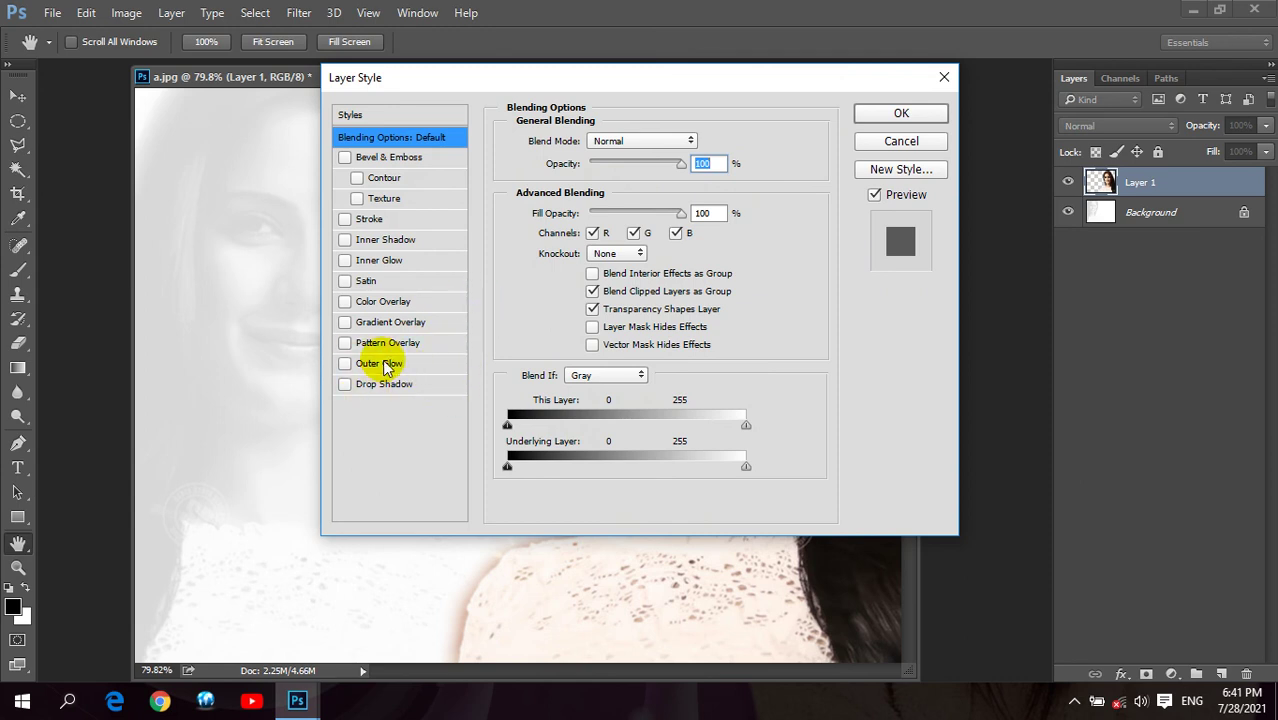
{"action": "left_click", "coordinate": [880, 141]}
{"action": "key", "text": "z"}
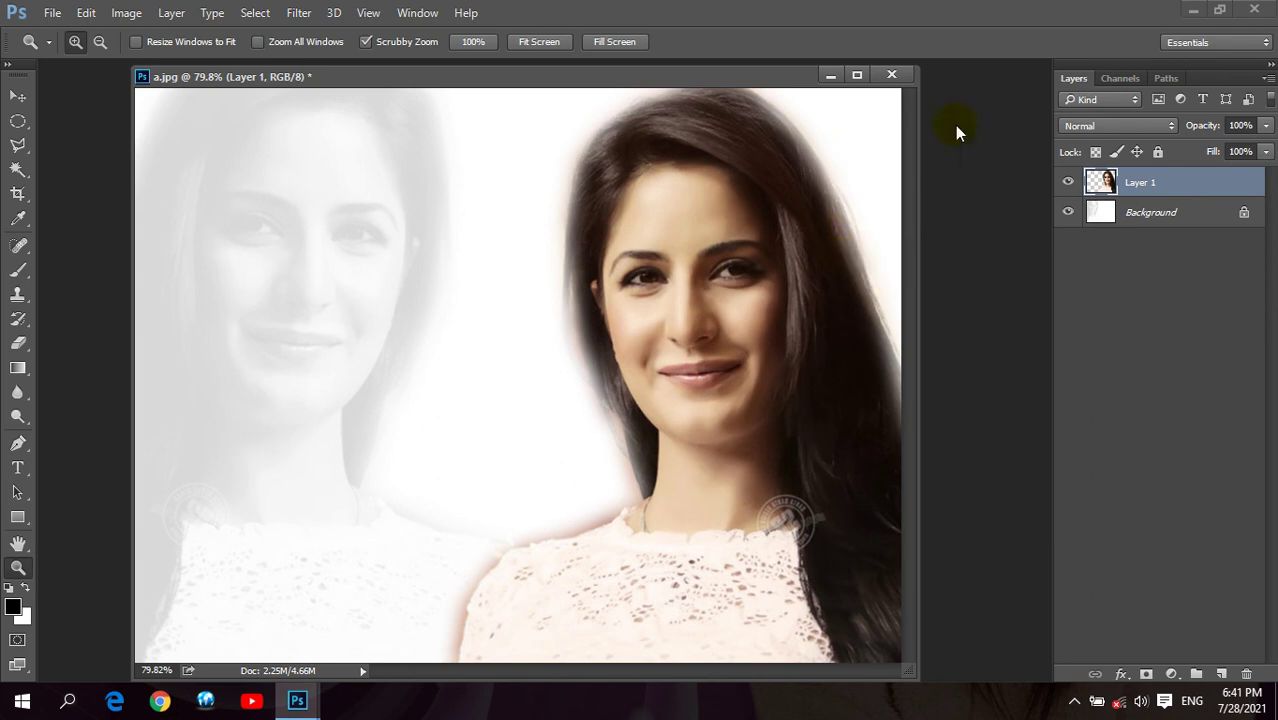
Close a.jpg without saving changes and quit Photoshop.
{"action": "left_click", "coordinate": [892, 76]}
{"action": "left_click", "coordinate": [658, 277]}
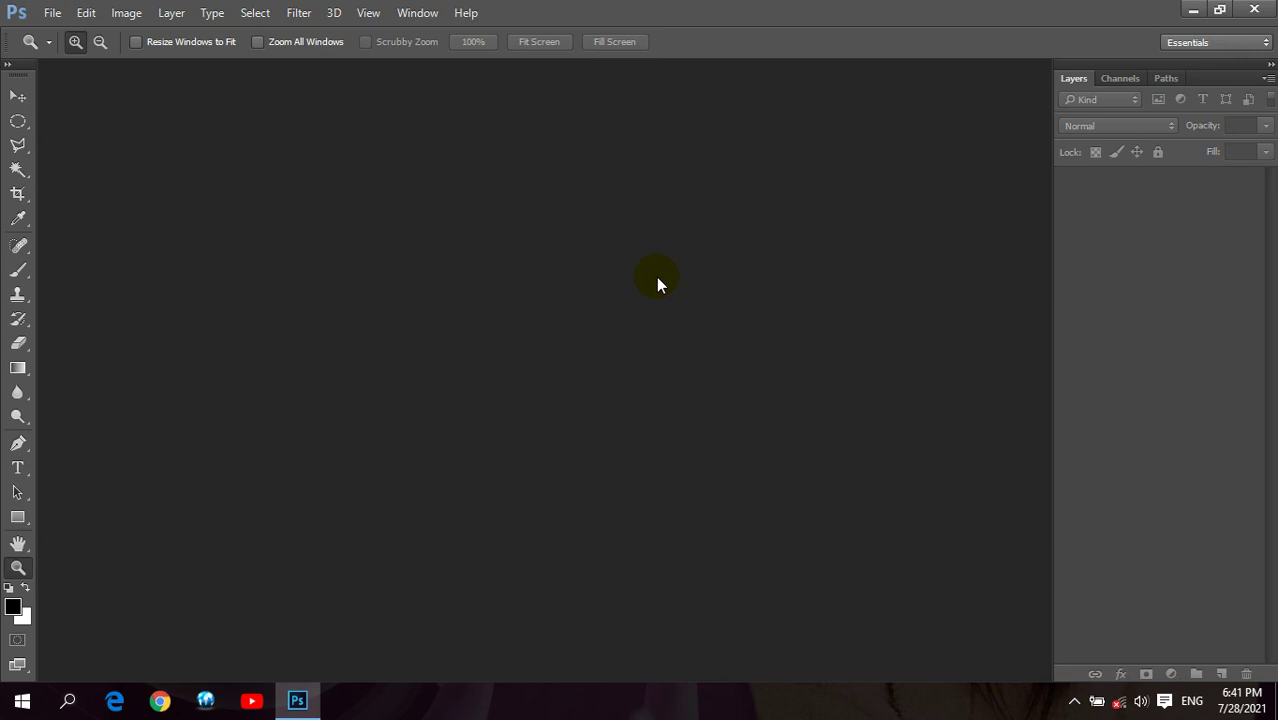
{"action": "left_click", "coordinate": [1254, 9]}
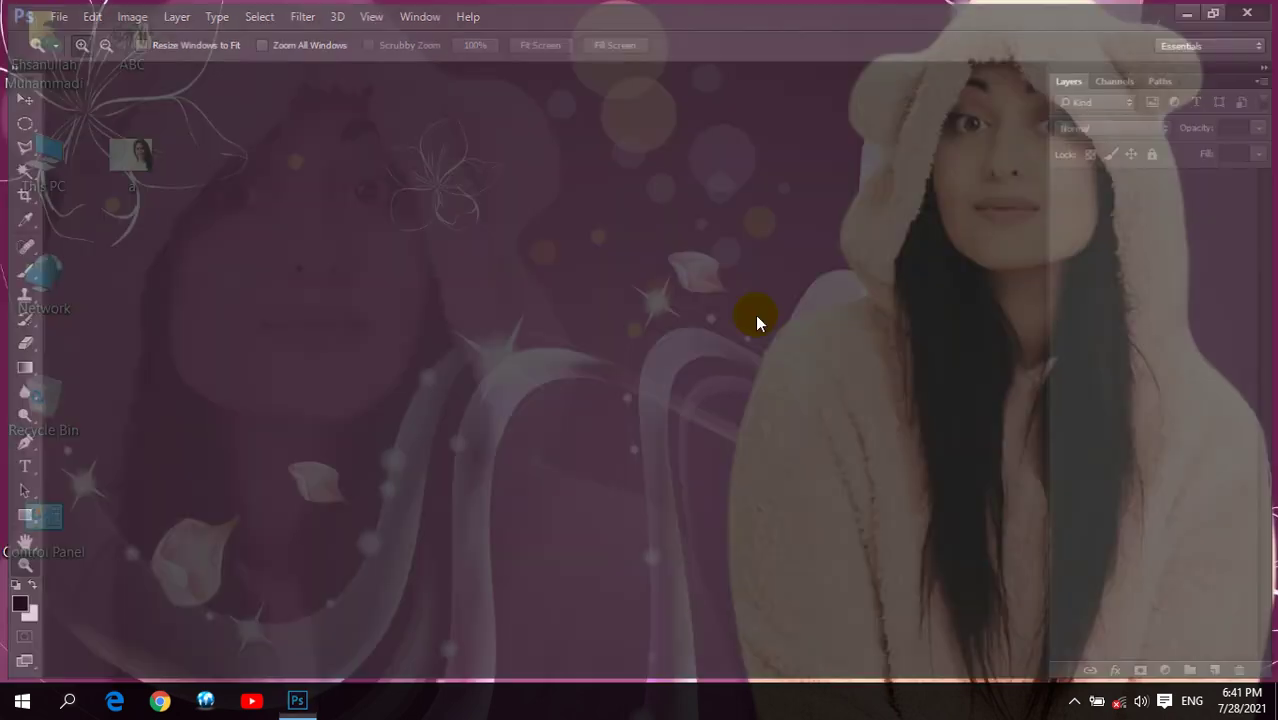